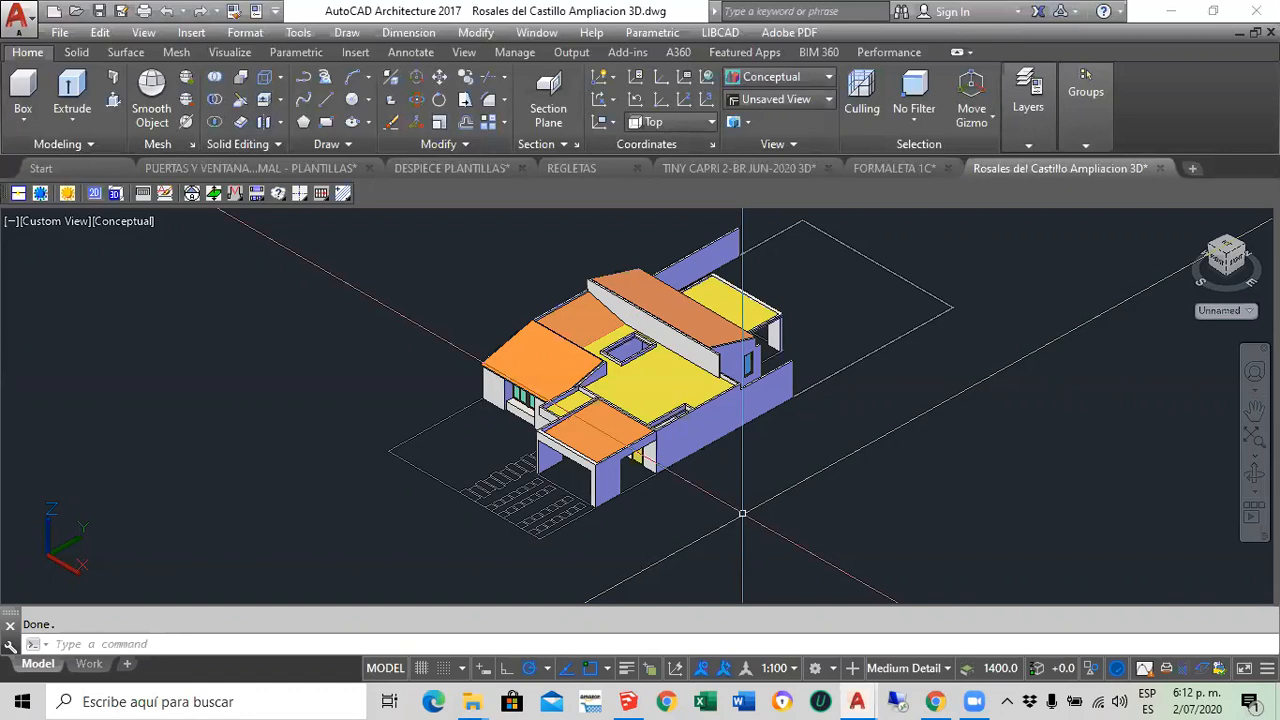
Display the house model in the 2D Wireframe visual style from the Top view
{"action": "left_click", "coordinate": [563, 146]}
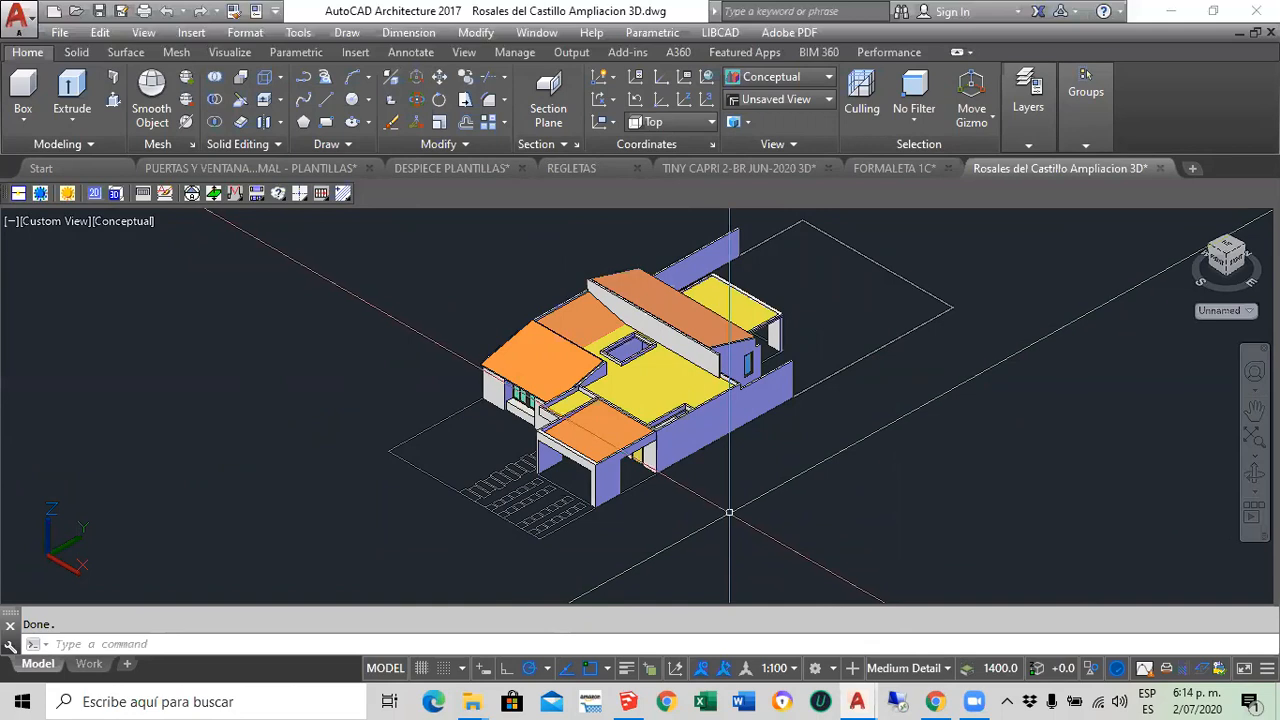
{"action": "middle_click_drag", "start_coordinate": [693, 495], "coordinate": [693, 458], "text": "shift"}
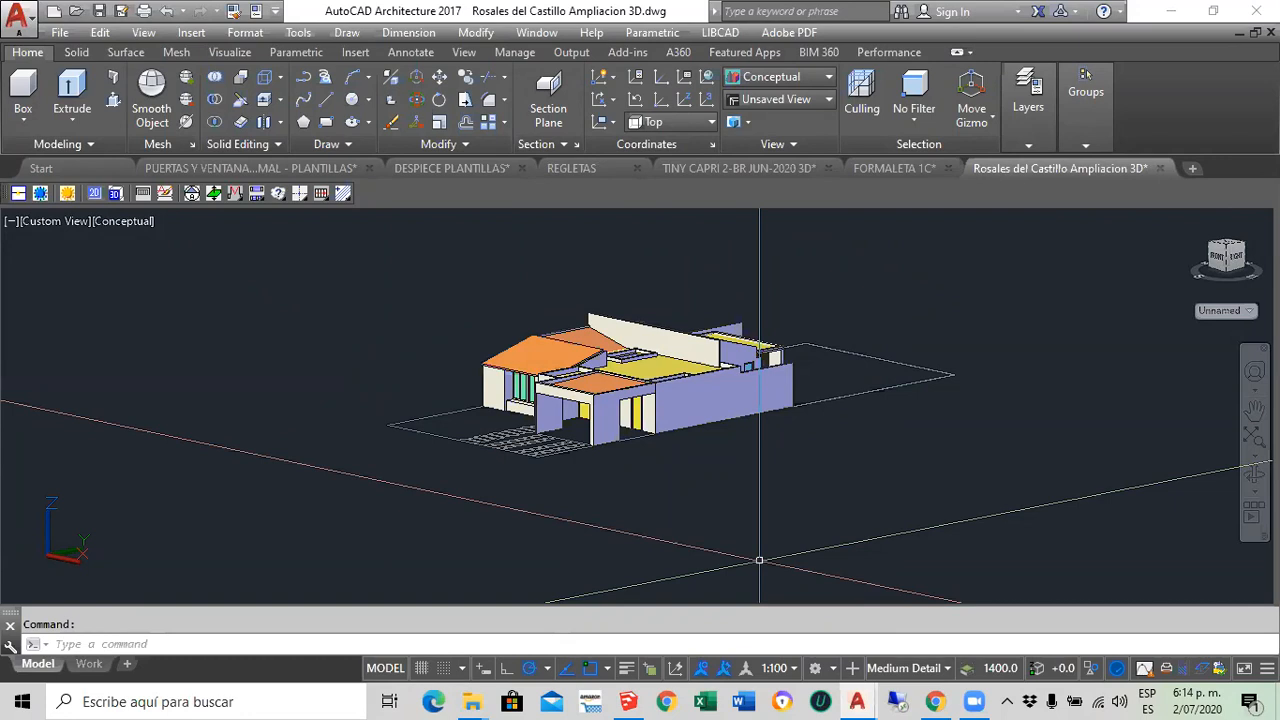
{"action": "left_click", "coordinate": [137, 218]}
{"action": "left_click", "coordinate": [184, 268]}
{"action": "left_click", "coordinate": [39, 221]}
{"action": "left_click", "coordinate": [80, 268]}
{"action": "scroll", "coordinate": [355, 322], "scroll_direction": "down", "scroll_amount": 2}
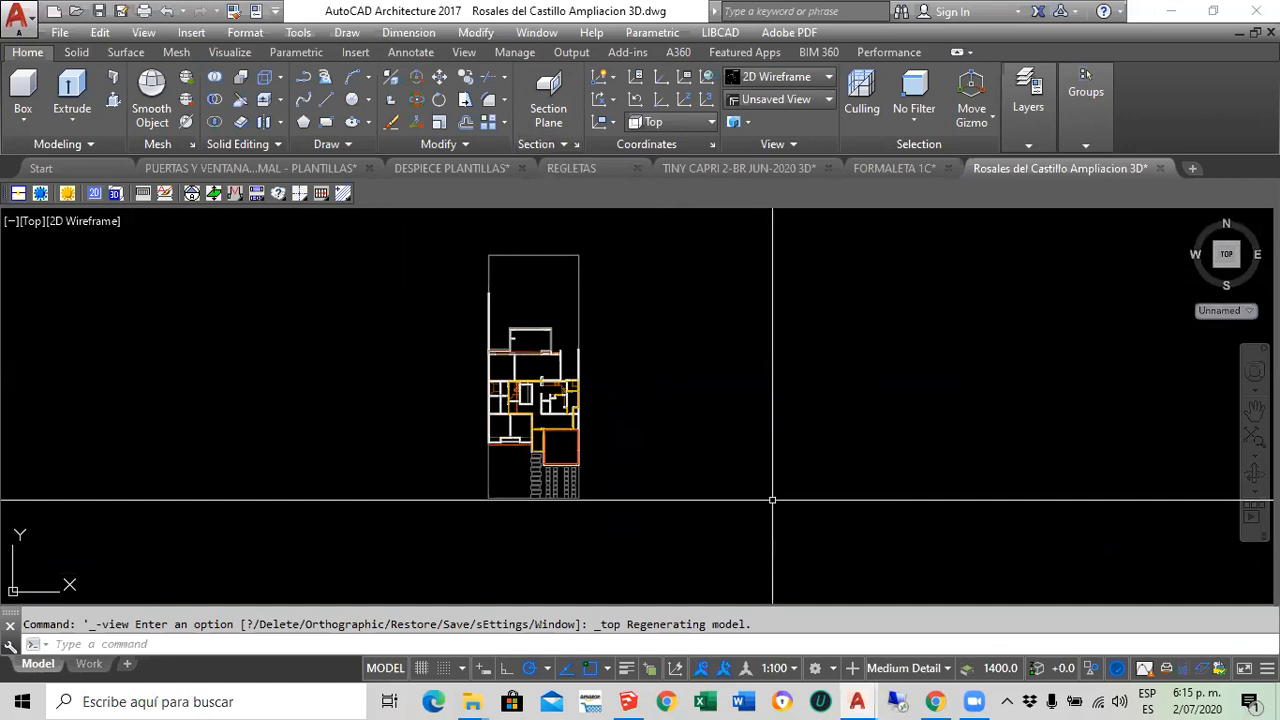
Check the house model in the Front view and return to the Top view
{"action": "left_click", "coordinate": [38, 224]}
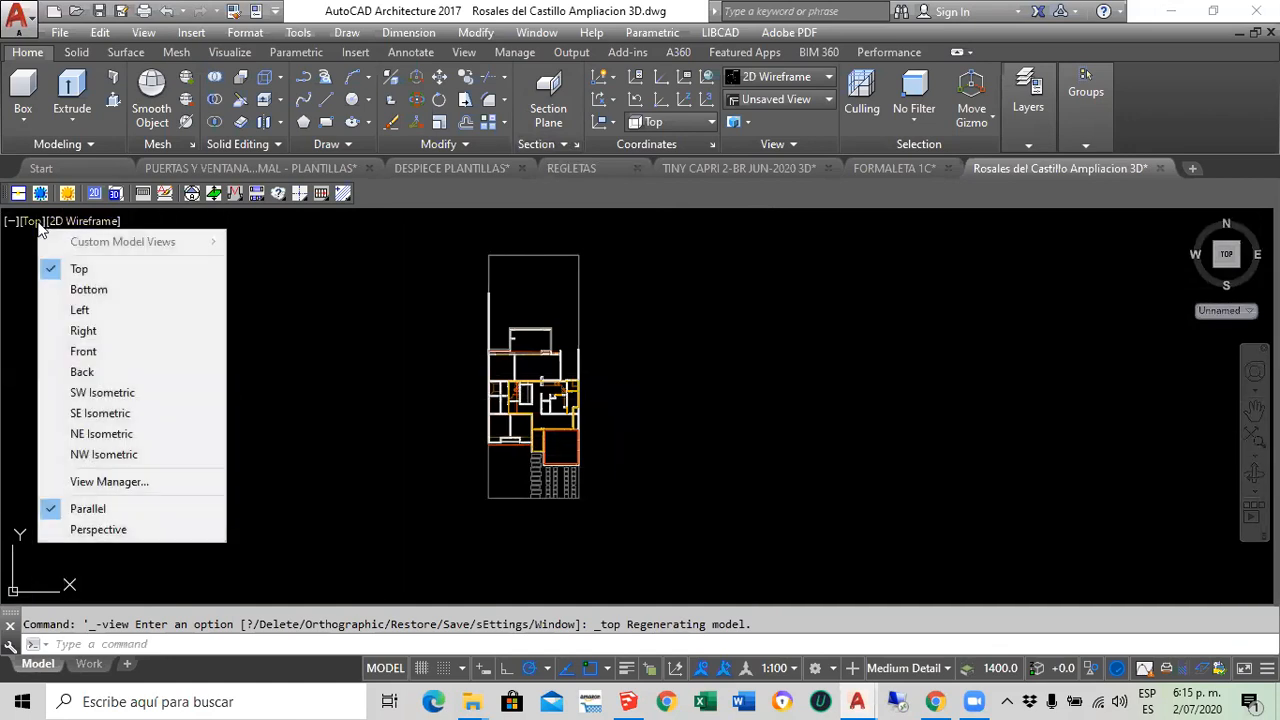
{"action": "left_click", "coordinate": [97, 349]}
{"action": "scroll", "coordinate": [336, 408], "scroll_direction": "down", "scroll_amount": 3}
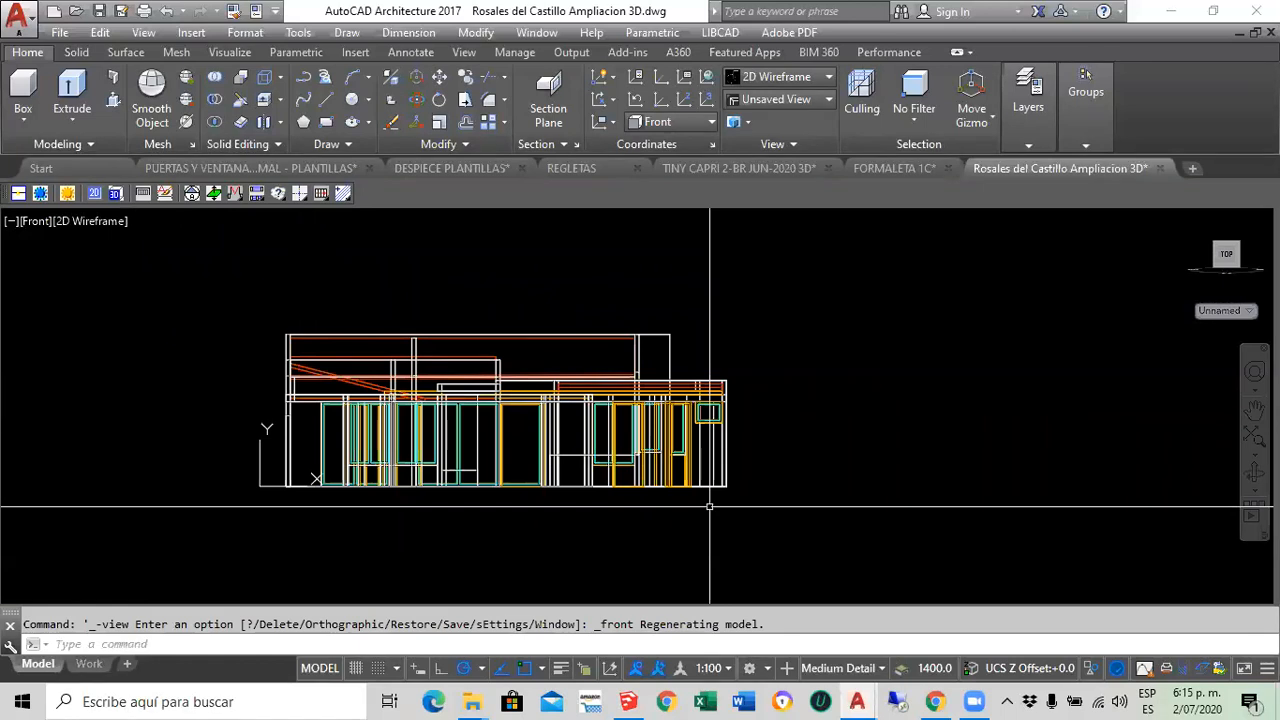
{"action": "left_click", "coordinate": [38, 224]}
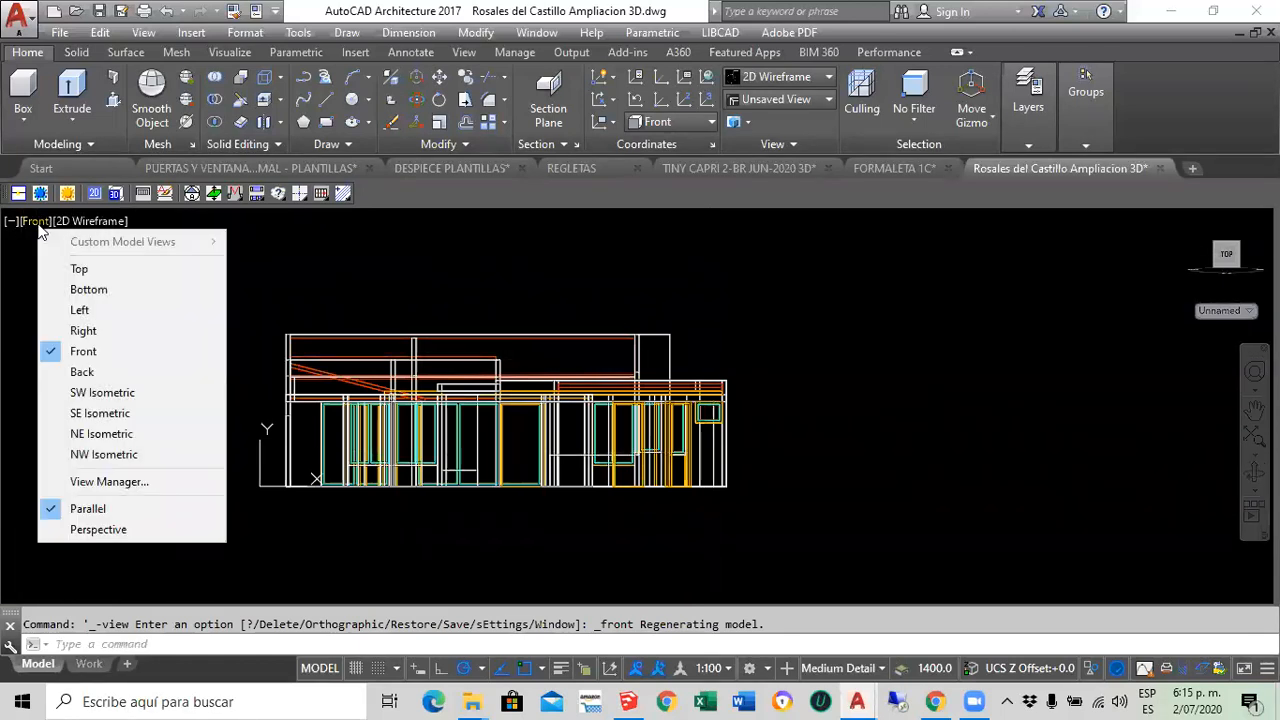
{"action": "left_click", "coordinate": [79, 269]}
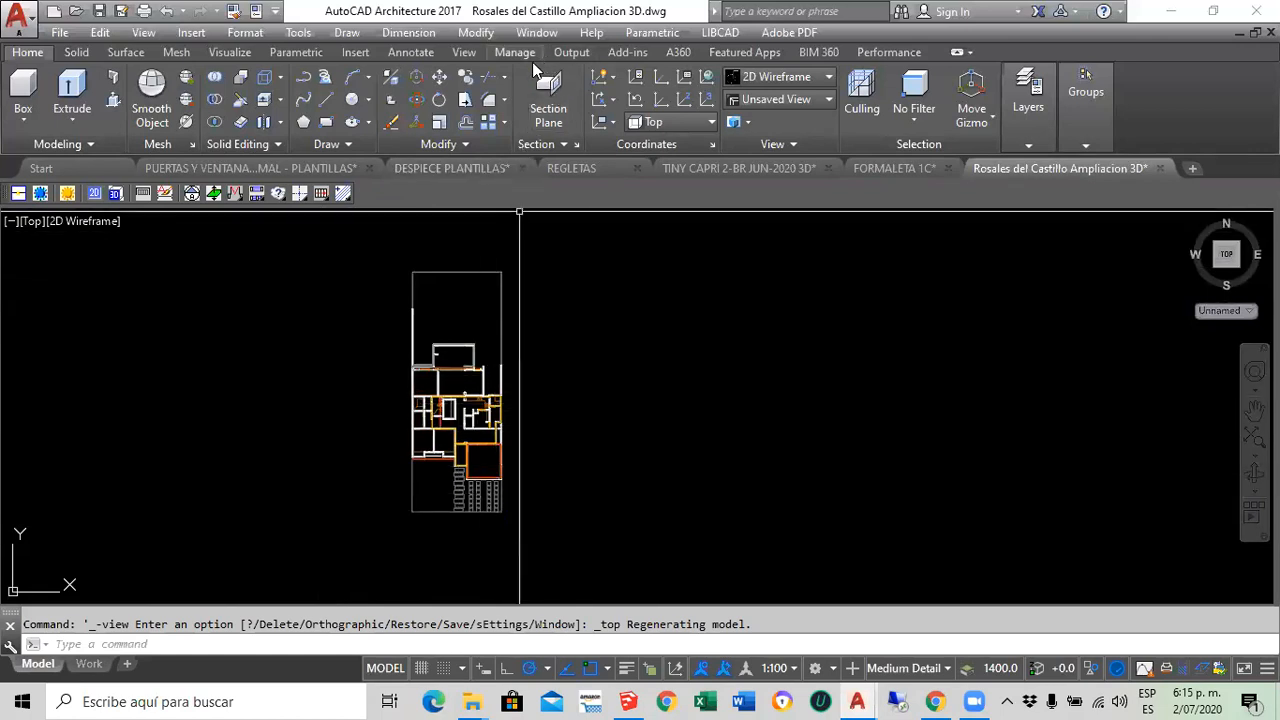
Create a Flatshot of the top view as a new block, with obscured lines hidden and tangential edges excluded
{"action": "left_click", "coordinate": [1028, 100]}
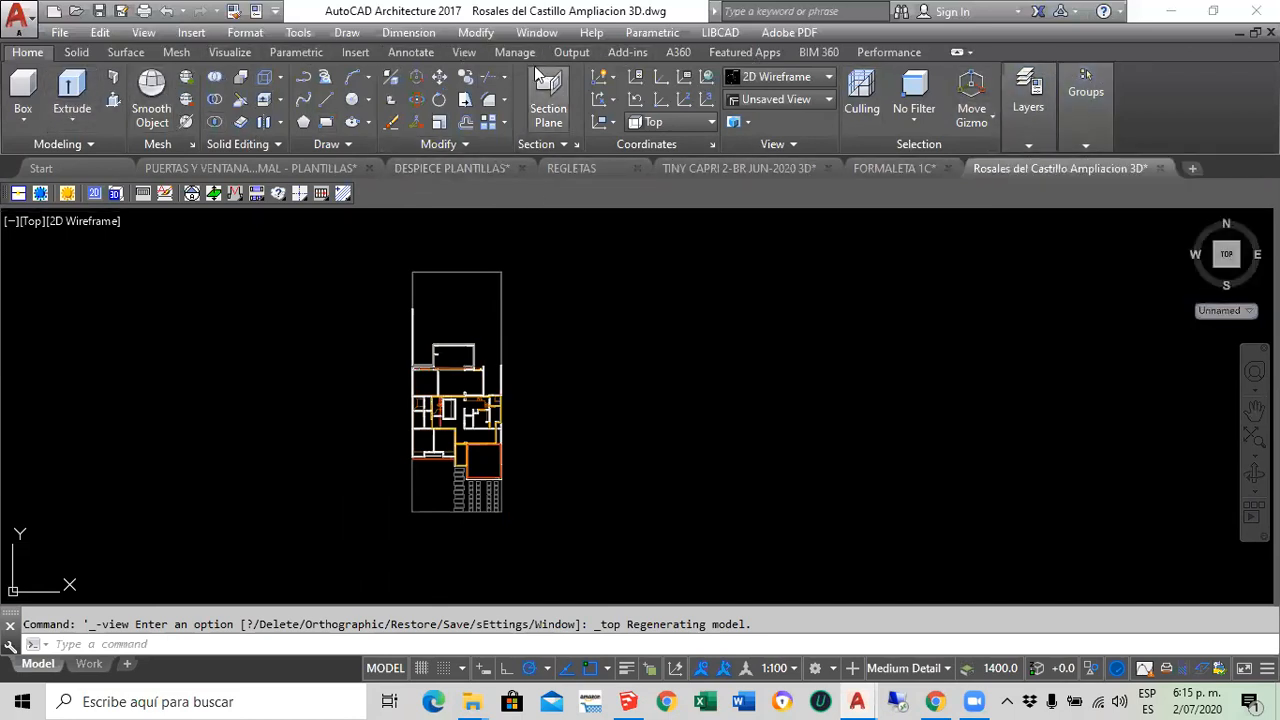
{"action": "left_click", "coordinate": [566, 144]}
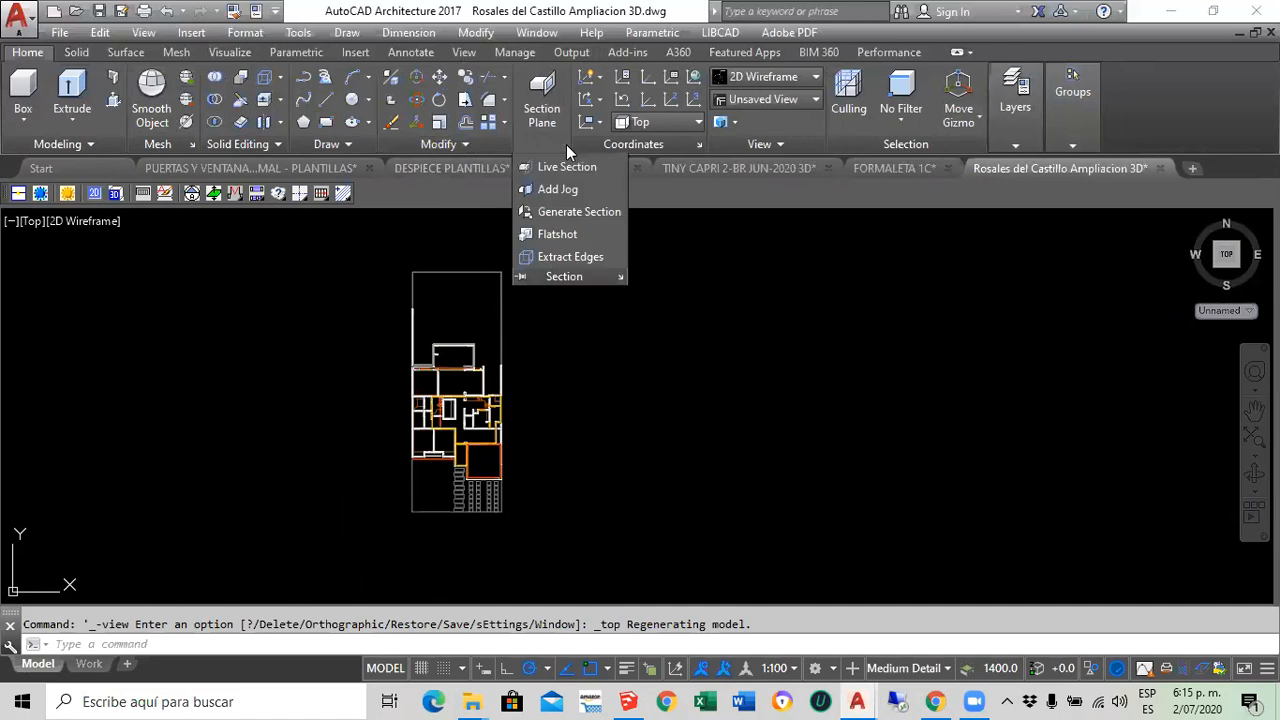
{"action": "left_click", "coordinate": [560, 234]}
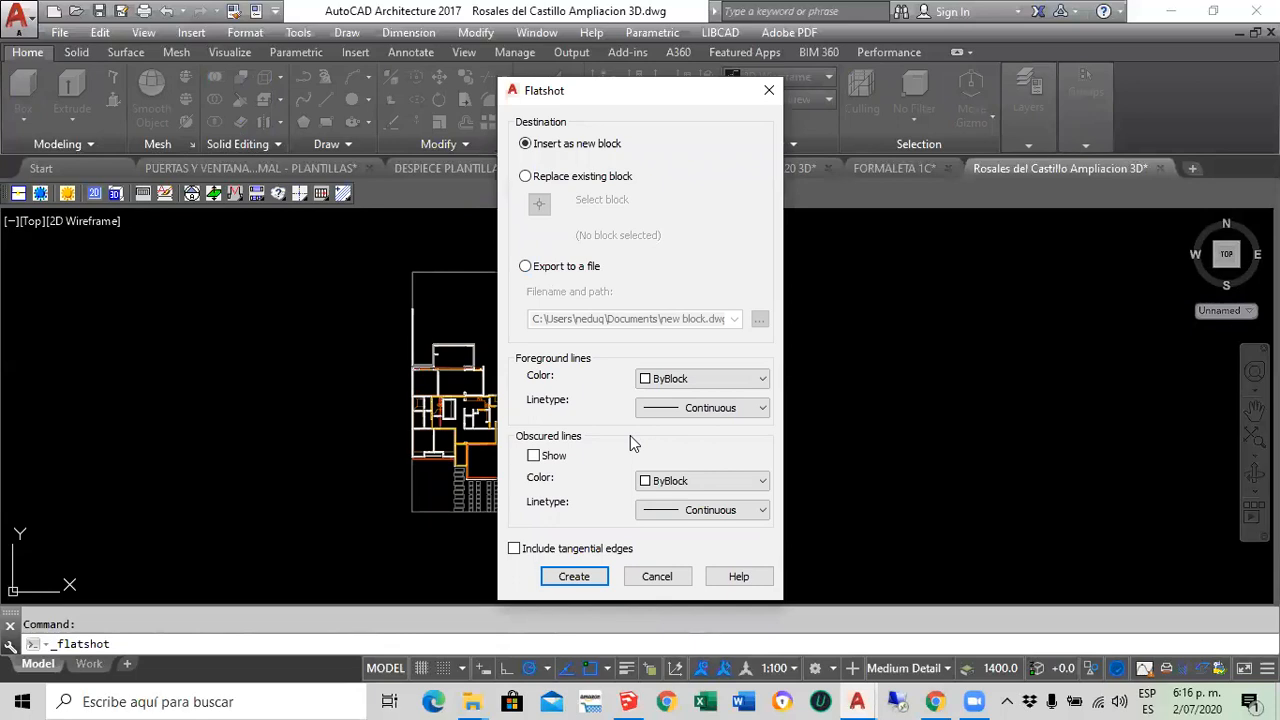
{"action": "left_click", "coordinate": [534, 456]}
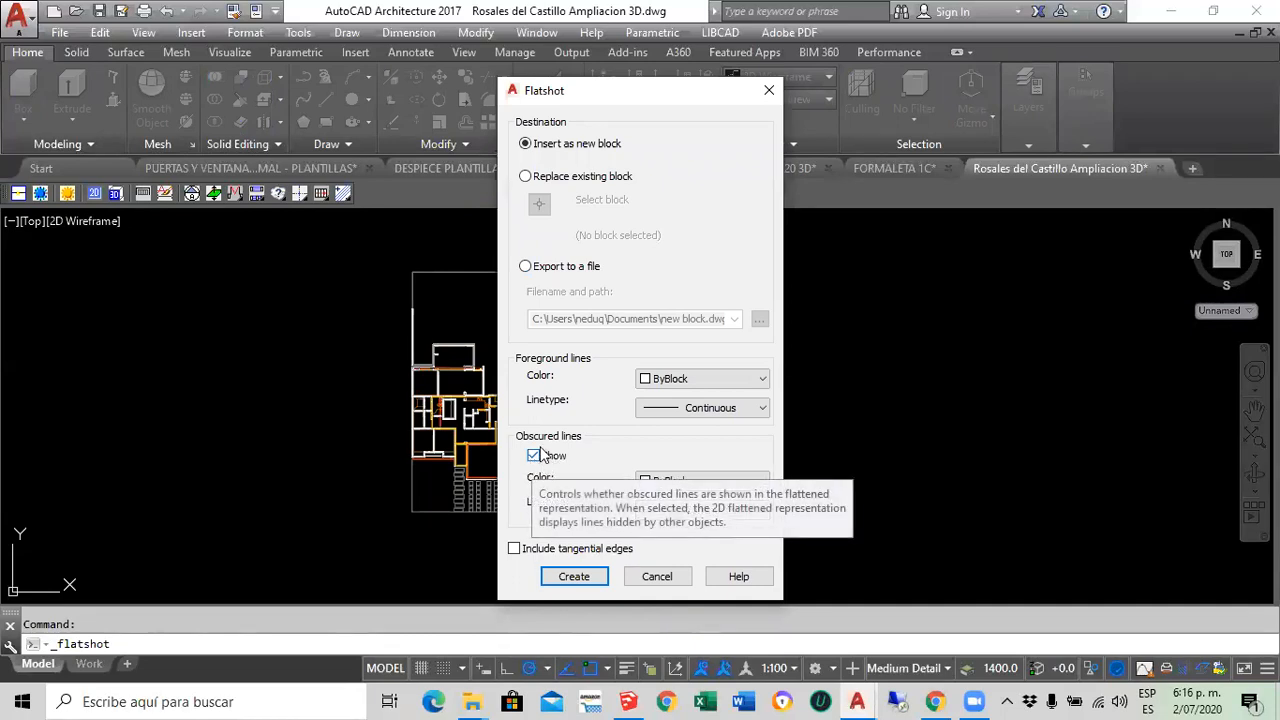
{"action": "left_click", "coordinate": [533, 456]}
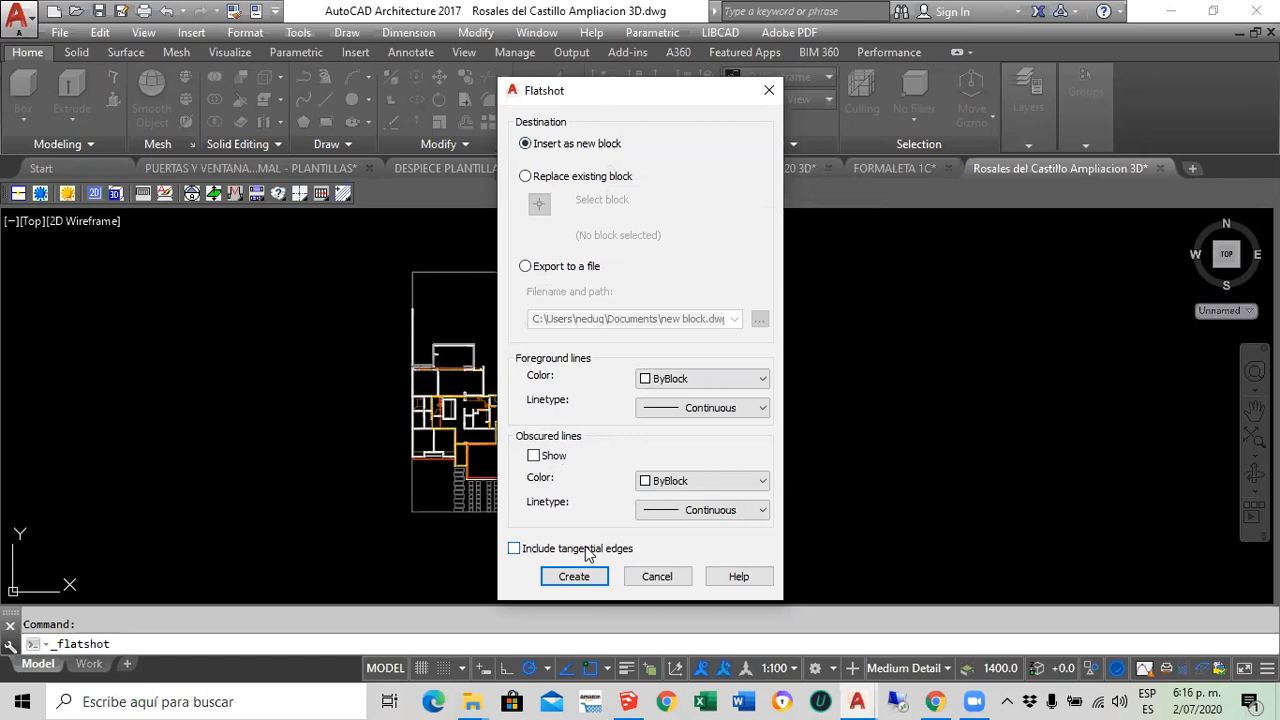
{"action": "left_click", "coordinate": [578, 578]}
Insert the flattened block to the right of the original plan, accepting the default scale of 1 and rotation of 0
{"action": "scroll", "coordinate": [624, 545], "scroll_direction": "down", "scroll_amount": 3}
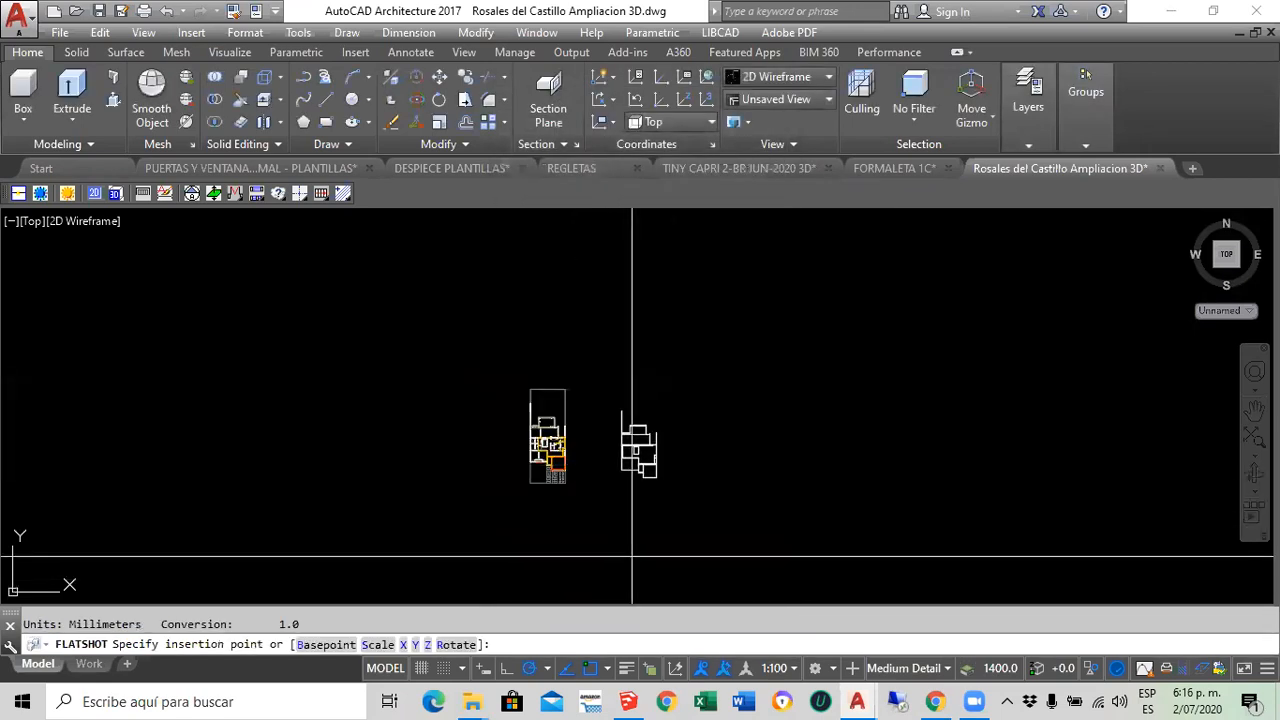
{"action": "scroll", "coordinate": [622, 543], "scroll_direction": "up", "scroll_amount": 2}
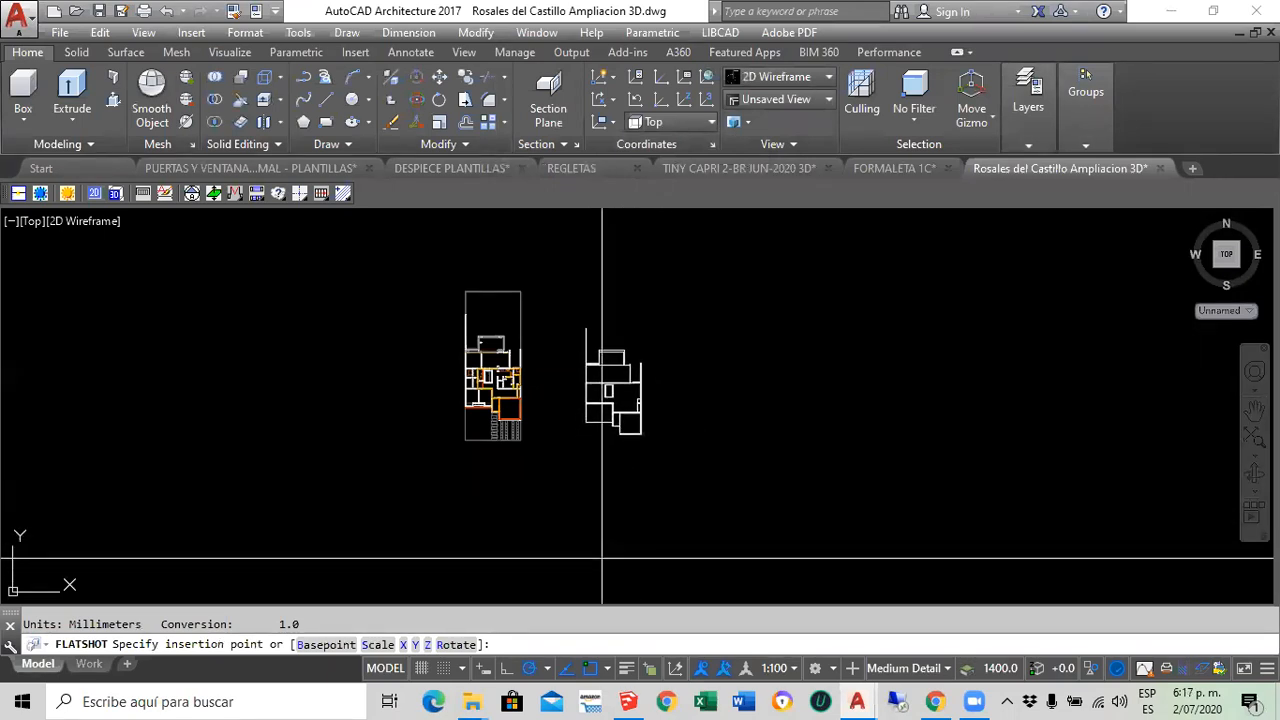
{"action": "left_click", "coordinate": [602, 556]}
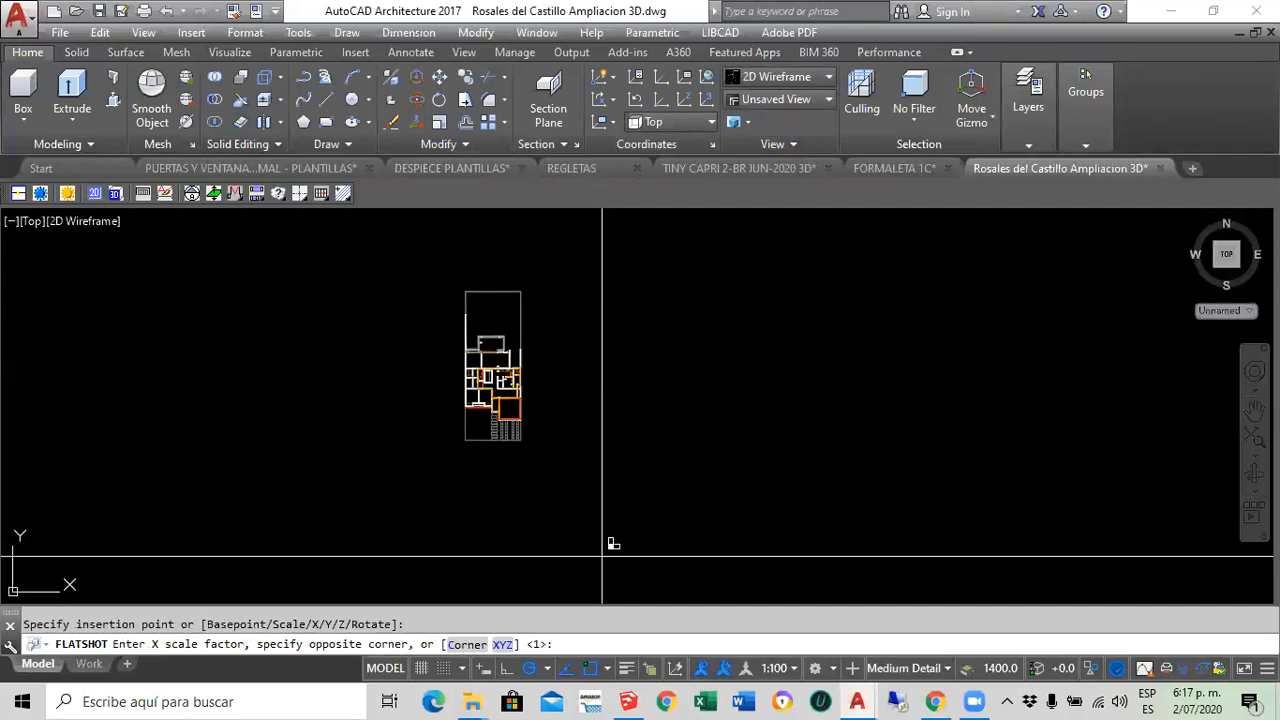
{"action": "key", "text": "Return"}
{"action": "key", "text": "Return"}
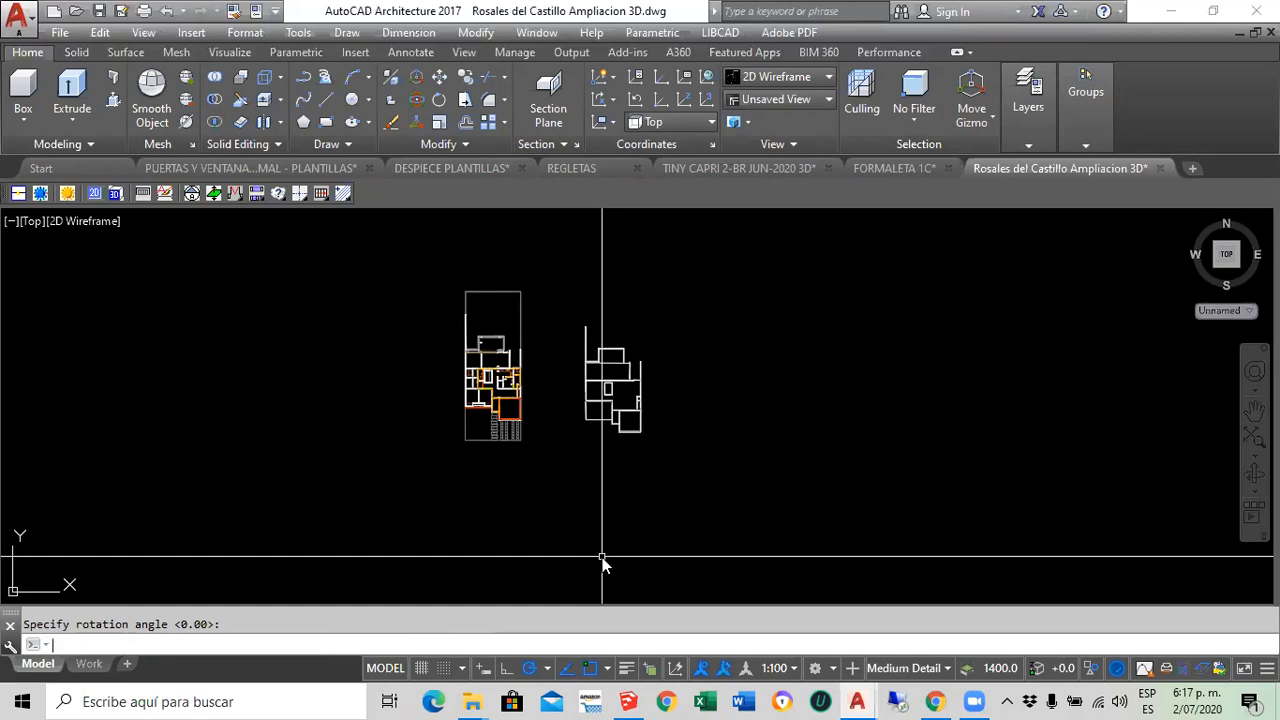
Compare the flattened plan with the original model, examining the lot outline and the paving rectangles in front of the house
{"action": "scroll", "coordinate": [616, 410], "scroll_direction": "up", "scroll_amount": 4}
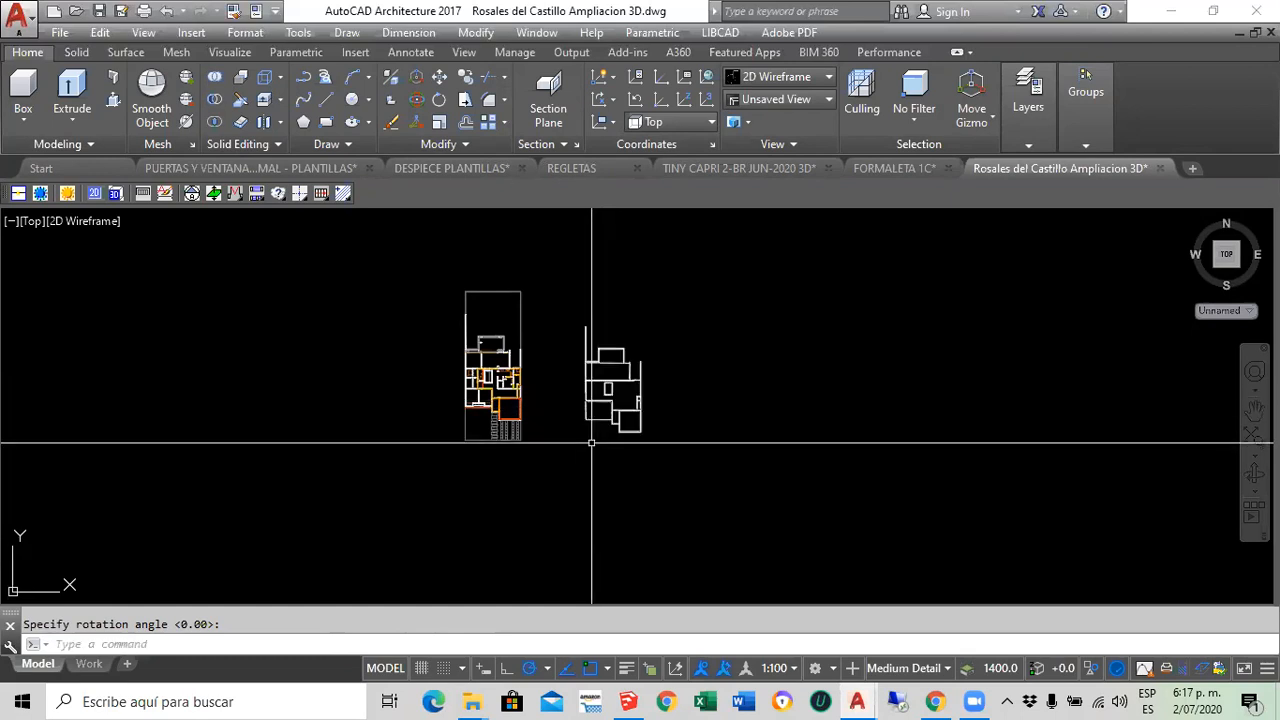
{"action": "scroll", "coordinate": [616, 410], "scroll_direction": "up", "scroll_amount": 2}
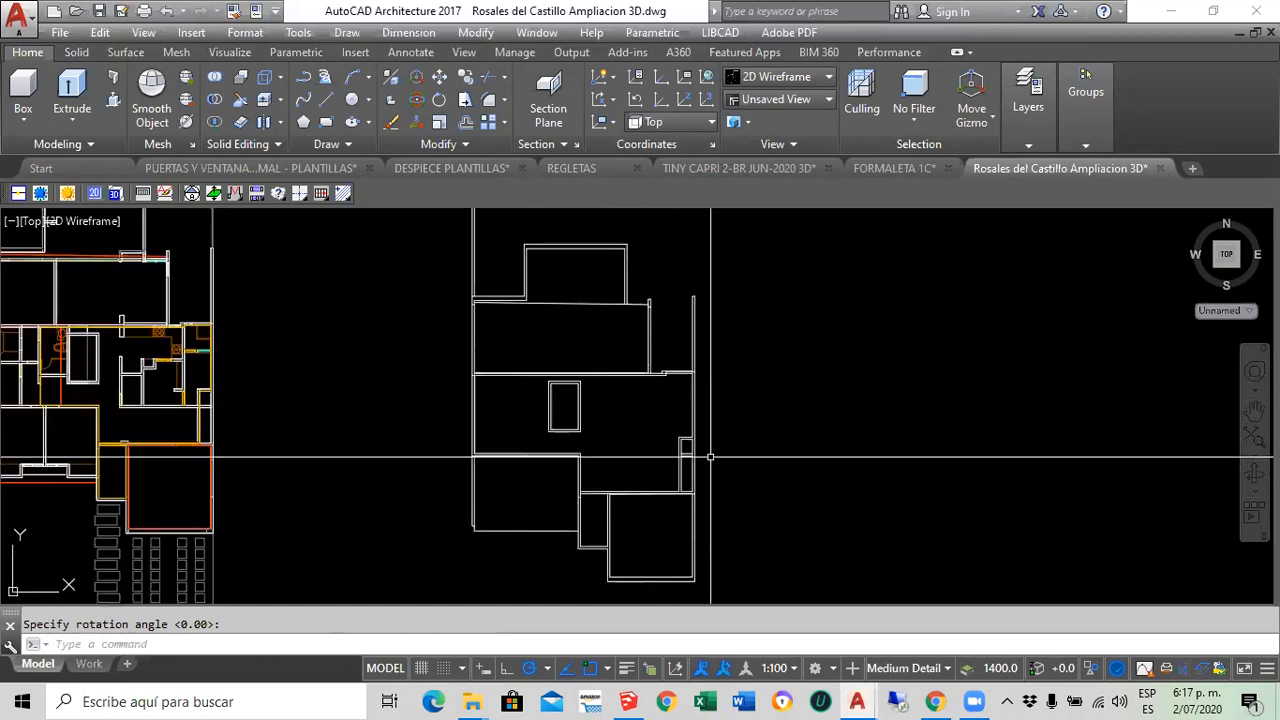
{"action": "scroll", "coordinate": [642, 315], "scroll_direction": "down", "scroll_amount": 2}
{"action": "middle_click_drag", "start_coordinate": [499, 439], "coordinate": [550, 422]}
{"action": "scroll", "coordinate": [350, 490], "scroll_direction": "up", "scroll_amount": 4}
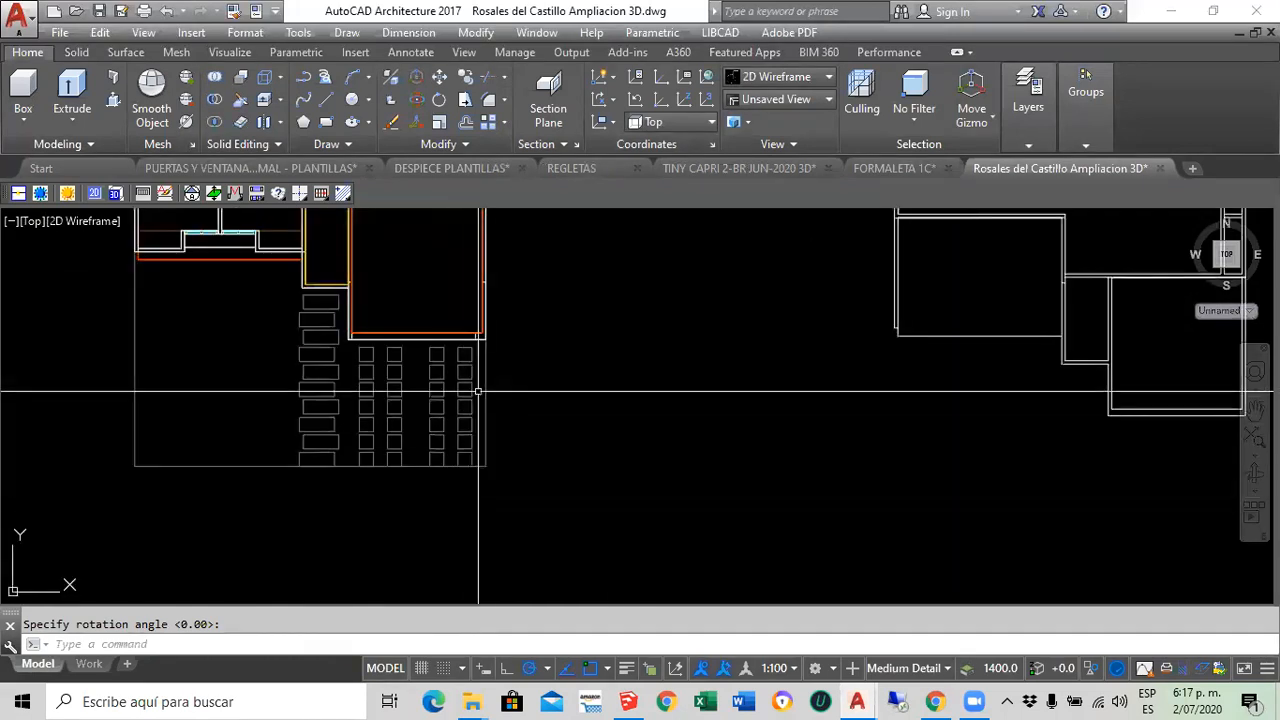
{"action": "scroll", "coordinate": [360, 457], "scroll_direction": "down", "scroll_amount": 5}
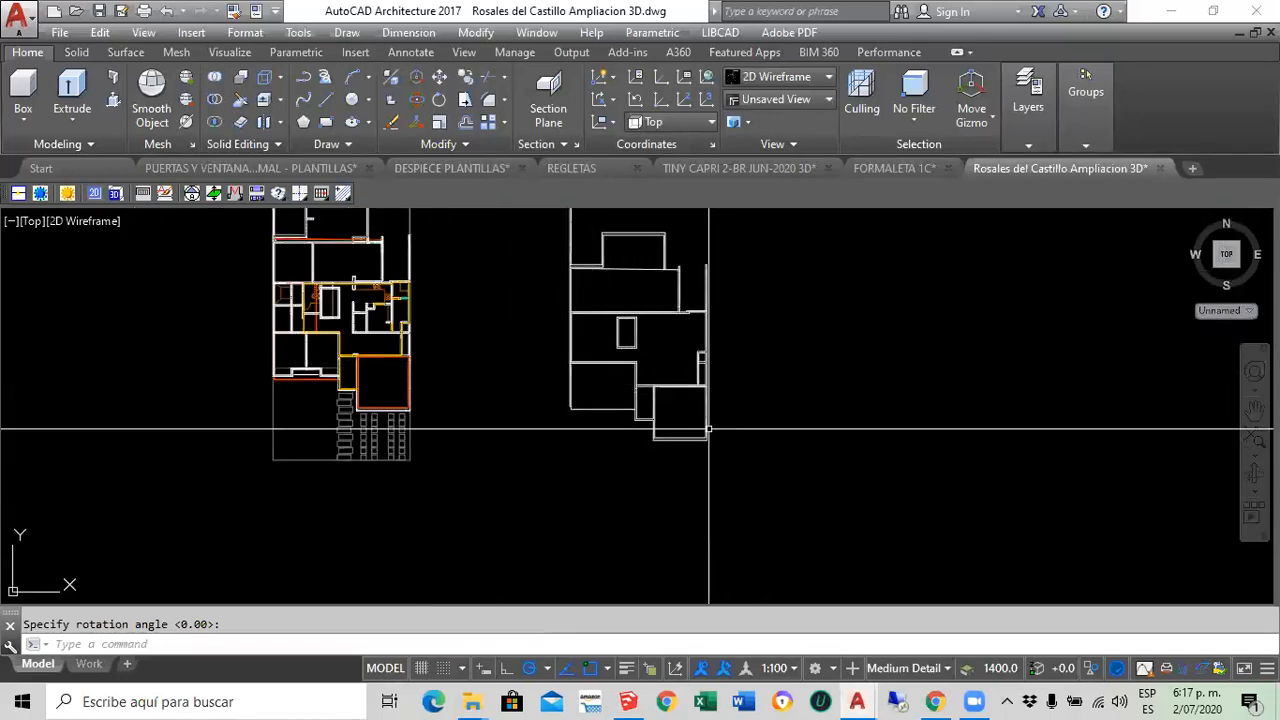
{"action": "middle_click_drag", "start_coordinate": [565, 485], "coordinate": [567, 603]}
{"action": "middle_click_drag", "start_coordinate": [440, 408], "coordinate": [465, 502]}
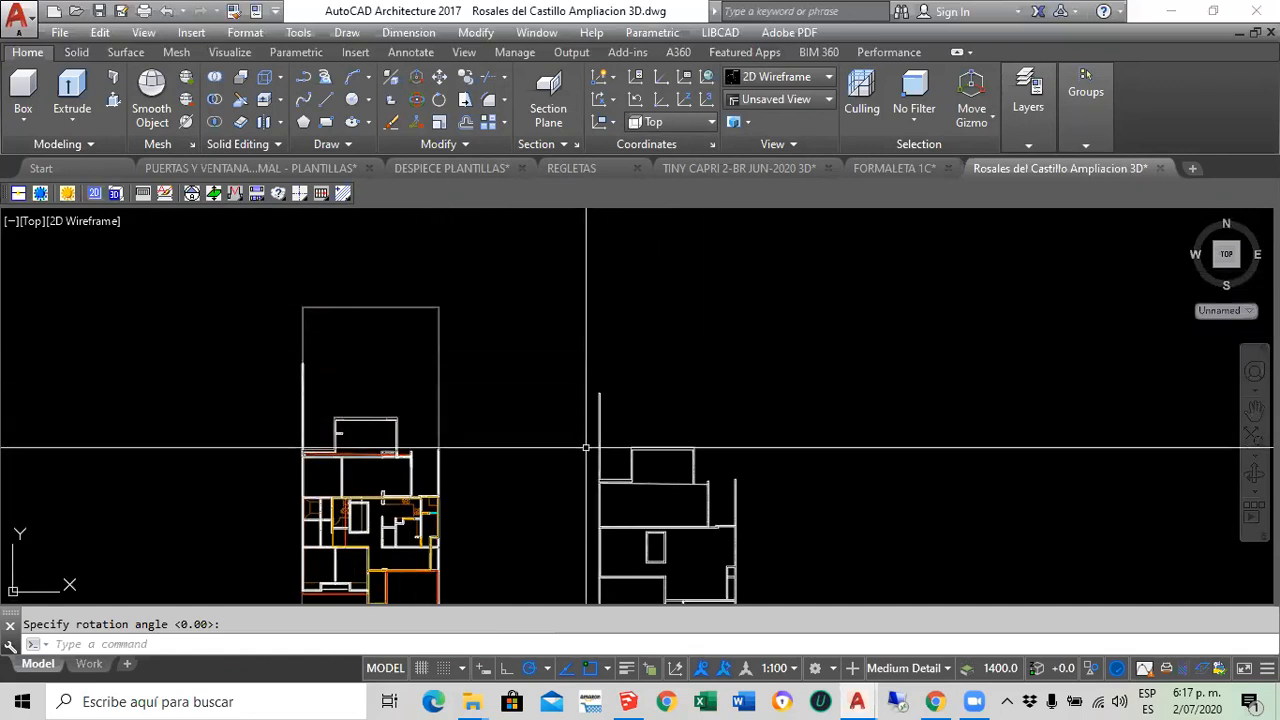
{"action": "middle_click_drag", "start_coordinate": [586, 443], "coordinate": [580, 251]}
{"action": "scroll", "coordinate": [323, 408], "scroll_direction": "up", "scroll_amount": 8}
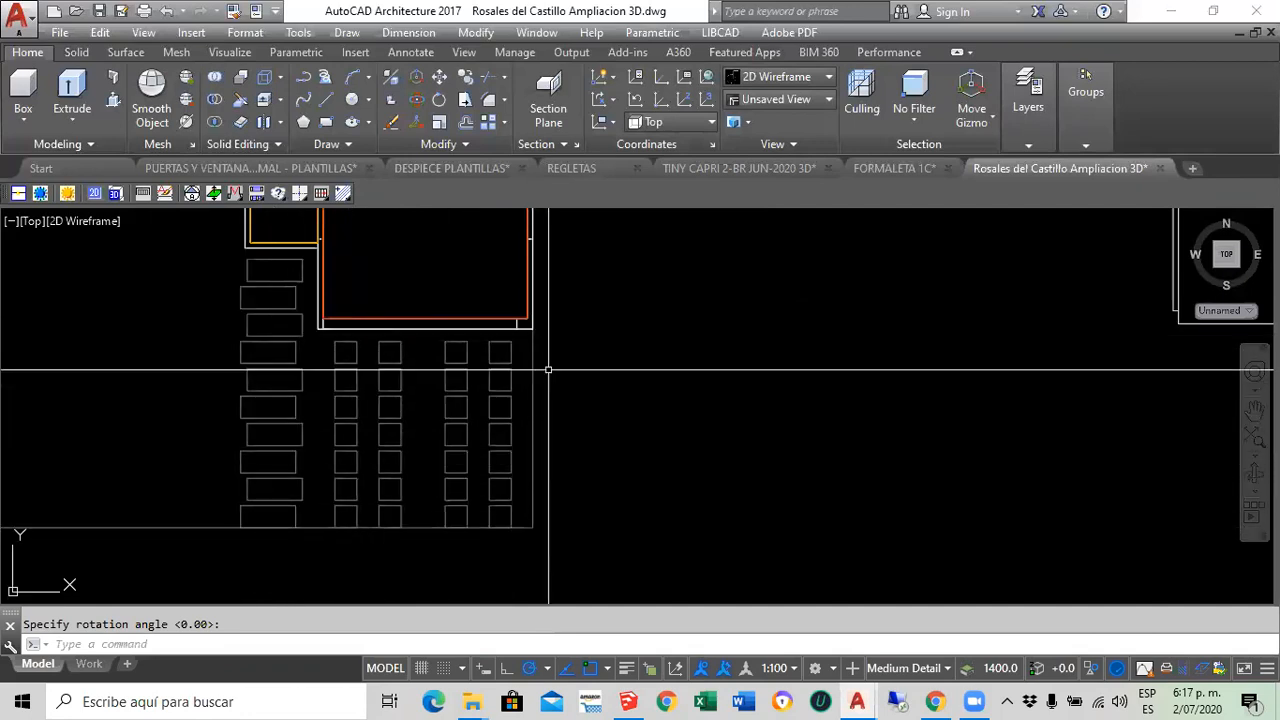
{"action": "scroll", "coordinate": [449, 530], "scroll_direction": "down", "scroll_amount": 4}
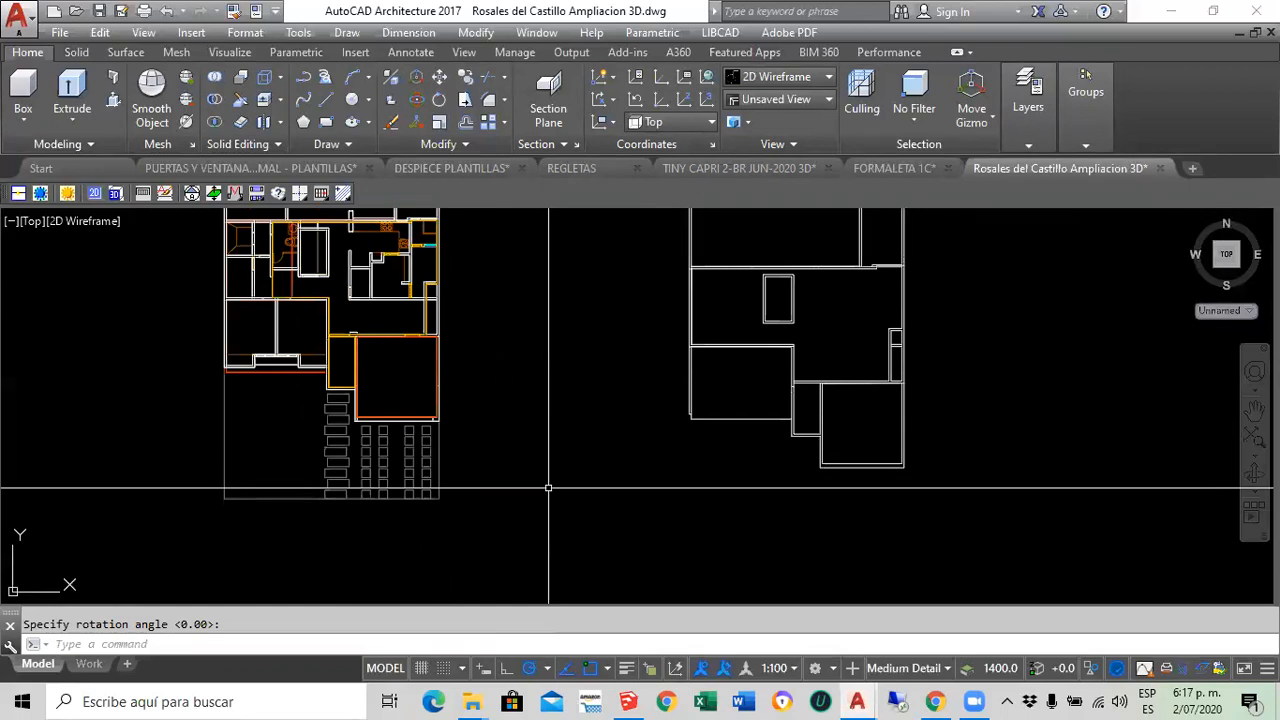
{"action": "scroll", "coordinate": [370, 500], "scroll_direction": "up", "scroll_amount": 4}
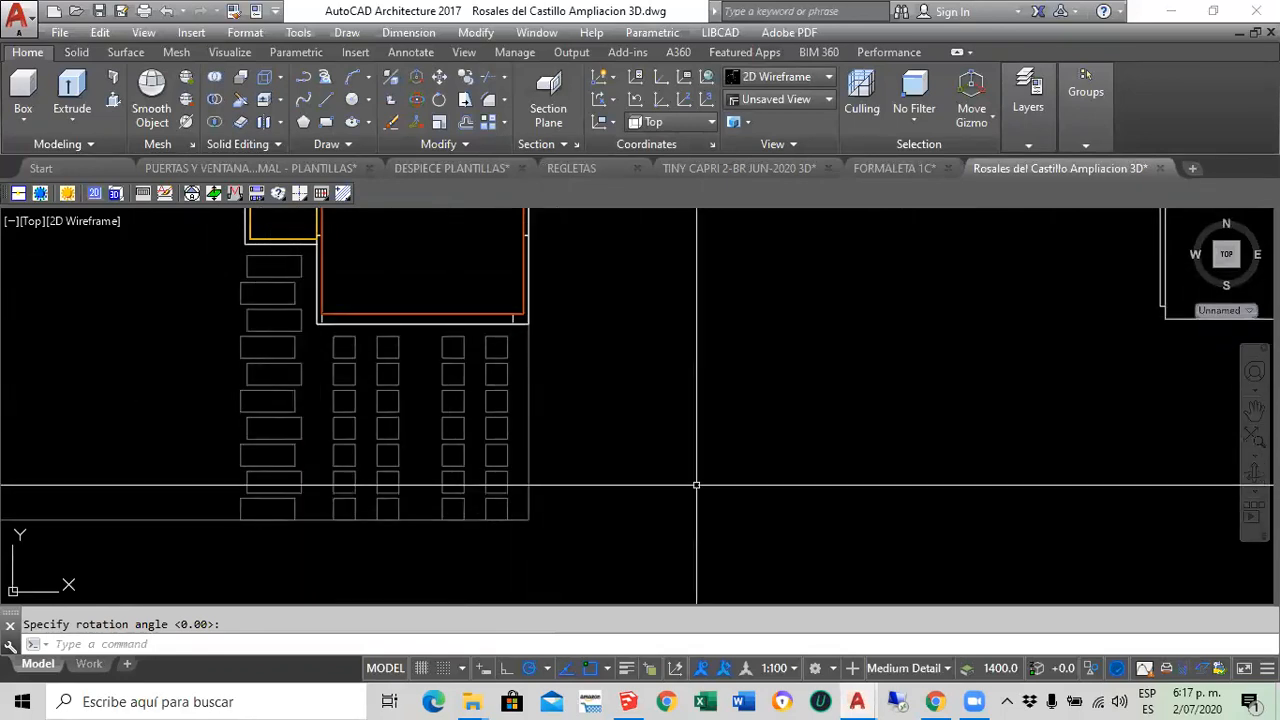
{"action": "scroll", "coordinate": [583, 460], "scroll_direction": "down", "scroll_amount": 3}
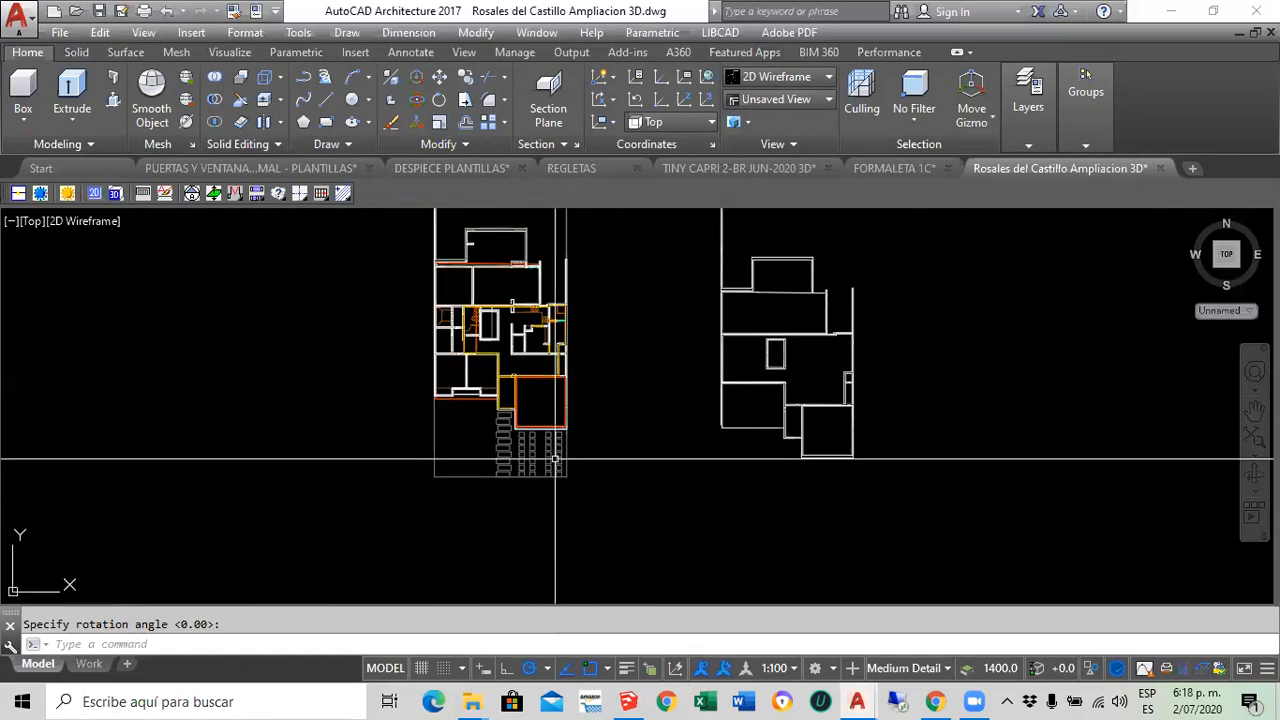
{"action": "scroll", "coordinate": [487, 480], "scroll_direction": "up", "scroll_amount": 2}
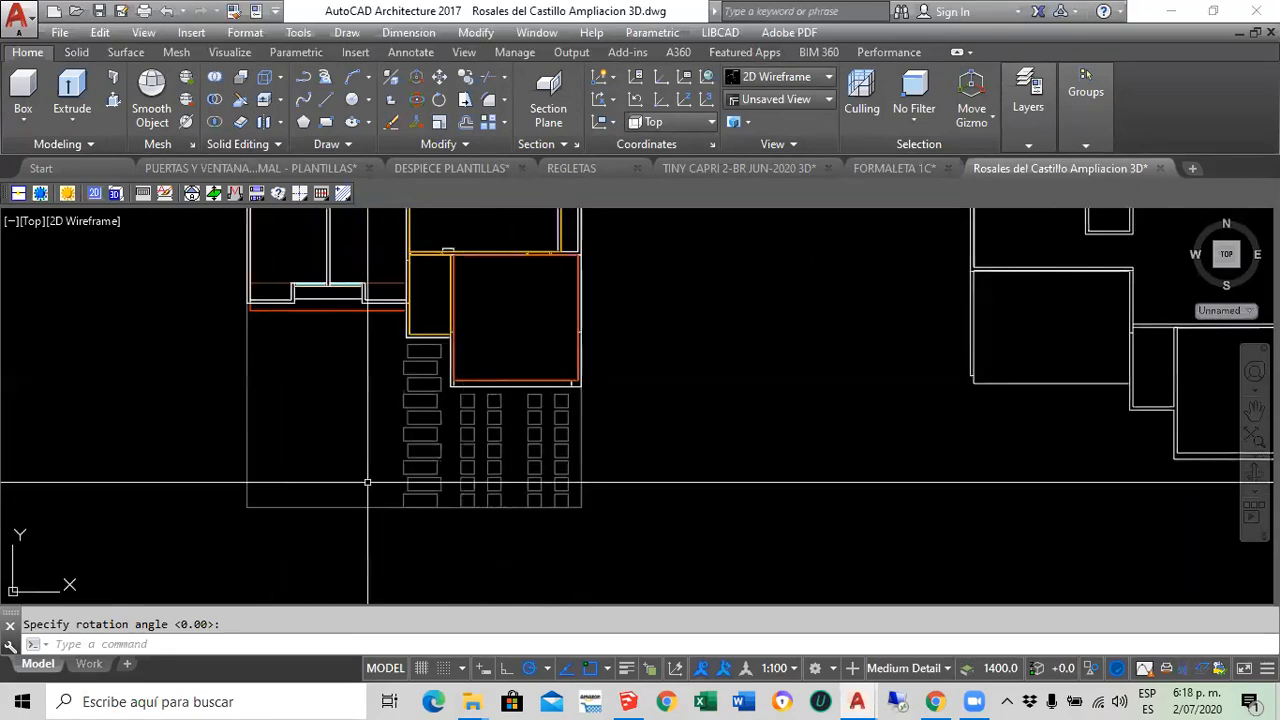
Check the front paving rectangles in the Conceptual visual style and return to 2D Wireframe
{"action": "left_click", "coordinate": [96, 220]}
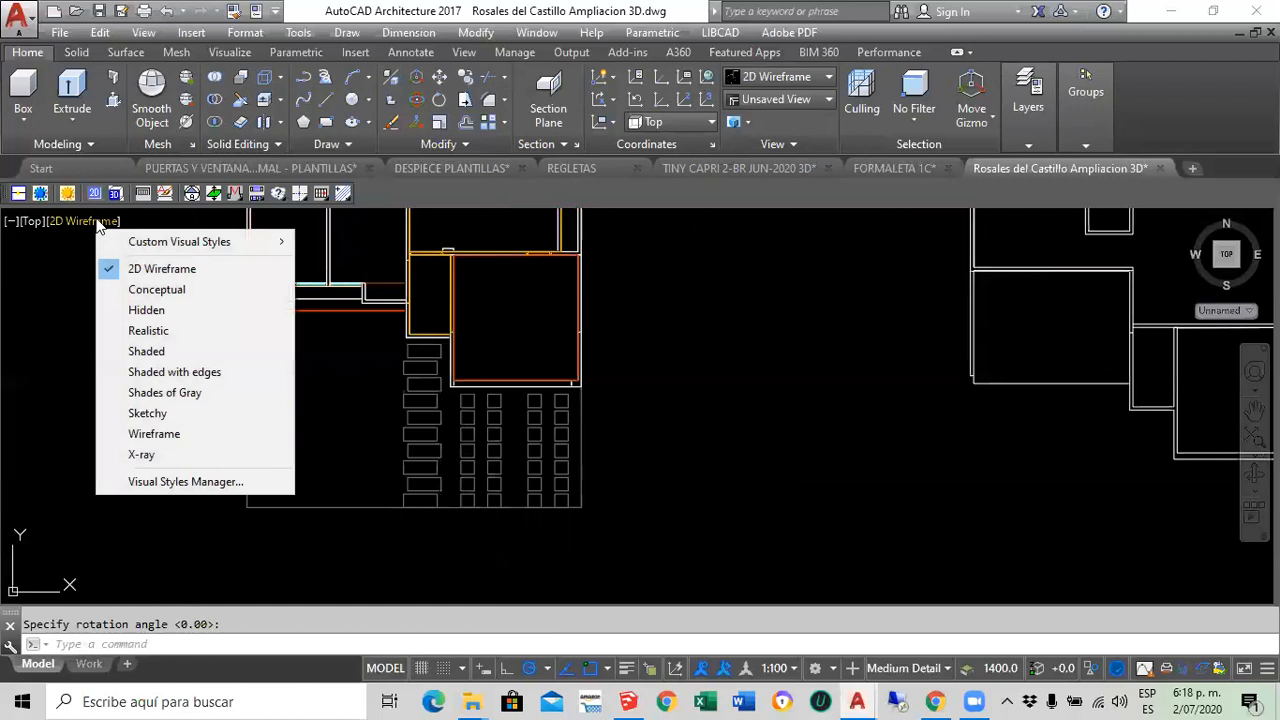
{"action": "left_click", "coordinate": [156, 289]}
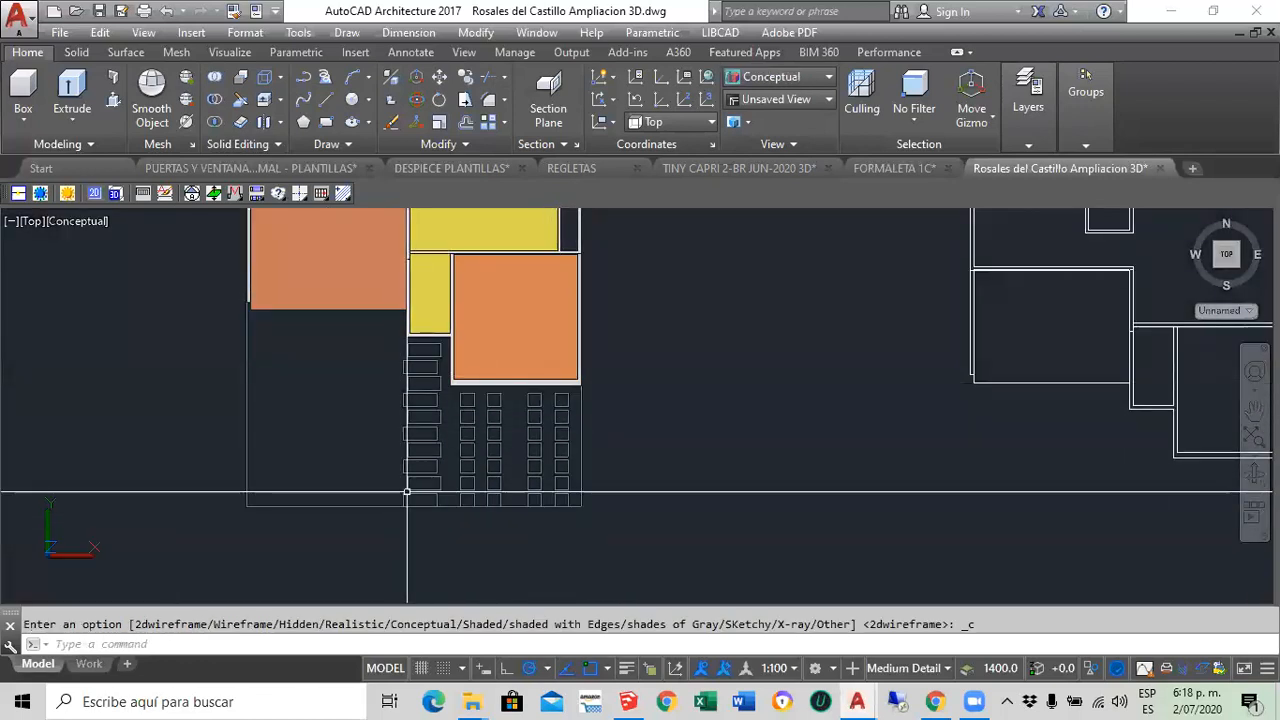
{"action": "left_click", "coordinate": [93, 221]}
{"action": "left_click", "coordinate": [150, 268]}
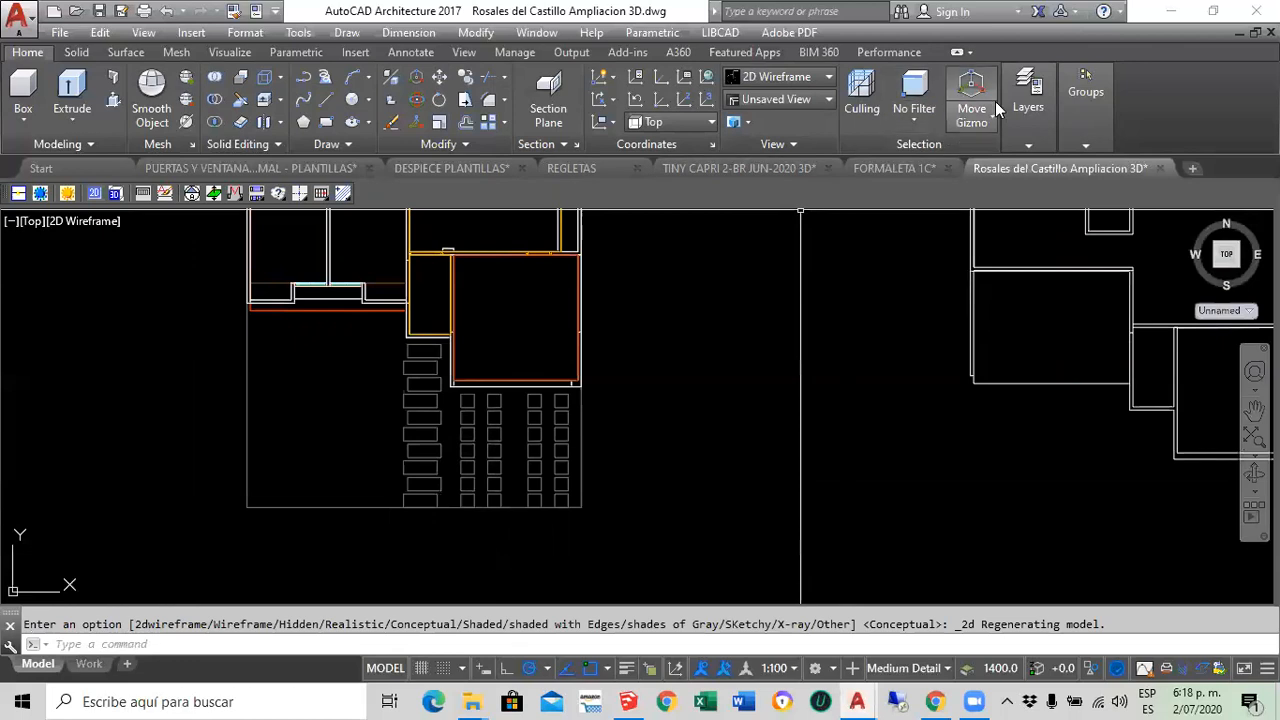
Make the layer of the front paving rectangles, pisos, the current layer
{"action": "mouse_move", "coordinate": [1021, 110]}
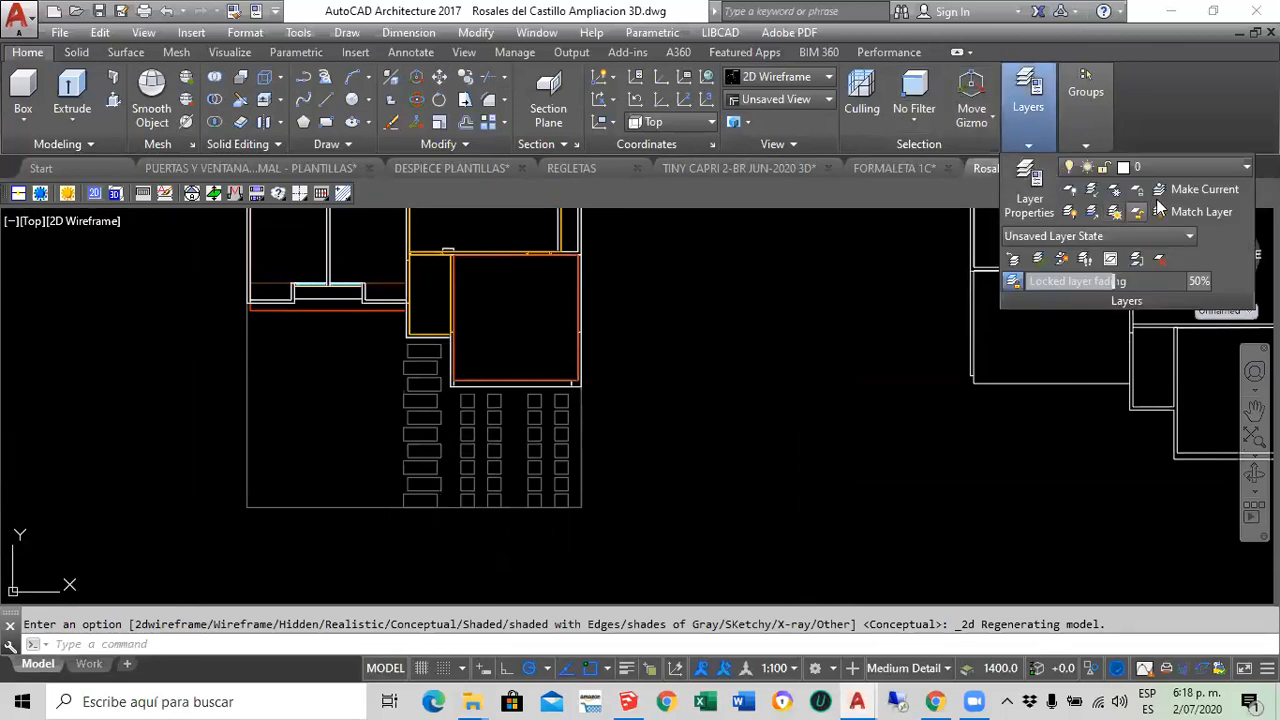
{"action": "left_click", "coordinate": [1200, 189]}
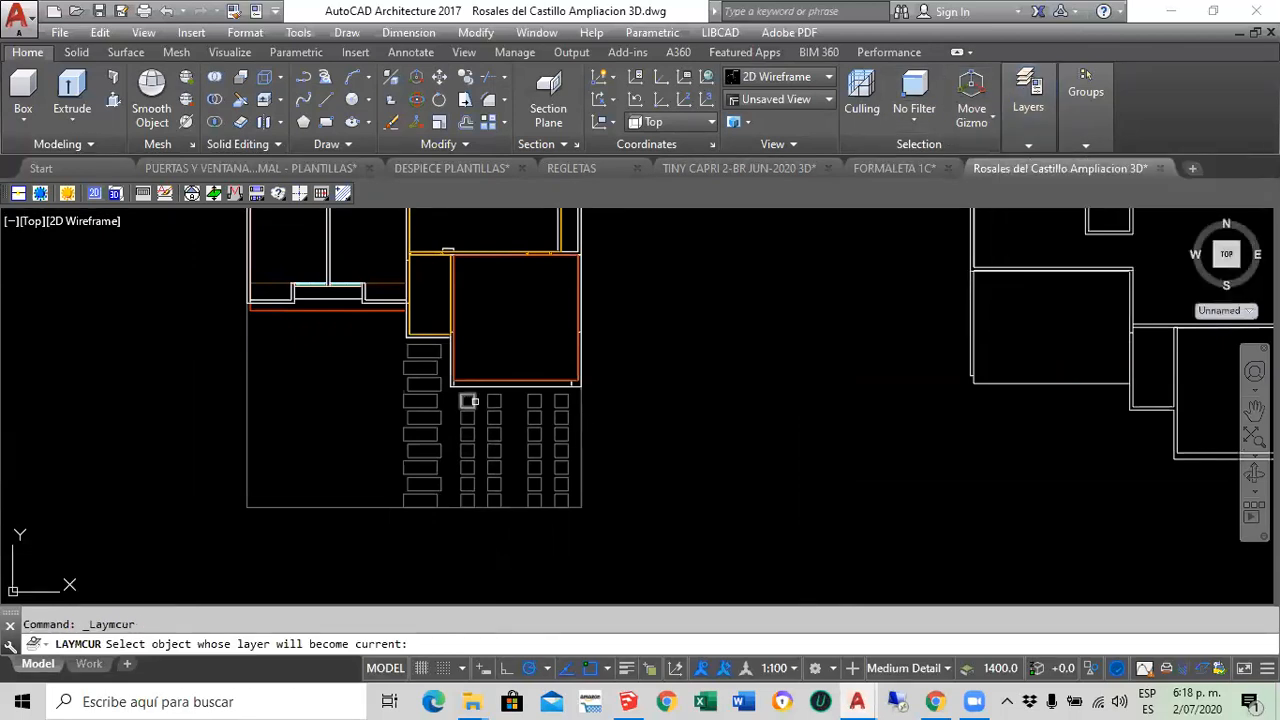
{"action": "left_click", "coordinate": [468, 470]}
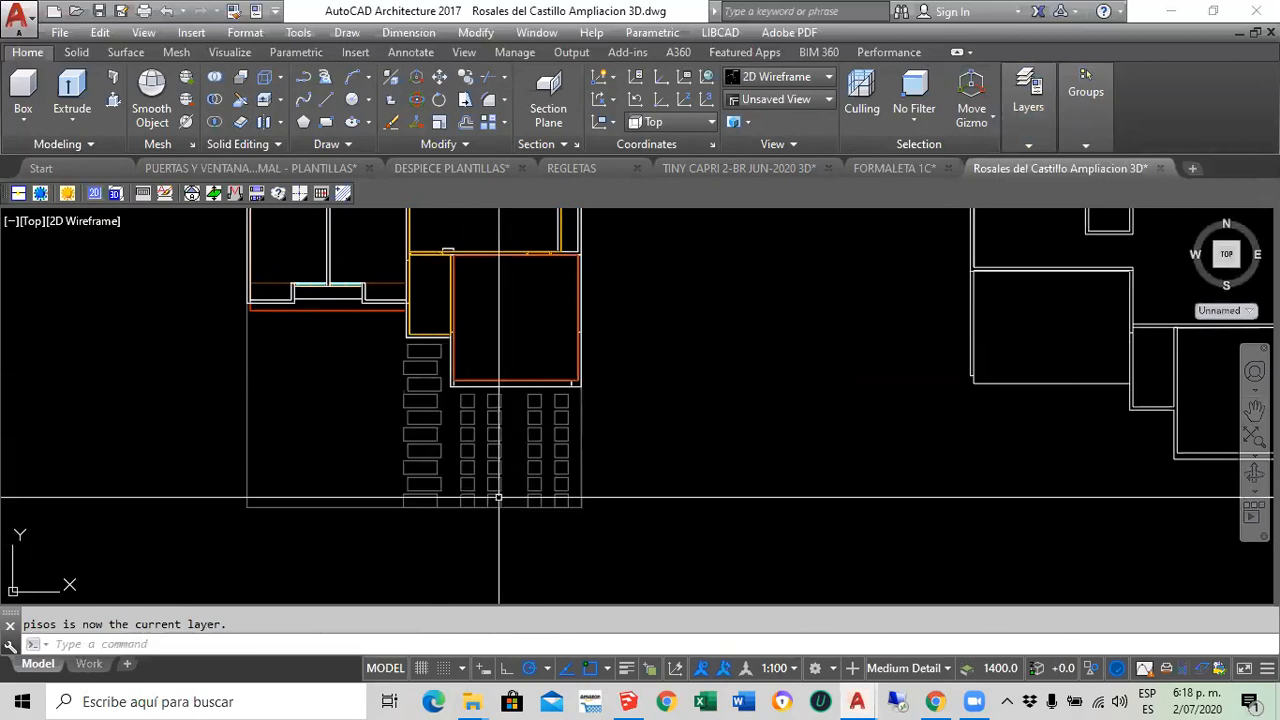
Convert all the front paving rectangles, both the walkway column and the four driveway columns, into regions
{"action": "type", "text": "REG"}
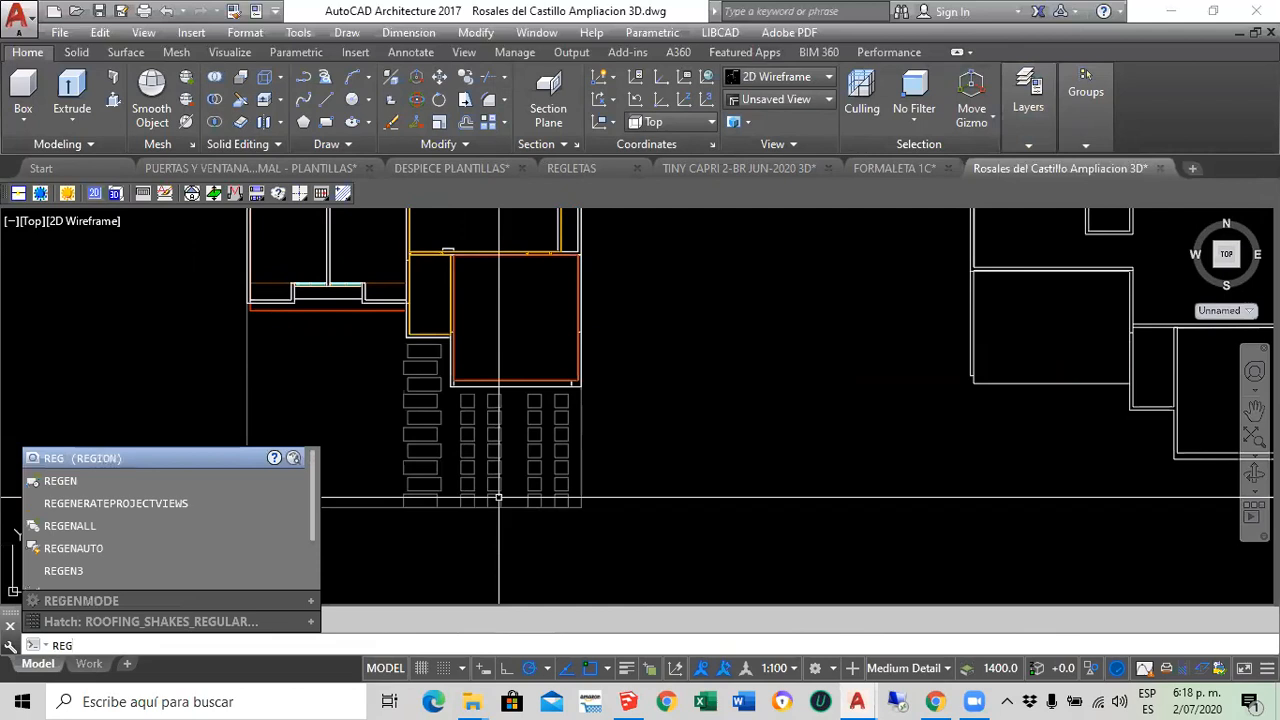
{"action": "left_click", "coordinate": [82, 459]}
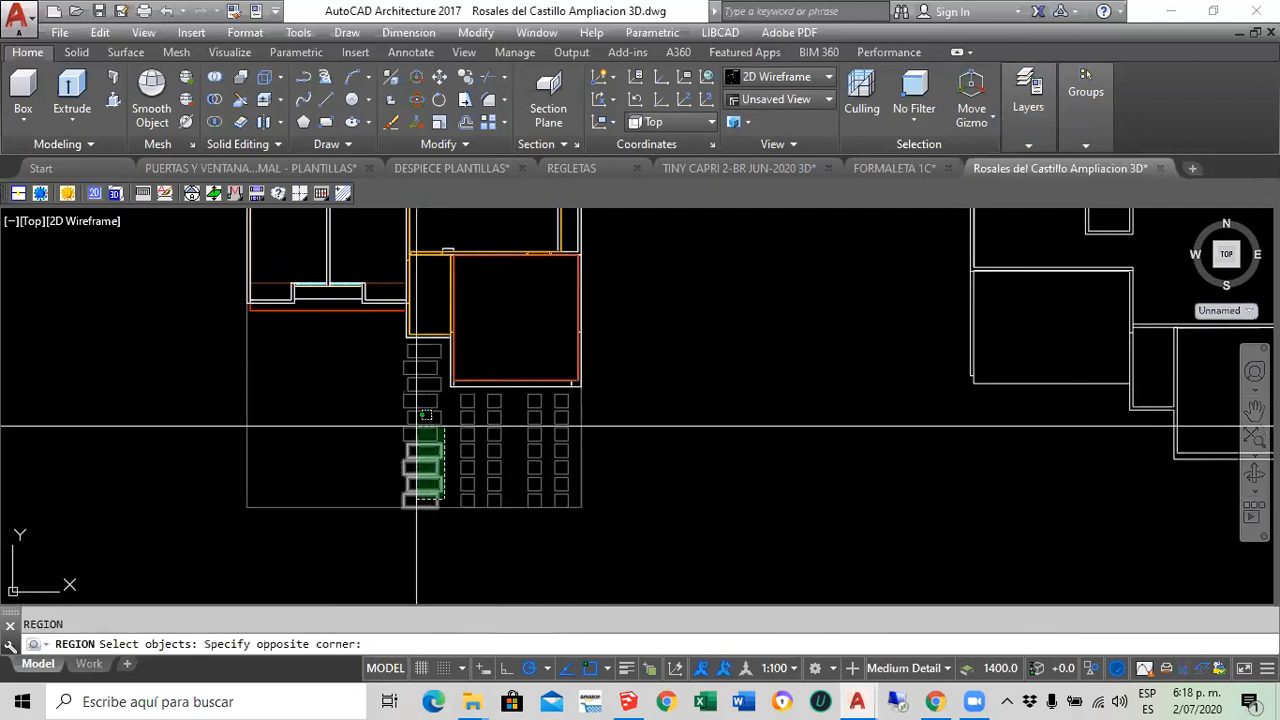
{"action": "left_click", "coordinate": [412, 378]}
{"action": "left_click", "coordinate": [425, 368]}
{"action": "left_click", "coordinate": [412, 354]}
{"action": "left_click", "coordinate": [562, 499]}
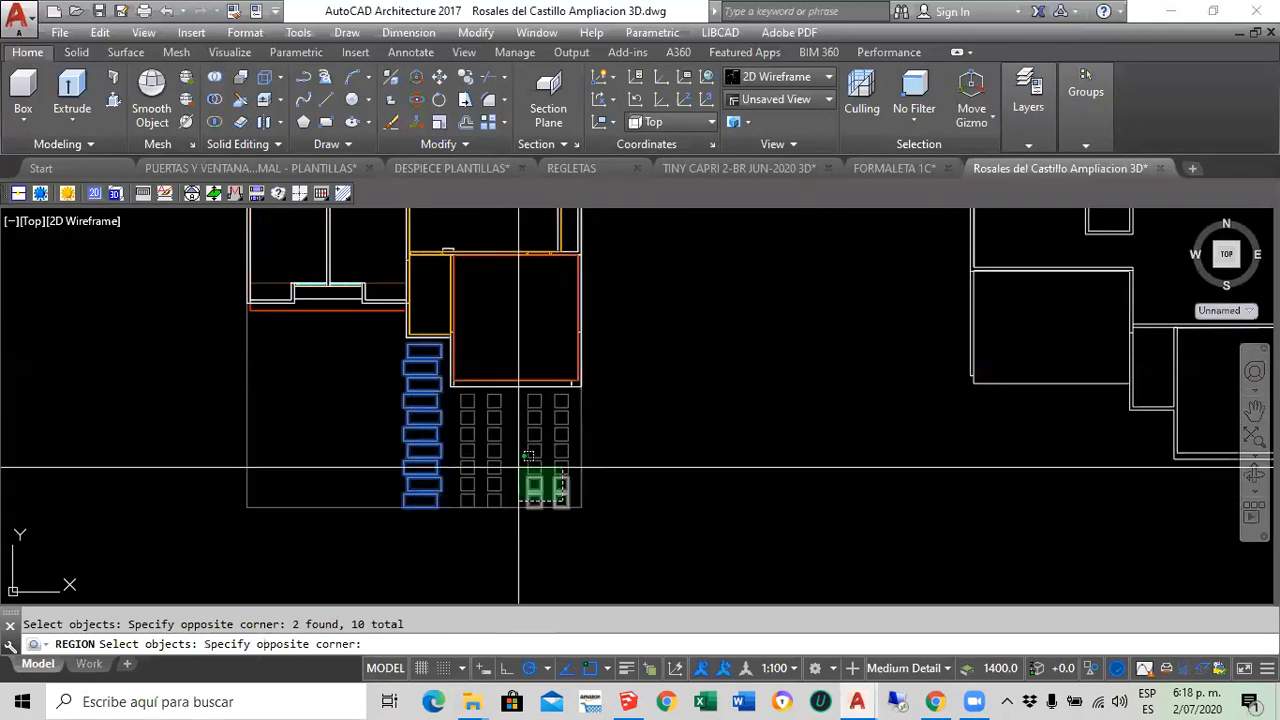
{"action": "left_click", "coordinate": [467, 398]}
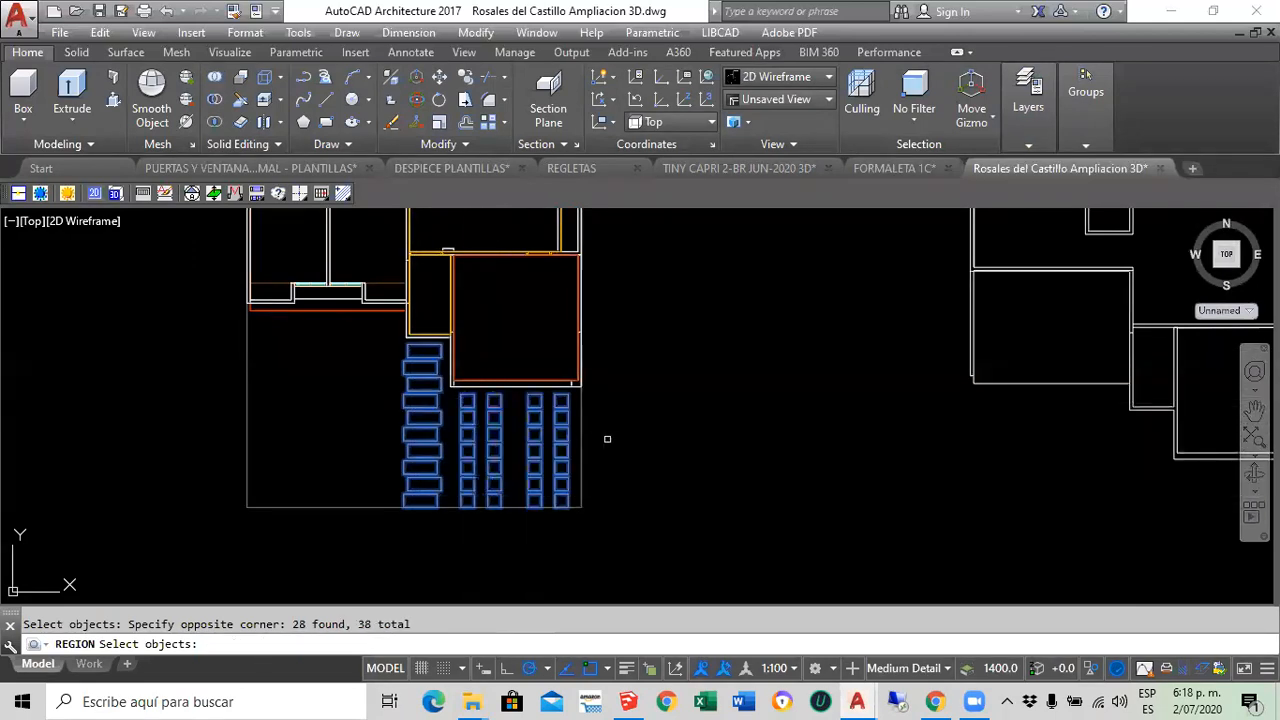
{"action": "key", "text": "Return"}
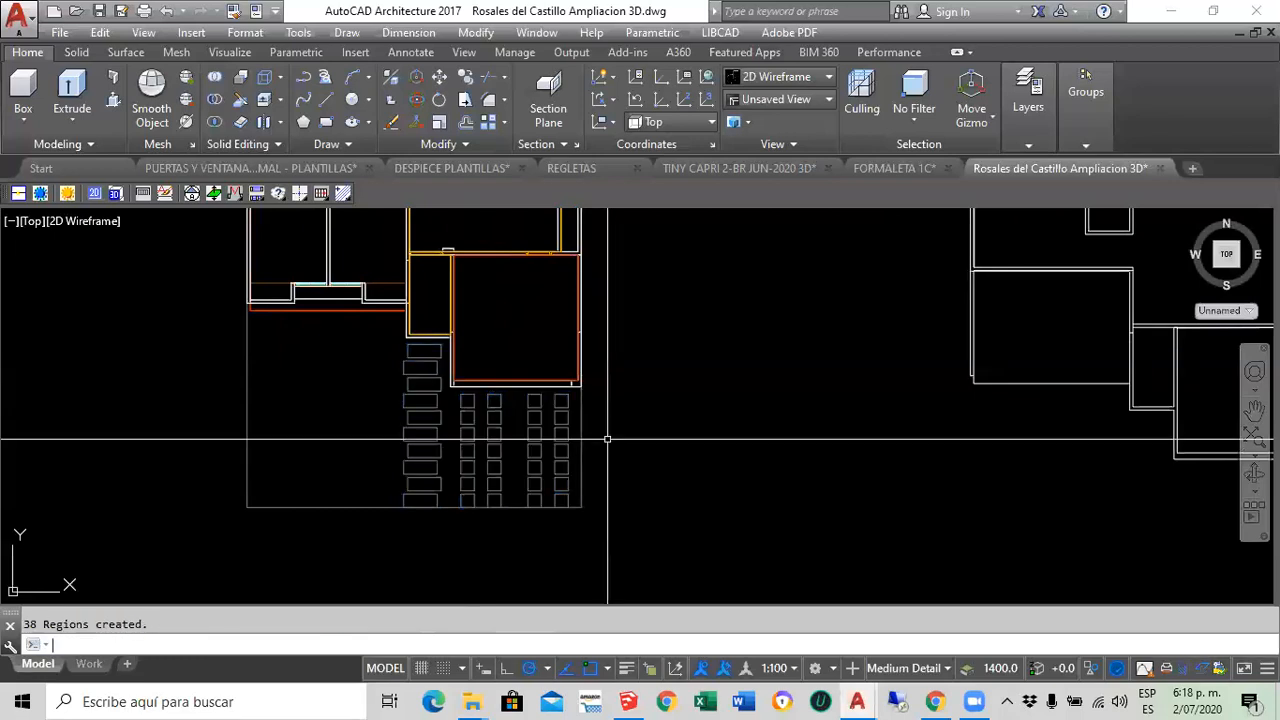
Check the paving regions in the Conceptual visual style and return to 2D Wireframe
{"action": "left_click", "coordinate": [84, 221]}
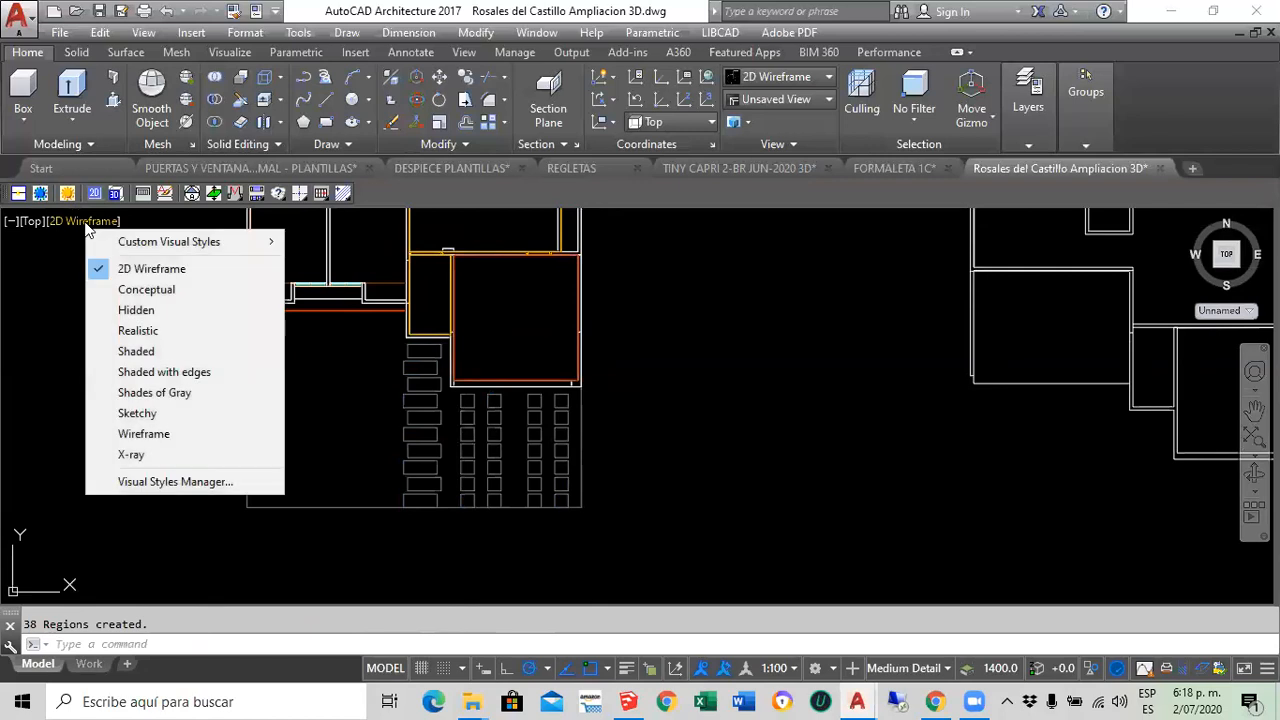
{"action": "left_click", "coordinate": [153, 287]}
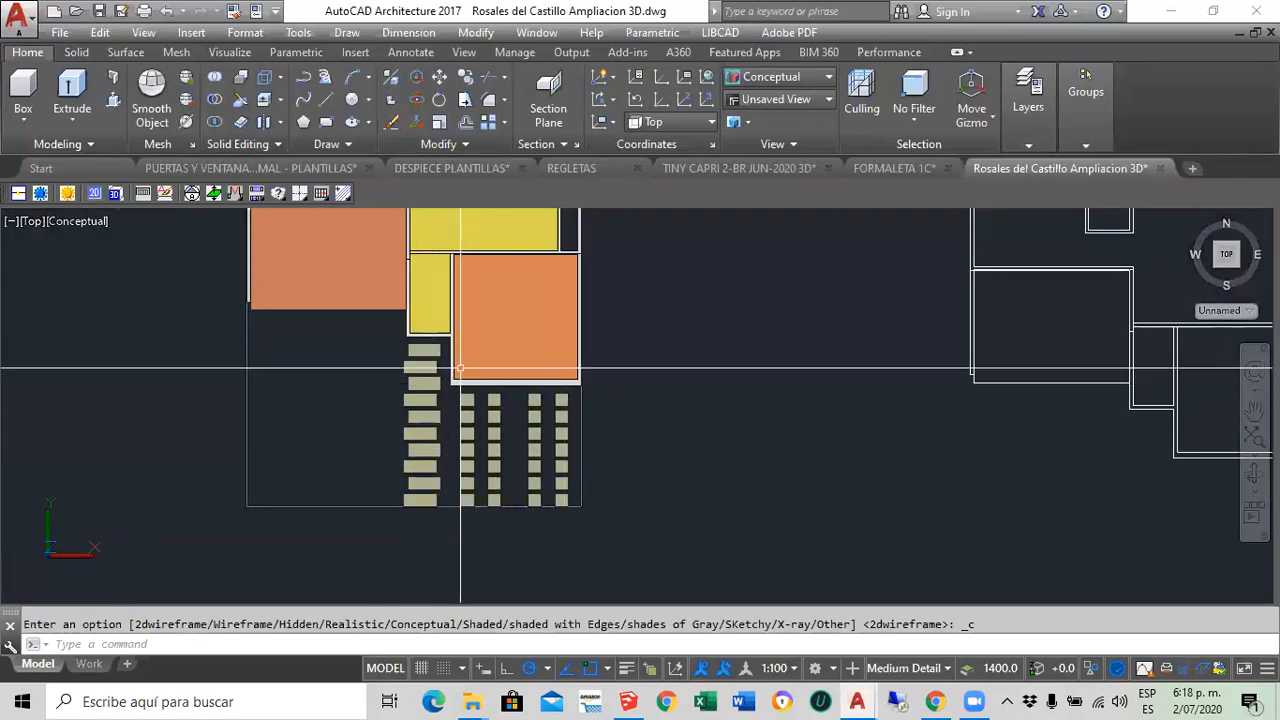
{"action": "left_click", "coordinate": [90, 221]}
{"action": "left_click", "coordinate": [130, 250]}
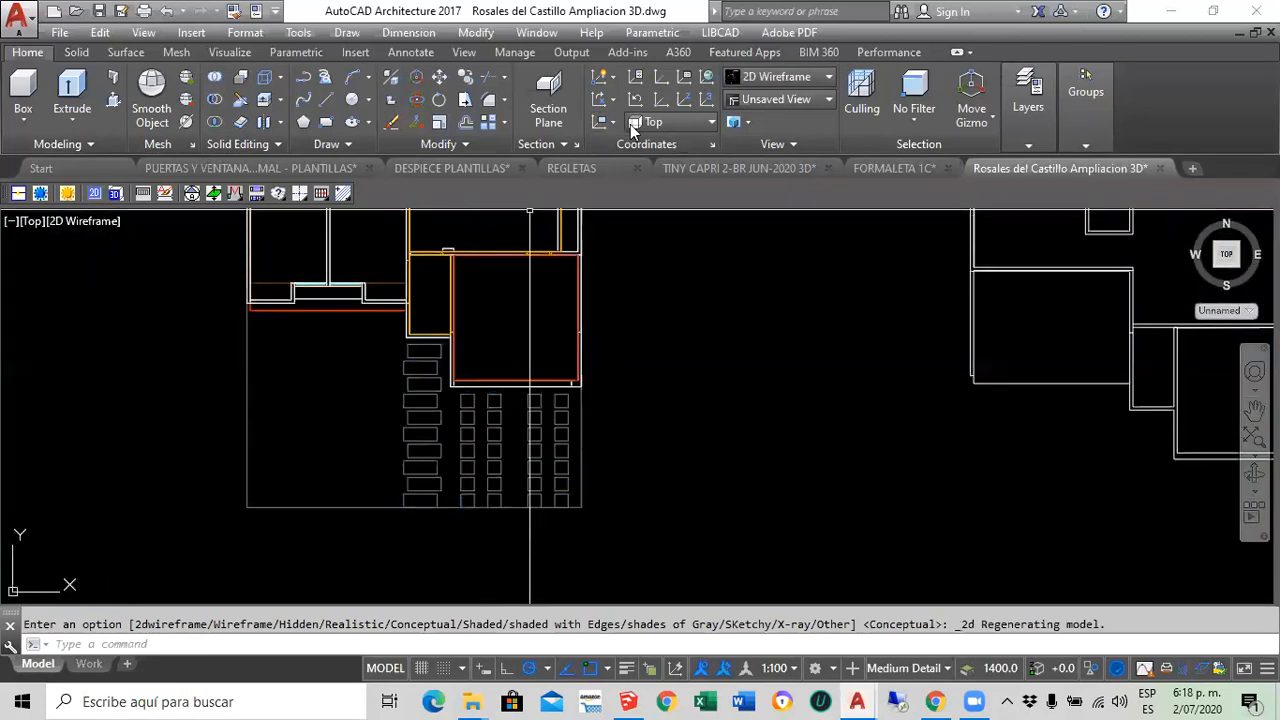
Create a new Flatshot block of the top view and insert it beyond the first flattened plan, accepting the default scale of 1 and rotation of 0
{"action": "left_click", "coordinate": [566, 144]}
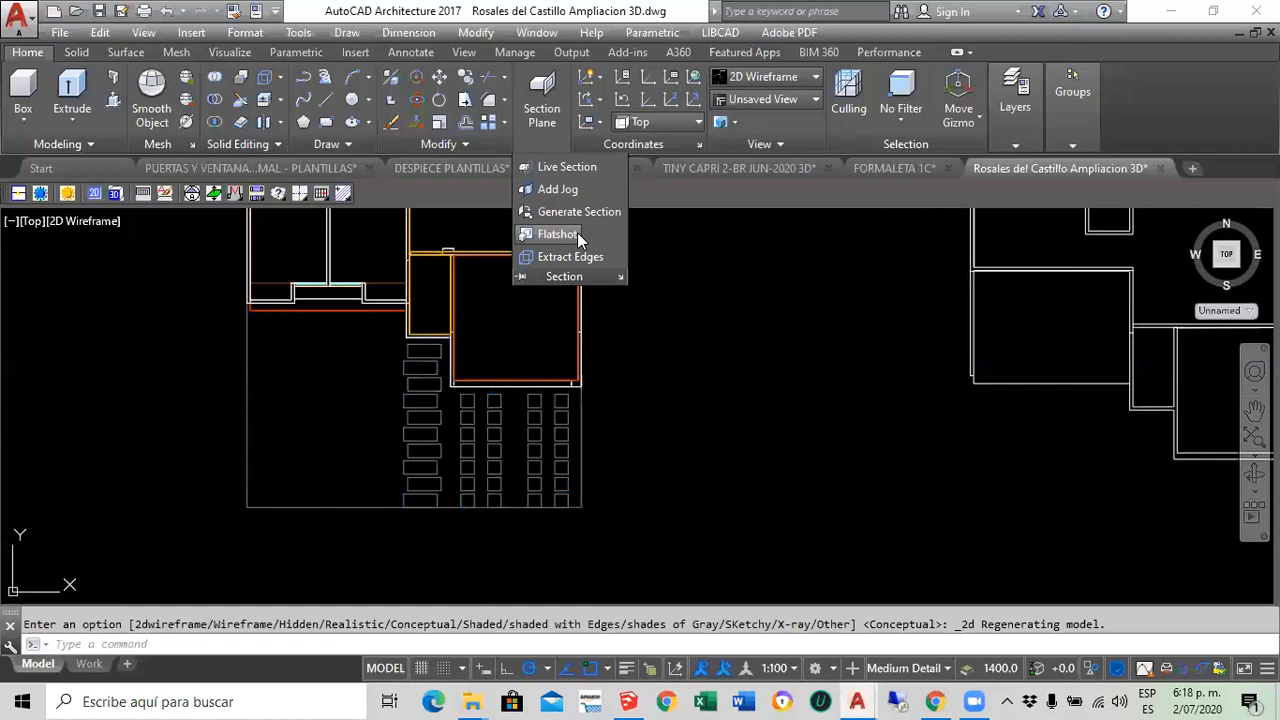
{"action": "left_click", "coordinate": [558, 234]}
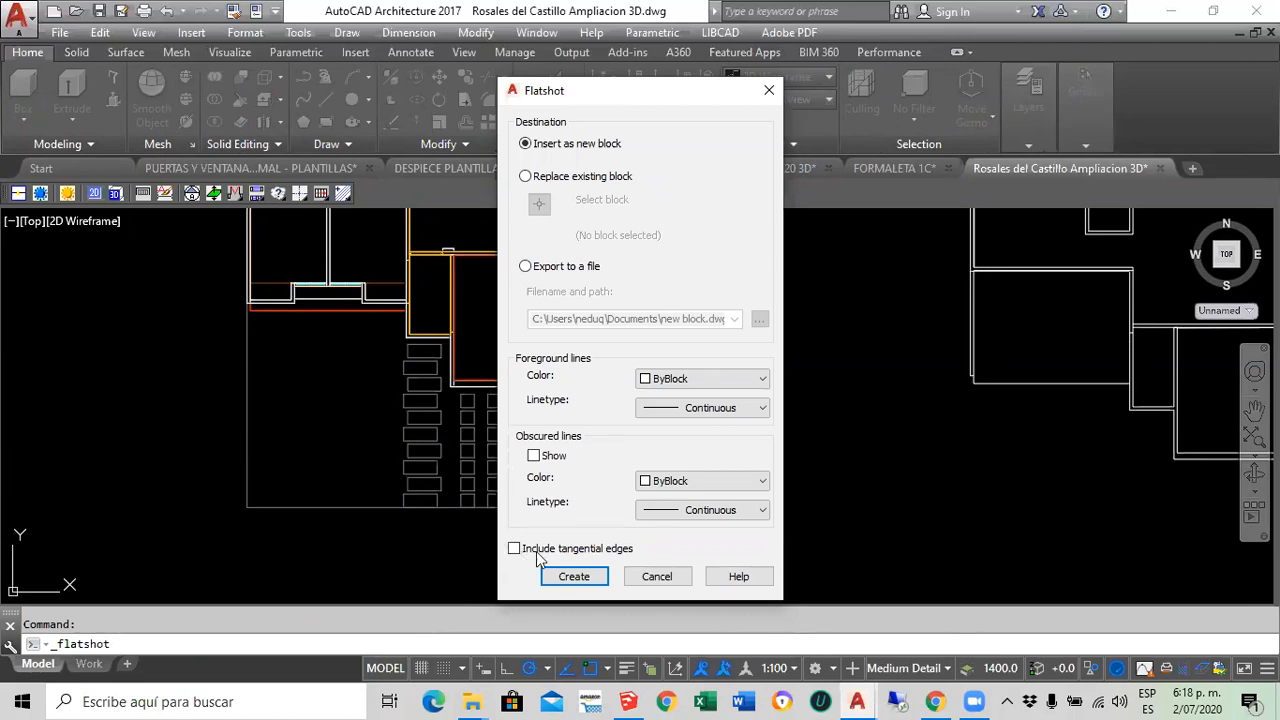
{"action": "left_click", "coordinate": [574, 577]}
{"action": "scroll", "coordinate": [457, 423], "scroll_direction": "down", "scroll_amount": 4}
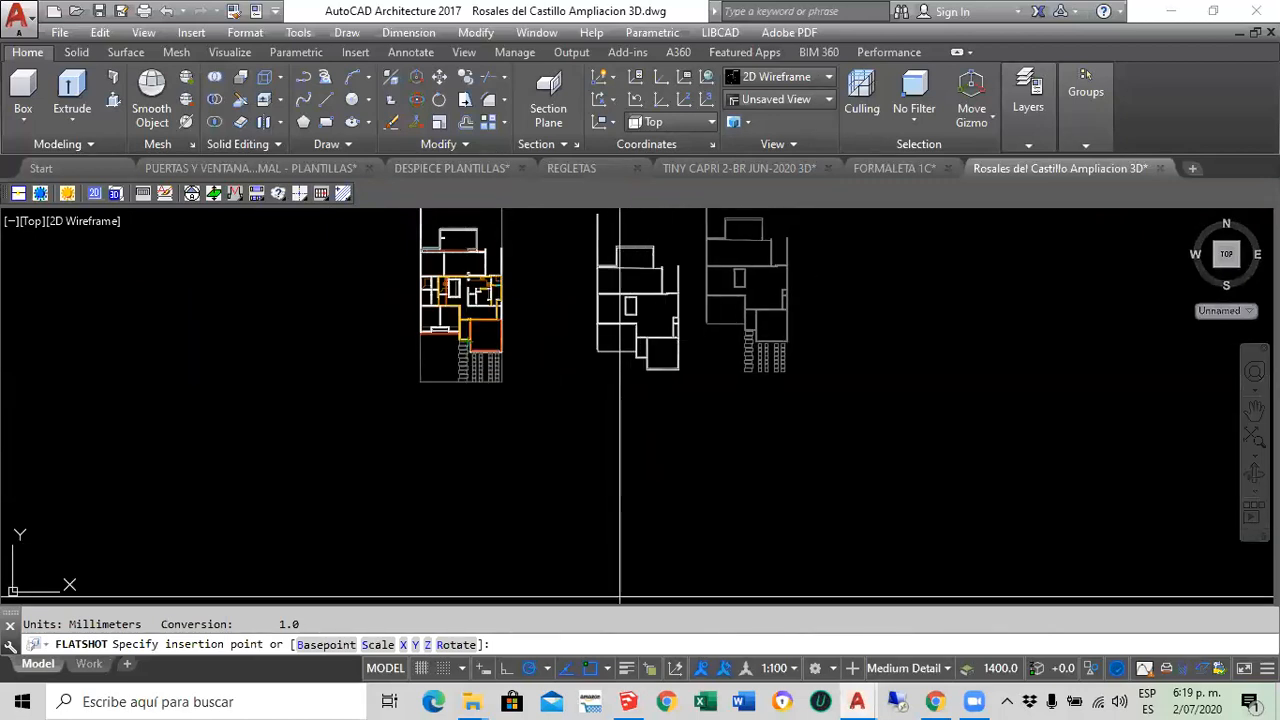
{"action": "left_click", "coordinate": [672, 585]}
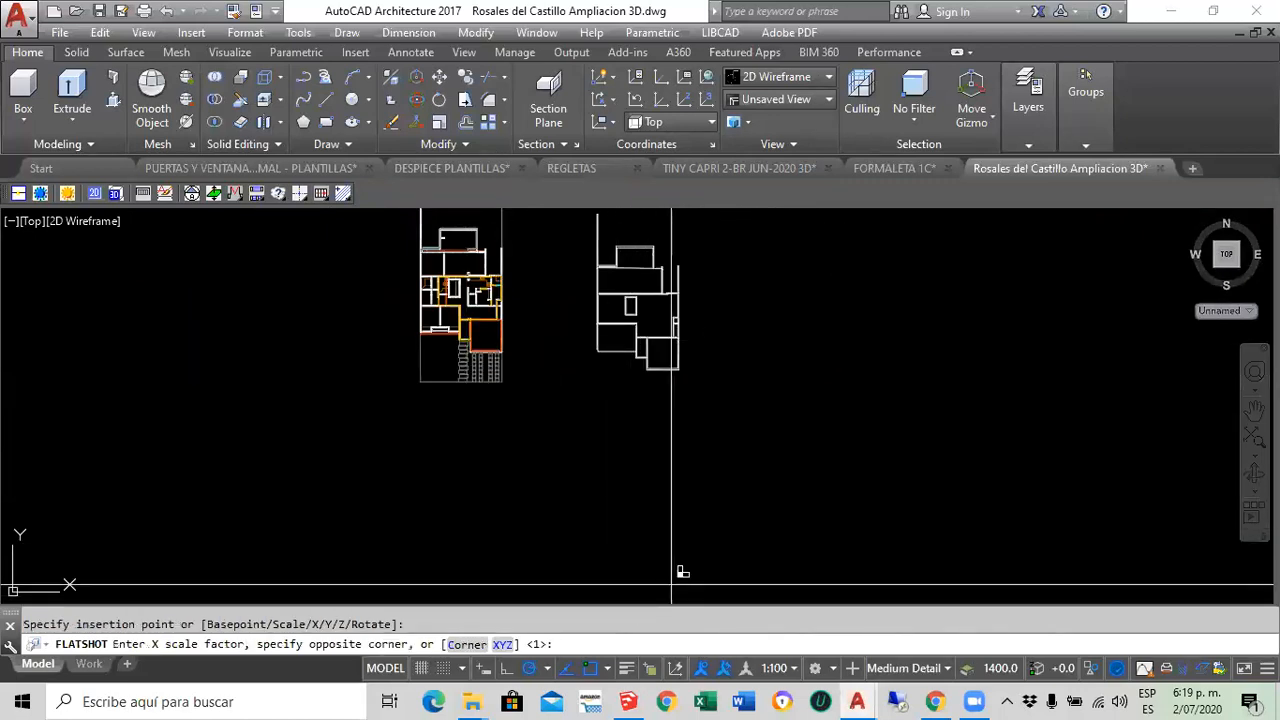
{"action": "key", "text": "Return"}
{"action": "key", "text": "Return"}
{"action": "key", "text": "Return"}
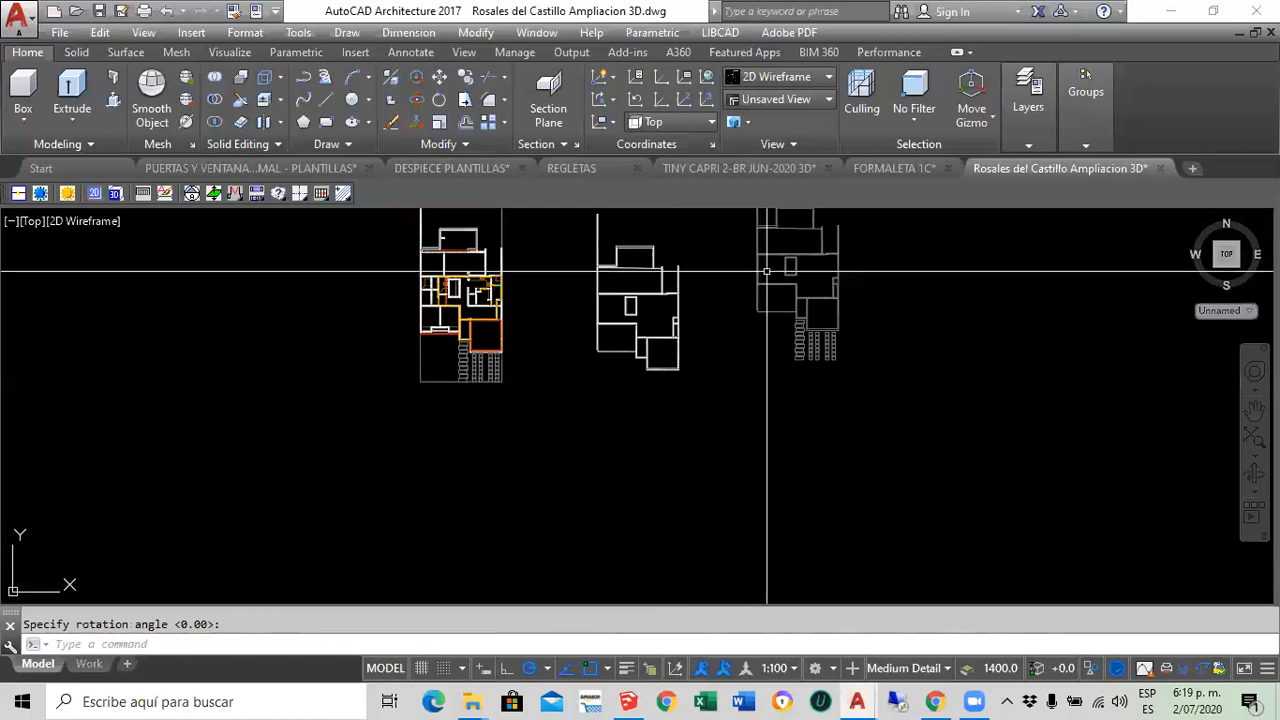
Compare the new flattened plan with the earlier one and the original model, examining the front paving and the wall lines
{"action": "middle_click_drag", "start_coordinate": [787, 294], "coordinate": [670, 390]}
{"action": "scroll", "coordinate": [670, 400], "scroll_direction": "up", "scroll_amount": 8}
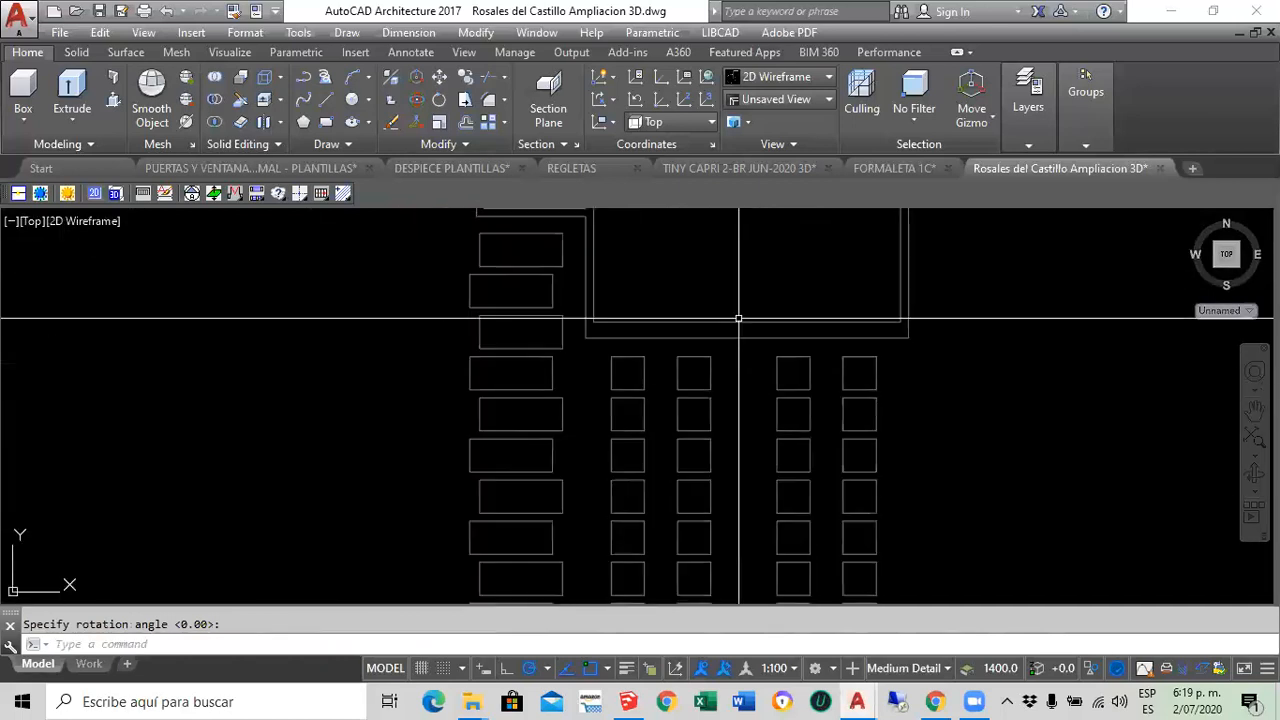
{"action": "scroll", "coordinate": [514, 474], "scroll_direction": "down", "scroll_amount": 10}
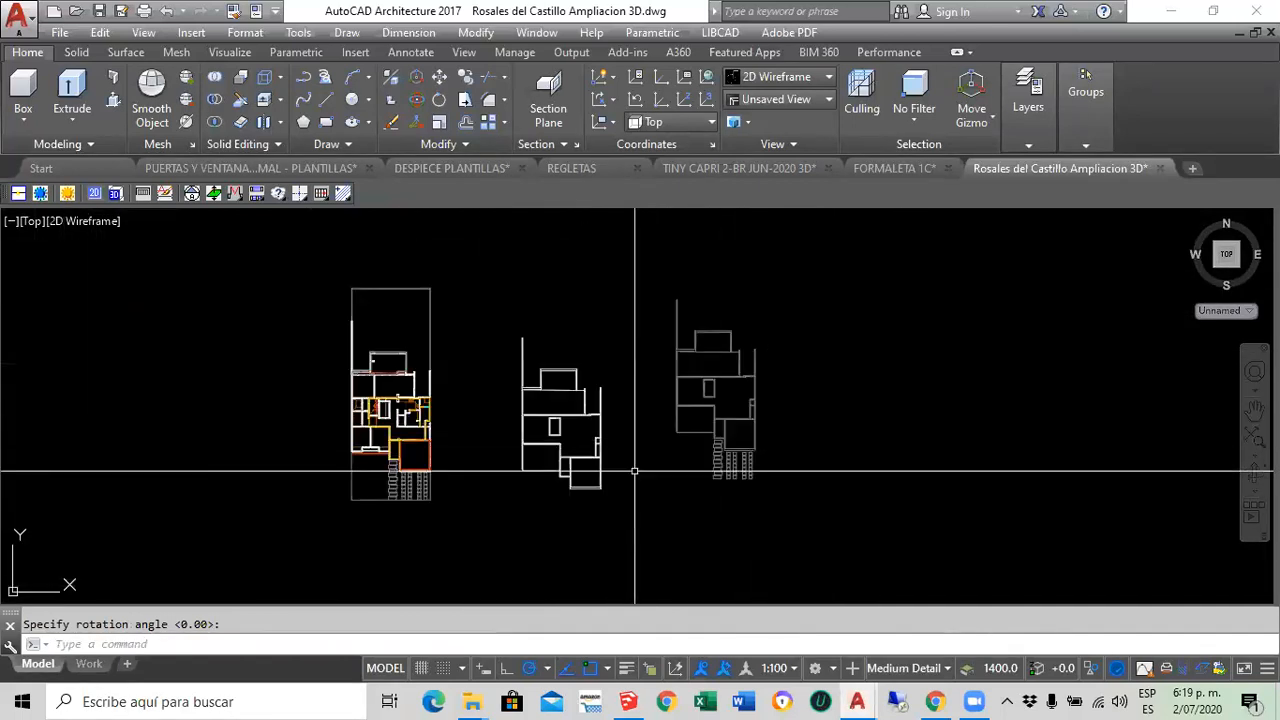
{"action": "scroll", "coordinate": [762, 493], "scroll_direction": "up", "scroll_amount": 3}
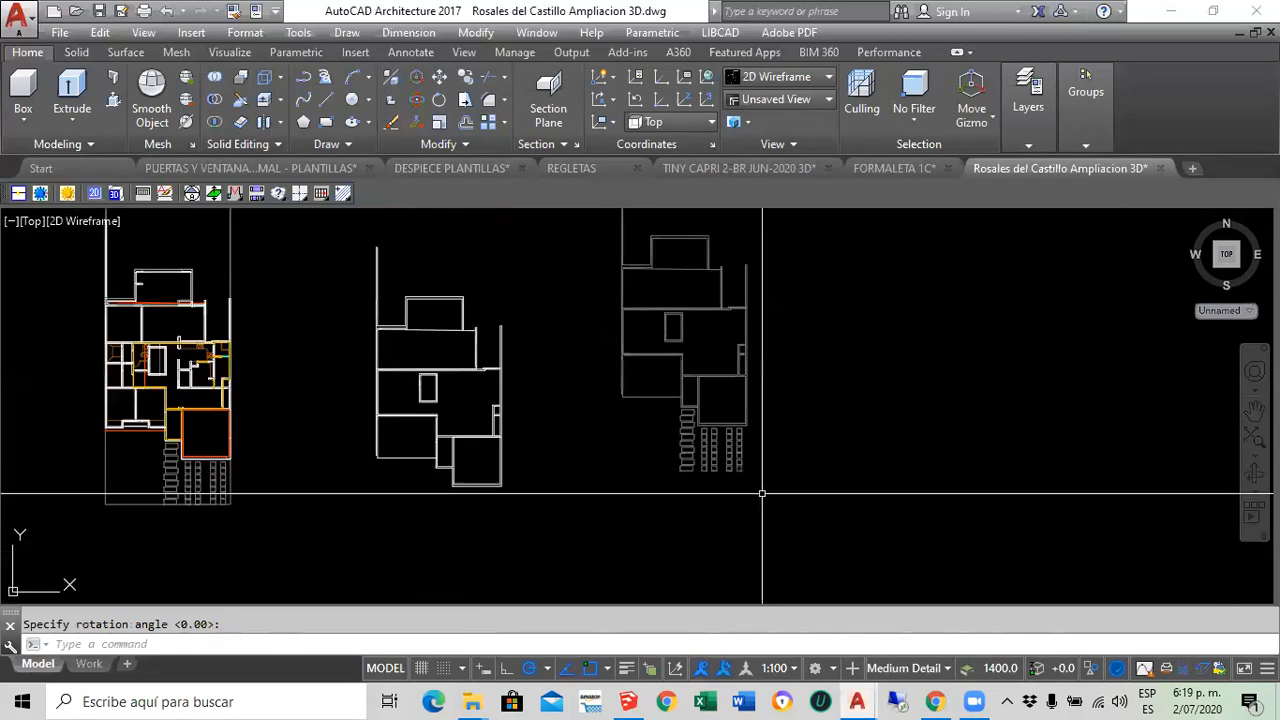
{"action": "middle_click_drag", "start_coordinate": [814, 379], "coordinate": [871, 402]}
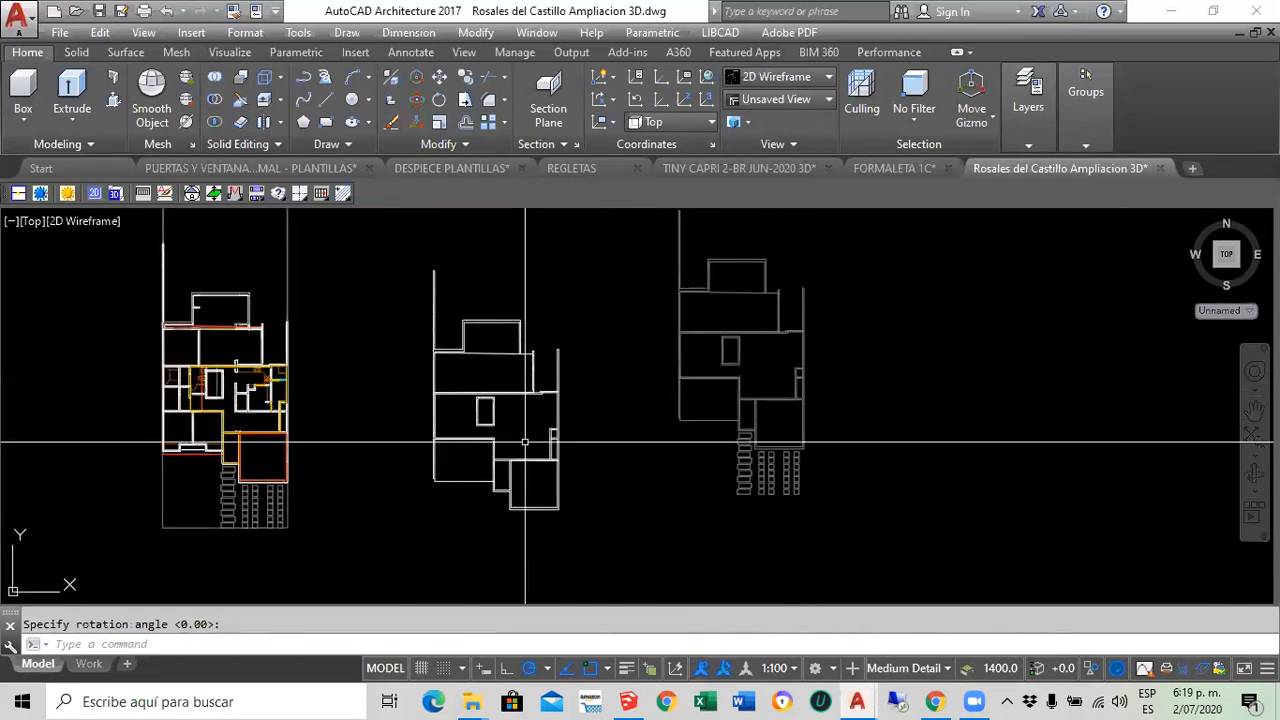
{"action": "middle_click_drag", "start_coordinate": [381, 445], "coordinate": [474, 437]}
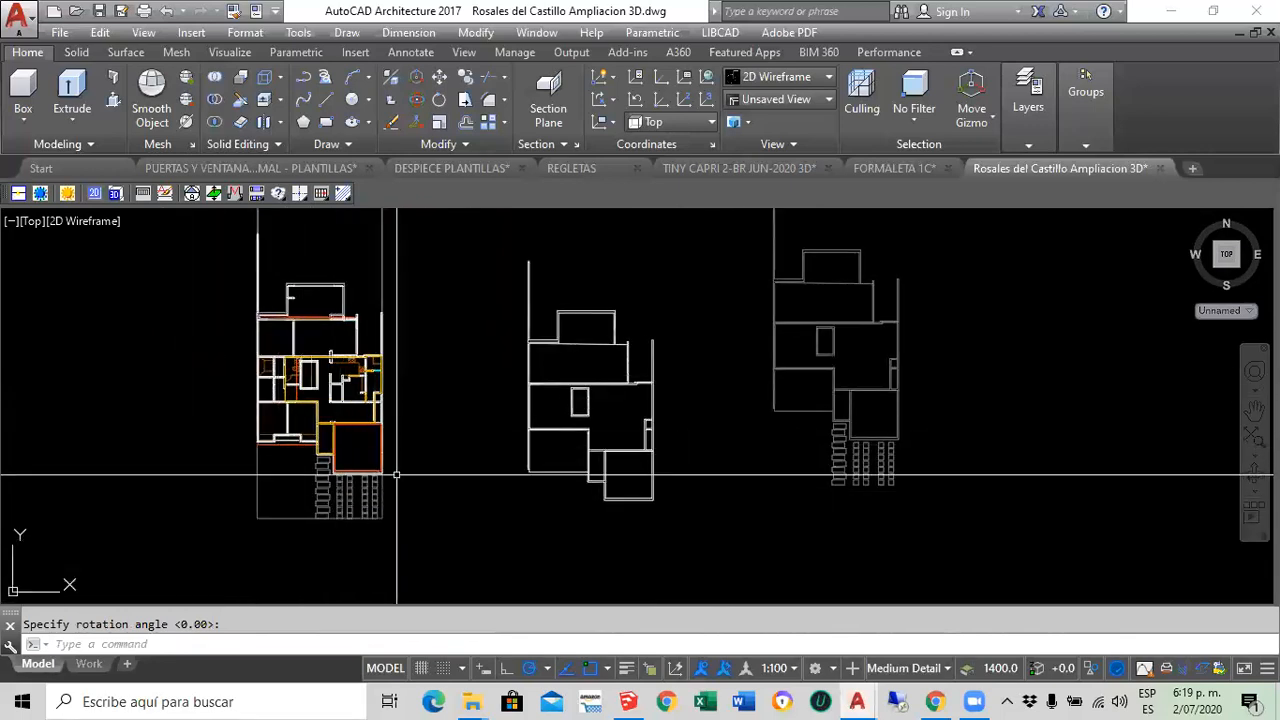
{"action": "scroll", "coordinate": [398, 450], "scroll_direction": "down", "scroll_amount": 2}
{"action": "scroll", "coordinate": [401, 448], "scroll_direction": "up", "scroll_amount": 2}
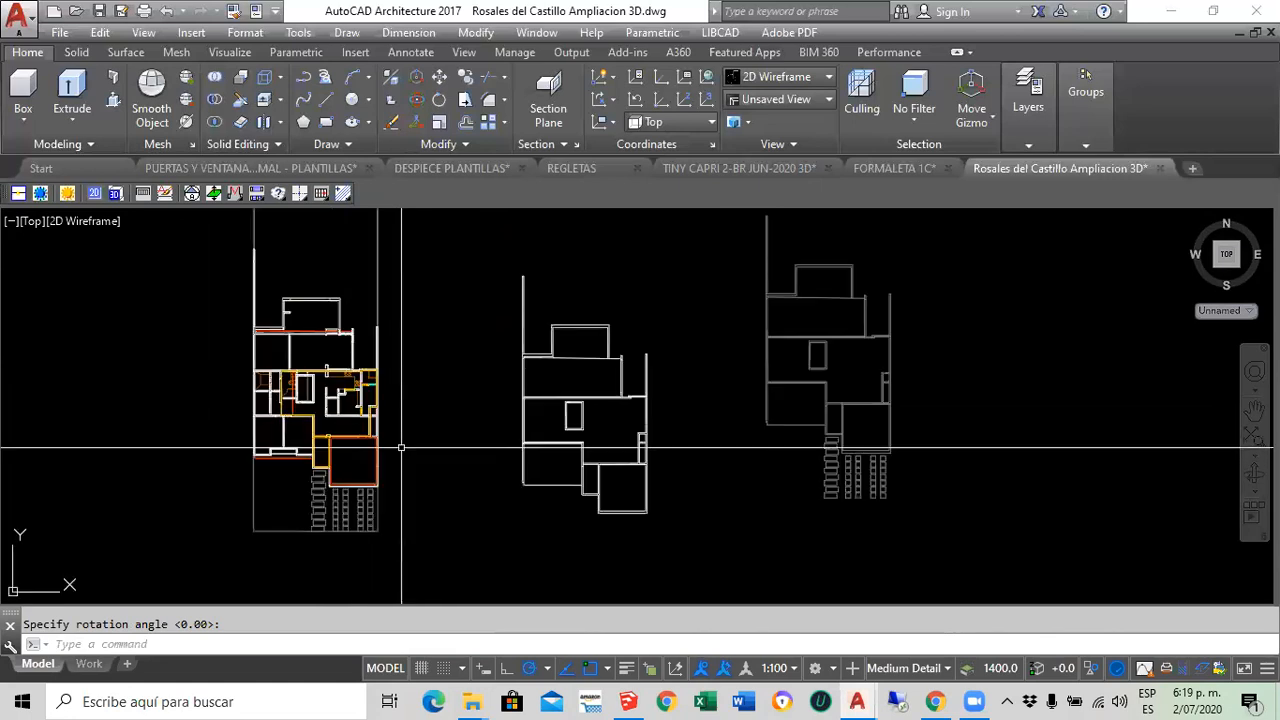
{"action": "scroll", "coordinate": [300, 410], "scroll_direction": "up", "scroll_amount": 4}
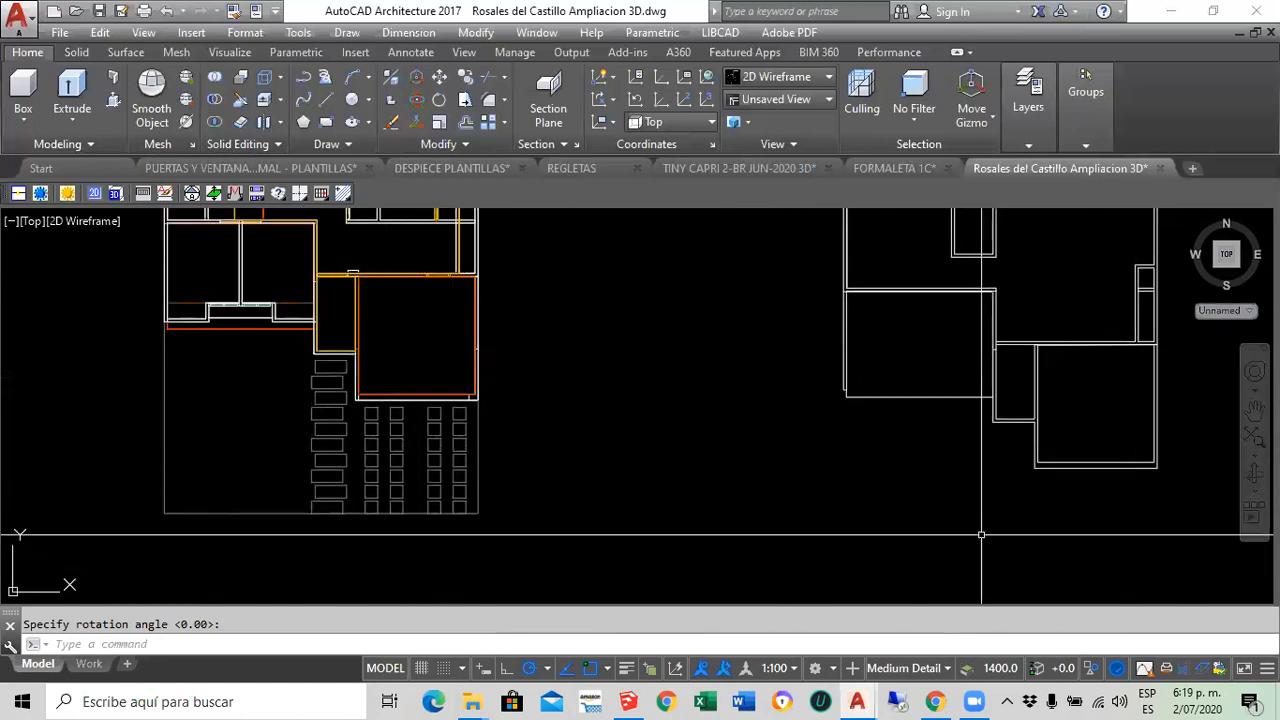
{"action": "scroll", "coordinate": [657, 449], "scroll_direction": "down", "scroll_amount": 5}
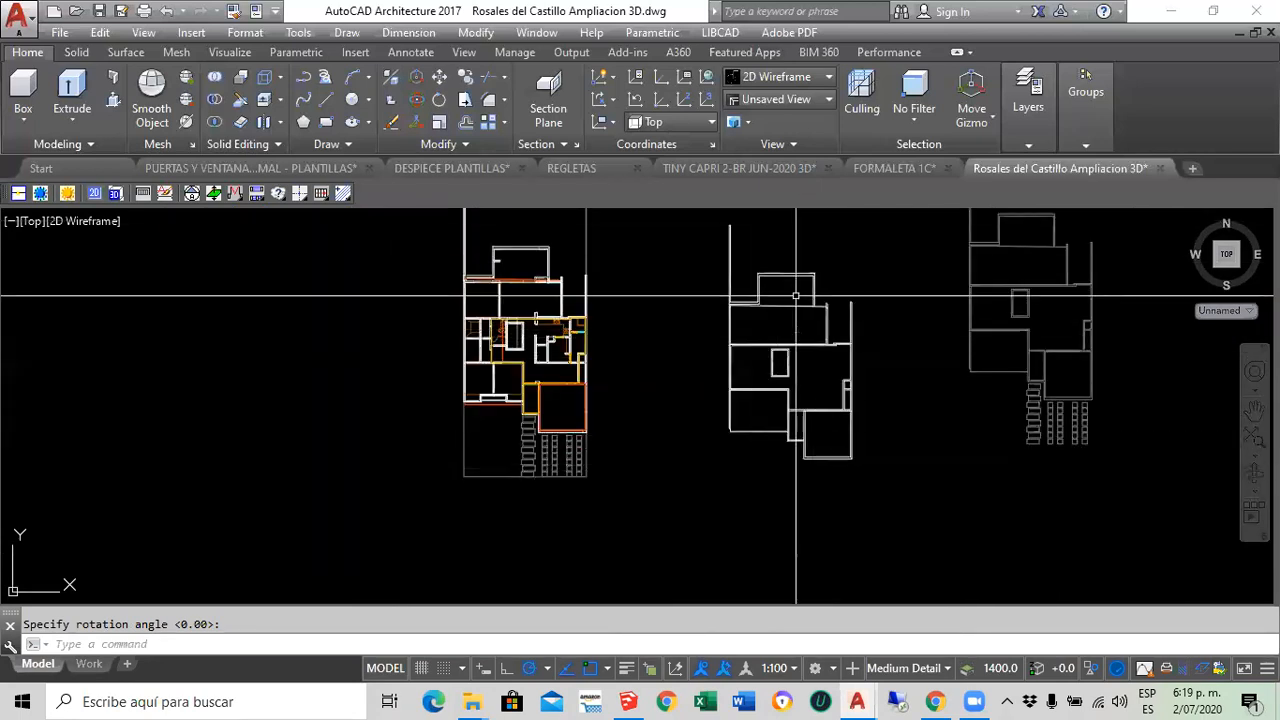
{"action": "scroll", "coordinate": [800, 372], "scroll_direction": "up", "scroll_amount": 5}
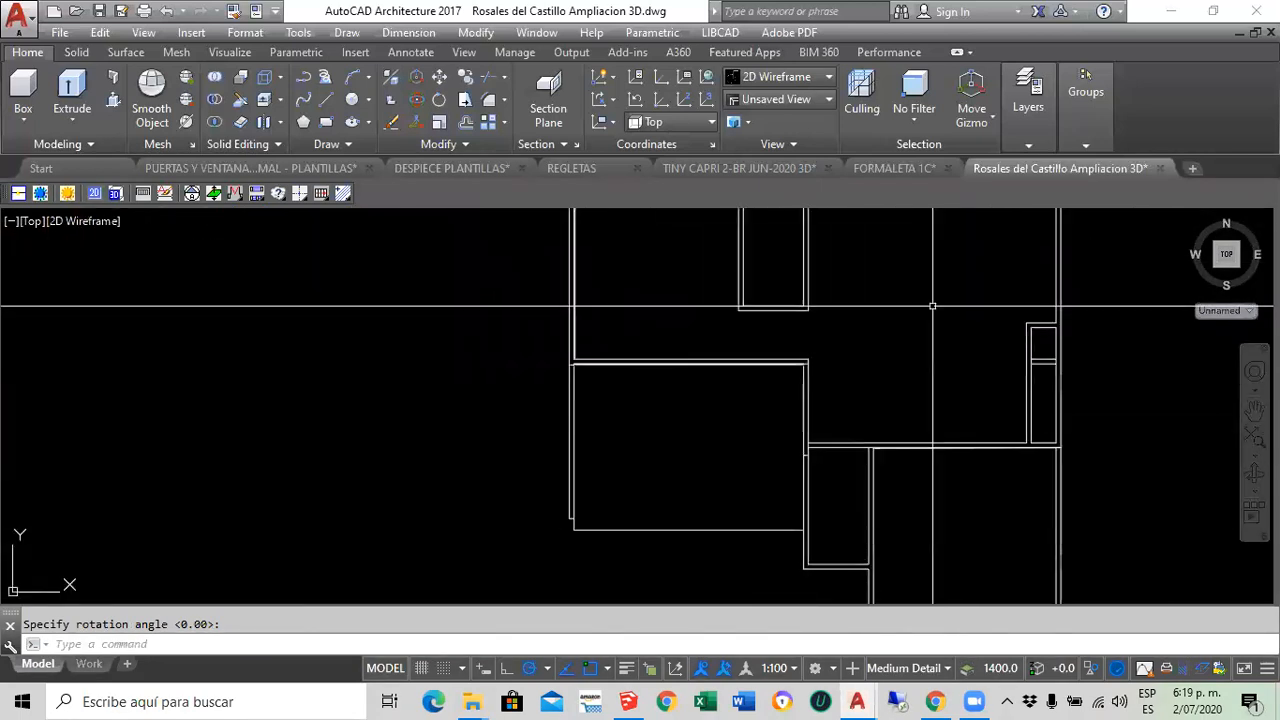
{"action": "scroll", "coordinate": [524, 336], "scroll_direction": "down", "scroll_amount": 6}
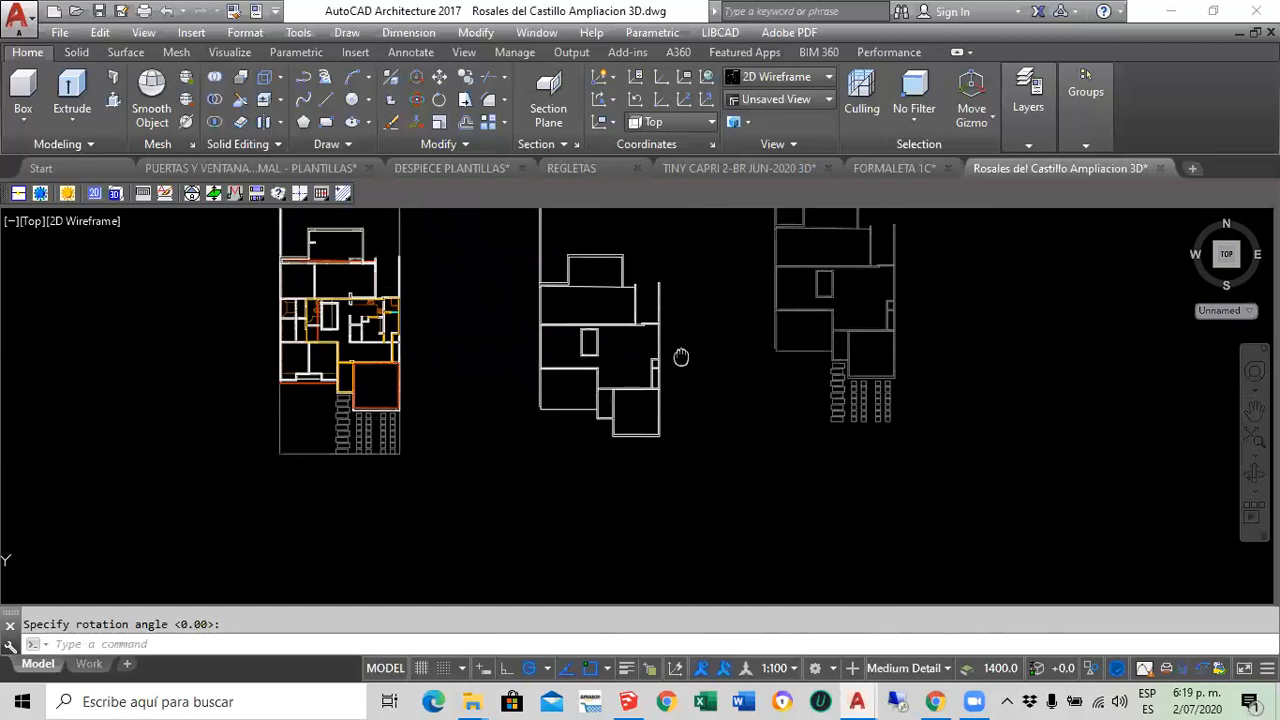
Move the new flattened plan block down and closer to the first flattened plan
{"action": "type", "text": "m"}
{"action": "key", "text": "space"}
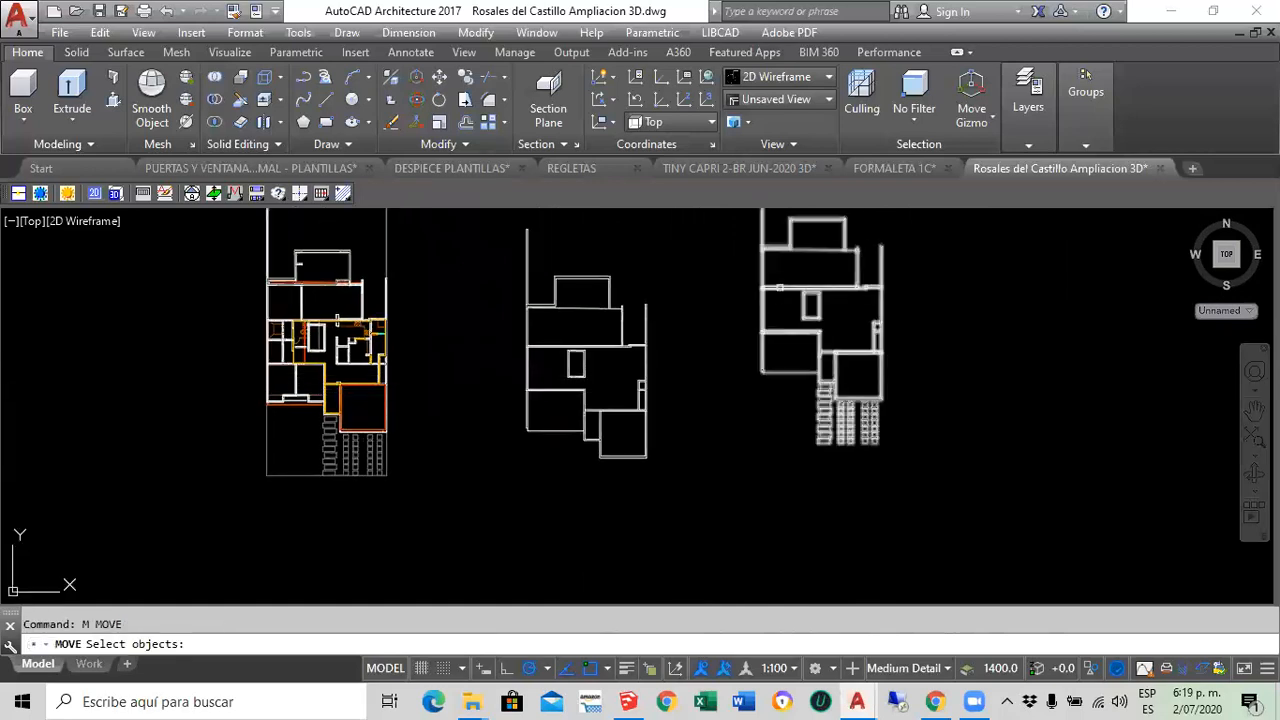
{"action": "left_click", "coordinate": [781, 287]}
{"action": "key", "text": "space"}
{"action": "left_click", "coordinate": [784, 310]}
{"action": "left_click", "coordinate": [741, 385]}
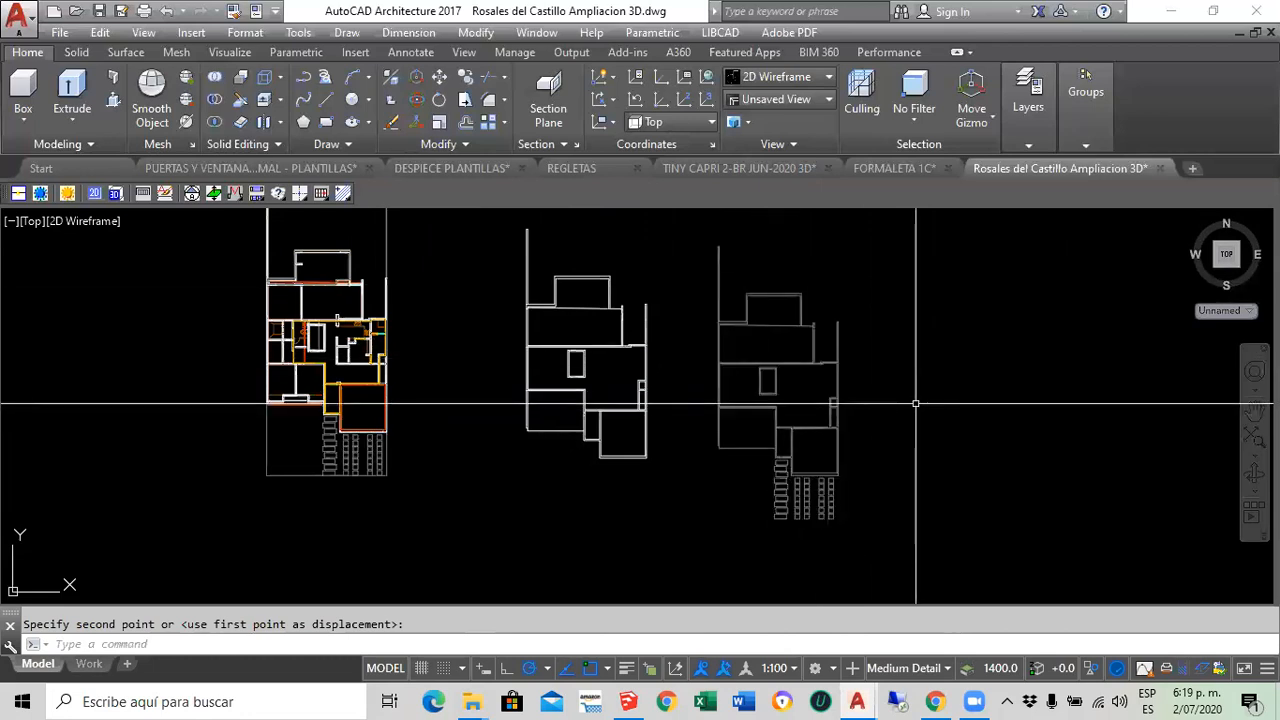
Explode the new flattened plan block and check the properties of one of its lines
{"action": "left_click", "coordinate": [465, 144]}
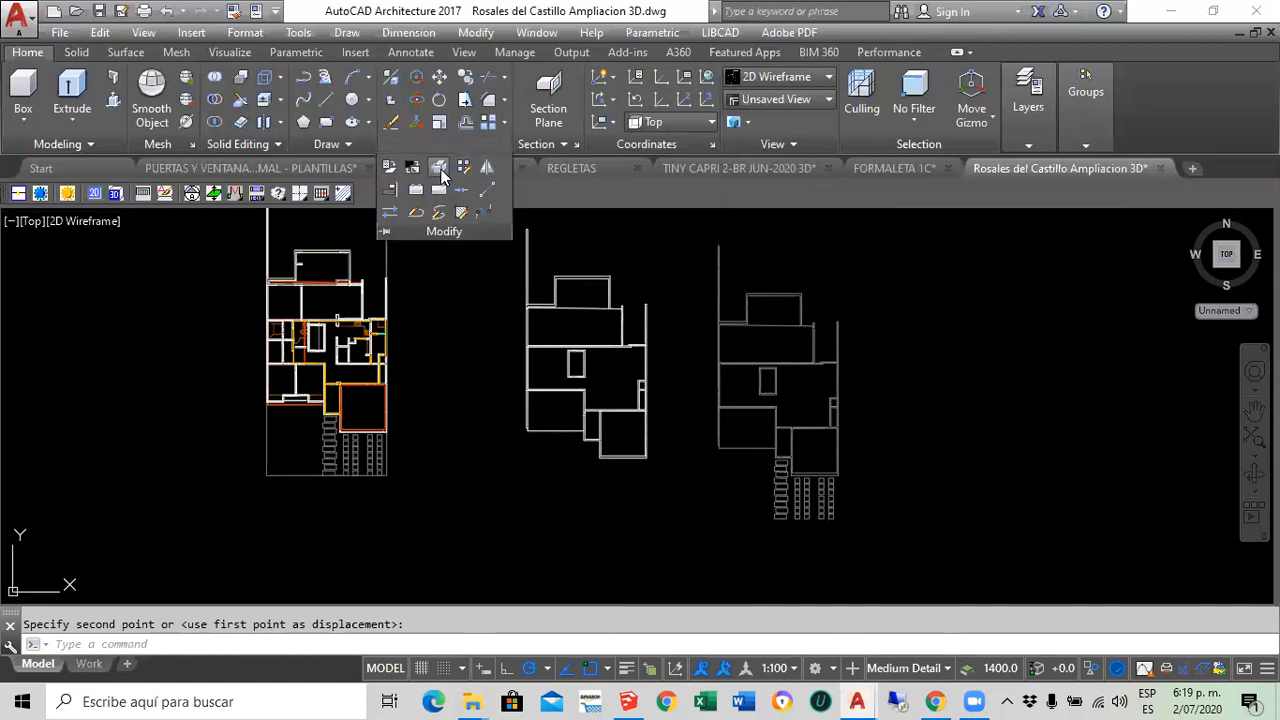
{"action": "left_click", "coordinate": [778, 295]}
{"action": "key", "text": "Return"}
{"action": "mouse_move", "coordinate": [765, 296]}
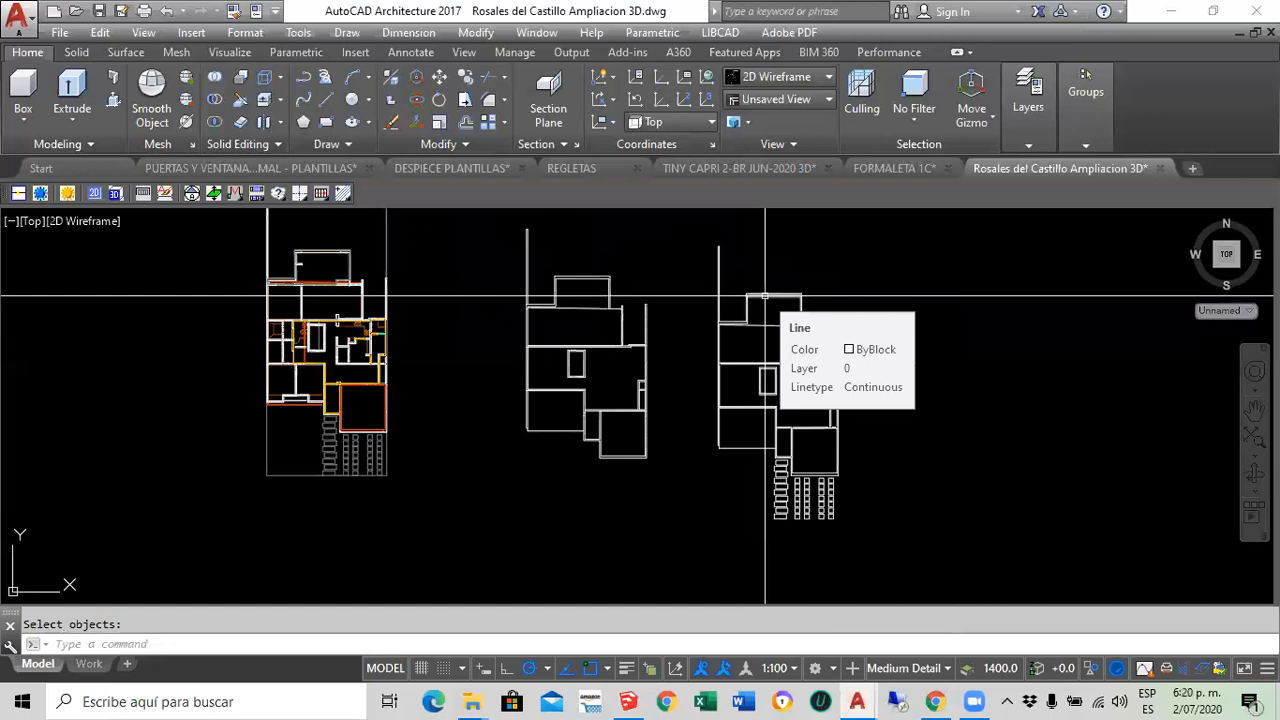
Erase the first flattened plan, the one without the front paving
{"action": "scroll", "coordinate": [745, 430], "scroll_direction": "down", "scroll_amount": 4}
{"action": "scroll", "coordinate": [735, 433], "scroll_direction": "up", "scroll_amount": 2}
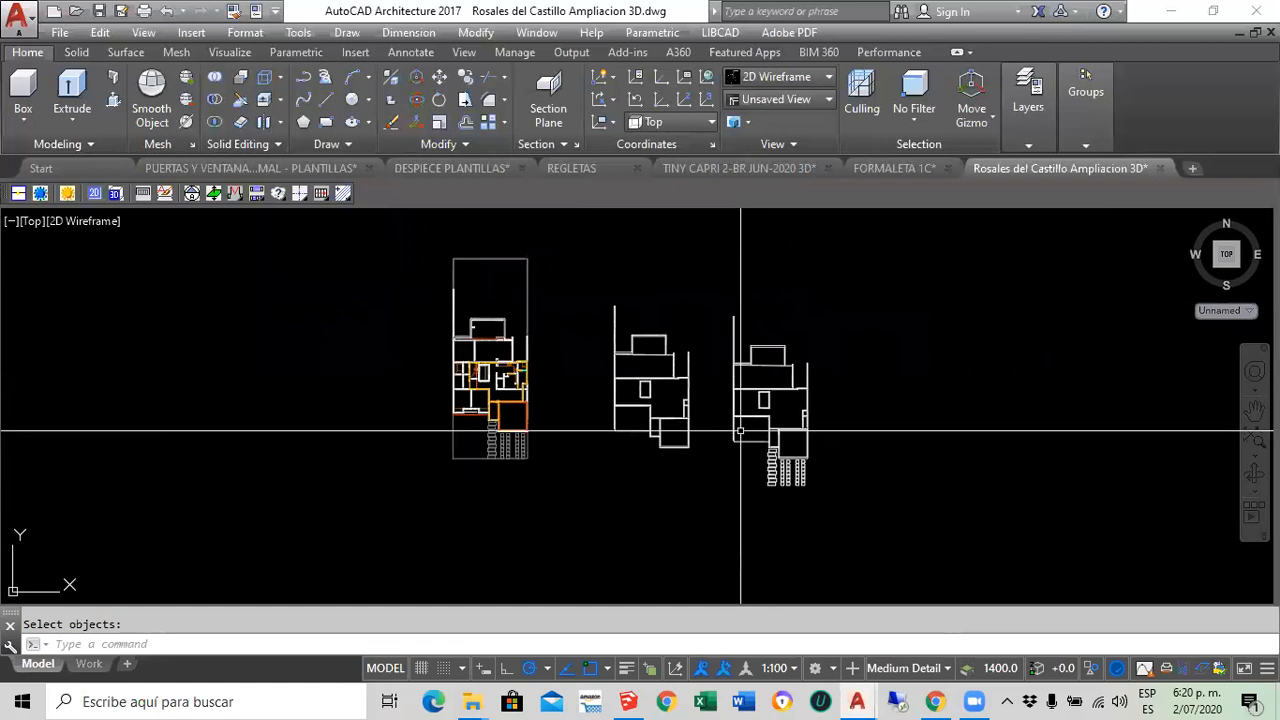
{"action": "type", "text": "e"}
{"action": "key", "text": "Return"}
{"action": "left_click", "coordinate": [596, 290]}
{"action": "left_click", "coordinate": [682, 428]}
{"action": "key", "text": "Return"}
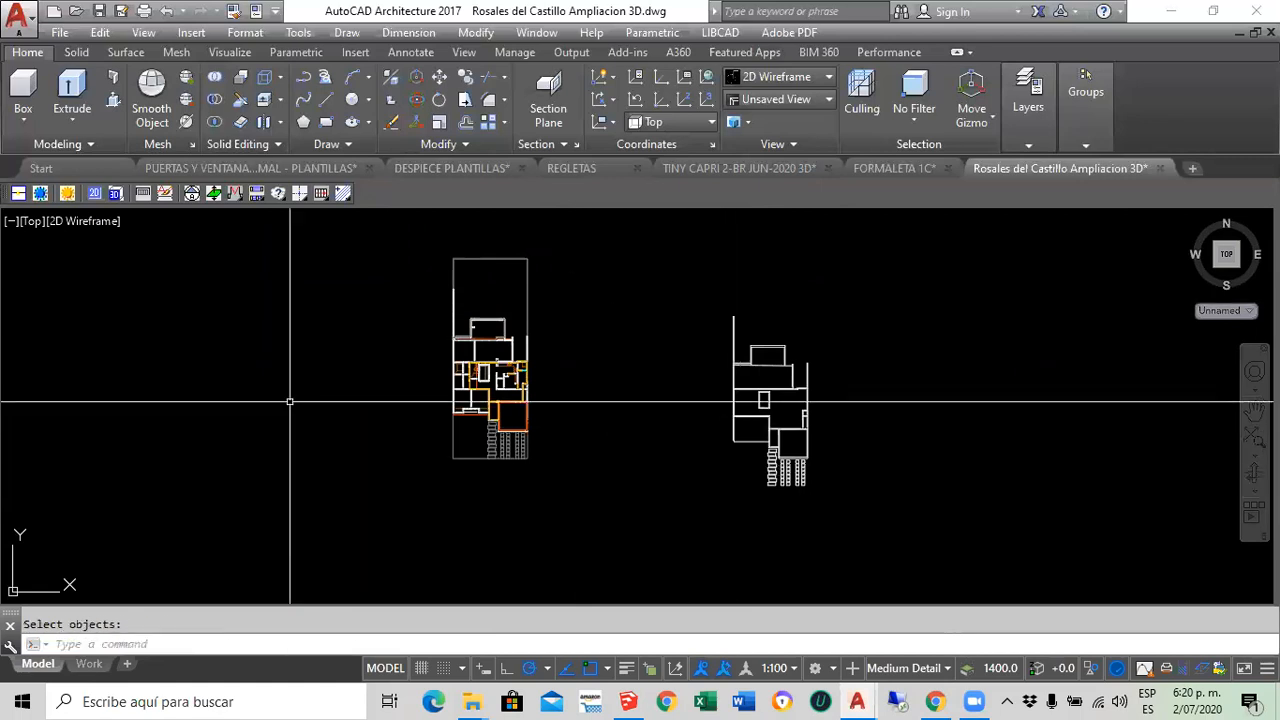
From the front view, create a Flatshot of the model as a new block beside it at scale 1 and rotation 0
{"action": "left_click", "coordinate": [32, 221]}
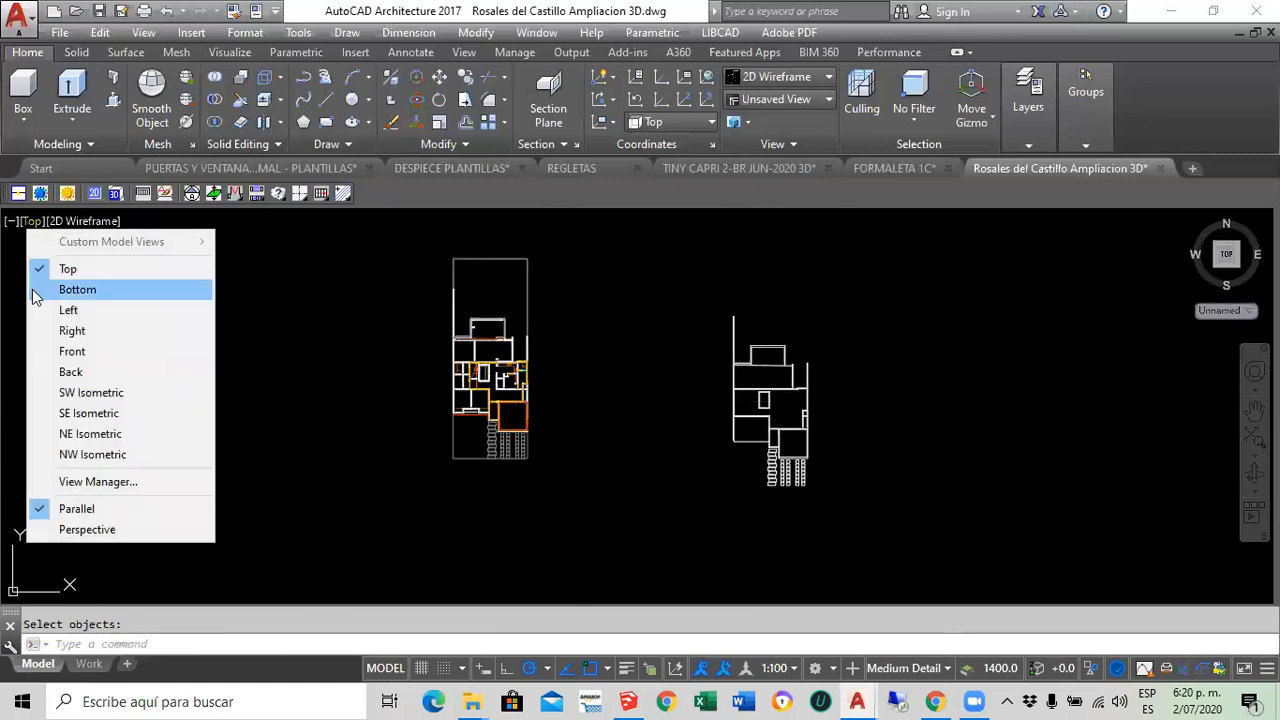
{"action": "left_click", "coordinate": [72, 351]}
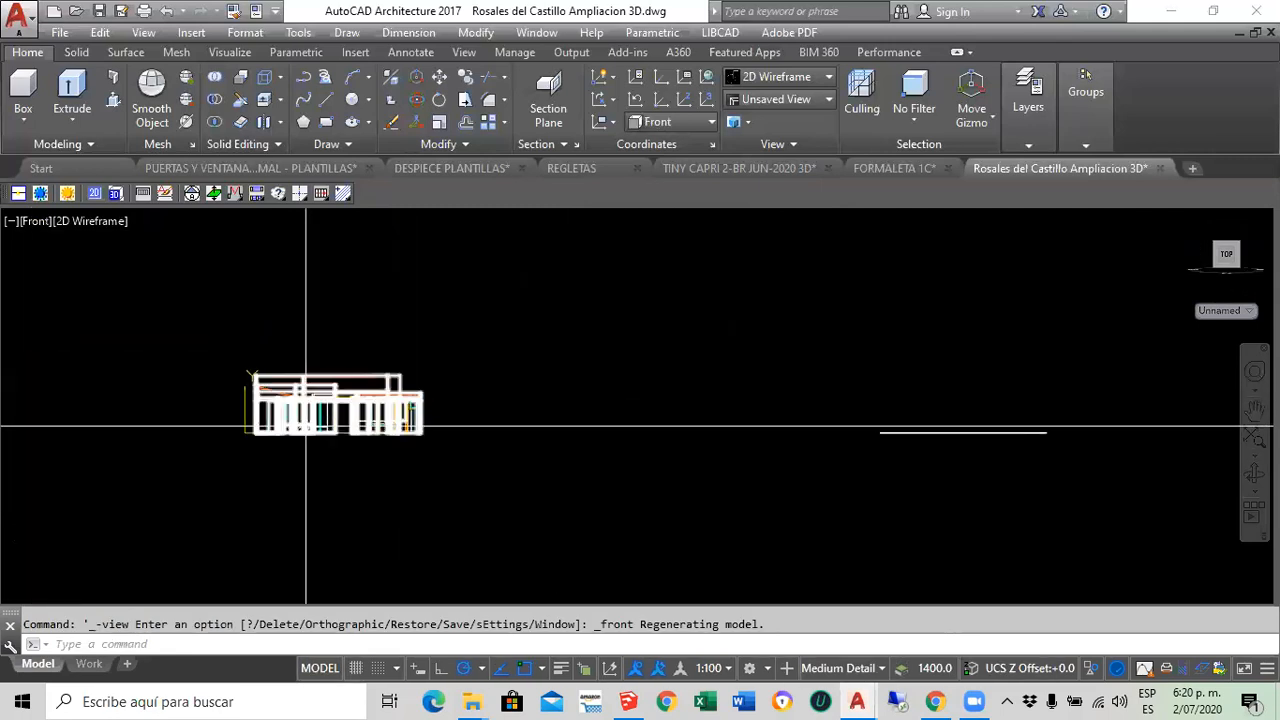
{"action": "left_click", "coordinate": [545, 144]}
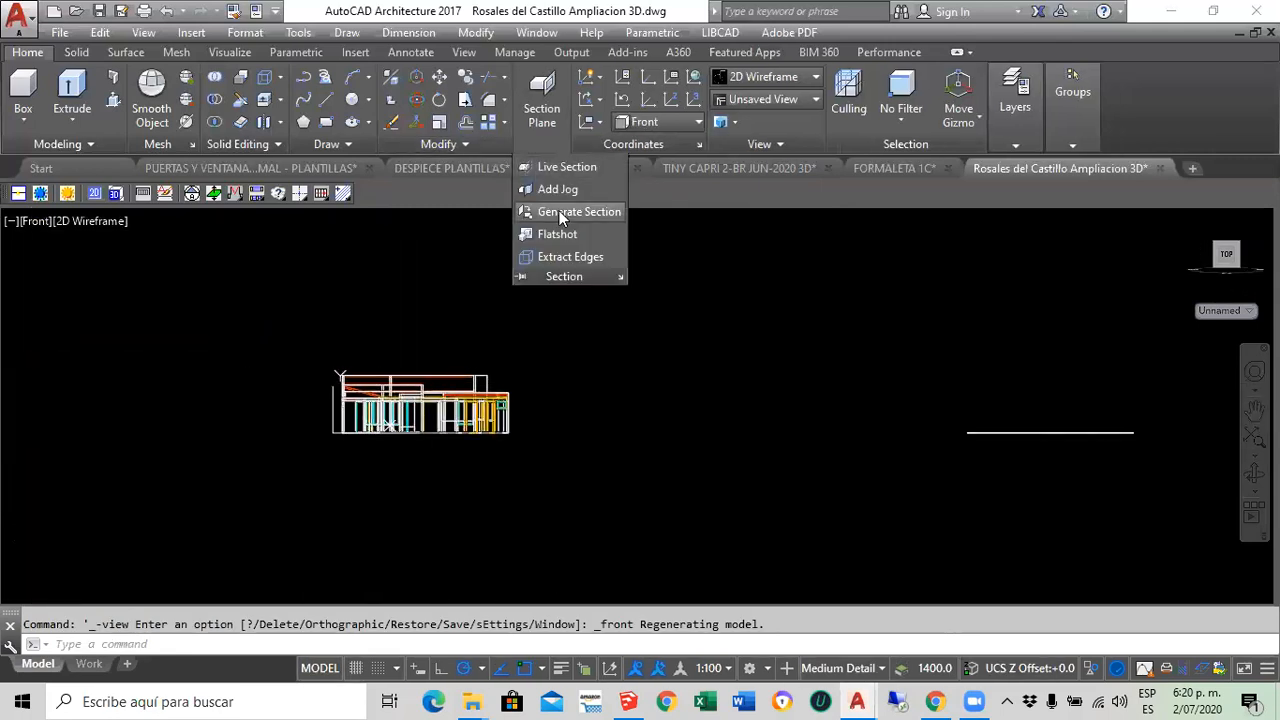
{"action": "left_click", "coordinate": [559, 234]}
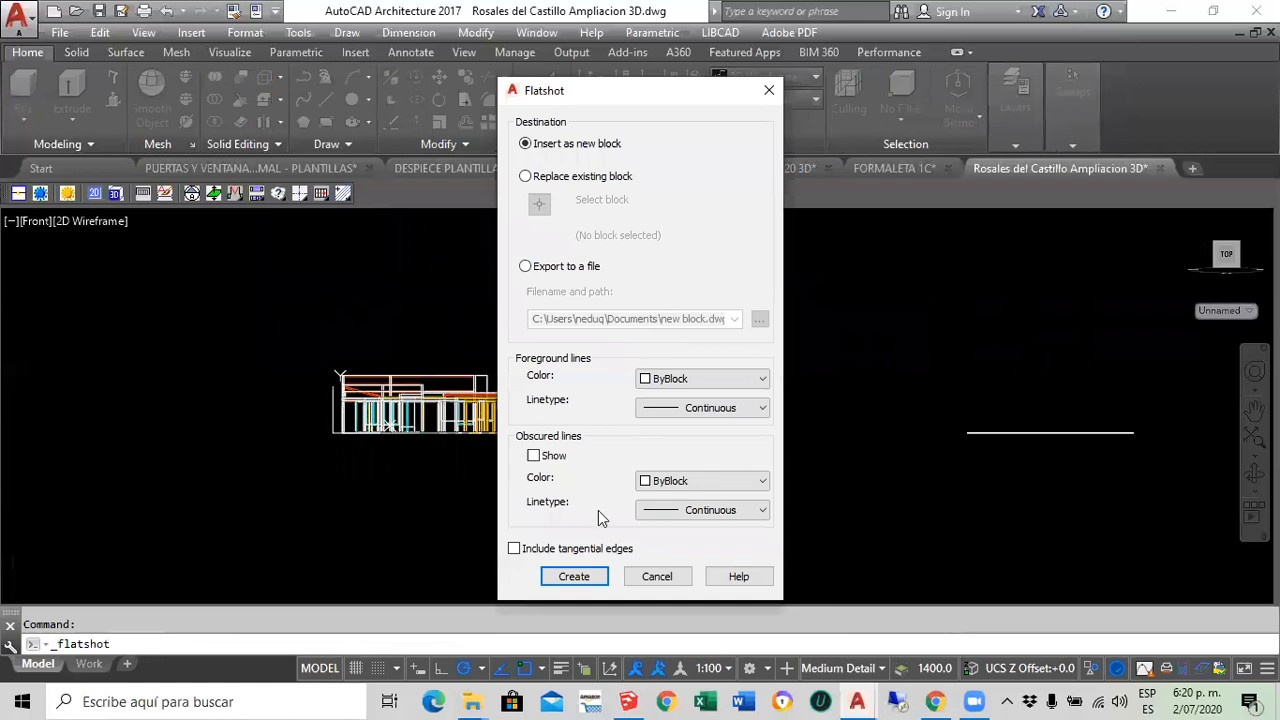
{"action": "left_click", "coordinate": [583, 574]}
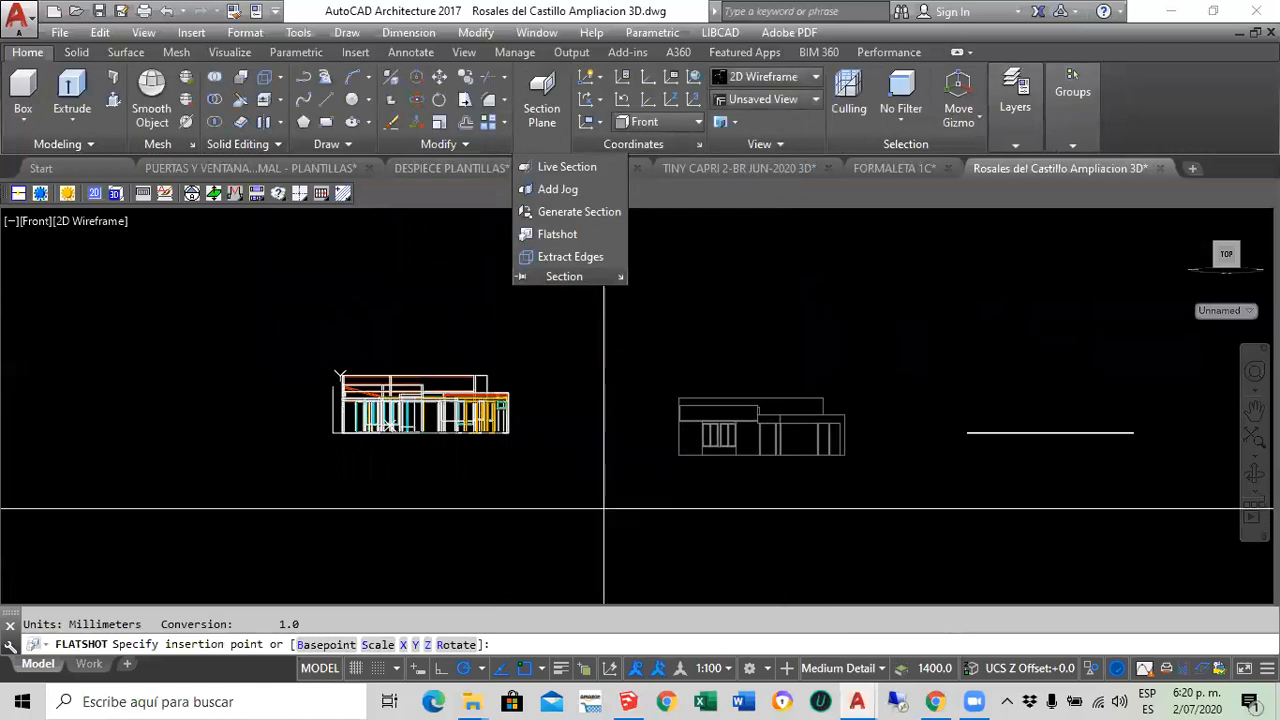
{"action": "left_click", "coordinate": [552, 499]}
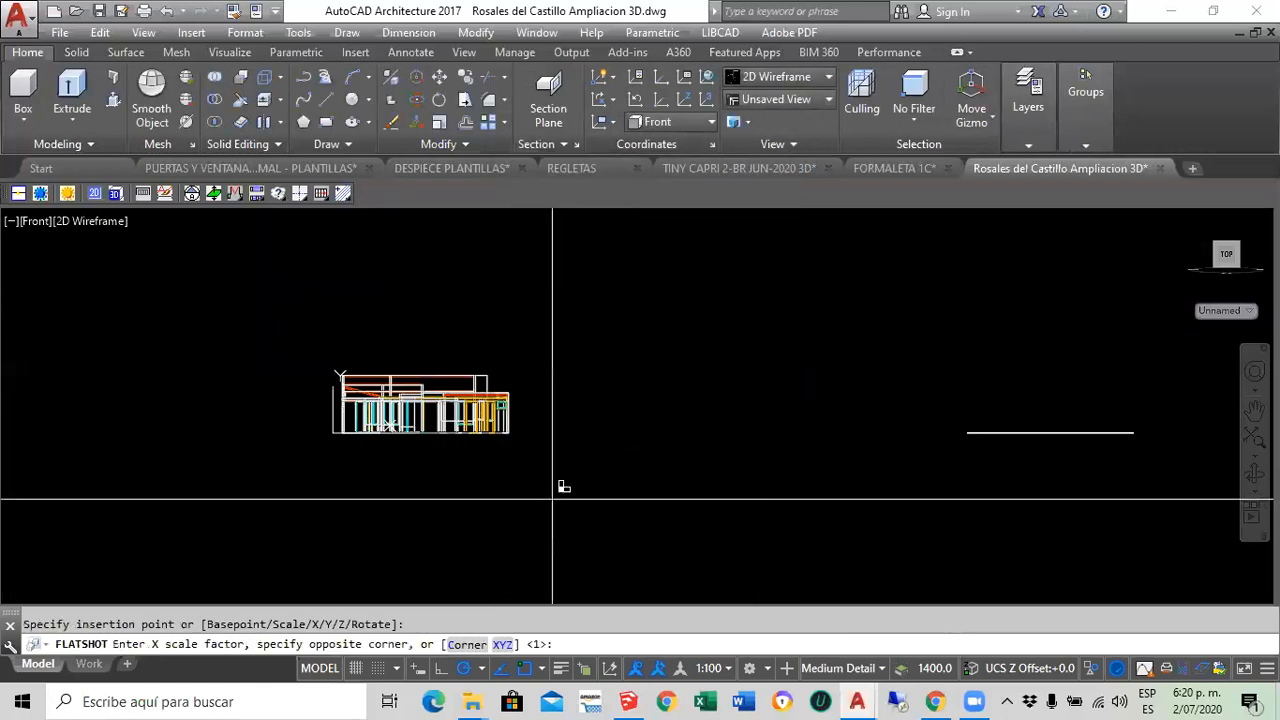
{"action": "key", "text": "Return"}
{"action": "key", "text": "Return"}
{"action": "key", "text": "Return"}
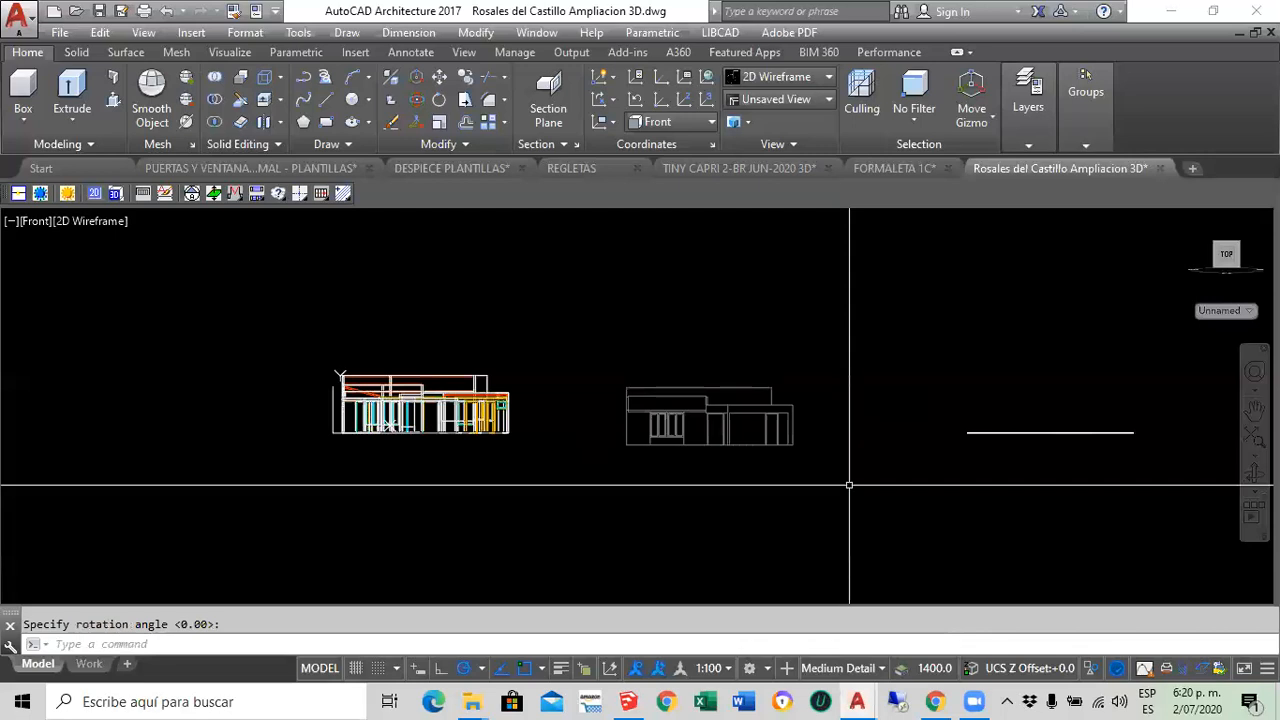
Check from the top view how the new front elevation block lies relative to the model and the flattened plan
{"action": "left_click", "coordinate": [37, 221]}
{"action": "left_click", "coordinate": [79, 271]}
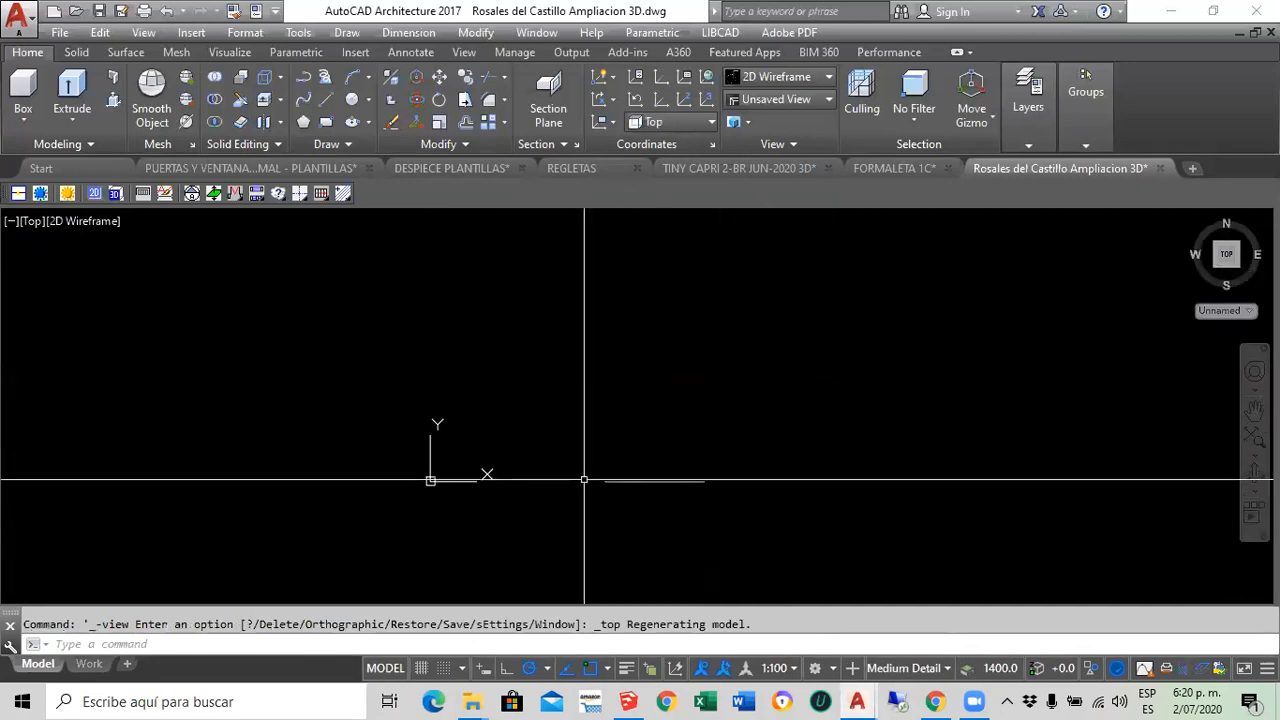
{"action": "scroll", "coordinate": [719, 502], "scroll_direction": "down", "scroll_amount": 2}
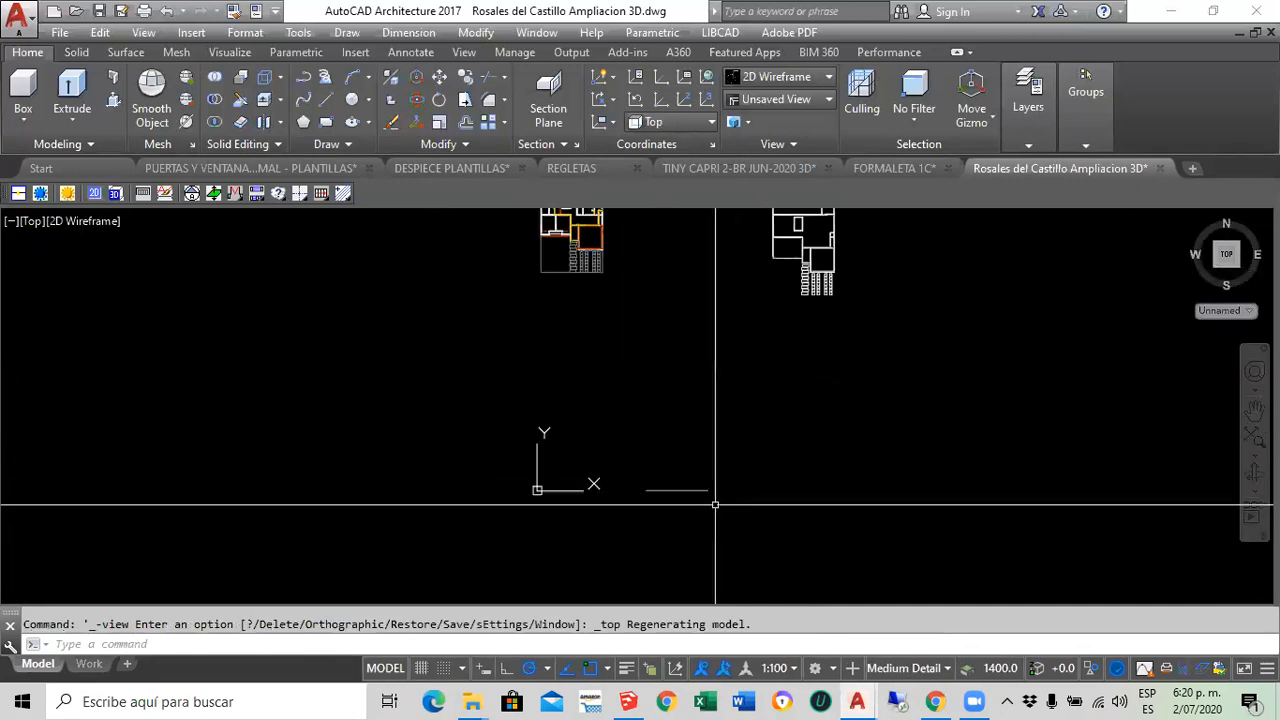
{"action": "middle_click_drag", "start_coordinate": [723, 461], "coordinate": [663, 521]}
{"action": "scroll", "coordinate": [628, 452], "scroll_direction": "down", "scroll_amount": 1}
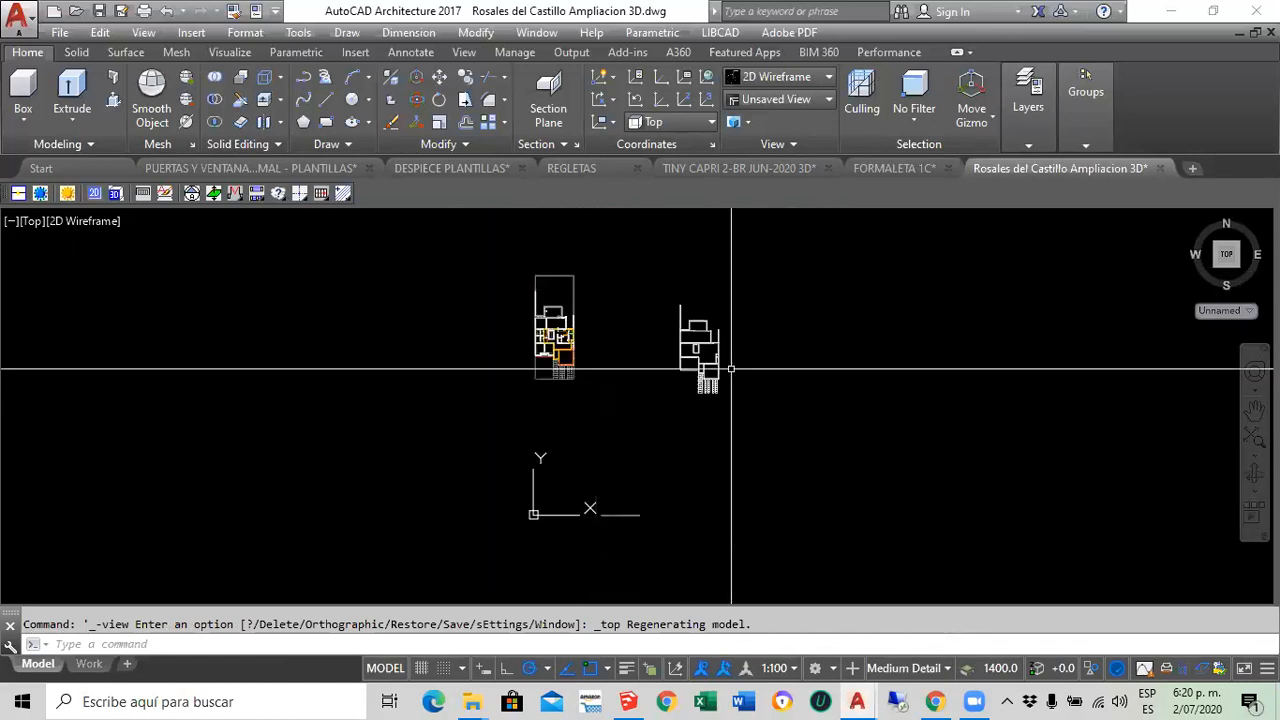
Cut the front elevation block in the front view and paste it flat in the top view, just below the flattened plan
{"action": "left_click", "coordinate": [24, 222]}
{"action": "left_click", "coordinate": [68, 351]}
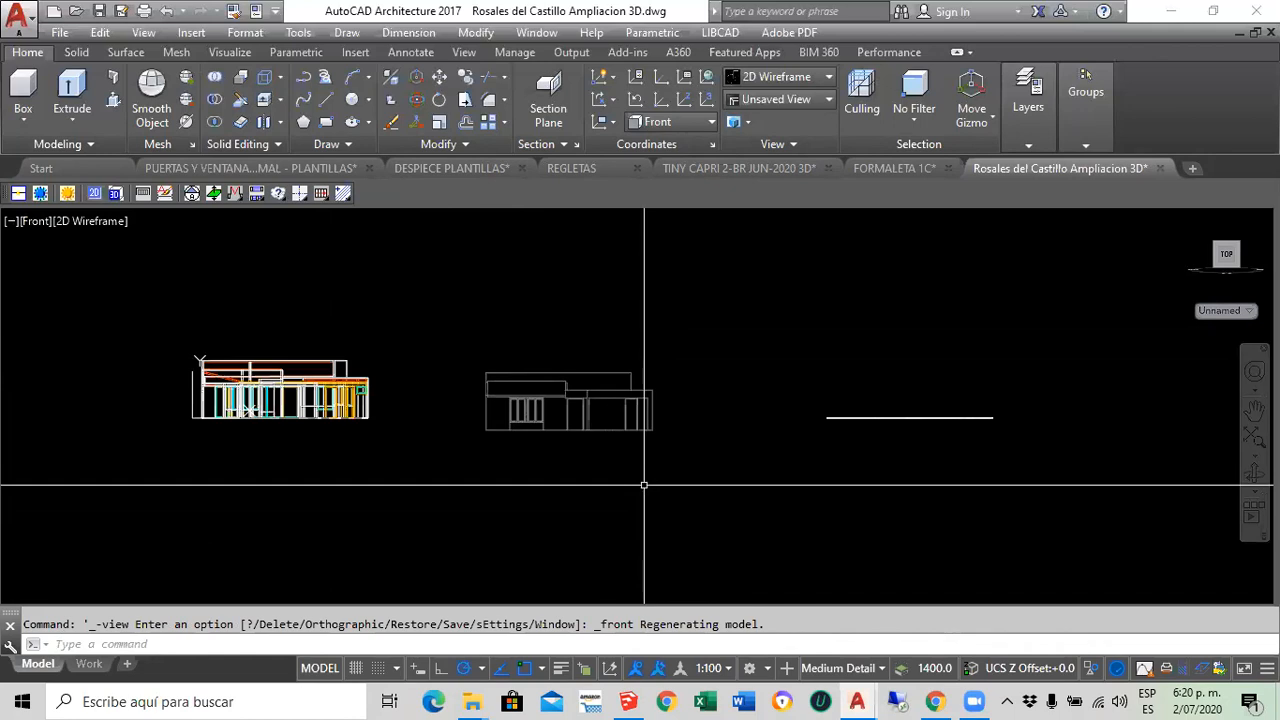
{"action": "left_click", "coordinate": [563, 372]}
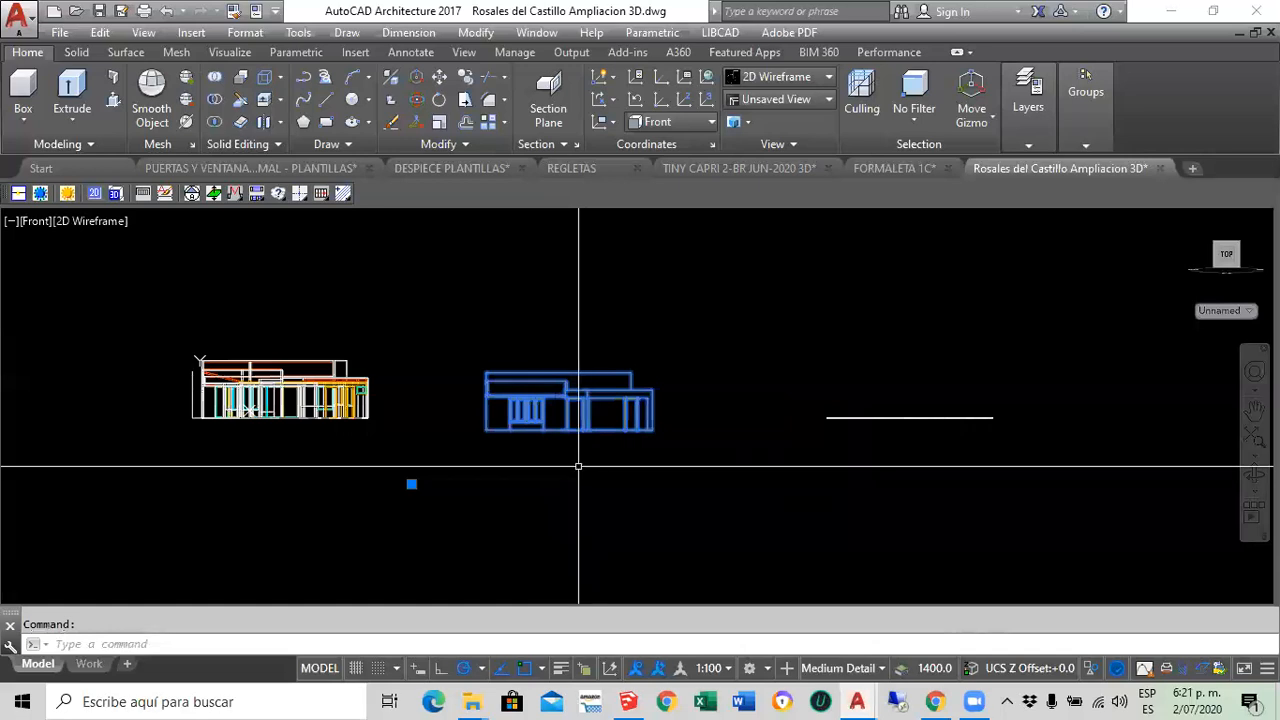
{"action": "key", "text": "Delete"}
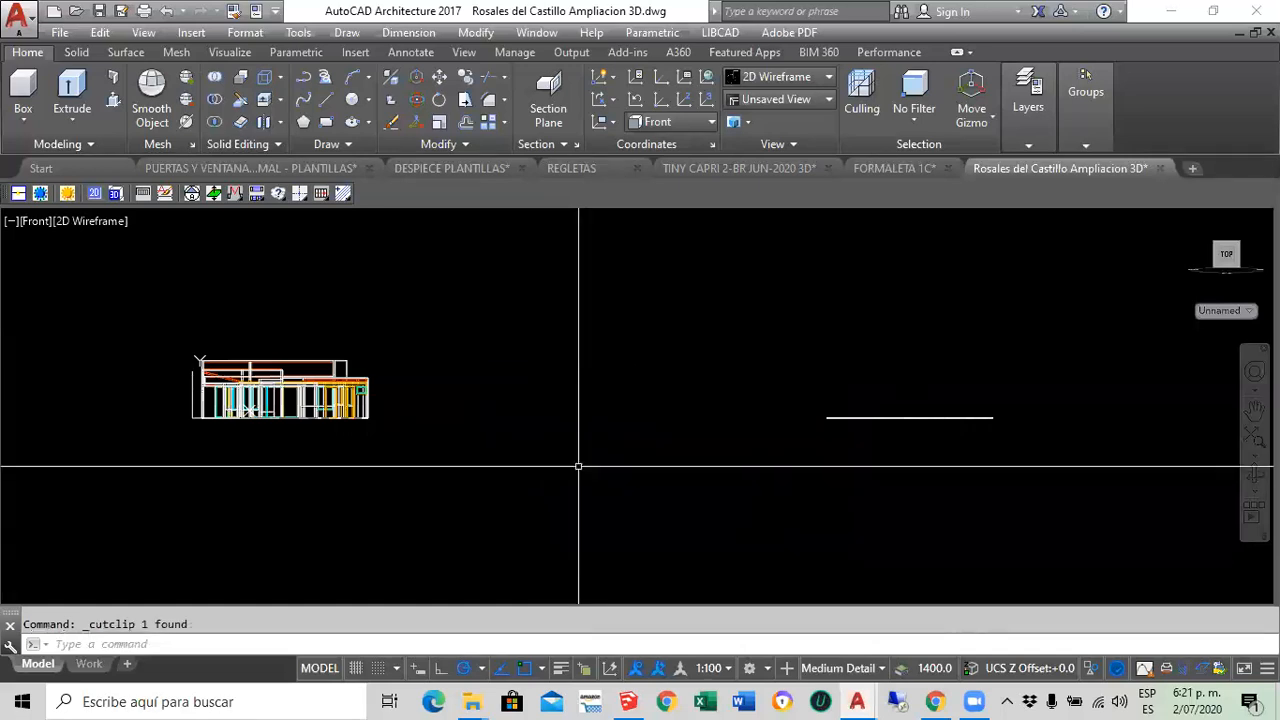
{"action": "left_click", "coordinate": [30, 220]}
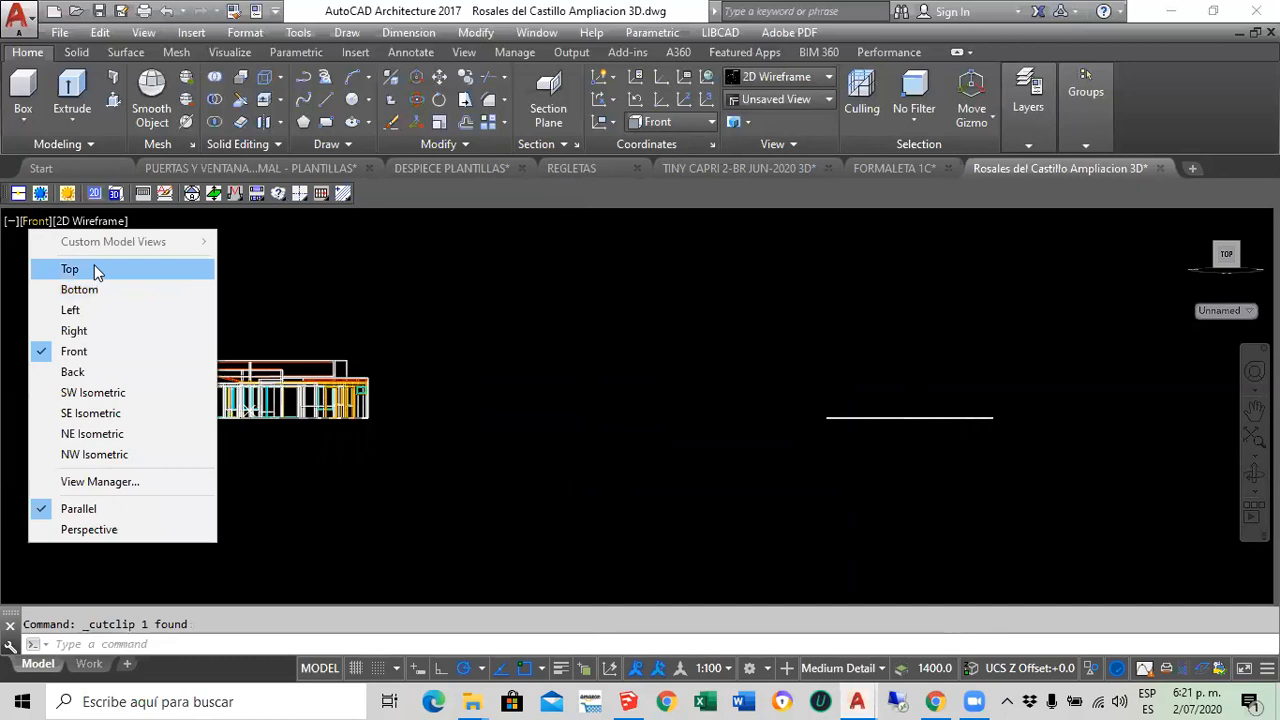
{"action": "left_click", "coordinate": [70, 269]}
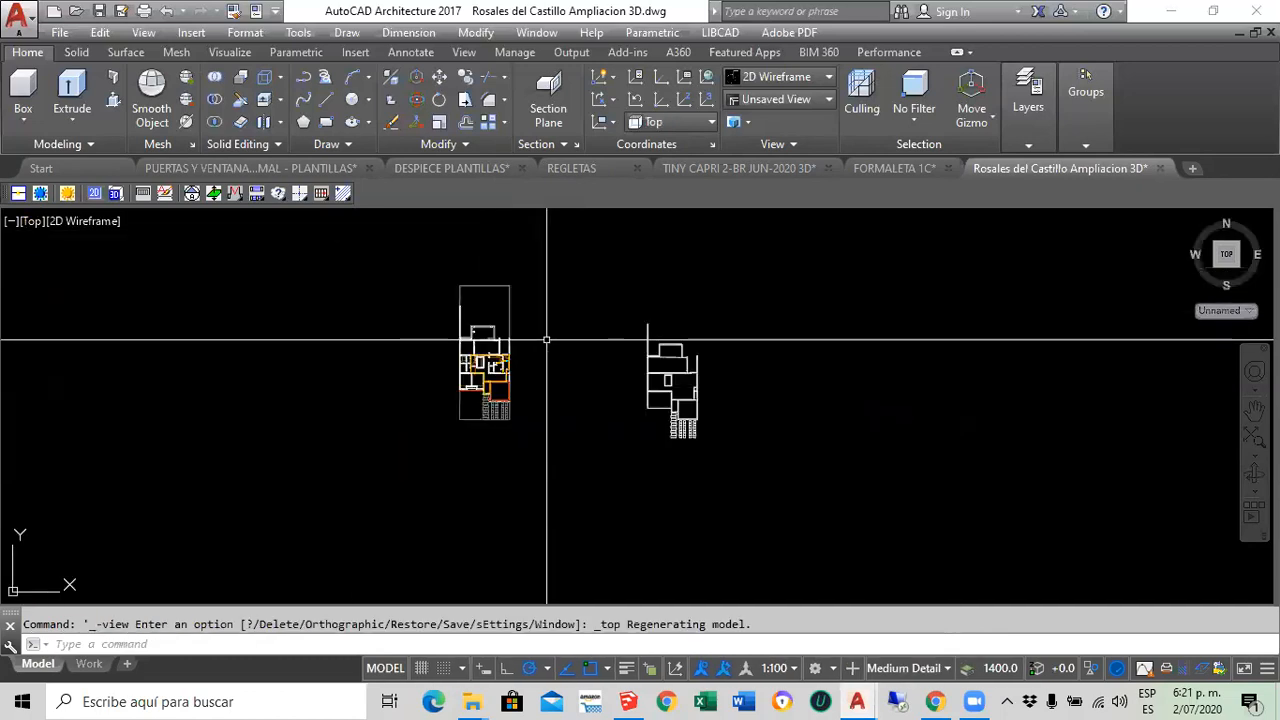
{"action": "key", "text": "ctrl+v"}
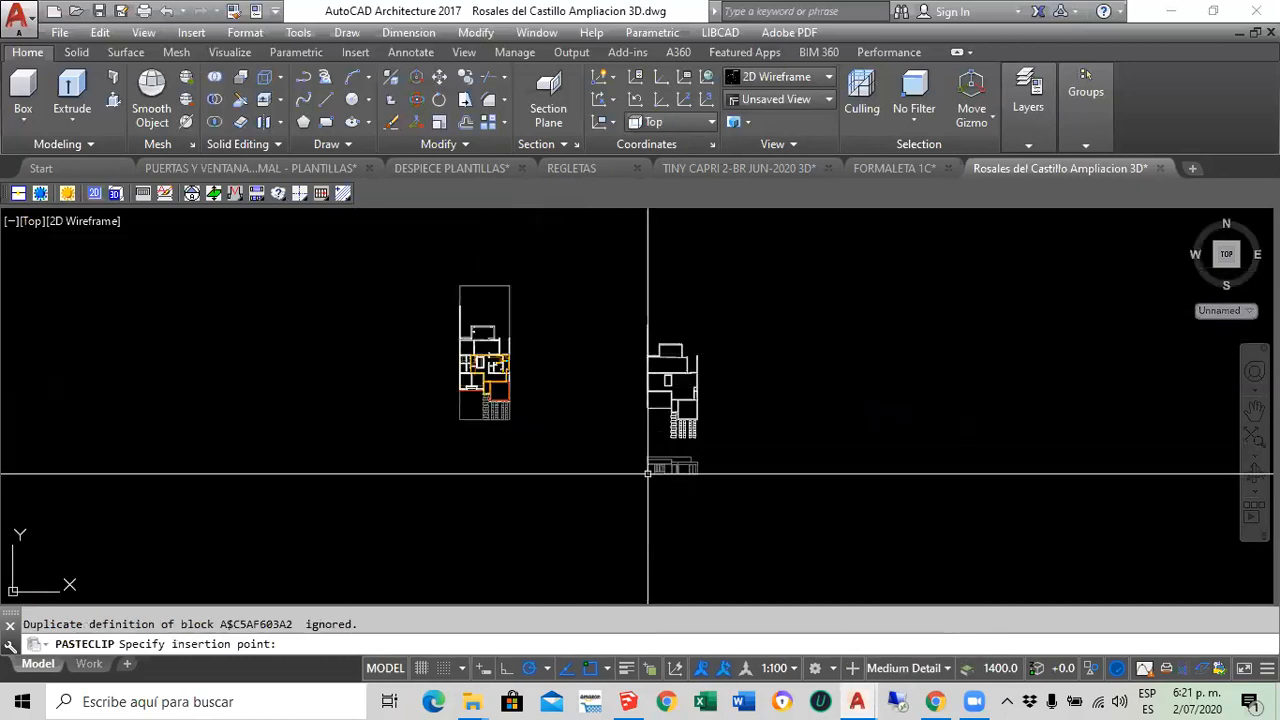
{"action": "scroll", "coordinate": [648, 473], "scroll_direction": "up", "scroll_amount": 8}
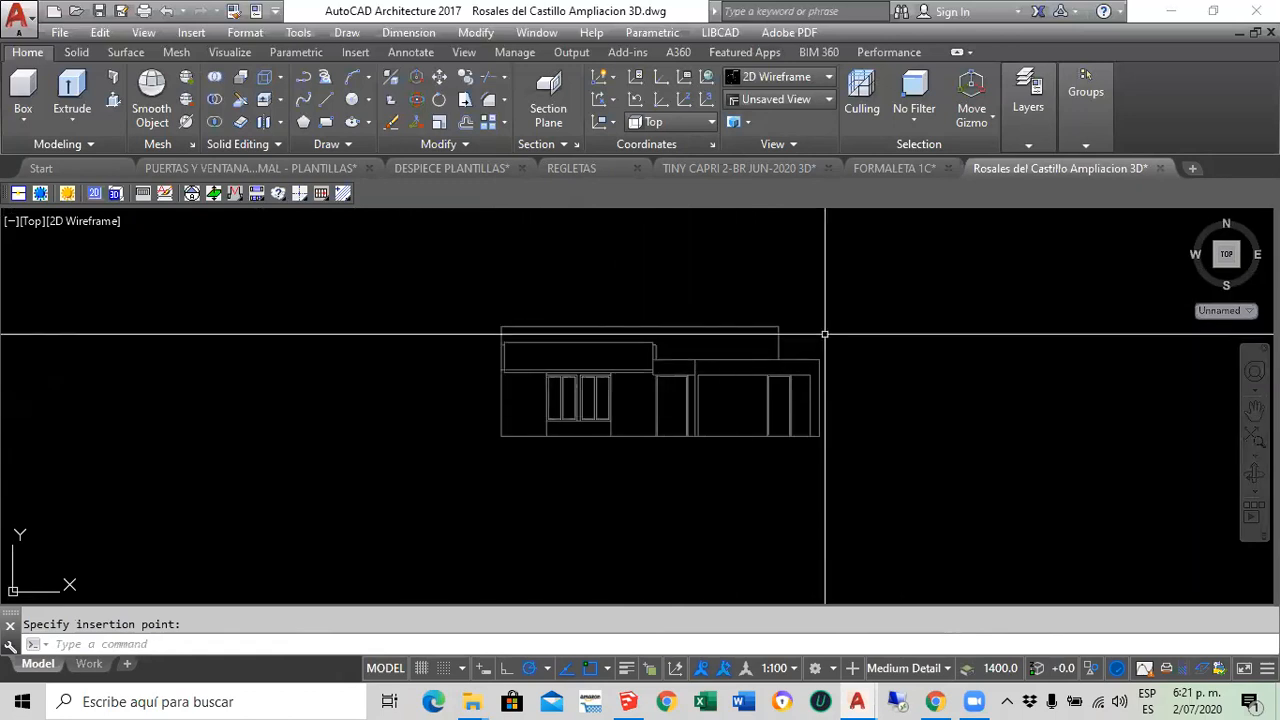
{"action": "scroll", "coordinate": [825, 333], "scroll_direction": "up", "scroll_amount": 2}
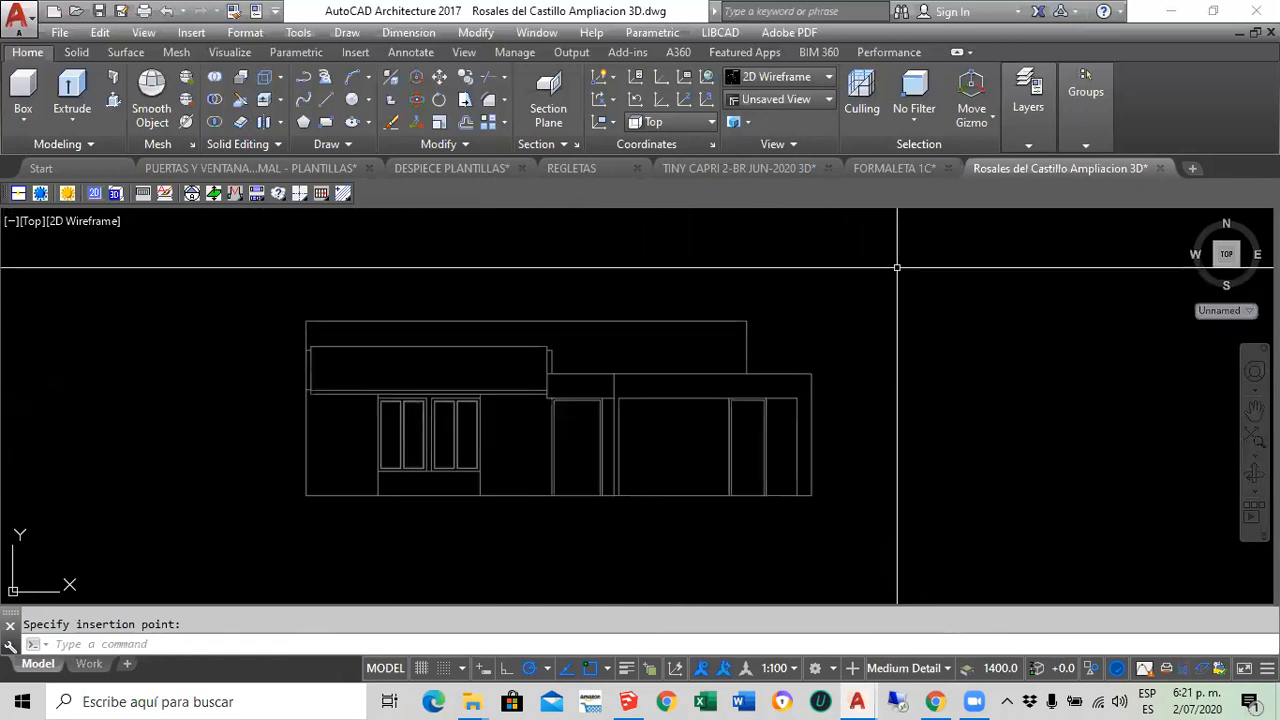
{"action": "scroll", "coordinate": [897, 267], "scroll_direction": "down", "scroll_amount": 10}
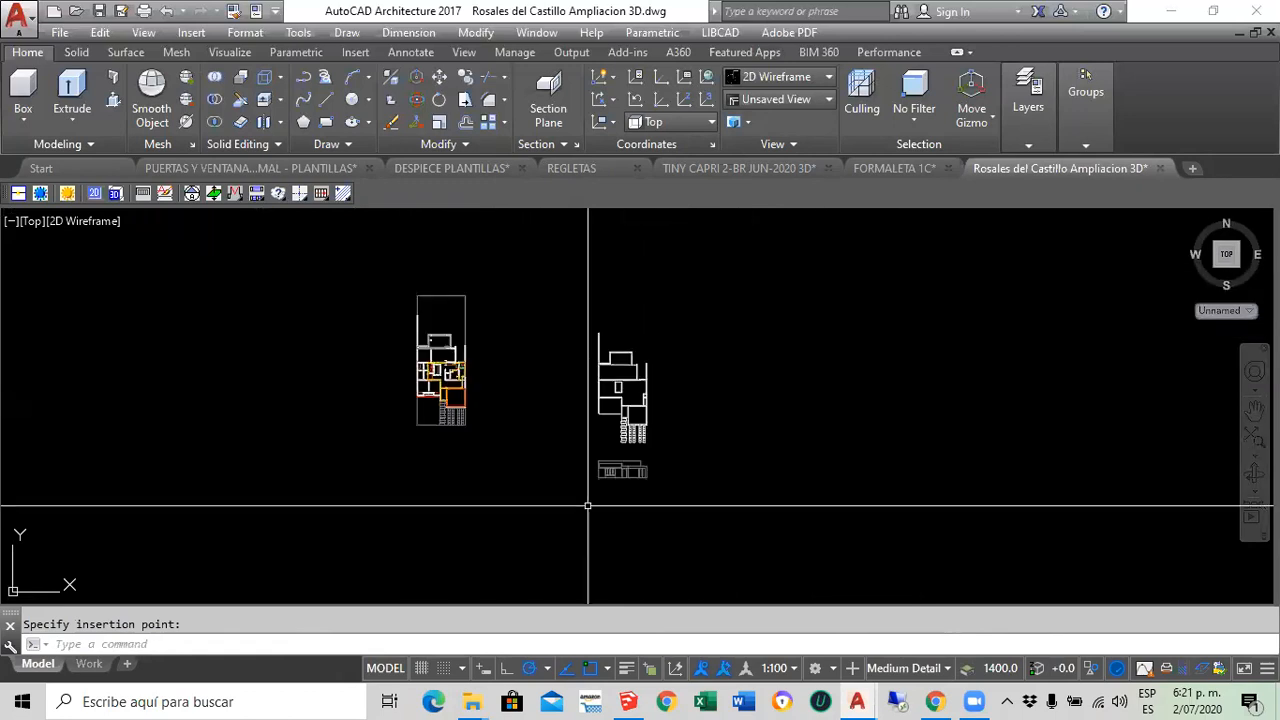
From the back view, create a Flatshot of the model as a new block beside it at scale 1 and rotation 0
{"action": "left_click", "coordinate": [27, 221]}
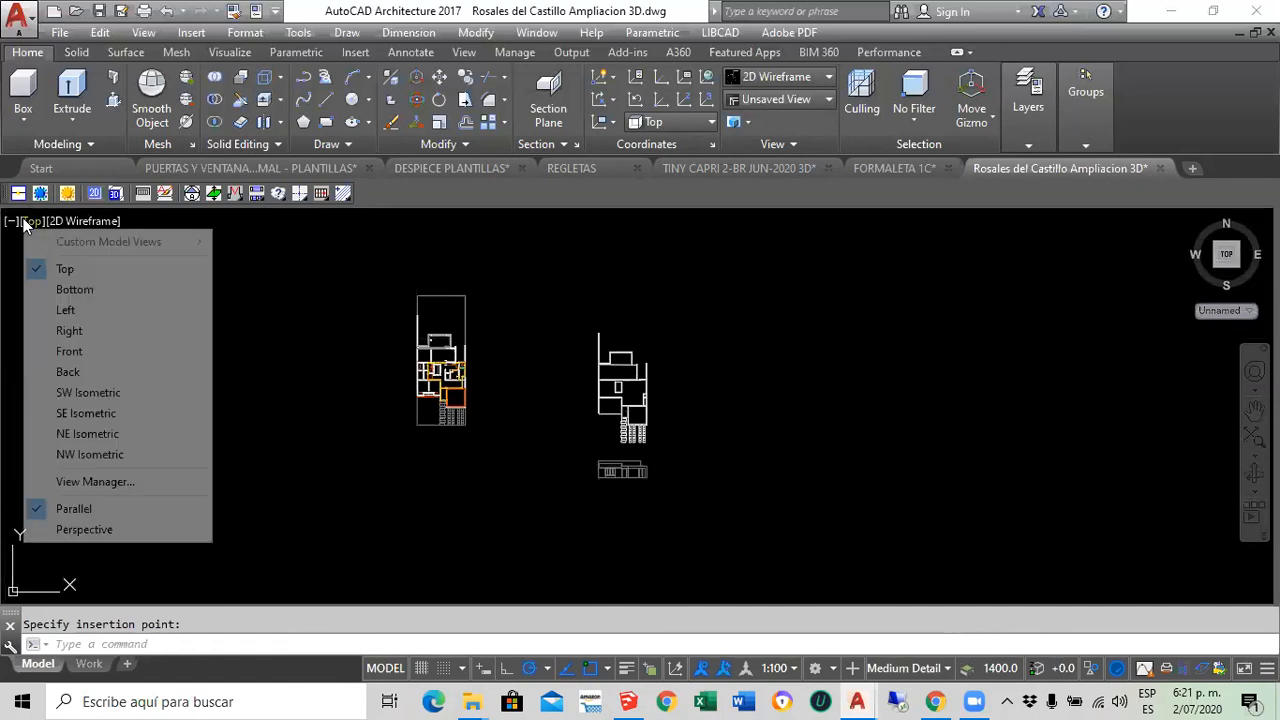
{"action": "left_click", "coordinate": [95, 372]}
{"action": "scroll", "coordinate": [450, 452], "scroll_direction": "down", "scroll_amount": 2}
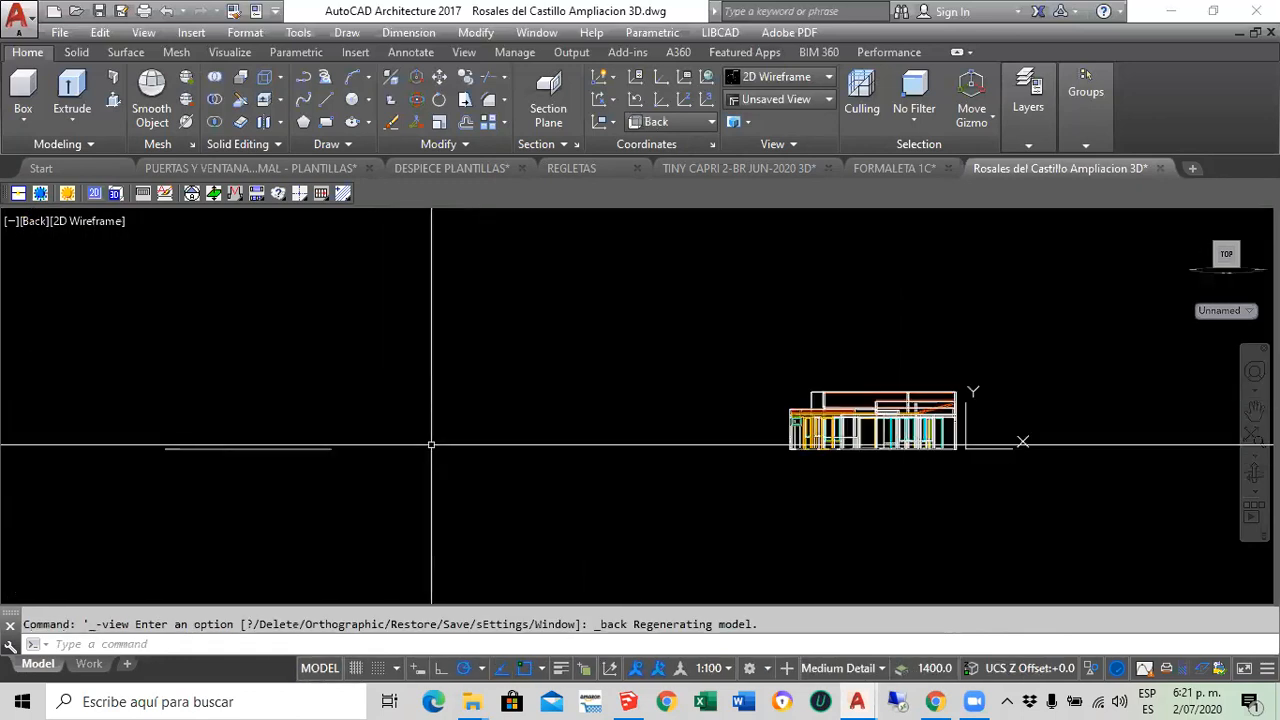
{"action": "type", "text": "FSHOT"}
{"action": "key", "text": "Return"}
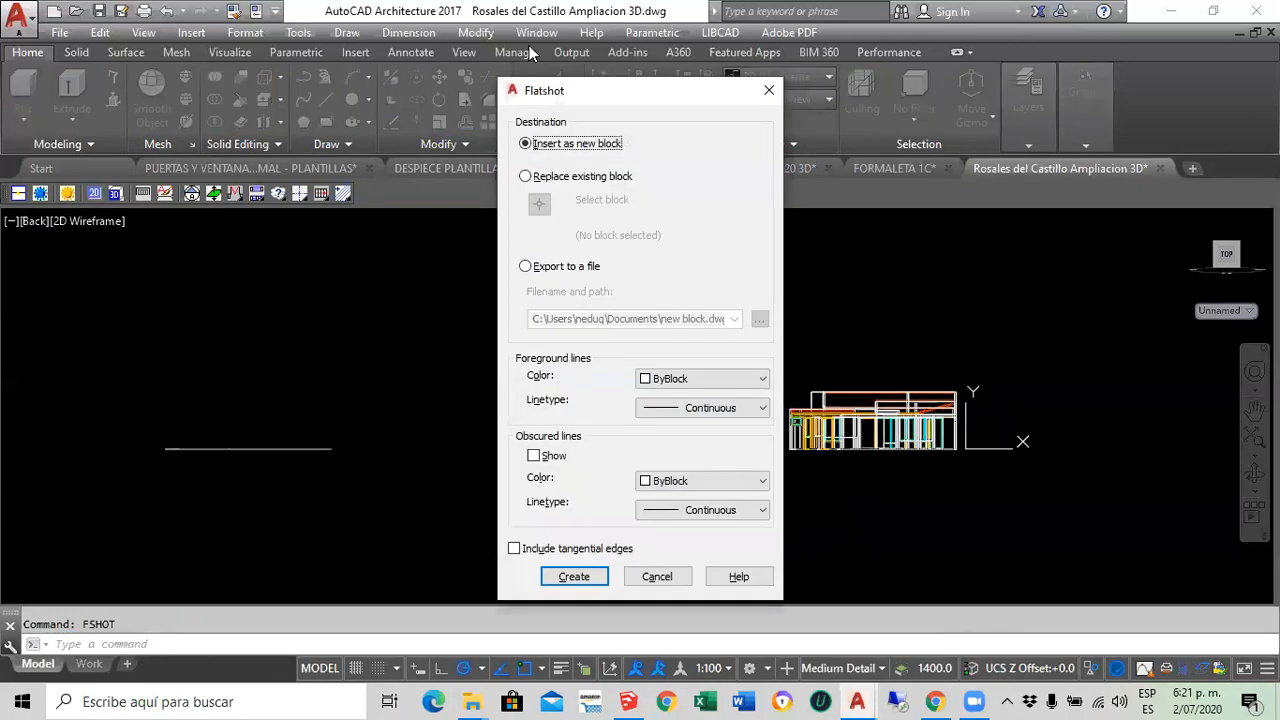
{"action": "left_click", "coordinate": [574, 576]}
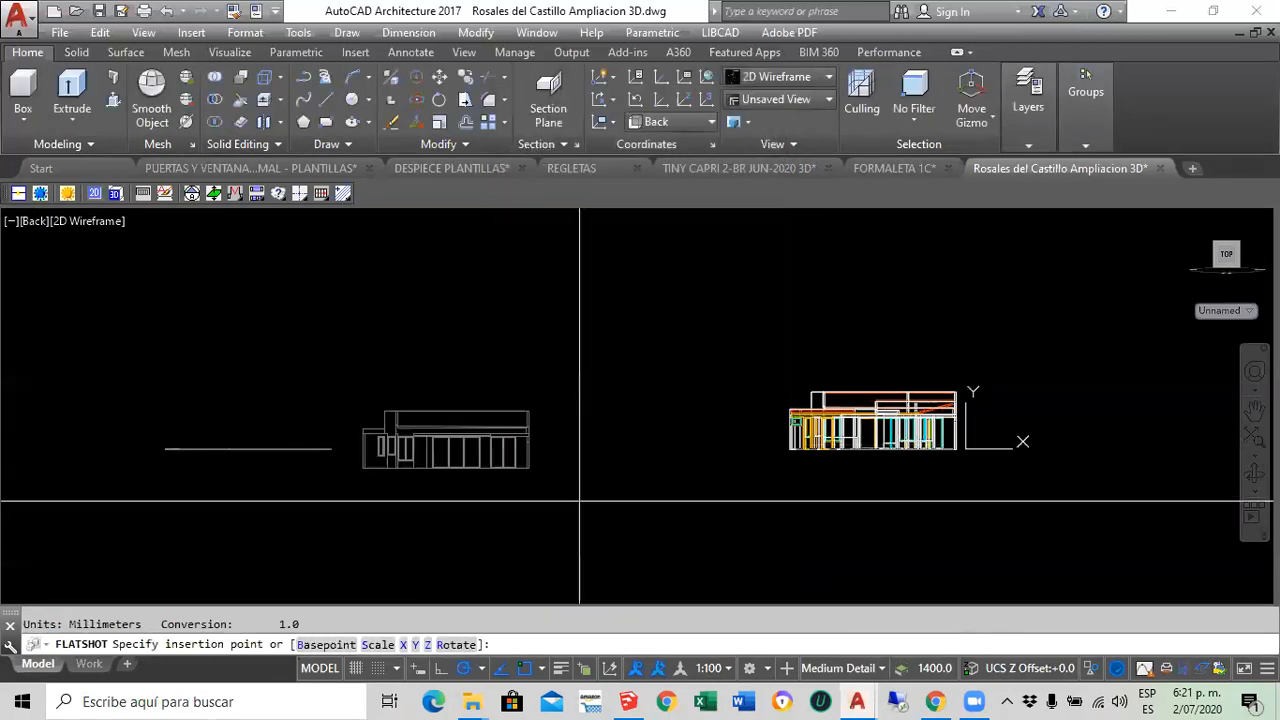
{"action": "left_click", "coordinate": [573, 443]}
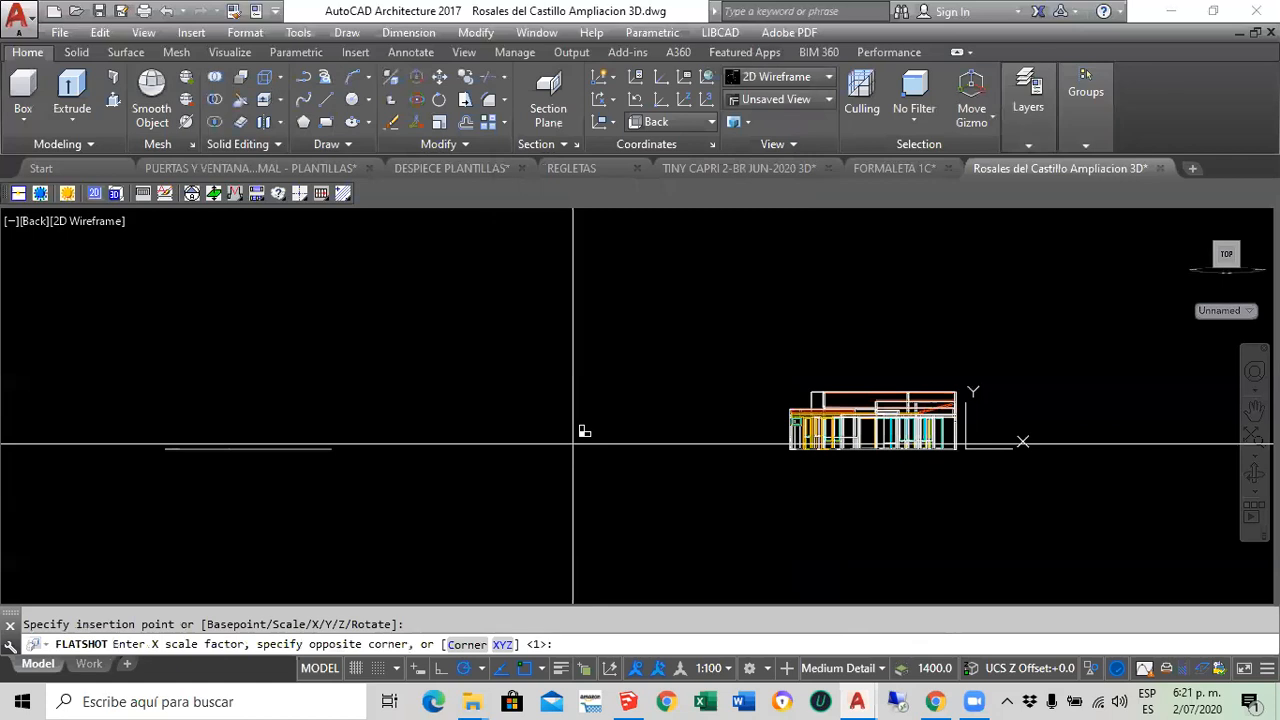
{"action": "key", "text": "Return"}
{"action": "key", "text": "Return"}
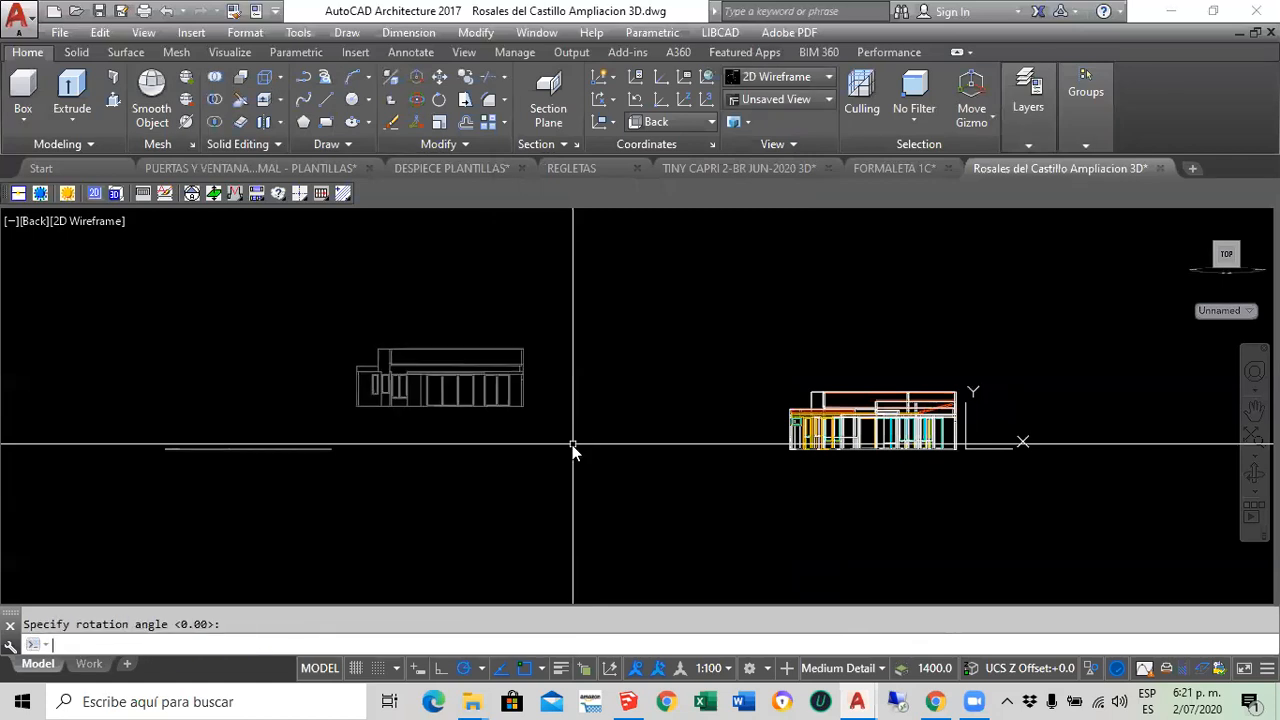
{"action": "key", "text": "Return"}
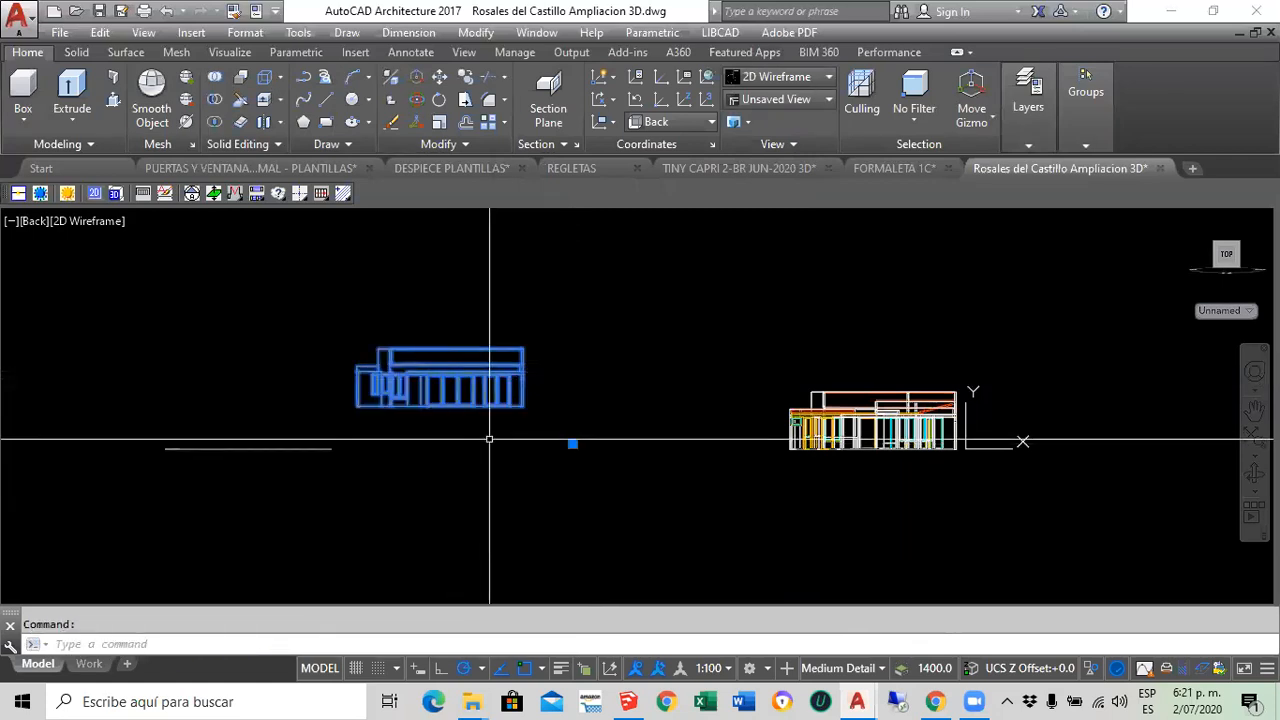
Cut the rear elevation block and paste it flat in the top view, below the front elevation
{"action": "key", "text": "ctrl+x"}
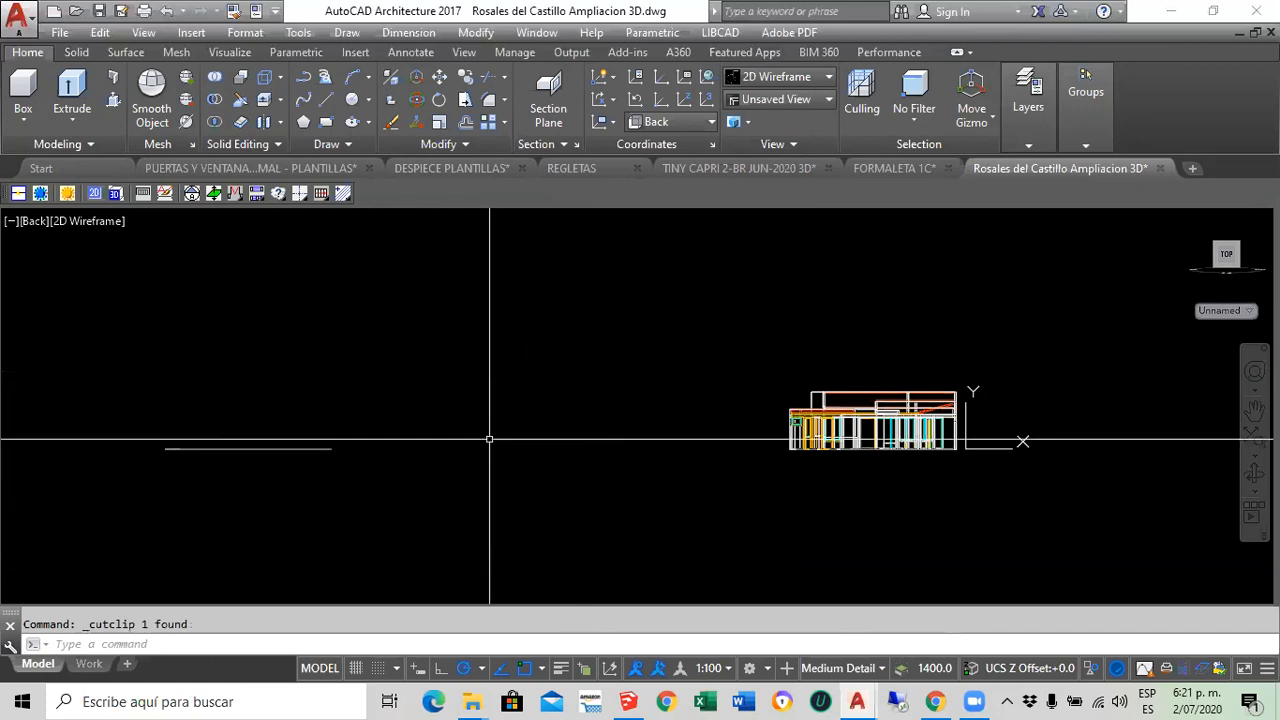
{"action": "left_click", "coordinate": [28, 221]}
{"action": "left_click", "coordinate": [70, 267]}
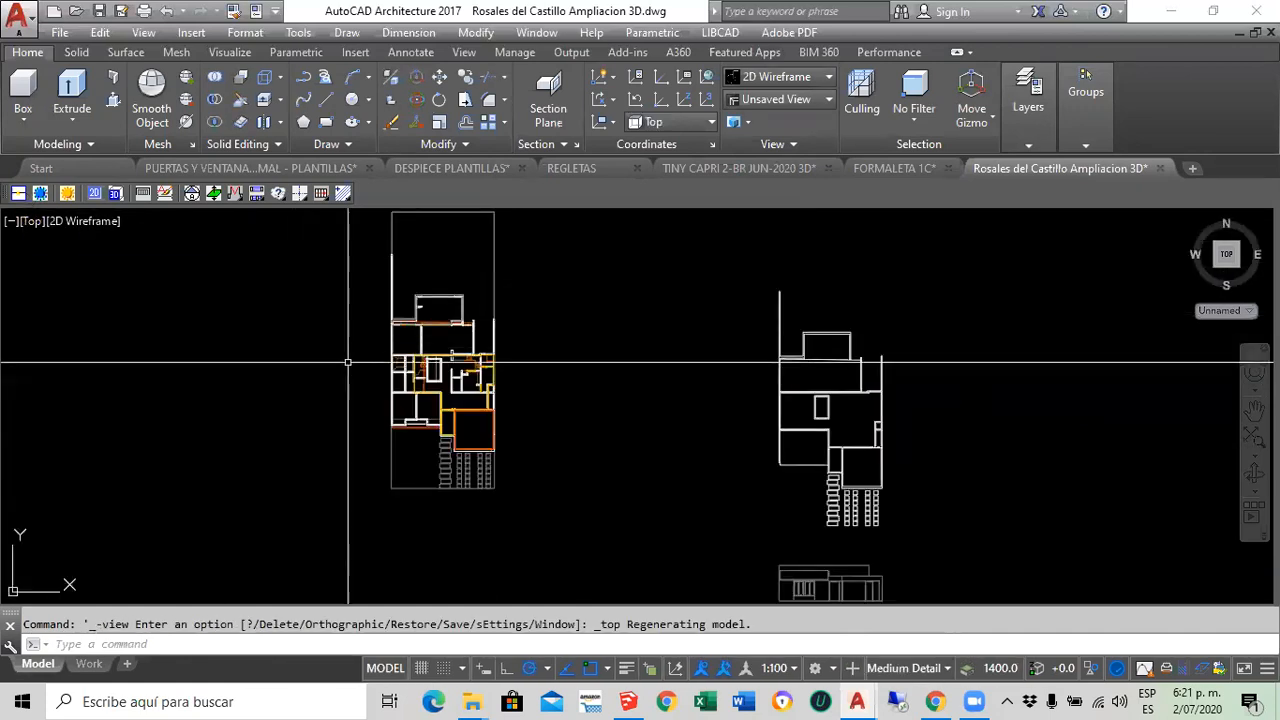
{"action": "key", "text": "ctrl+v"}
{"action": "scroll", "coordinate": [446, 355], "scroll_direction": "down", "scroll_amount": 4}
{"action": "scroll", "coordinate": [611, 460], "scroll_direction": "up", "scroll_amount": 8}
{"action": "left_click", "coordinate": [392, 515]}
Examine the window, door and wall lines of the rear and front elevations and their arrangement below the plan
{"action": "scroll", "coordinate": [534, 528], "scroll_direction": "up", "scroll_amount": 5}
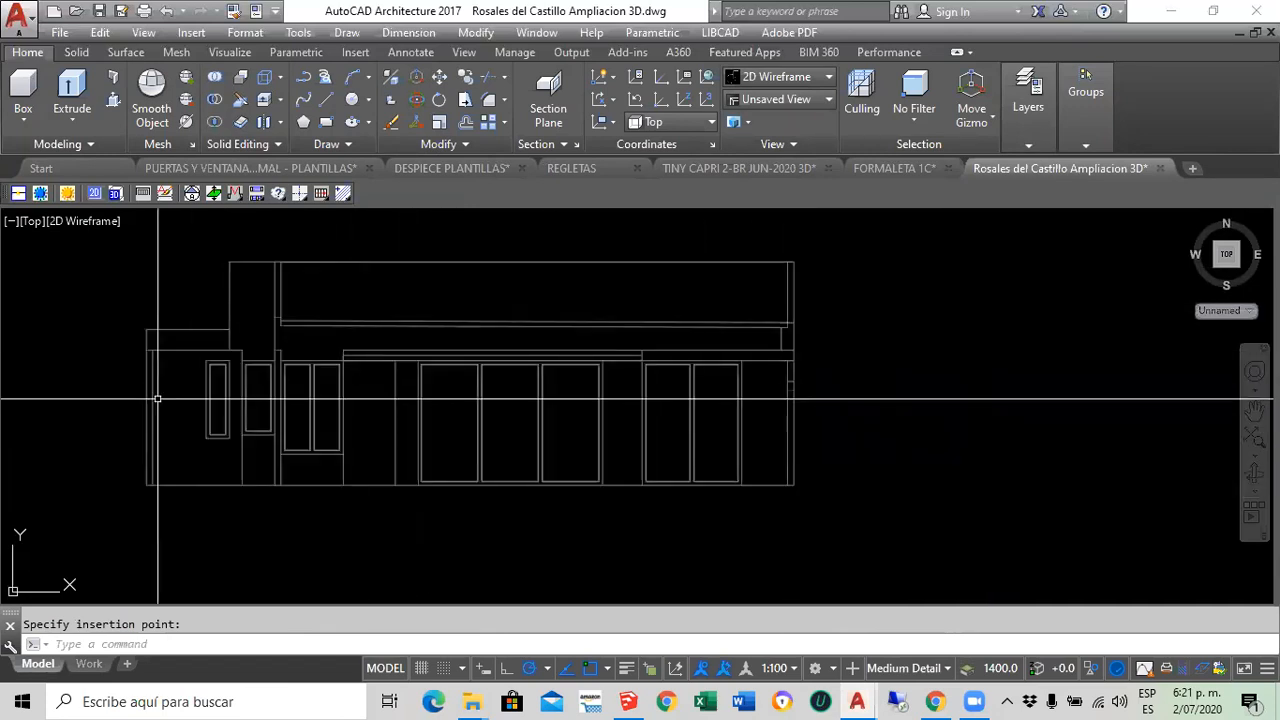
{"action": "scroll", "coordinate": [160, 404], "scroll_direction": "up", "scroll_amount": 4}
{"action": "scroll", "coordinate": [160, 404], "scroll_direction": "down", "scroll_amount": 5}
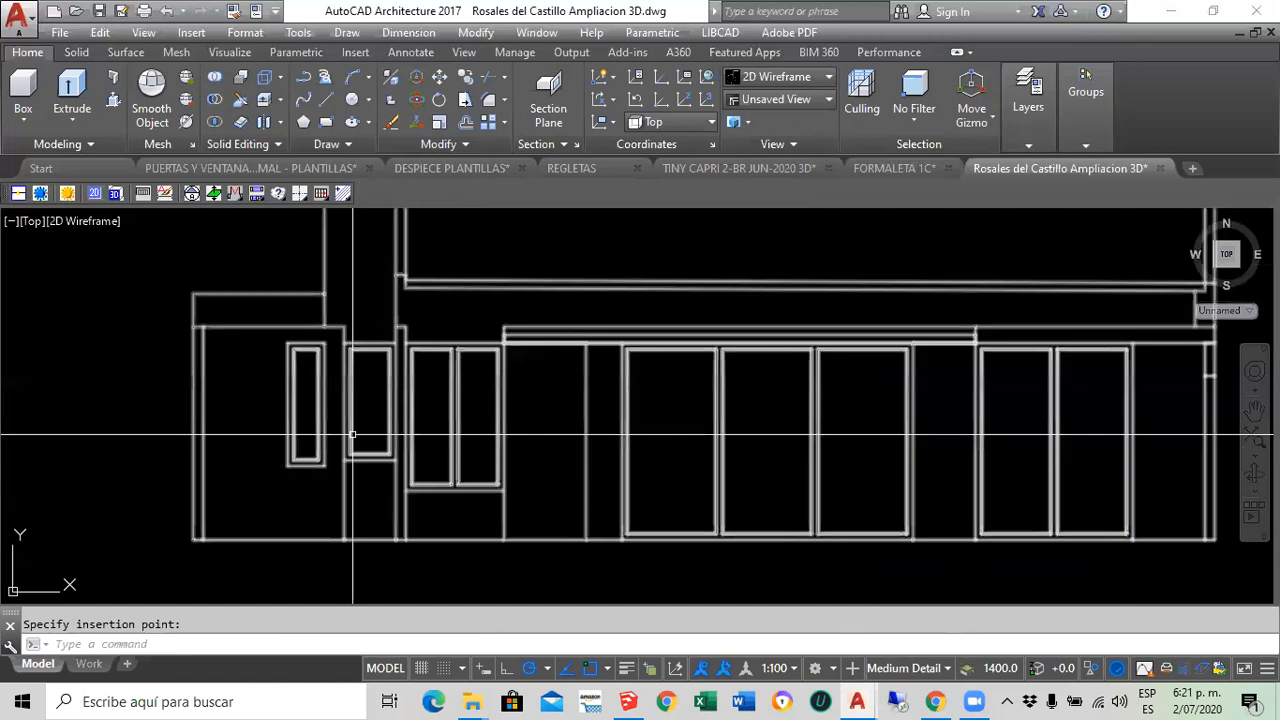
{"action": "scroll", "coordinate": [240, 429], "scroll_direction": "up", "scroll_amount": 2}
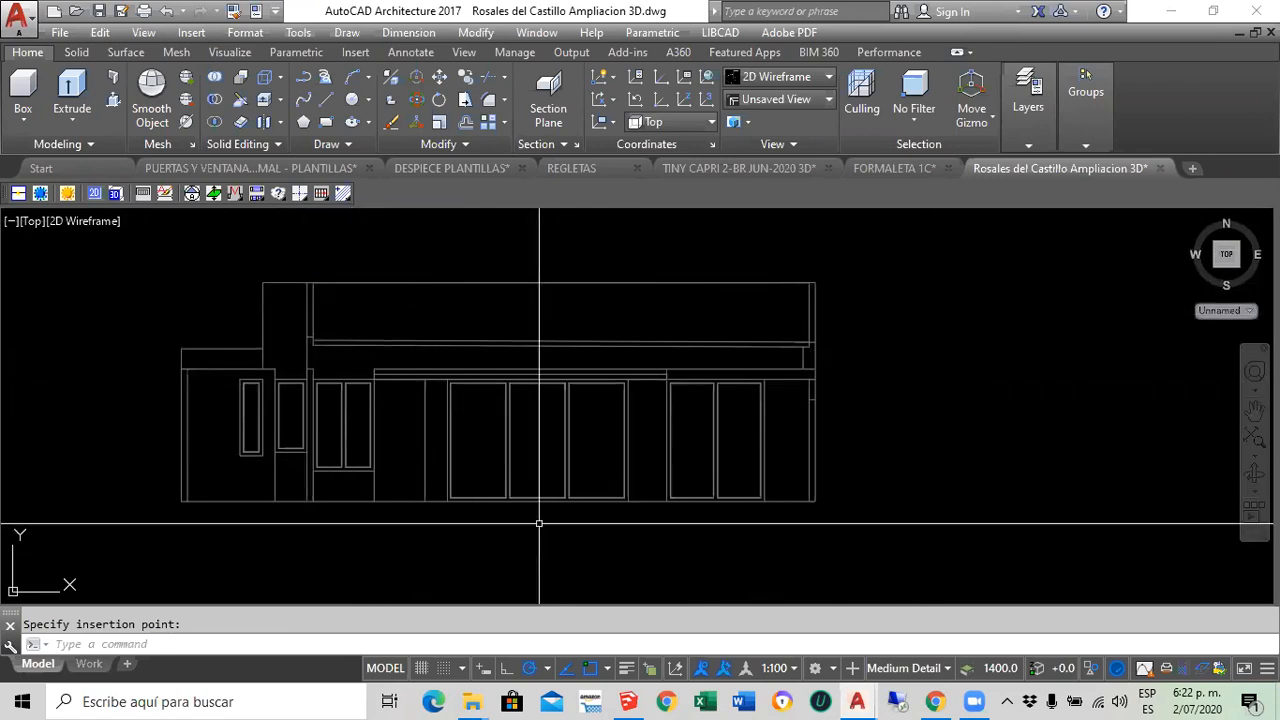
{"action": "scroll", "coordinate": [568, 471], "scroll_direction": "down", "scroll_amount": 6}
{"action": "middle_click_drag", "start_coordinate": [586, 418], "coordinate": [491, 497]}
{"action": "scroll", "coordinate": [443, 450], "scroll_direction": "up", "scroll_amount": 8}
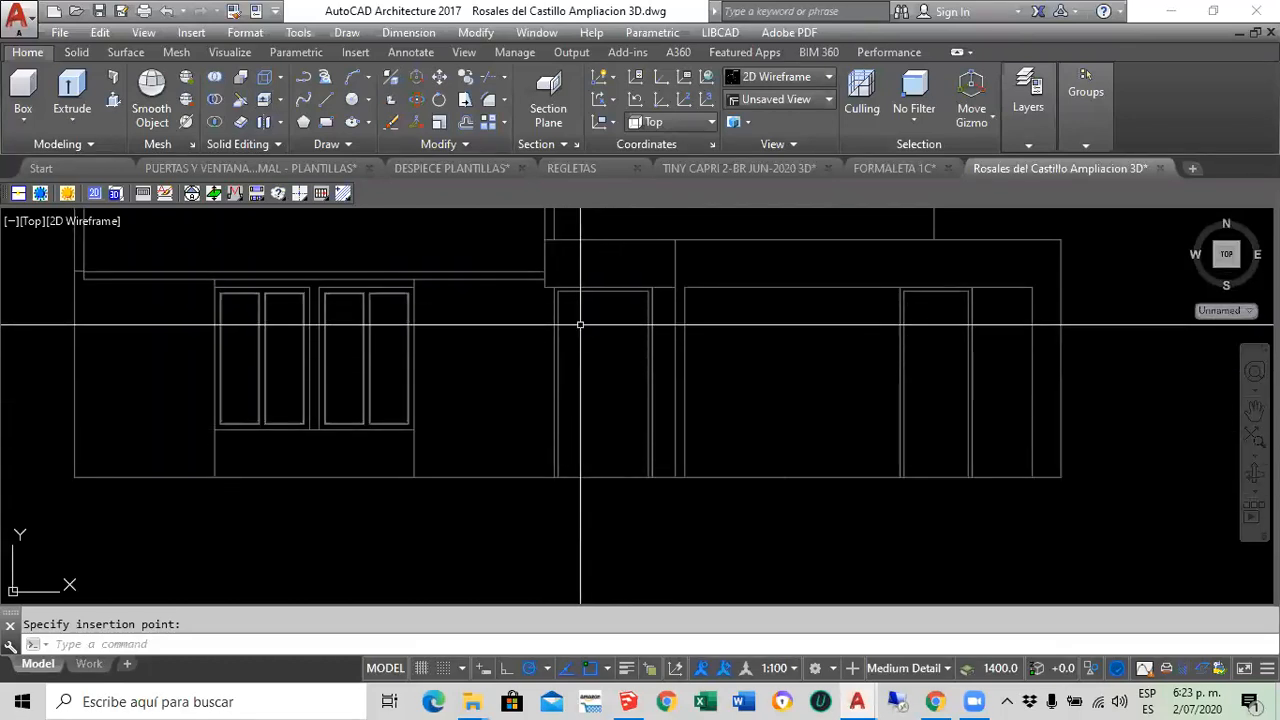
{"action": "scroll", "coordinate": [580, 430], "scroll_direction": "down", "scroll_amount": 2}
{"action": "scroll", "coordinate": [580, 430], "scroll_direction": "down", "scroll_amount": 10}
{"action": "middle_click_drag", "start_coordinate": [571, 327], "coordinate": [566, 424]}
{"action": "scroll", "coordinate": [597, 375], "scroll_direction": "up", "scroll_amount": 2}
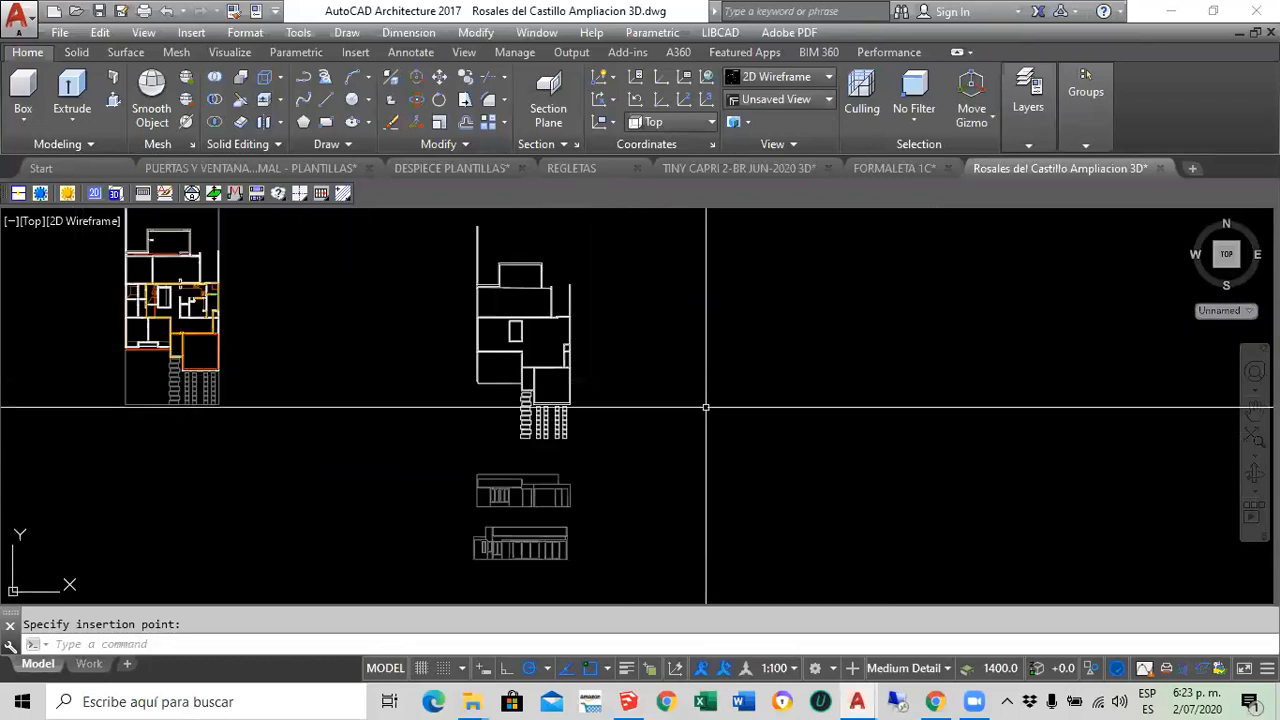
From a southeast isometric view, create a Flatshot of the house model as a new block beside it at scale 1 and rotation 0
{"action": "scroll", "coordinate": [677, 426], "scroll_direction": "down", "scroll_amount": 2}
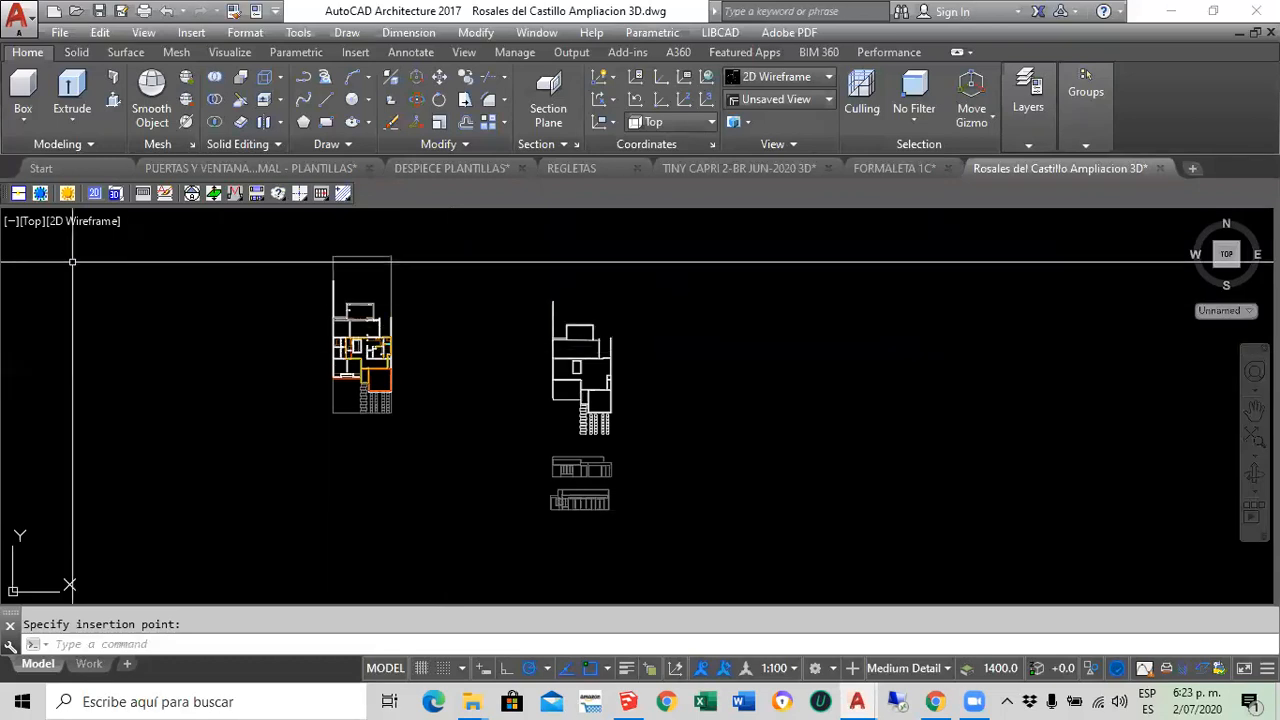
{"action": "middle_click_drag", "start_coordinate": [491, 396], "coordinate": [472, 382], "text": "shift"}
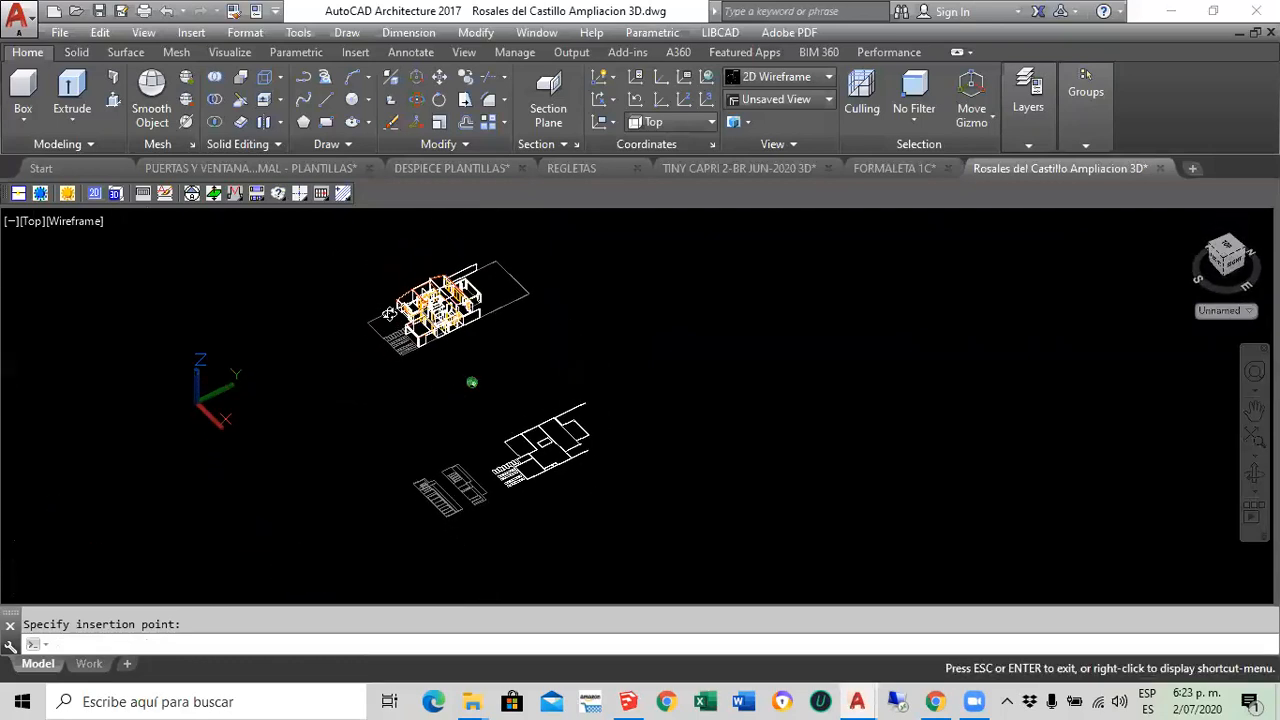
{"action": "scroll", "coordinate": [570, 440], "scroll_direction": "up", "scroll_amount": 5}
{"action": "scroll", "coordinate": [570, 440], "scroll_direction": "down", "scroll_amount": 3}
{"action": "middle_click_drag", "start_coordinate": [570, 440], "coordinate": [632, 433], "text": "shift"}
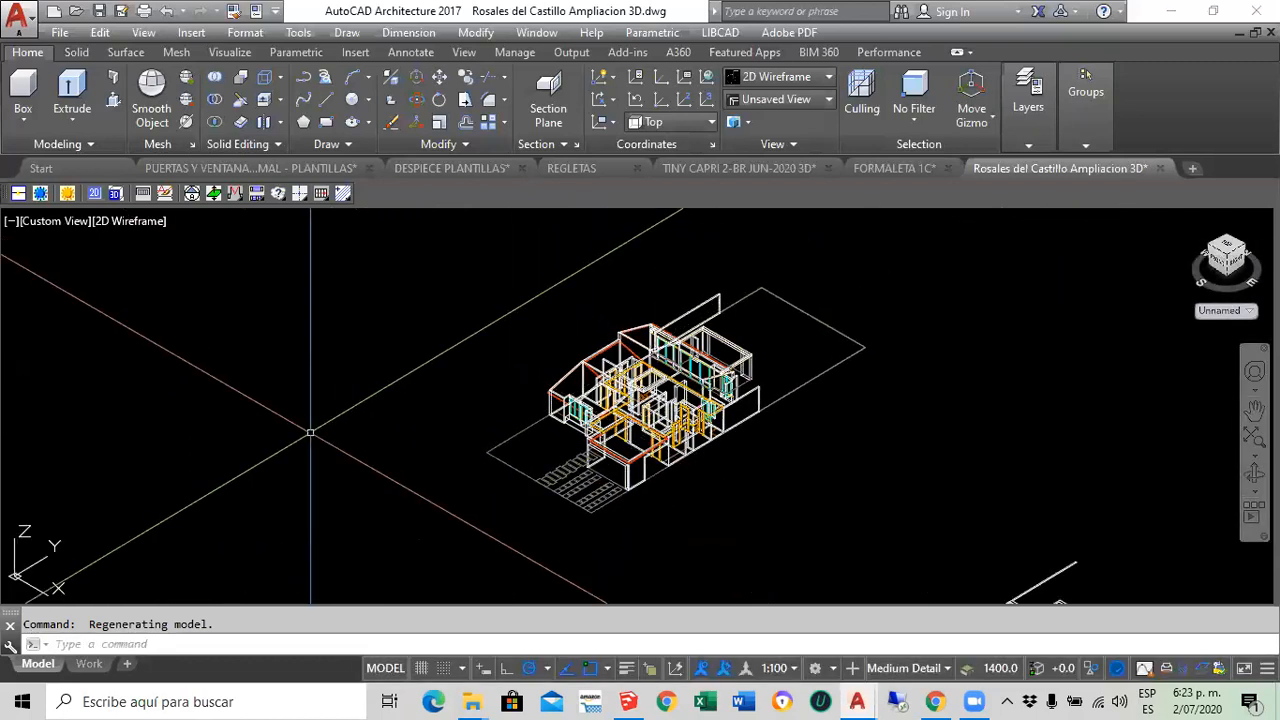
{"action": "left_click", "coordinate": [536, 150]}
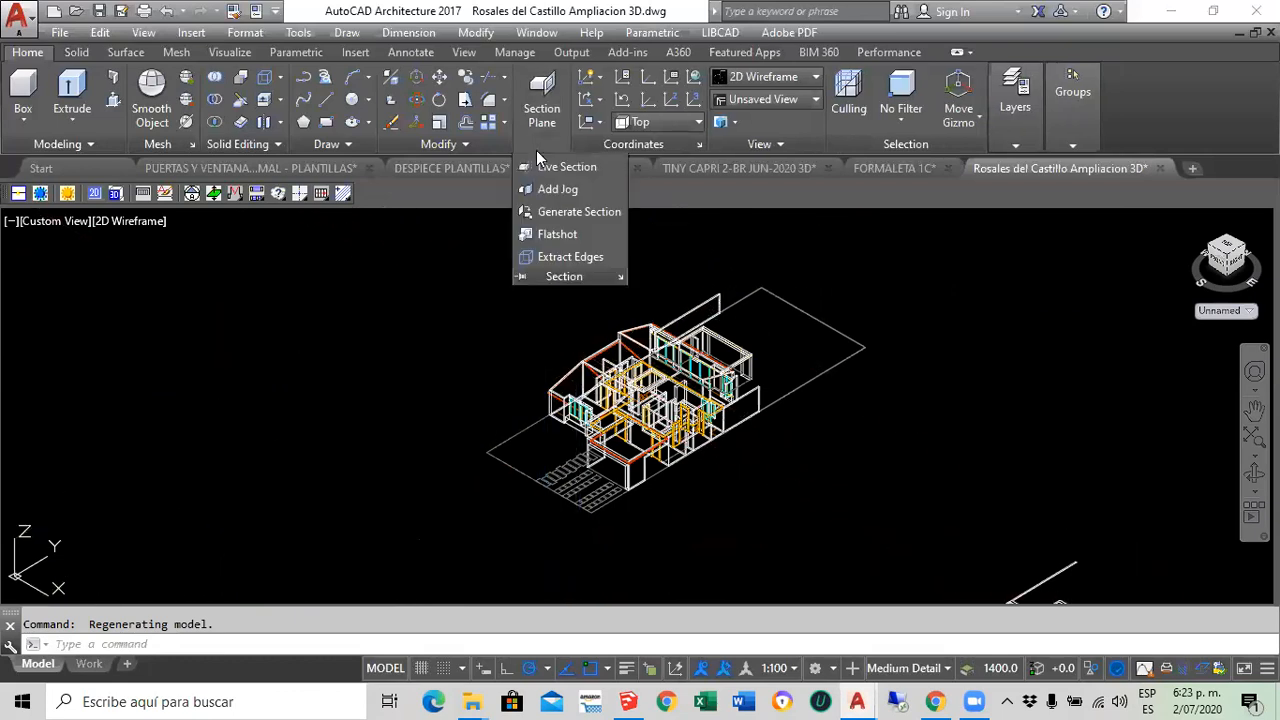
{"action": "left_click", "coordinate": [570, 233]}
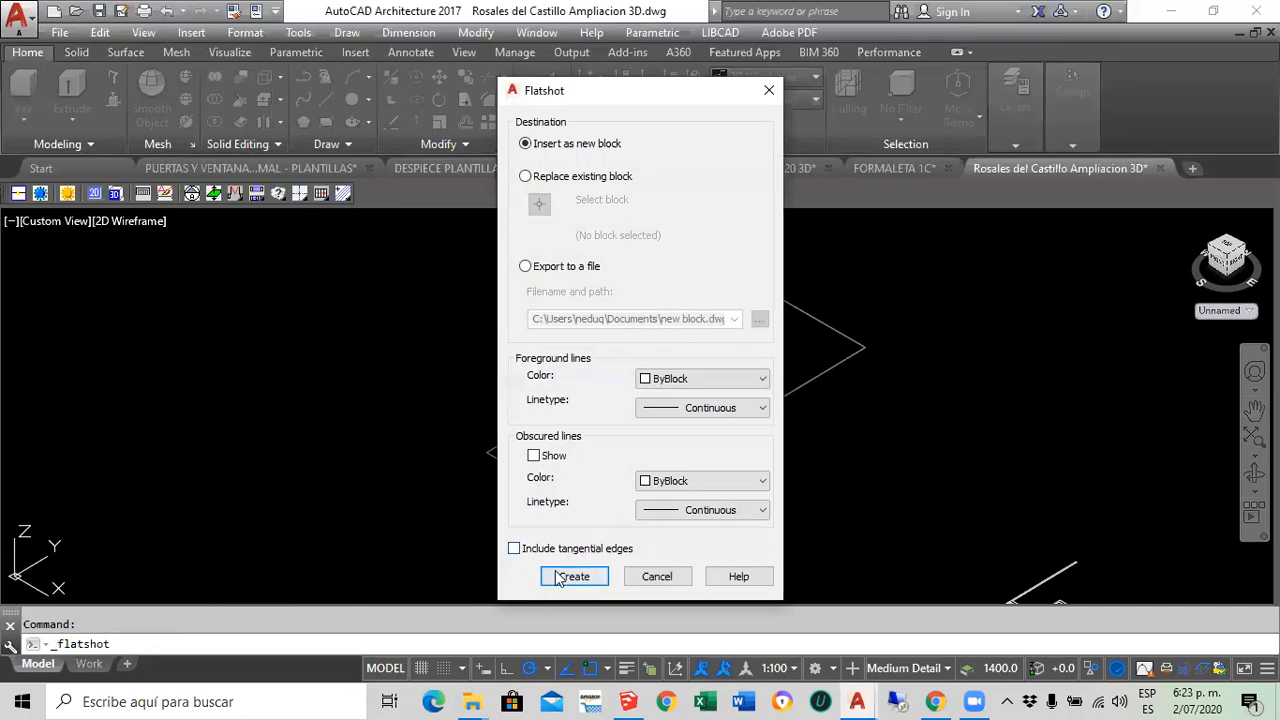
{"action": "left_click", "coordinate": [573, 577]}
{"action": "scroll", "coordinate": [336, 344], "scroll_direction": "down", "scroll_amount": 5}
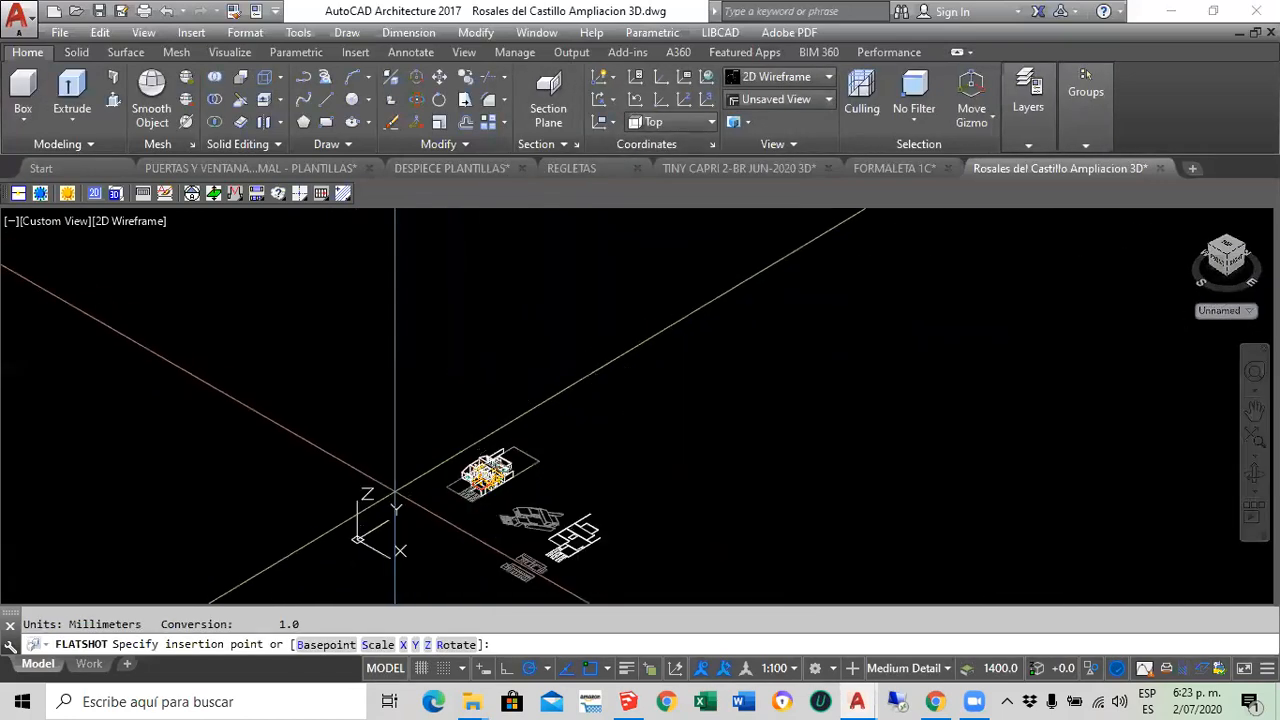
{"action": "left_click", "coordinate": [357, 366]}
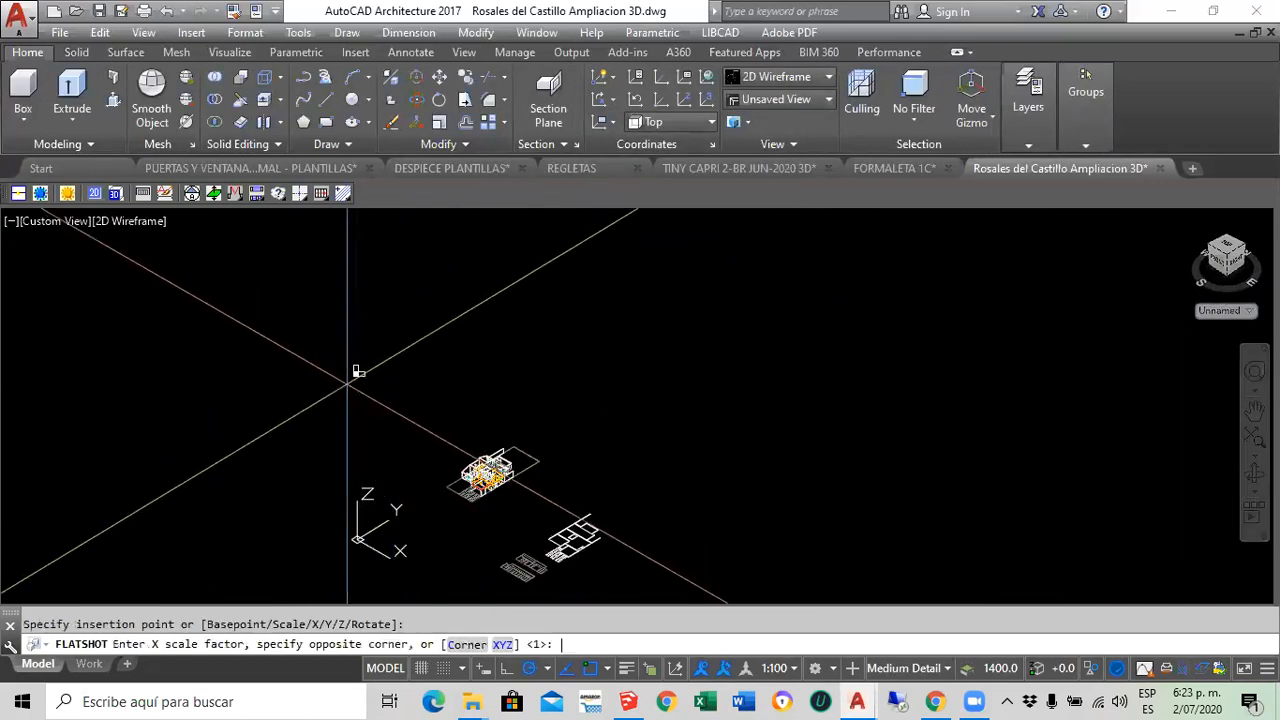
{"action": "key", "text": "Return"}
{"action": "key", "text": "Return"}
{"action": "key", "text": "Return"}
In the top view, move the flattened isometric block to the right of the flattened plan
{"action": "left_click", "coordinate": [40, 222]}
{"action": "left_click", "coordinate": [82, 269]}
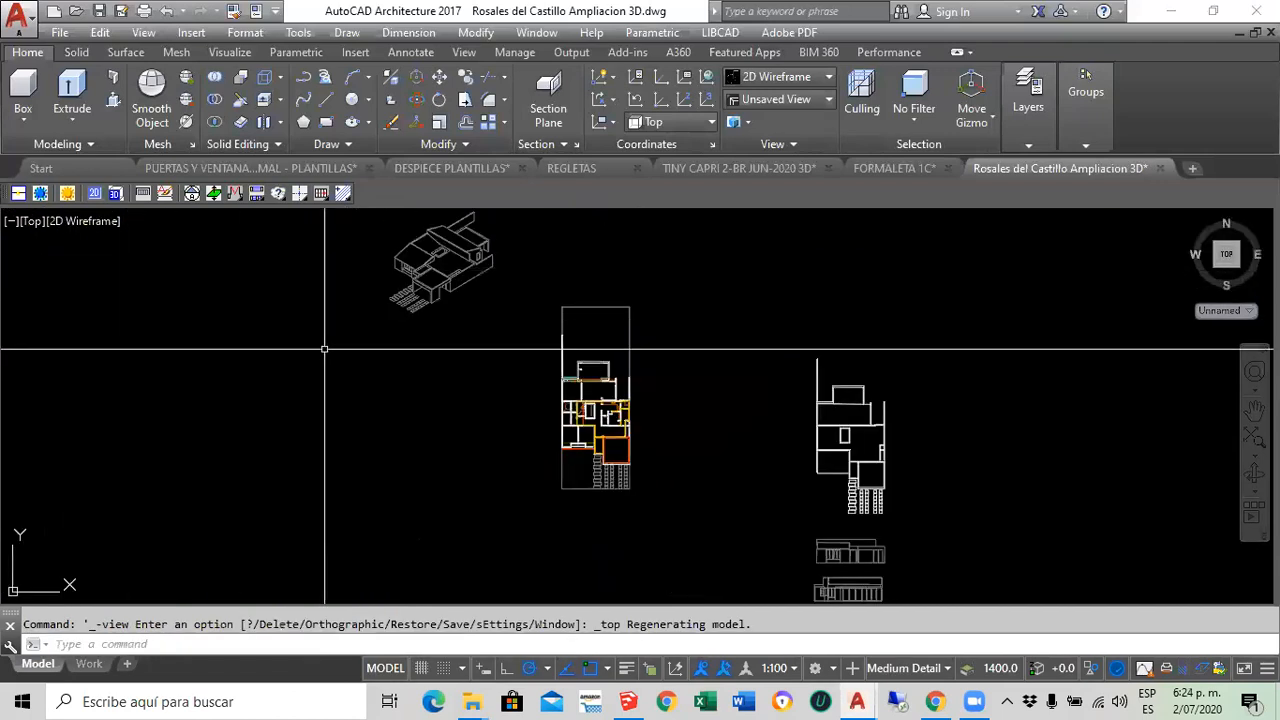
{"action": "type", "text": "m"}
{"action": "key", "text": "Return"}
{"action": "left_click", "coordinate": [455, 254]}
{"action": "key", "text": "Return"}
{"action": "left_click", "coordinate": [470, 267]}
{"action": "scroll", "coordinate": [566, 286], "scroll_direction": "down", "scroll_amount": 4}
{"action": "scroll", "coordinate": [756, 364], "scroll_direction": "up", "scroll_amount": 6}
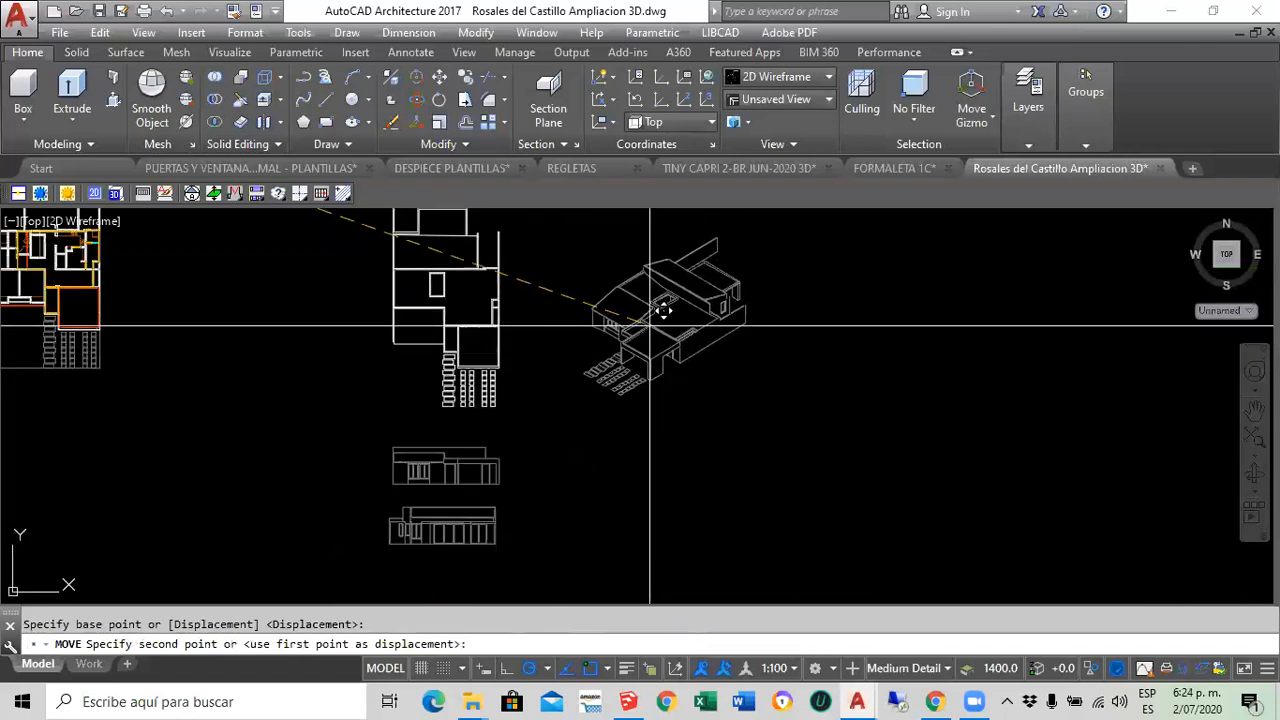
{"action": "left_click", "coordinate": [649, 324]}
Examine the flattened isometric's roof, wall, window and paving lines and its placement beside the plan and elevations
{"action": "scroll", "coordinate": [682, 287], "scroll_direction": "up", "scroll_amount": 4}
{"action": "mouse_move", "coordinate": [864, 306]}
{"action": "middle_mouse_down"}
{"action": "mouse_move", "coordinate": [871, 357]}
{"action": "mouse_move", "coordinate": [871, 335]}
{"action": "middle_mouse_up"}
{"action": "scroll", "coordinate": [871, 335], "scroll_direction": "down", "scroll_amount": 2}
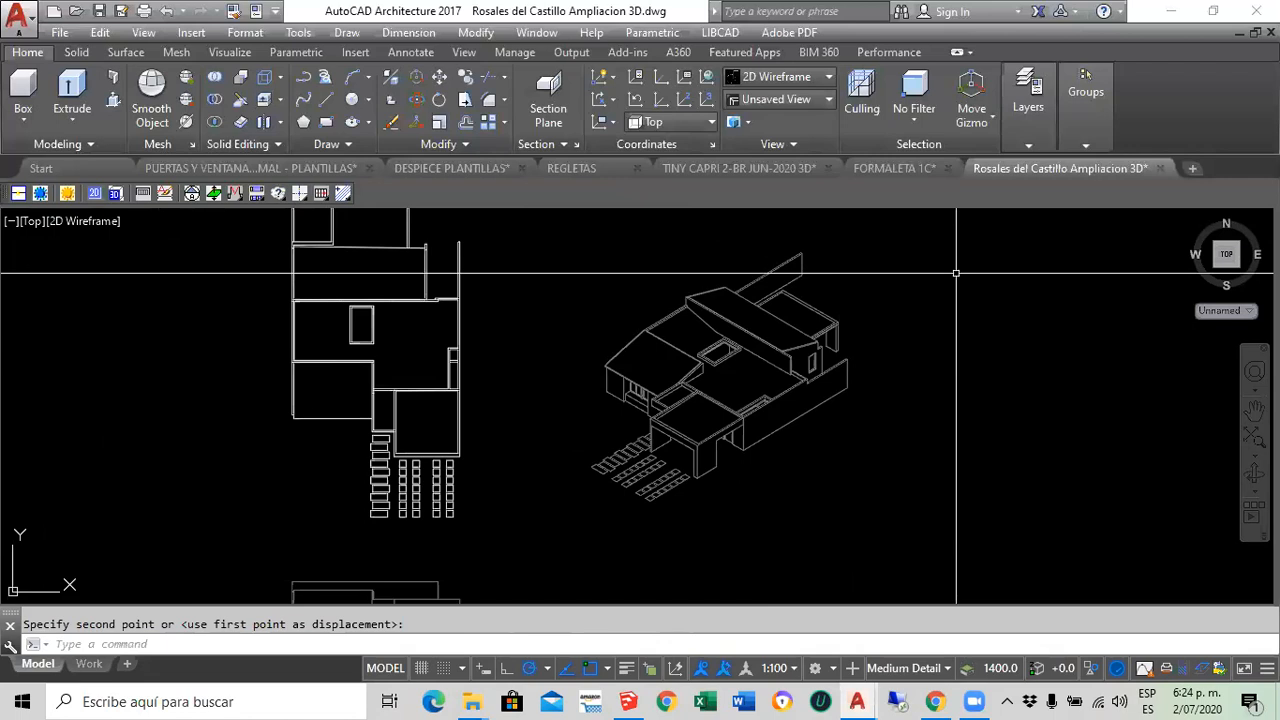
{"action": "scroll", "coordinate": [956, 272], "scroll_direction": "down", "scroll_amount": 2}
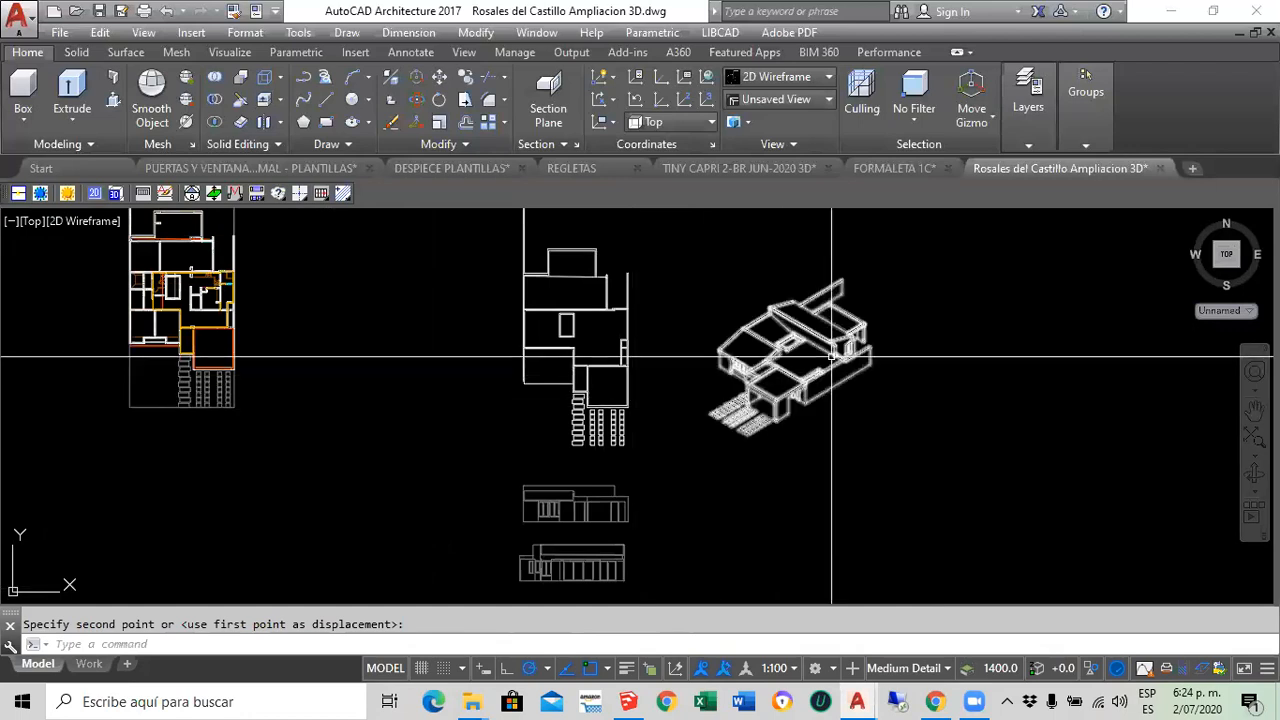
{"action": "scroll", "coordinate": [870, 340], "scroll_direction": "up", "scroll_amount": 2}
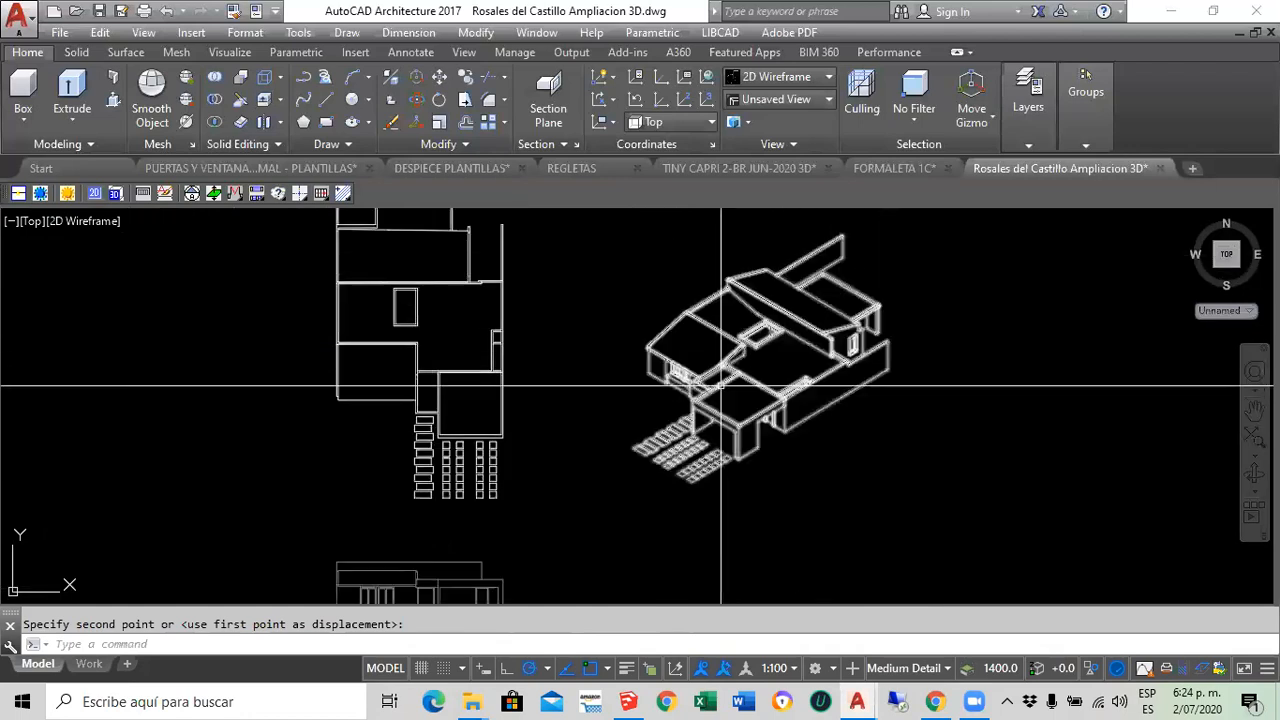
{"action": "scroll", "coordinate": [714, 380], "scroll_direction": "up", "scroll_amount": 4}
{"action": "scroll", "coordinate": [535, 377], "scroll_direction": "down", "scroll_amount": 4}
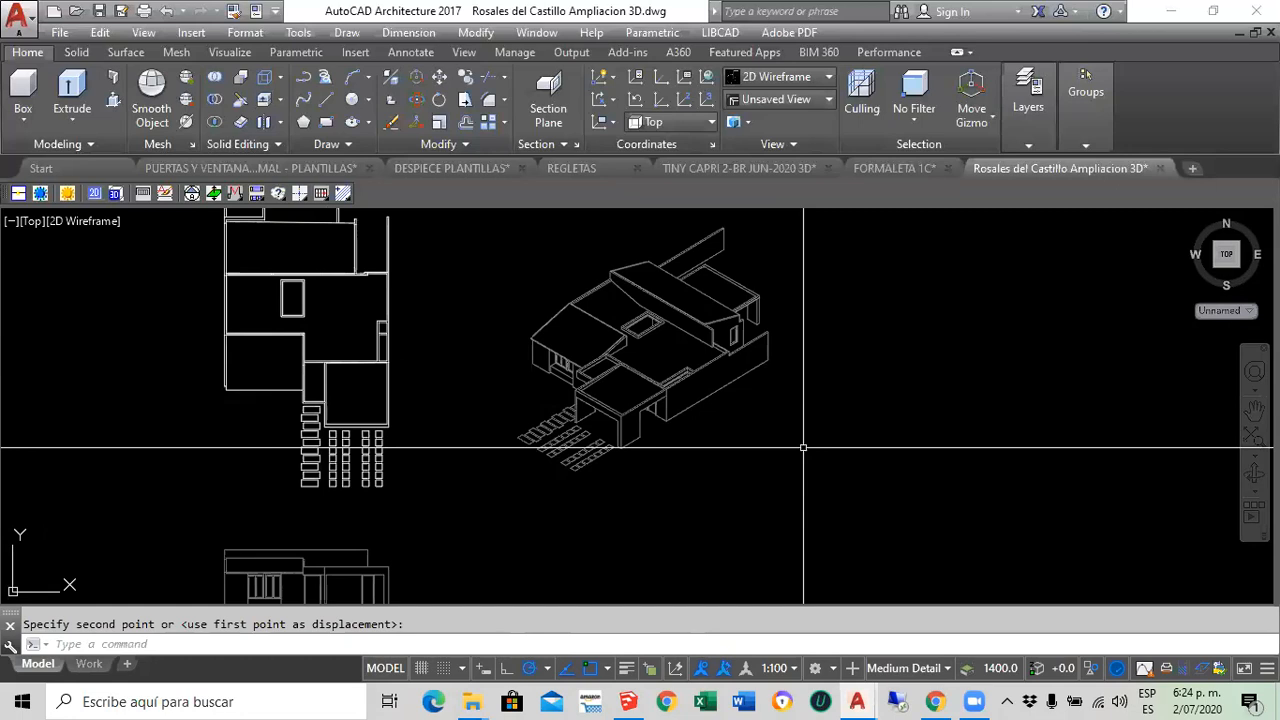
{"action": "scroll", "coordinate": [693, 405], "scroll_direction": "down", "scroll_amount": 4}
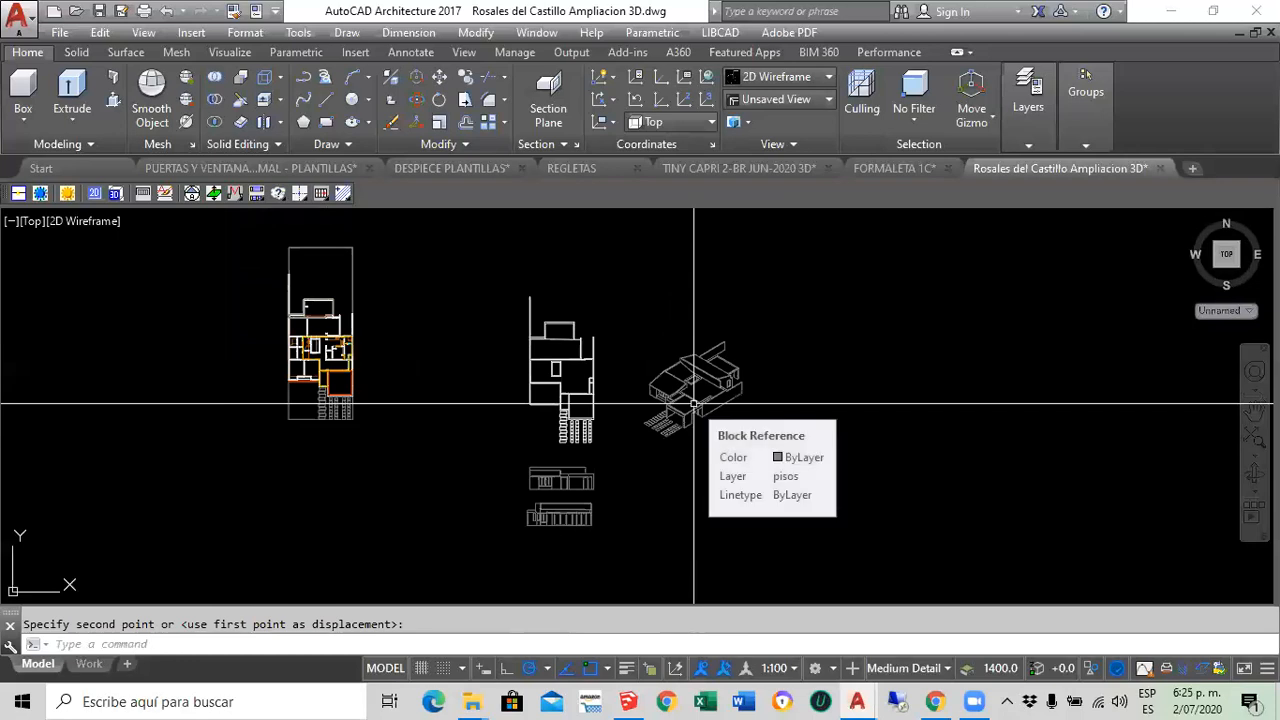
{"action": "scroll", "coordinate": [694, 404], "scroll_direction": "up", "scroll_amount": 4}
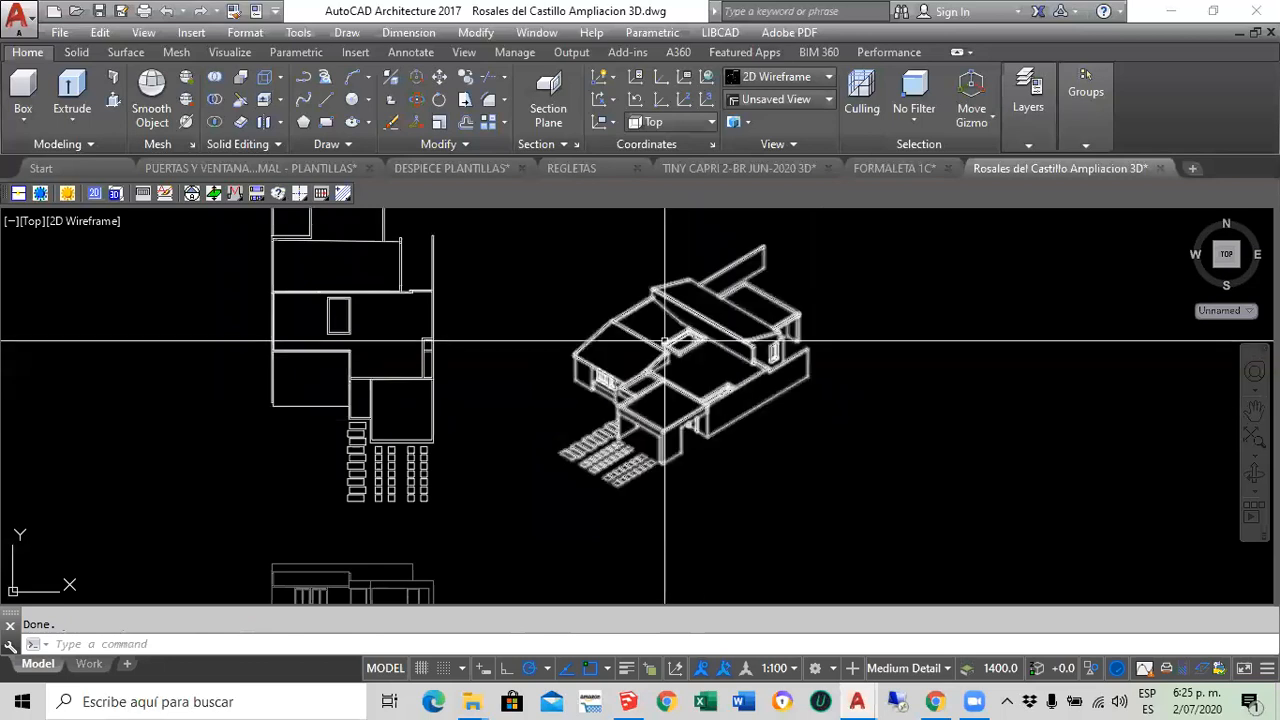
{"action": "scroll", "coordinate": [930, 220], "scroll_direction": "up", "scroll_amount": 2}
{"action": "scroll", "coordinate": [440, 427], "scroll_direction": "up", "scroll_amount": 2}
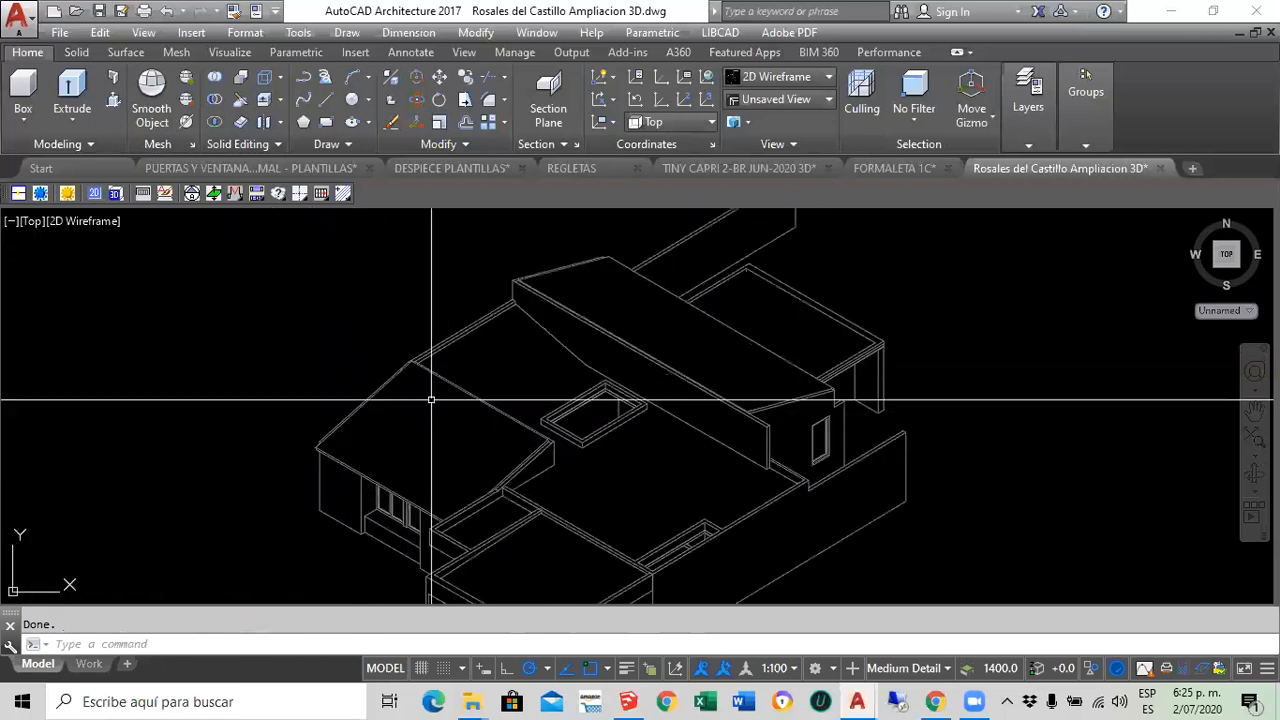
{"action": "scroll", "coordinate": [548, 459], "scroll_direction": "down", "scroll_amount": 2}
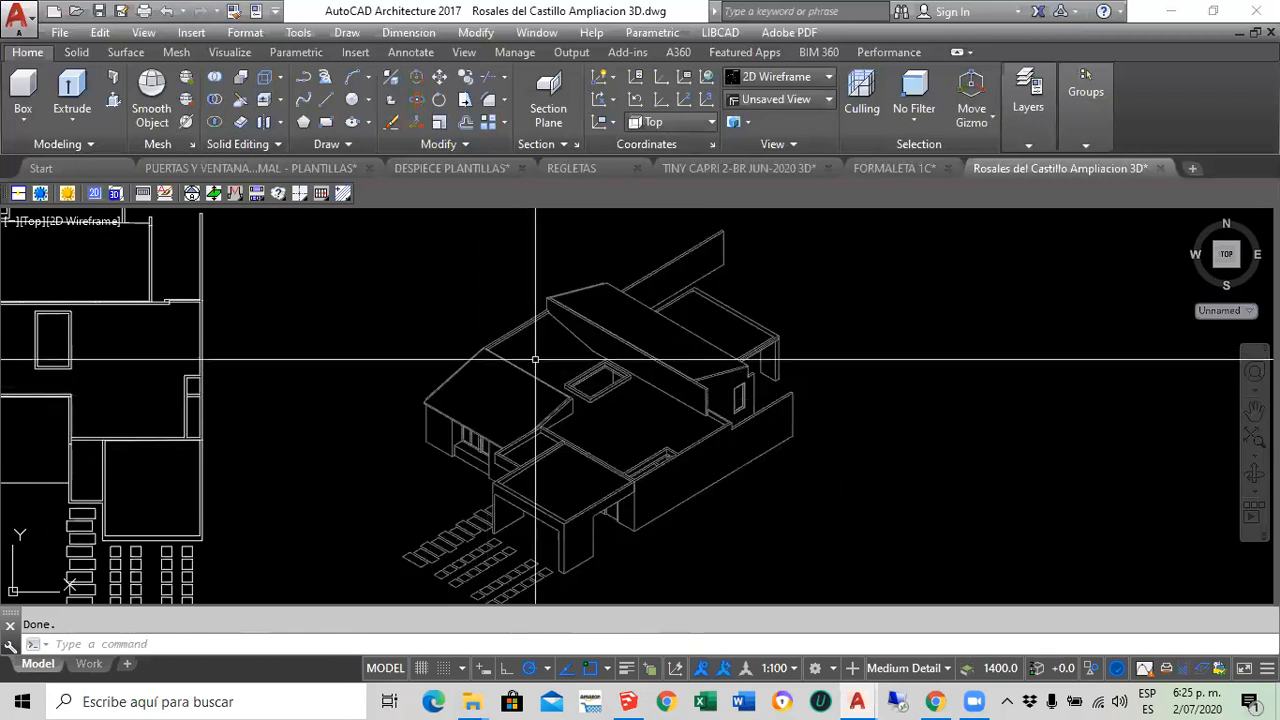
{"action": "scroll", "coordinate": [570, 346], "scroll_direction": "down", "scroll_amount": 3}
{"action": "scroll", "coordinate": [519, 380], "scroll_direction": "up", "scroll_amount": 5}
{"action": "scroll", "coordinate": [560, 341], "scroll_direction": "down", "scroll_amount": 3}
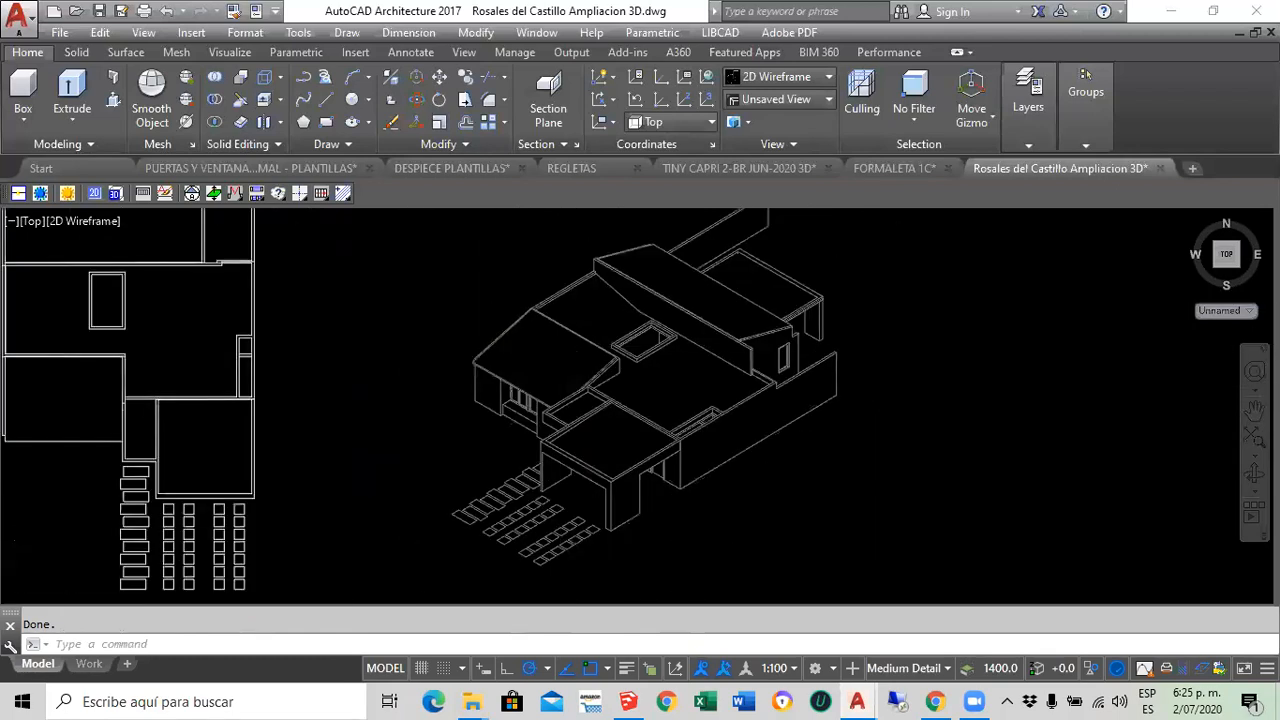
{"action": "scroll", "coordinate": [568, 318], "scroll_direction": "down", "scroll_amount": 2}
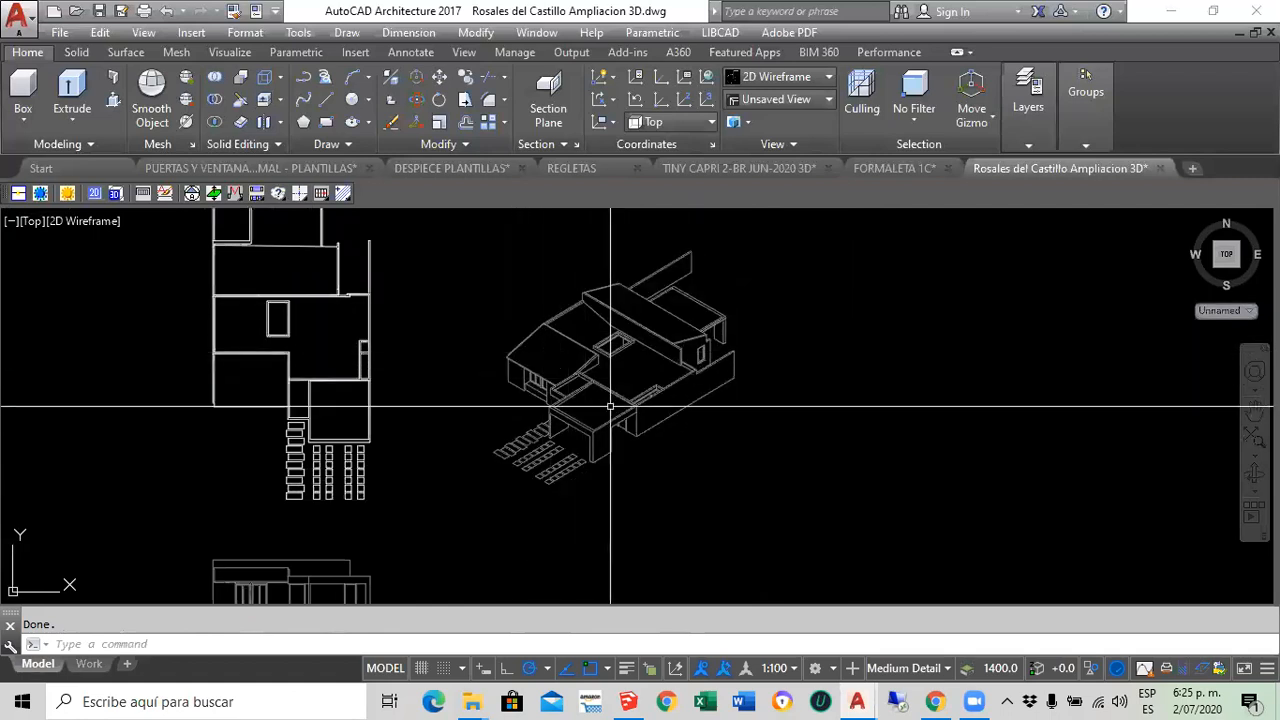
{"action": "scroll", "coordinate": [615, 400], "scroll_direction": "up", "scroll_amount": 3}
{"action": "scroll", "coordinate": [690, 390], "scroll_direction": "down", "scroll_amount": 6}
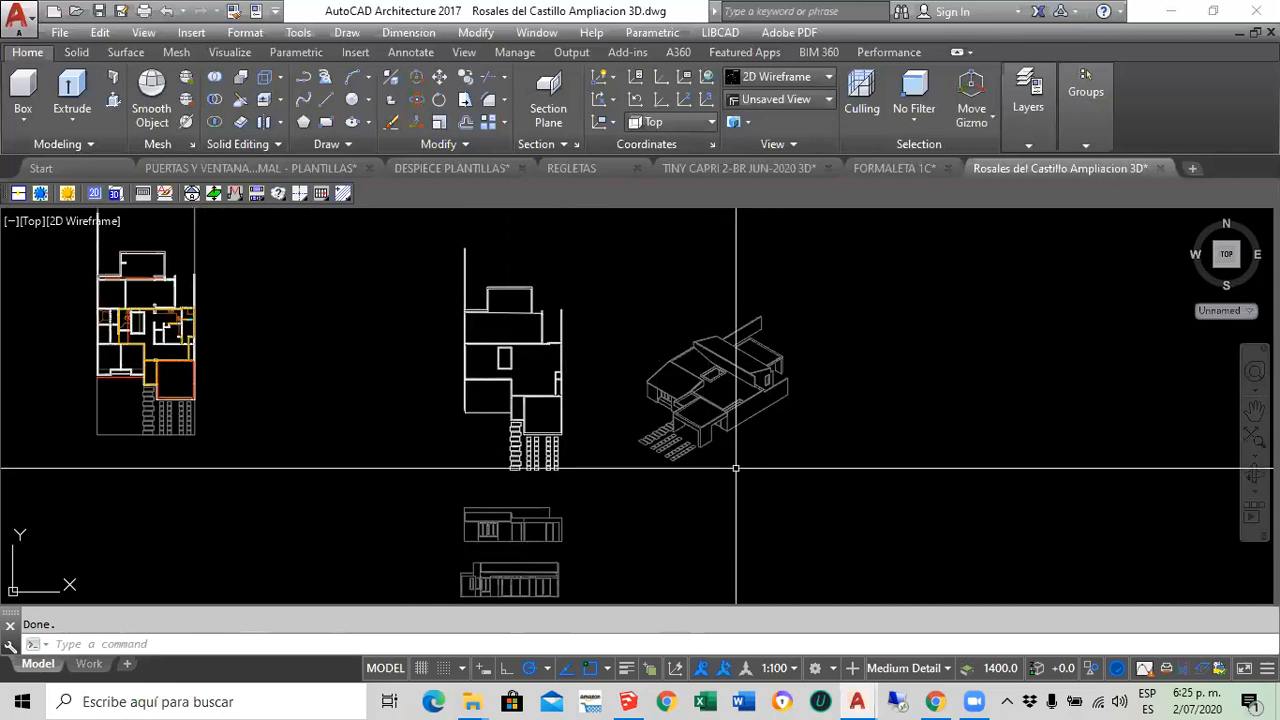
{"action": "scroll", "coordinate": [700, 465], "scroll_direction": "down", "scroll_amount": 2}
{"action": "middle_click_drag", "start_coordinate": [729, 491], "coordinate": [617, 467]}
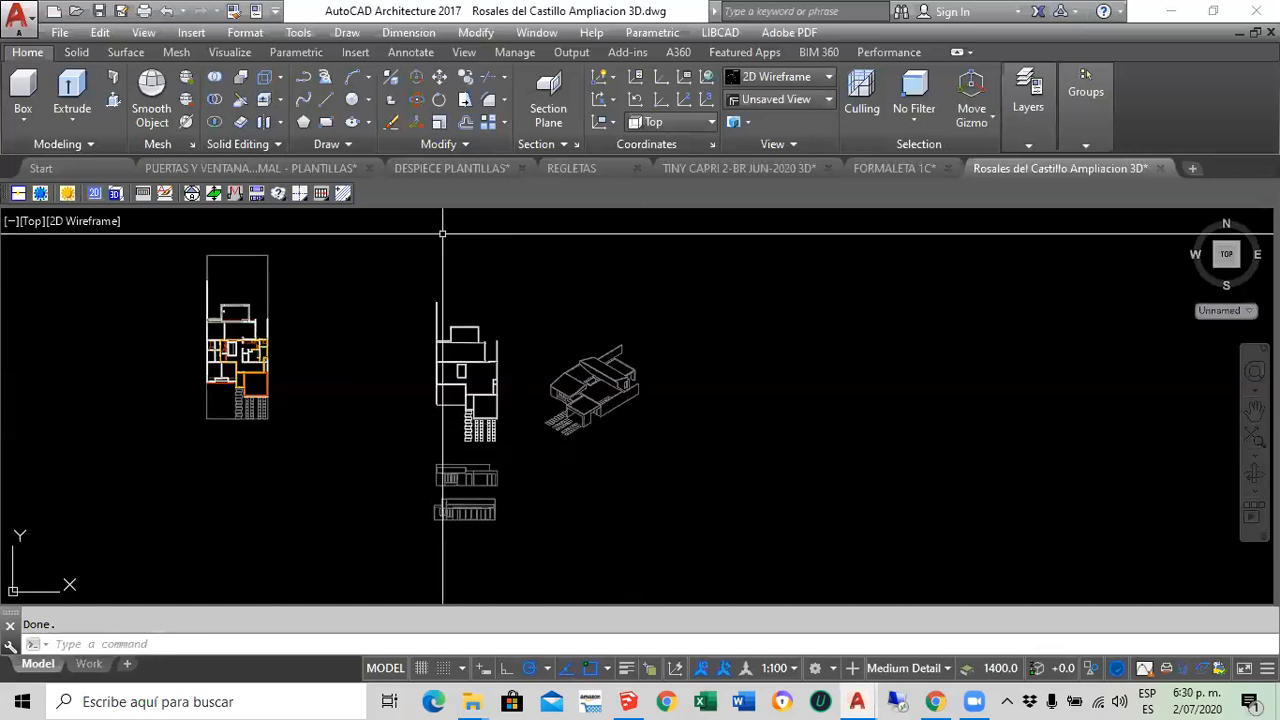
Open the drawing Rosales del Castillo Ampliación2.dwg from the ROSALES DEL CASTILLO folder
{"action": "left_click", "coordinate": [76, 18]}
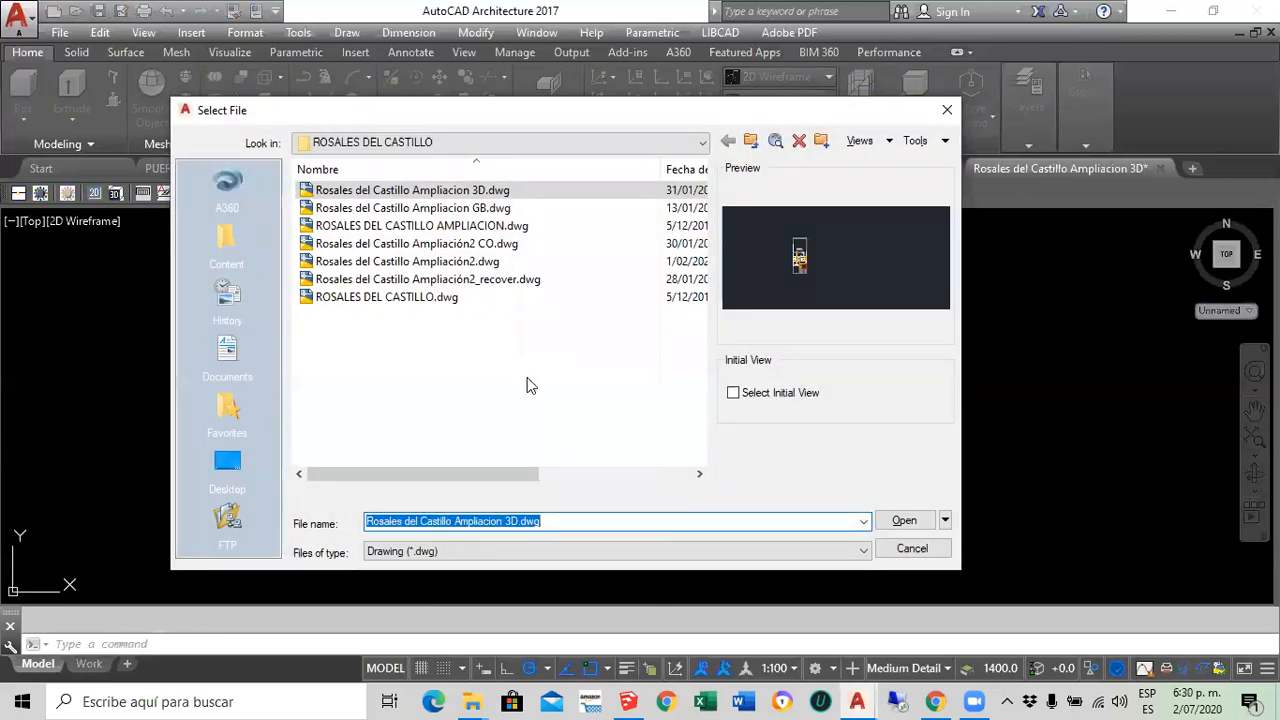
{"action": "left_click", "coordinate": [454, 228]}
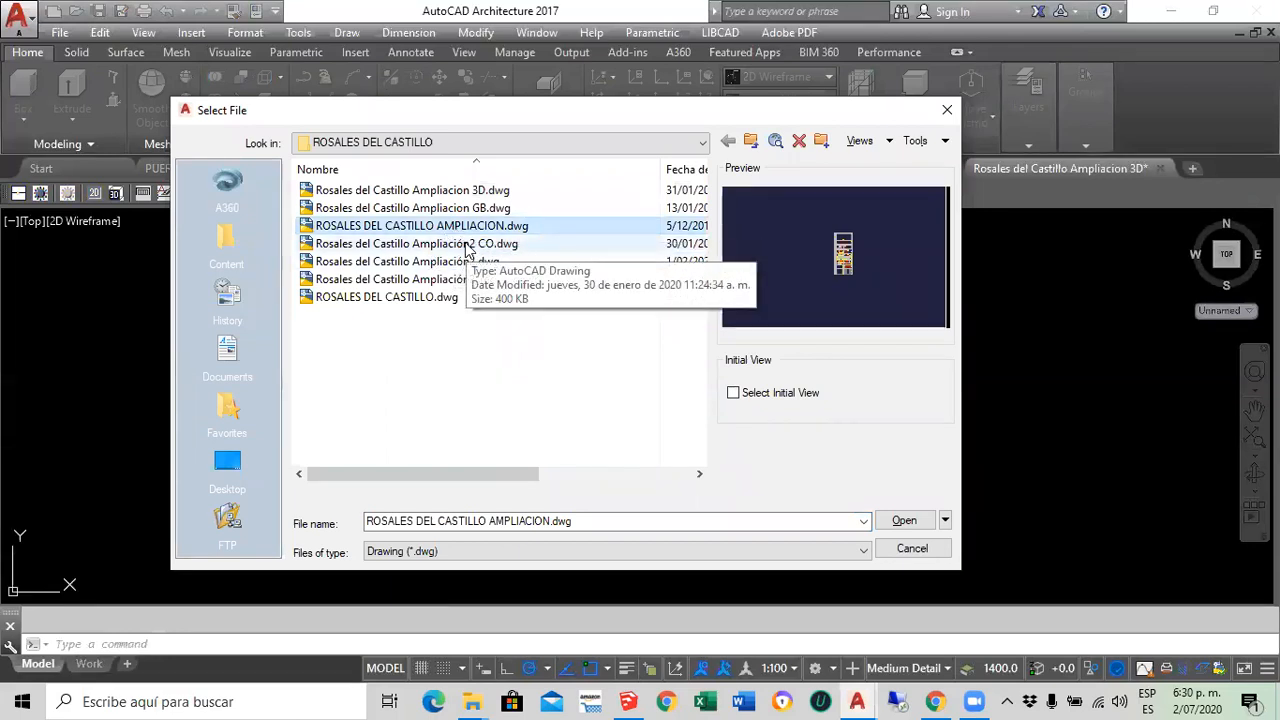
{"action": "left_click", "coordinate": [459, 263]}
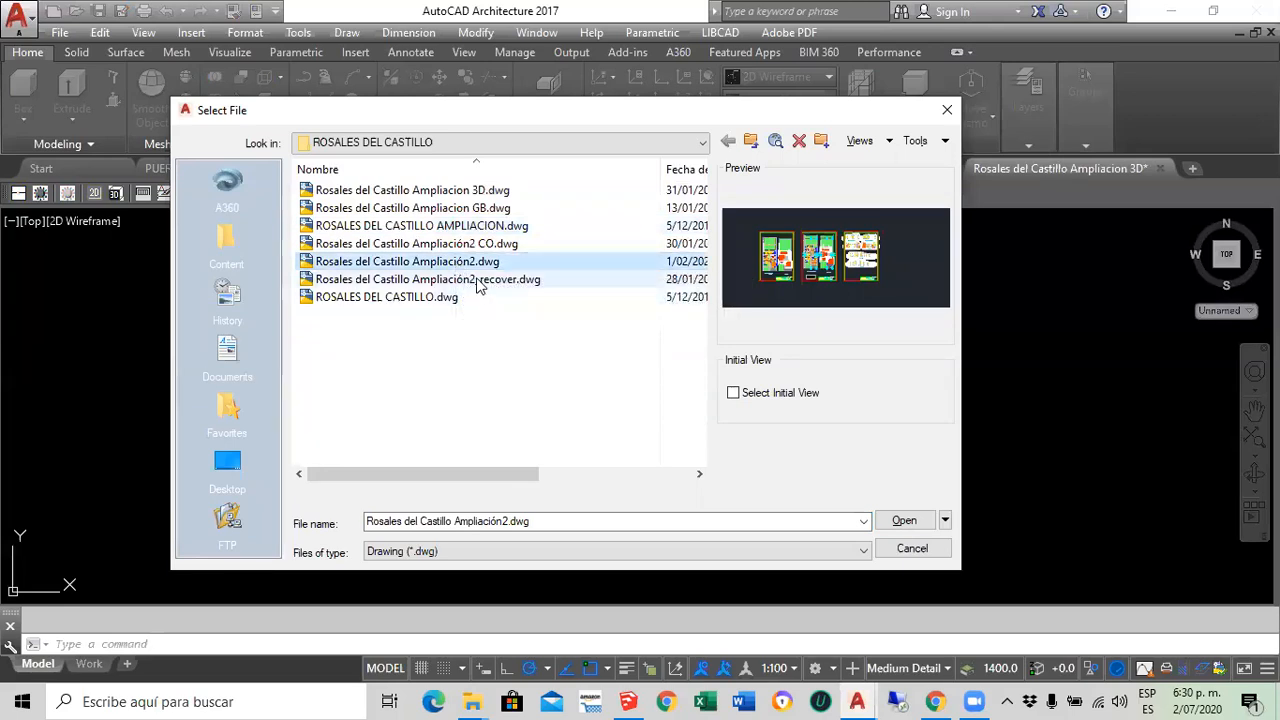
{"action": "left_click", "coordinate": [477, 281]}
{"action": "left_click", "coordinate": [468, 262]}
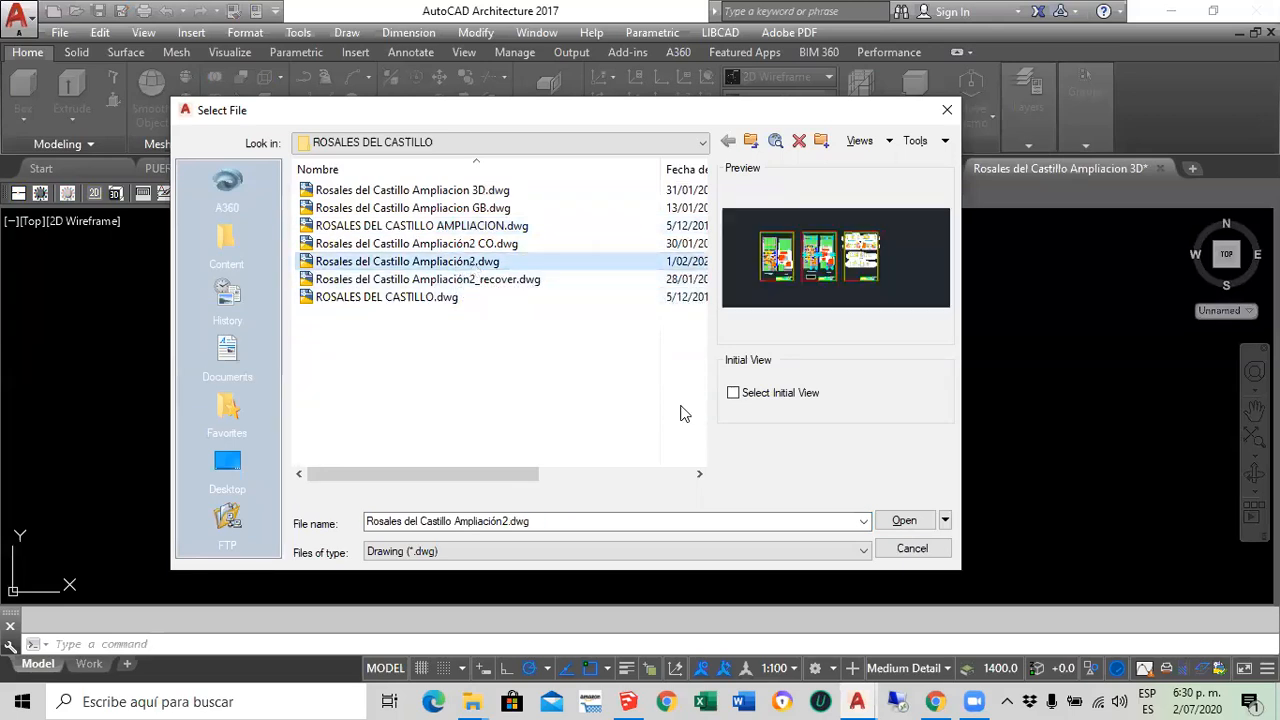
{"action": "left_click", "coordinate": [906, 521]}
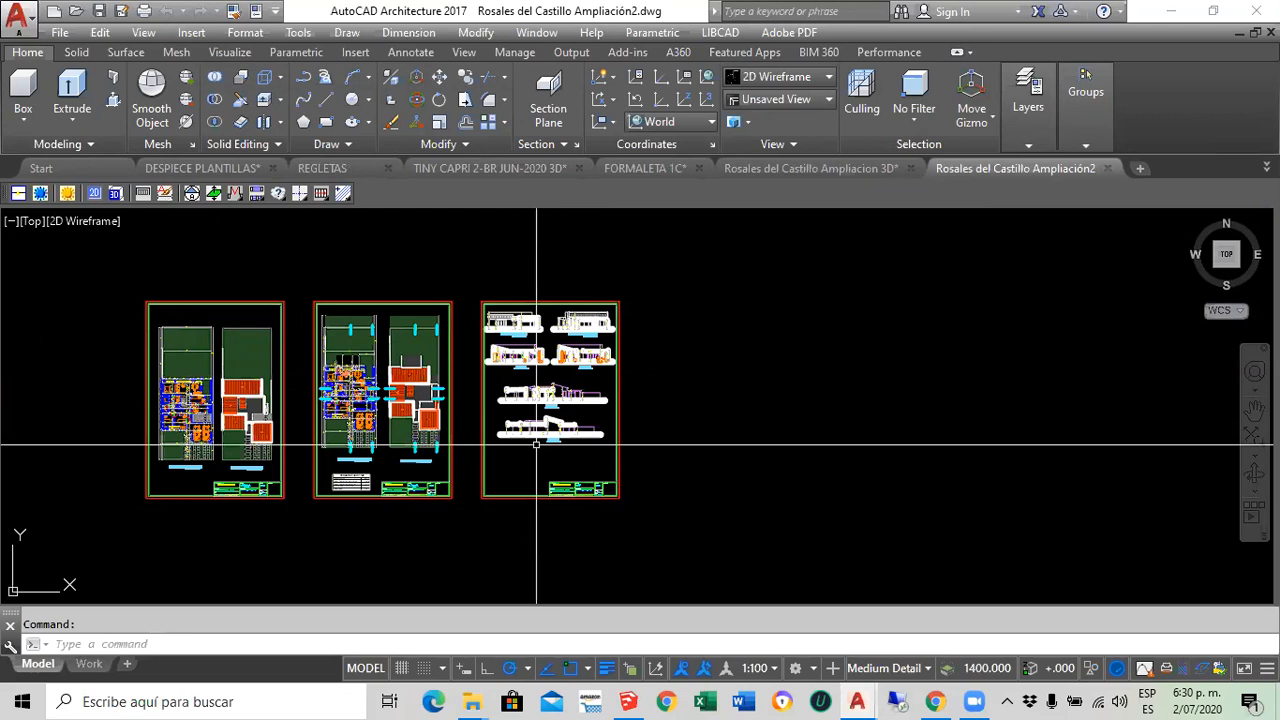
Examine the dimensioned sections Corte 1 and Corte 2 on the elevations and sections sheet
{"action": "scroll", "coordinate": [507, 321], "scroll_direction": "up", "scroll_amount": 8}
{"action": "scroll", "coordinate": [507, 321], "scroll_direction": "up", "scroll_amount": 5}
{"action": "scroll", "coordinate": [510, 370], "scroll_direction": "down", "scroll_amount": 7}
{"action": "scroll", "coordinate": [520, 380], "scroll_direction": "up", "scroll_amount": 6}
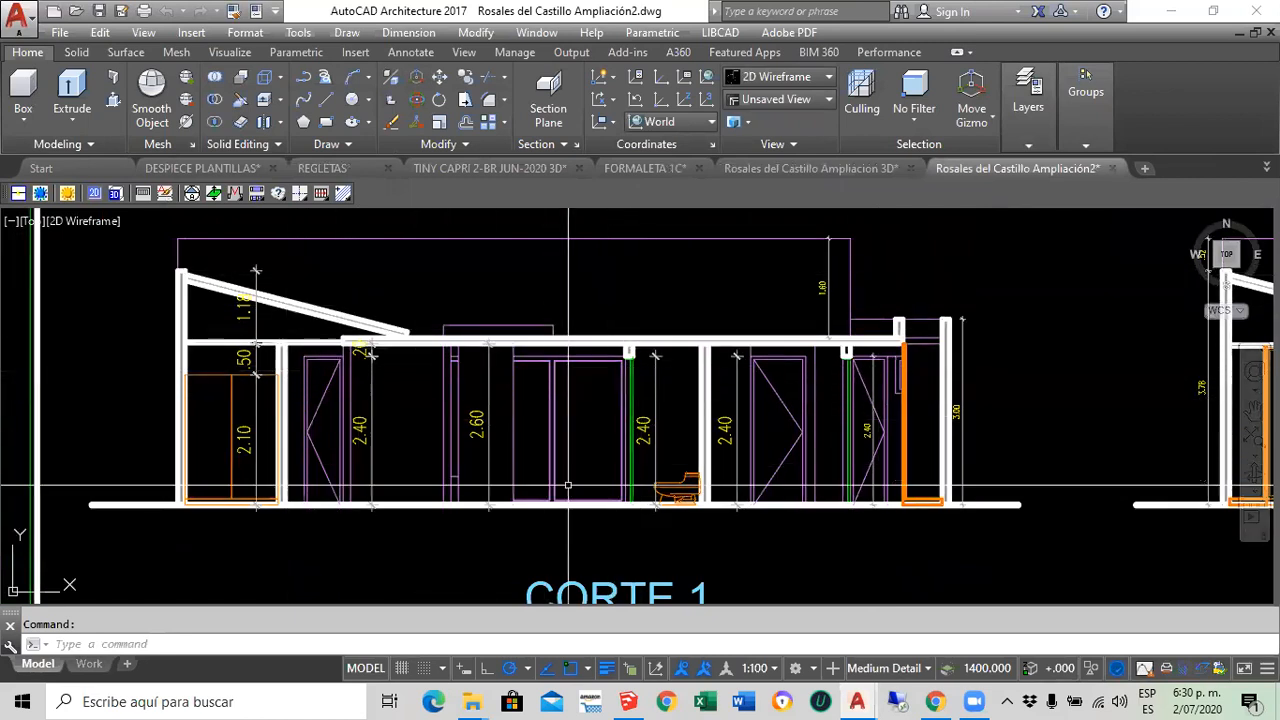
{"action": "scroll", "coordinate": [512, 412], "scroll_direction": "down", "scroll_amount": 8}
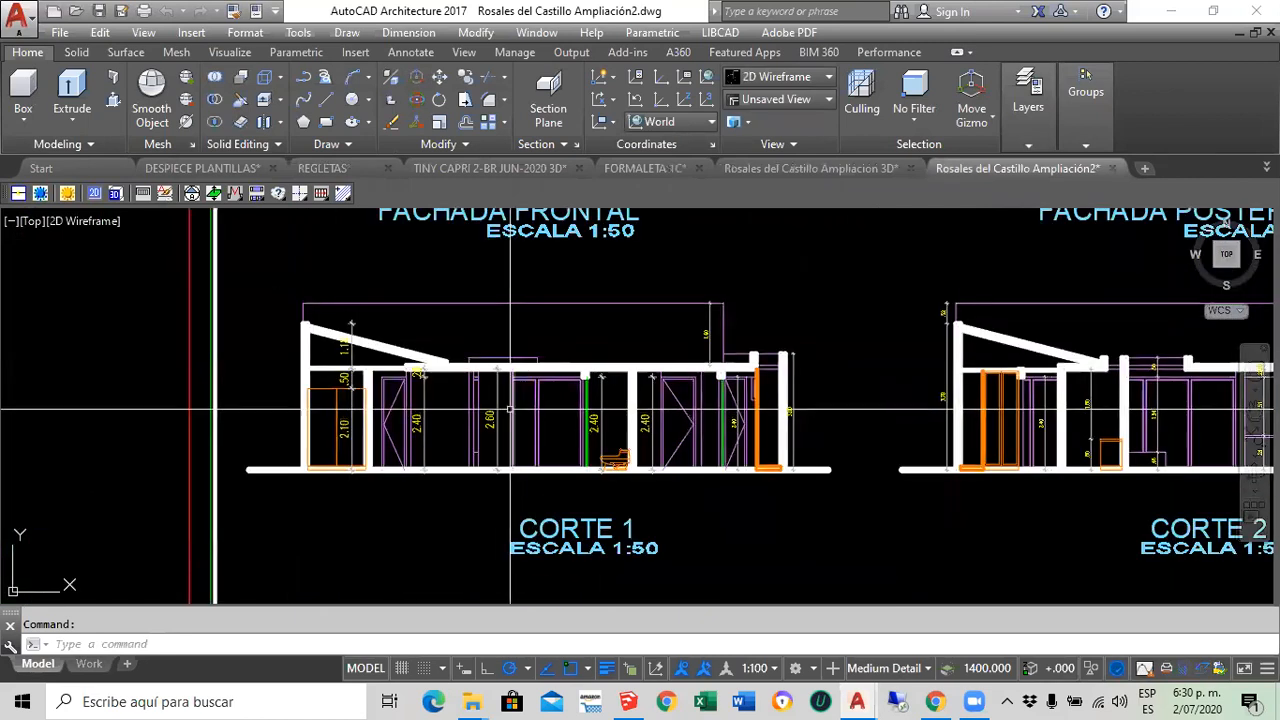
{"action": "scroll", "coordinate": [671, 425], "scroll_direction": "up", "scroll_amount": 8}
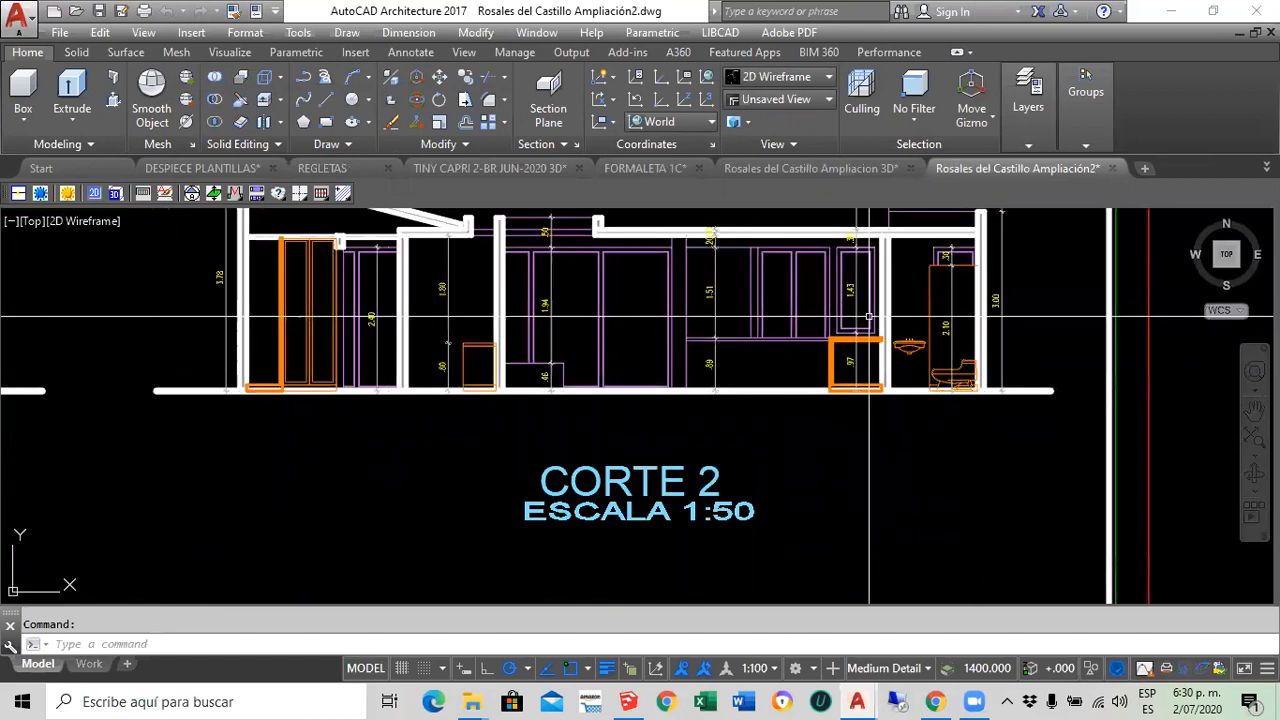
{"action": "scroll", "coordinate": [376, 252], "scroll_direction": "down", "scroll_amount": 8}
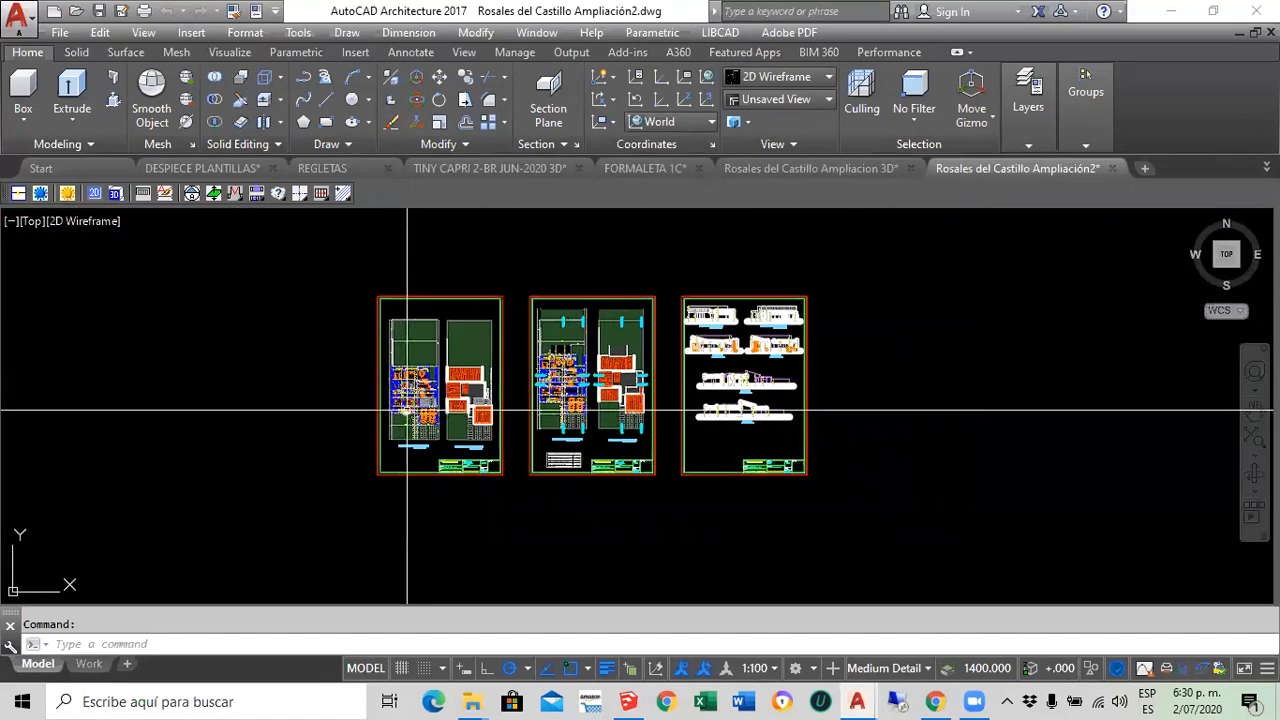
Examine the floor plan's section marks, walls and furniture, and the dimensions around the front bedroom windows
{"action": "scroll", "coordinate": [577, 400], "scroll_direction": "up", "scroll_amount": 2}
{"action": "scroll", "coordinate": [553, 398], "scroll_direction": "up", "scroll_amount": 6}
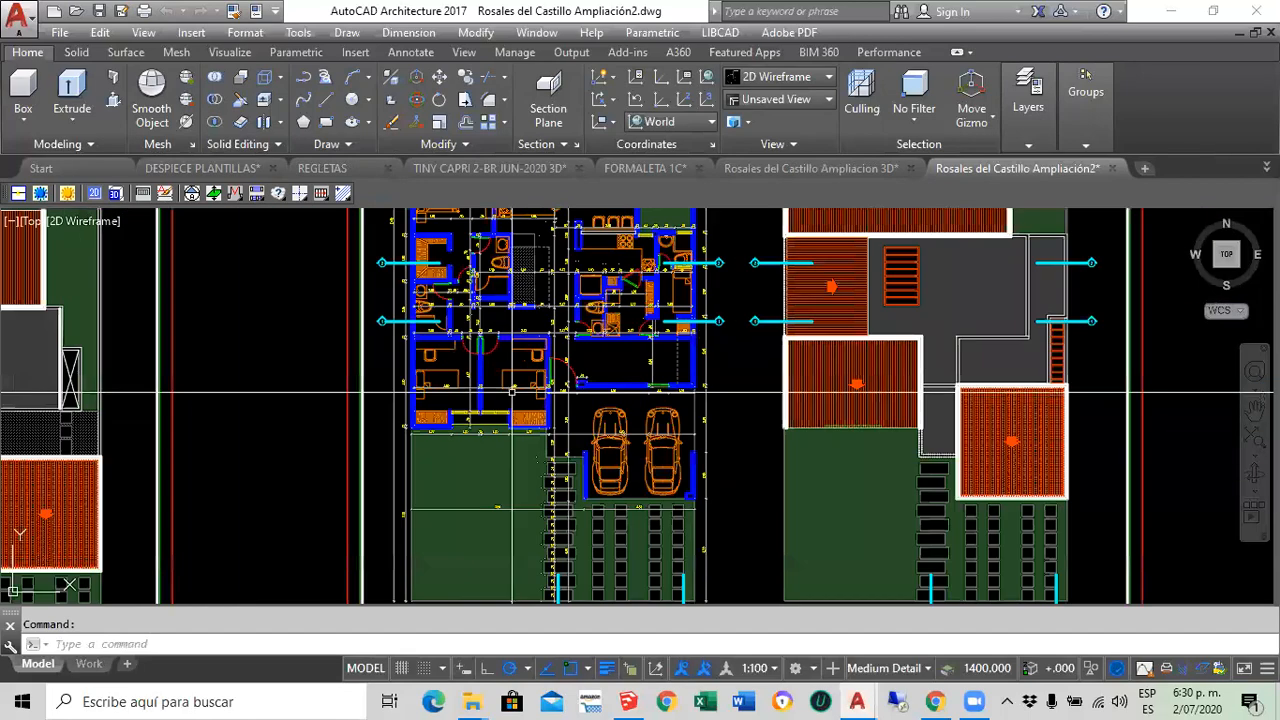
{"action": "middle_click_drag", "start_coordinate": [370, 389], "coordinate": [335, 403]}
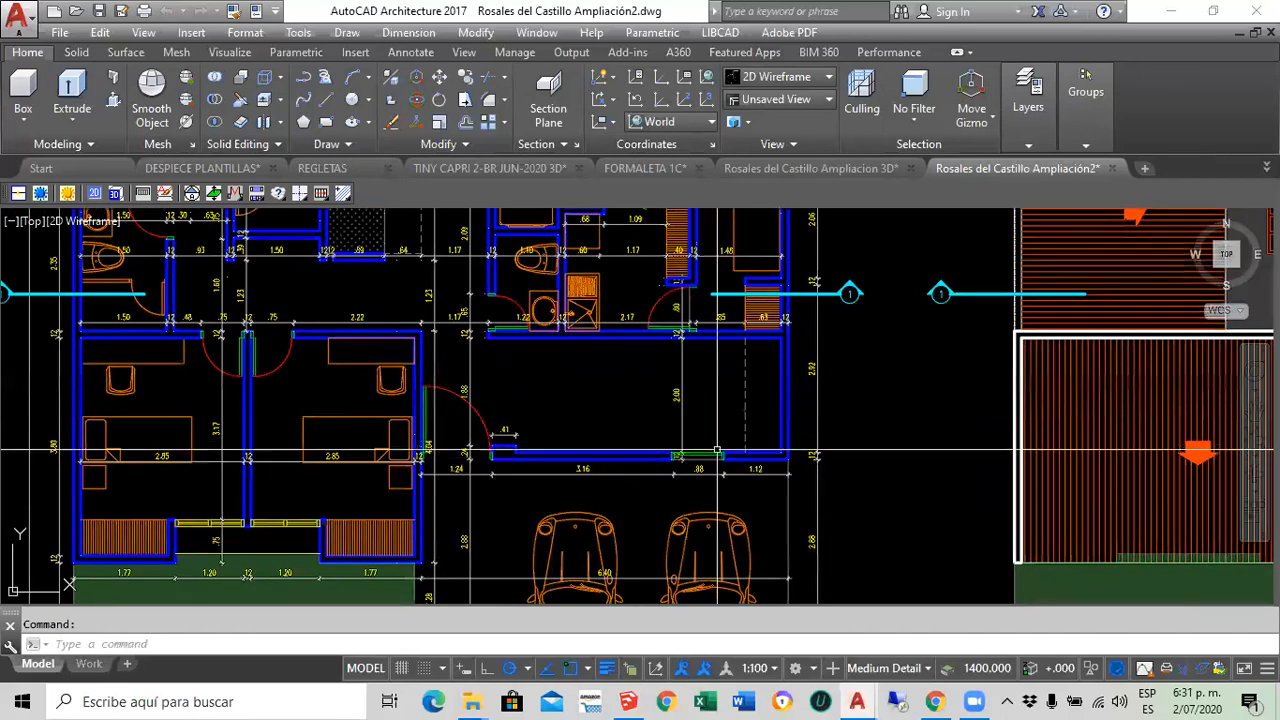
{"action": "scroll", "coordinate": [745, 441], "scroll_direction": "up", "scroll_amount": 4}
{"action": "middle_click_drag", "start_coordinate": [707, 438], "coordinate": [802, 522]}
{"action": "scroll", "coordinate": [802, 522], "scroll_direction": "down", "scroll_amount": 6}
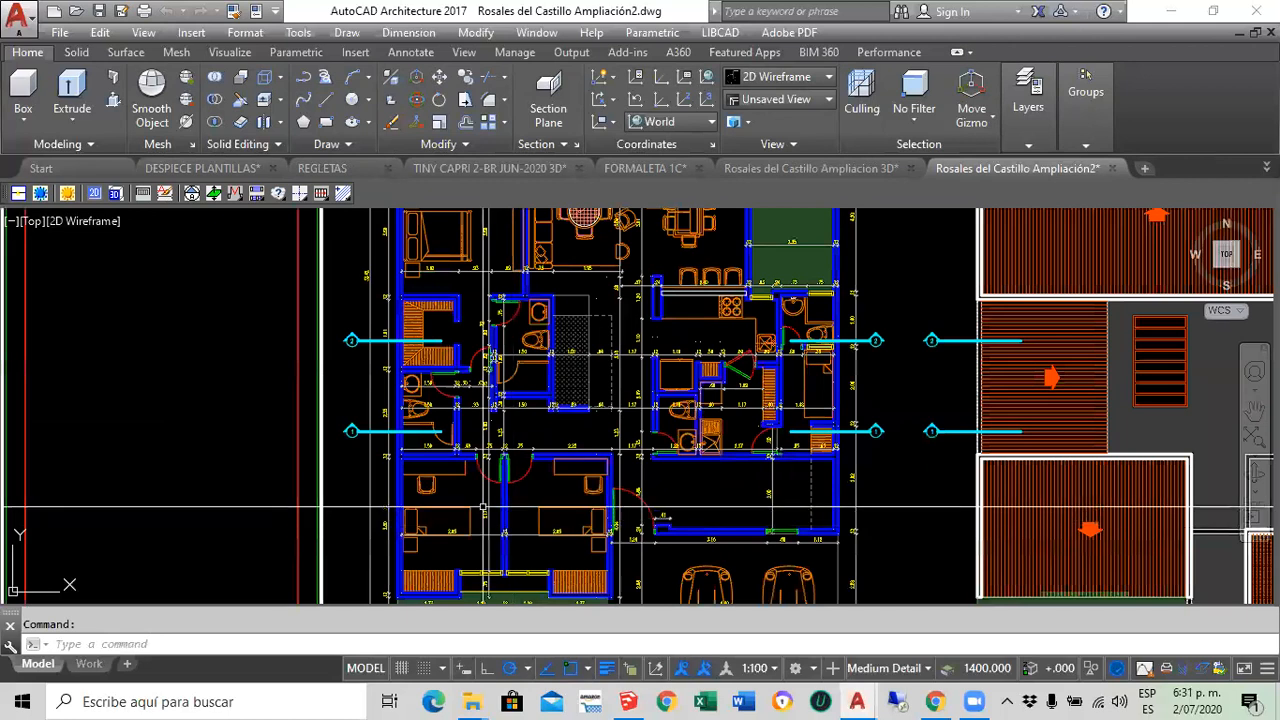
{"action": "scroll", "coordinate": [530, 510], "scroll_direction": "up", "scroll_amount": 6}
{"action": "middle_click_drag", "start_coordinate": [471, 500], "coordinate": [471, 340]}
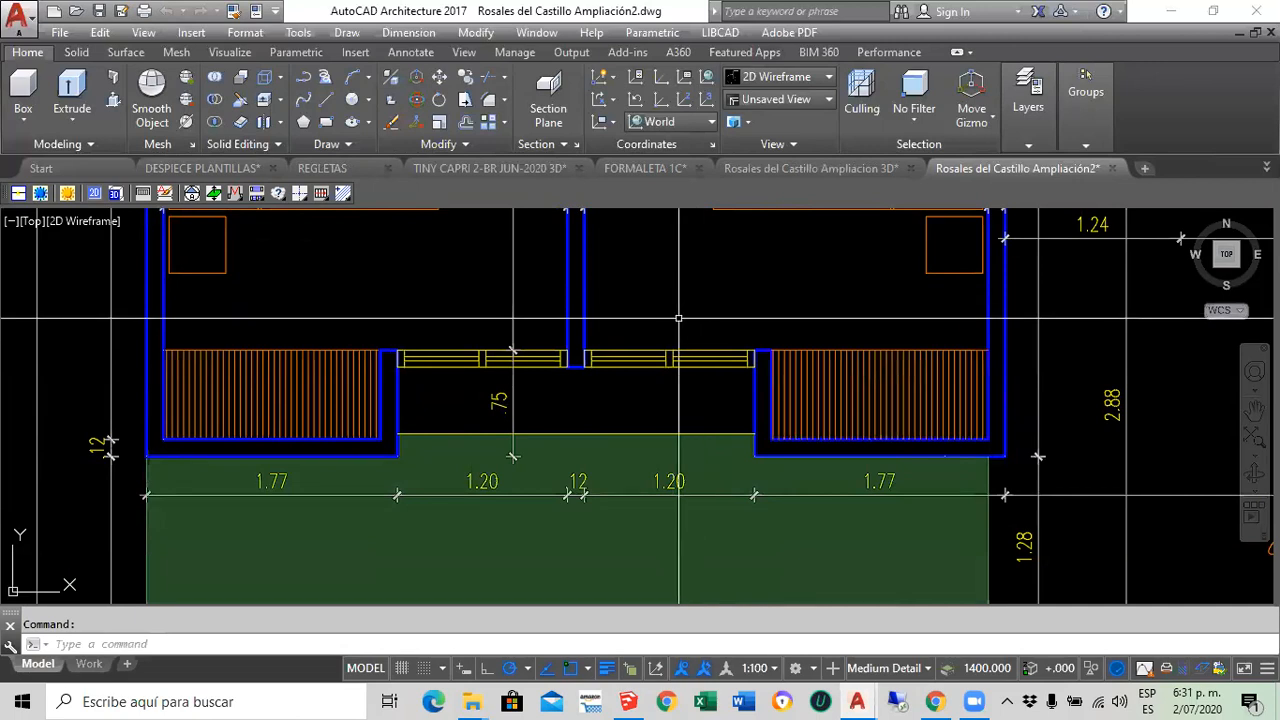
{"action": "middle_click_drag", "start_coordinate": [678, 318], "coordinate": [662, 351]}
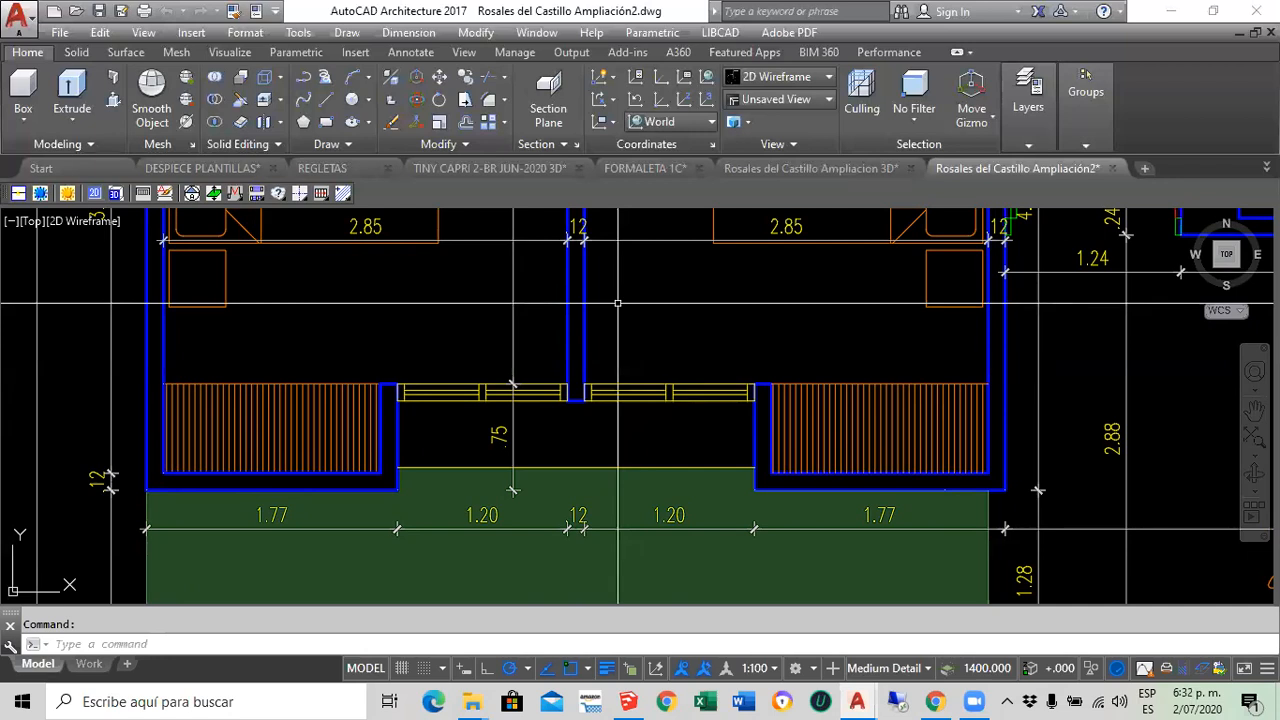
Examine how the first-floor plan draws the front bedrooms' cut walls, window frames and hatched closets against the projected edges
{"action": "scroll", "coordinate": [617, 302], "scroll_direction": "down", "scroll_amount": 5}
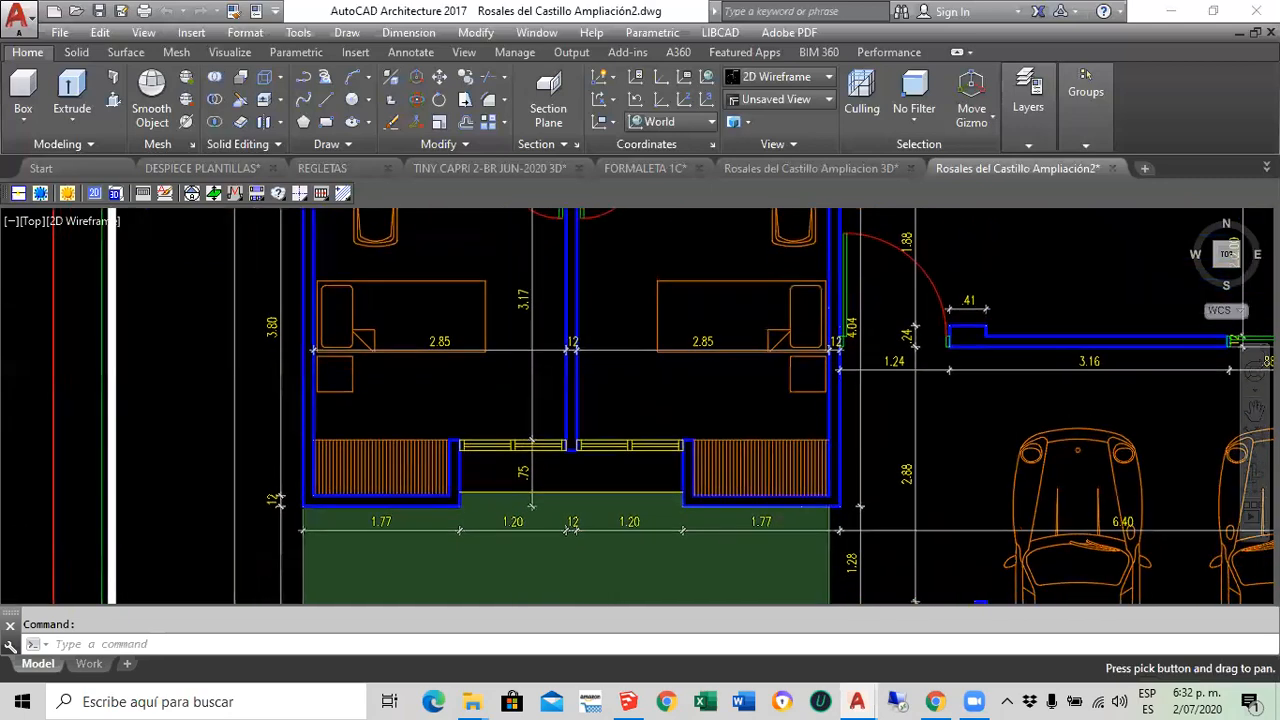
{"action": "mouse_move", "coordinate": [596, 362]}
{"action": "middle_mouse_down"}
{"action": "mouse_move", "coordinate": [555, 444]}
{"action": "mouse_move", "coordinate": [551, 431]}
{"action": "middle_mouse_up"}
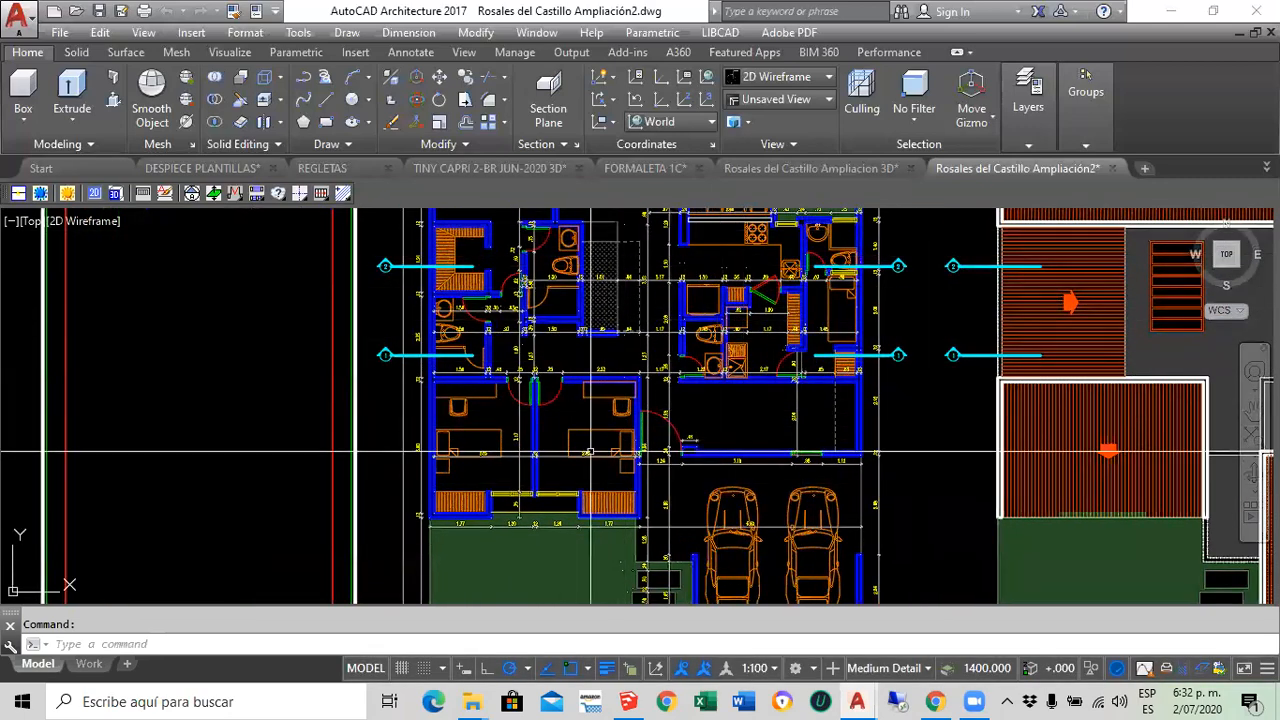
{"action": "scroll", "coordinate": [540, 441], "scroll_direction": "up", "scroll_amount": 6}
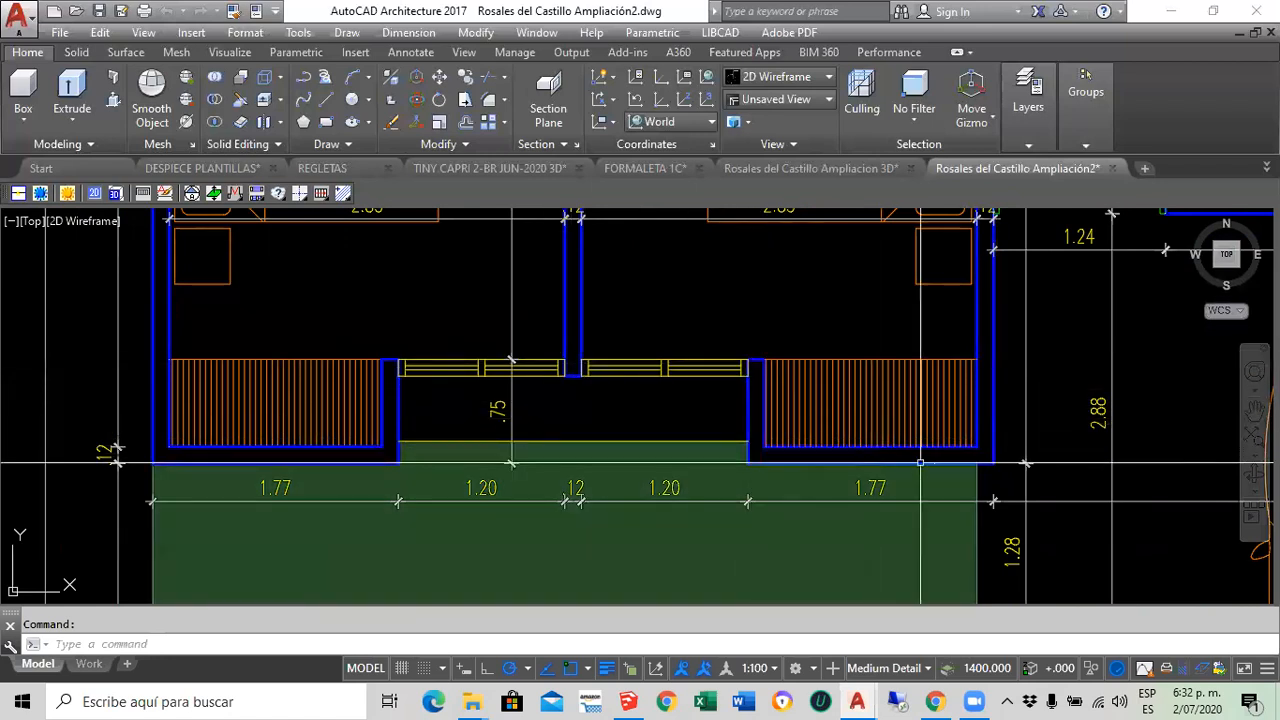
{"action": "scroll", "coordinate": [634, 355], "scroll_direction": "down", "scroll_amount": 4}
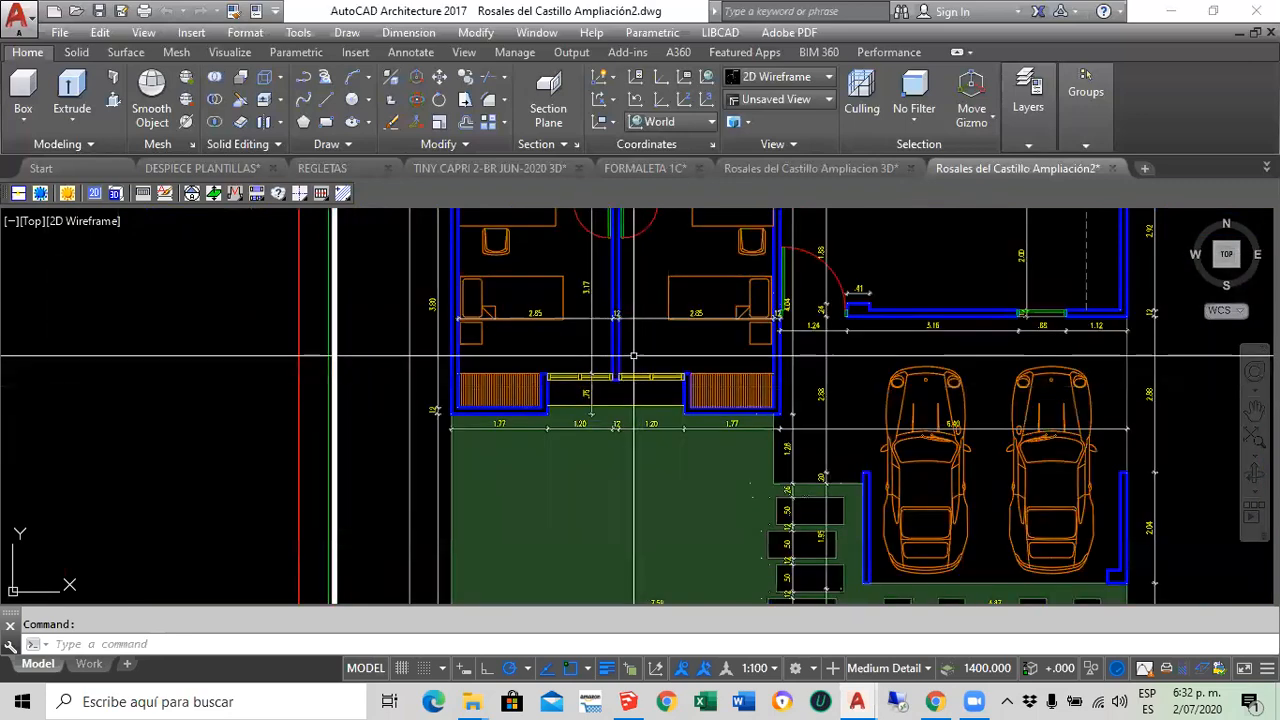
{"action": "scroll", "coordinate": [634, 355], "scroll_direction": "up", "scroll_amount": 2}
{"action": "scroll", "coordinate": [660, 355], "scroll_direction": "down", "scroll_amount": 5}
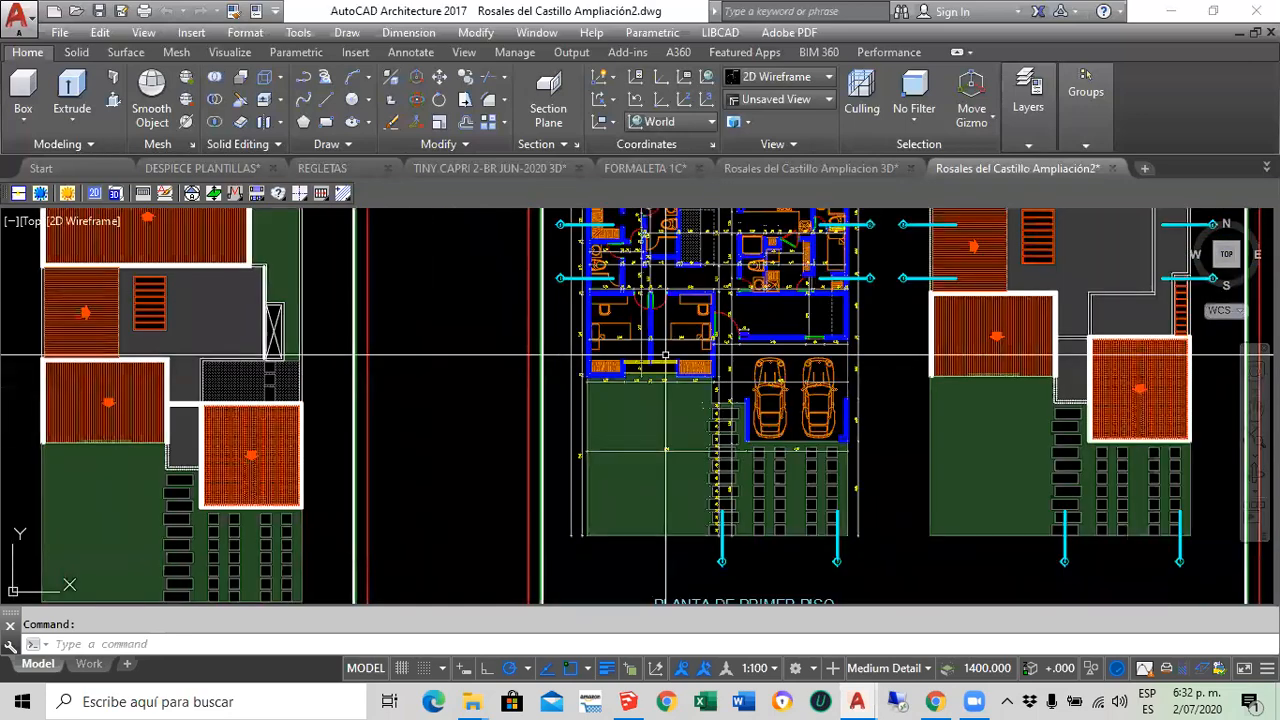
{"action": "scroll", "coordinate": [665, 355], "scroll_direction": "up", "scroll_amount": 10}
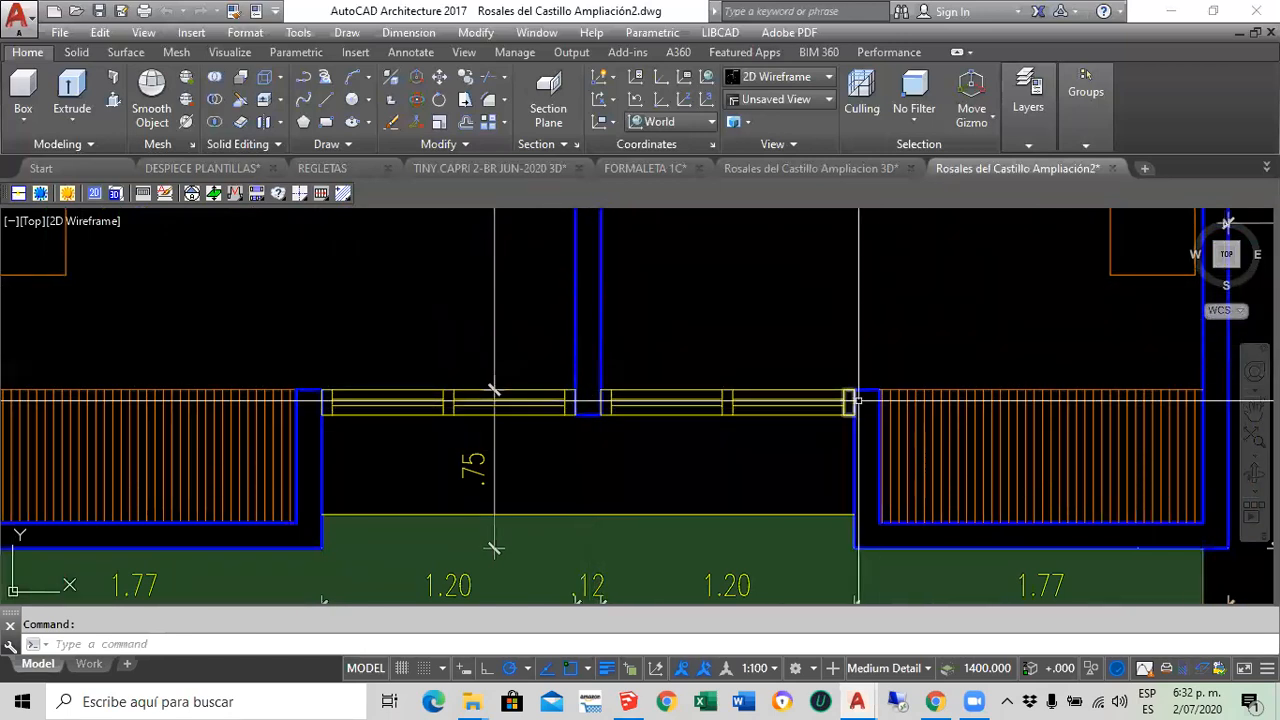
{"action": "scroll", "coordinate": [735, 450], "scroll_direction": "down", "scroll_amount": 4}
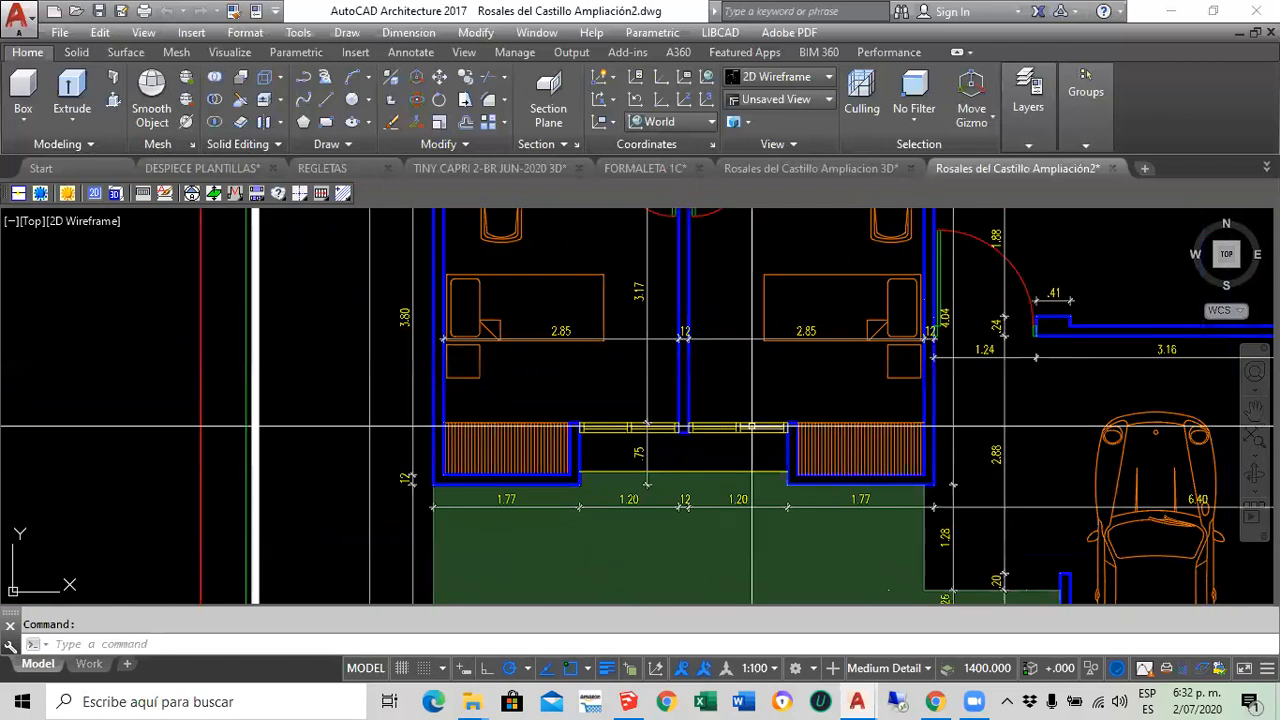
{"action": "scroll", "coordinate": [688, 335], "scroll_direction": "up", "scroll_amount": 2}
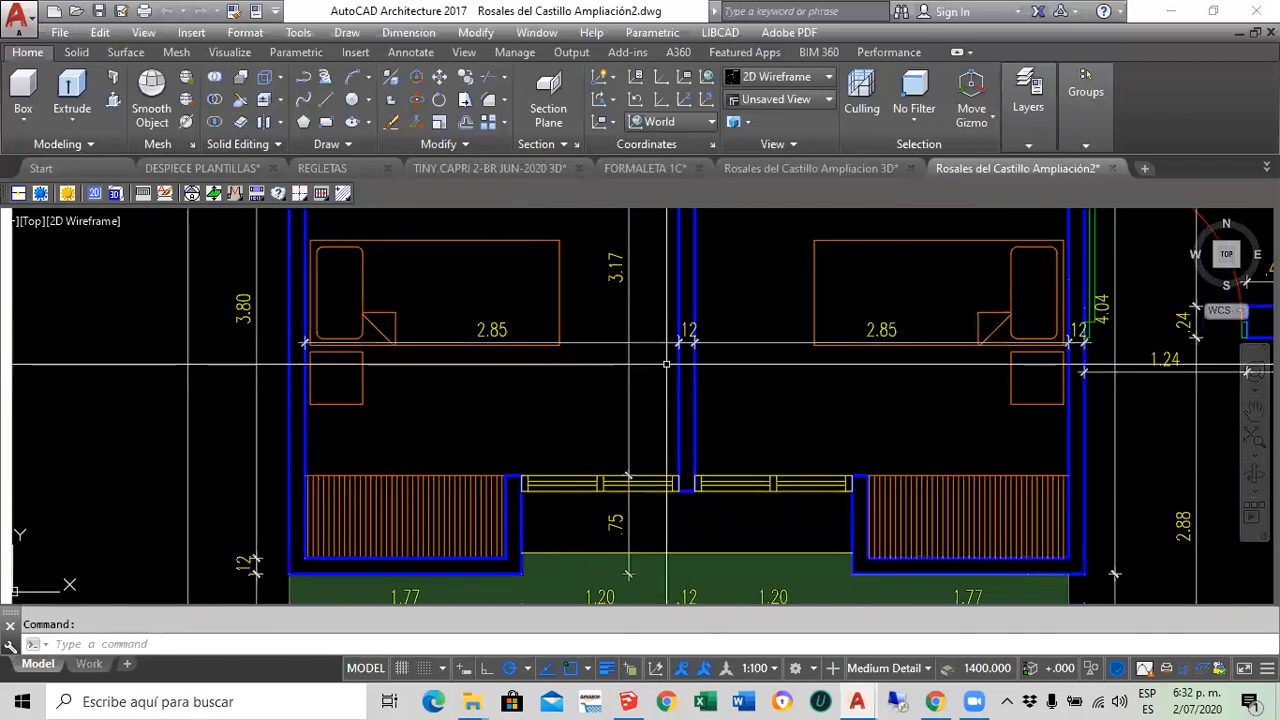
{"action": "scroll", "coordinate": [608, 416], "scroll_direction": "up", "scroll_amount": 3}
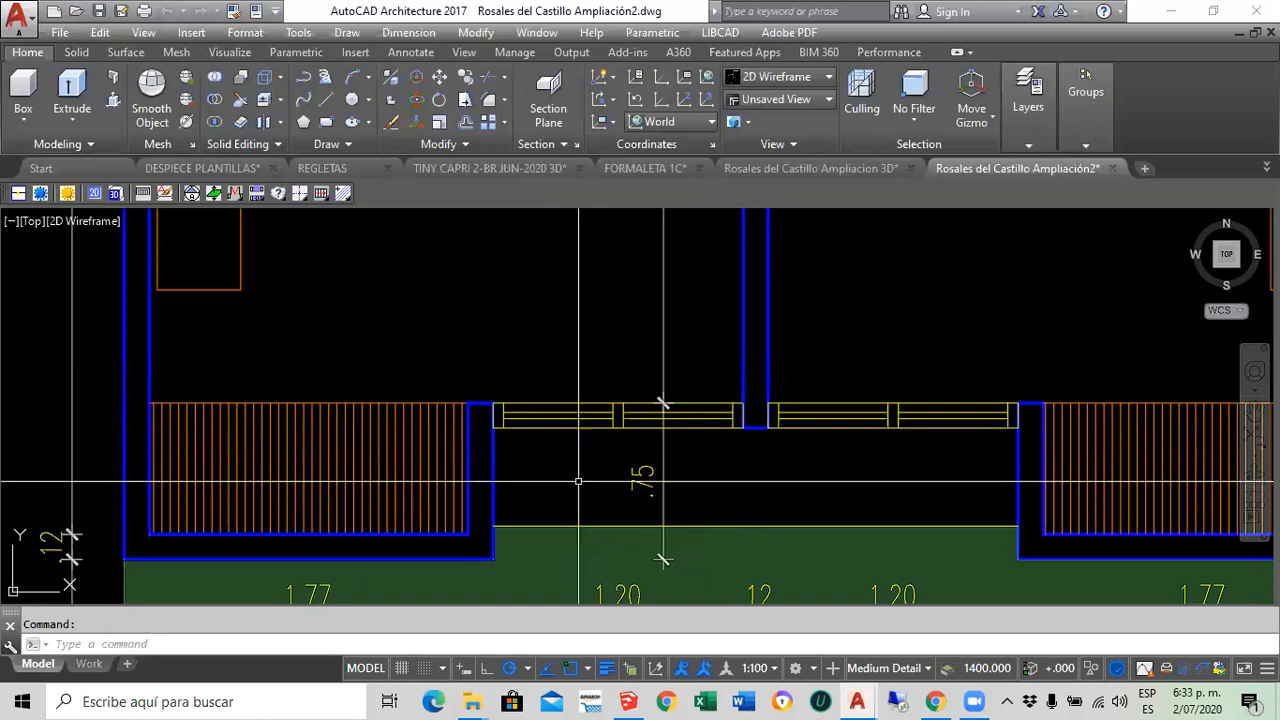
{"action": "scroll", "coordinate": [590, 500], "scroll_direction": "down", "scroll_amount": 4}
{"action": "scroll", "coordinate": [635, 320], "scroll_direction": "up", "scroll_amount": 2}
Examine the plan's kitchen, bathrooms, bar counter and living-dining area, and compare the sheets of plans, elevations and sections
{"action": "middle_click_drag", "start_coordinate": [634, 329], "coordinate": [617, 465]}
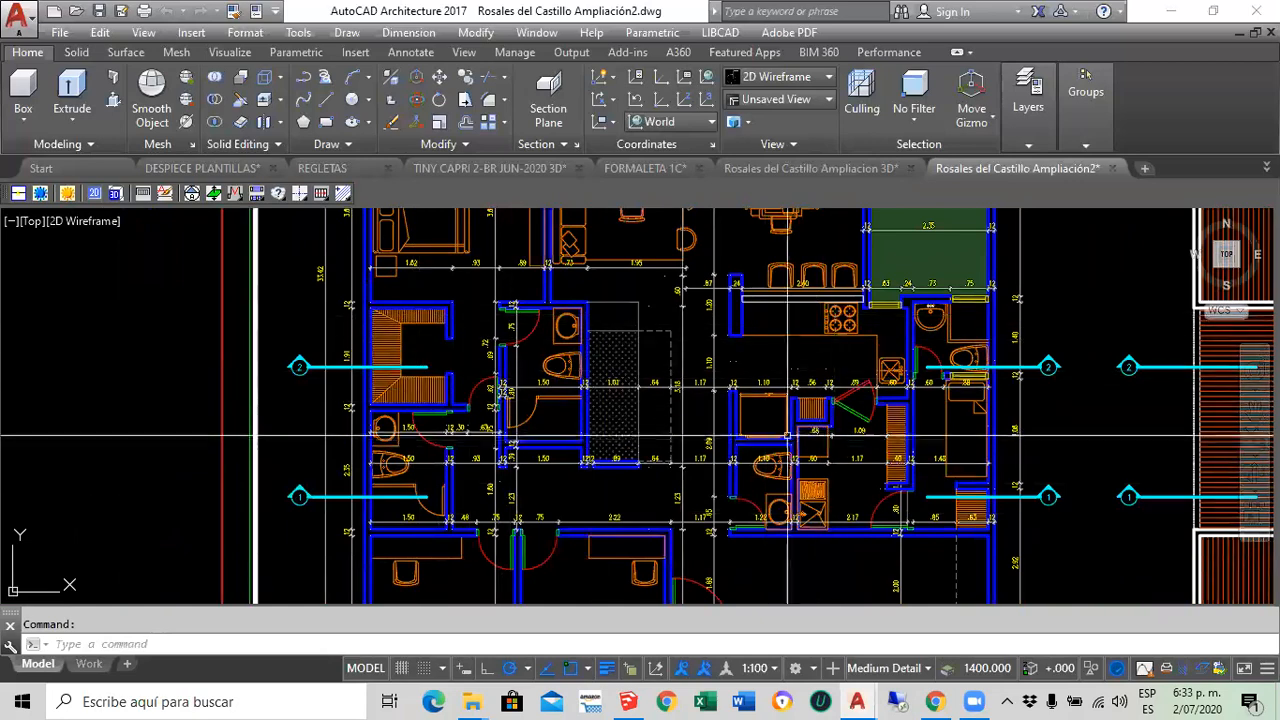
{"action": "scroll", "coordinate": [815, 365], "scroll_direction": "up", "scroll_amount": 5}
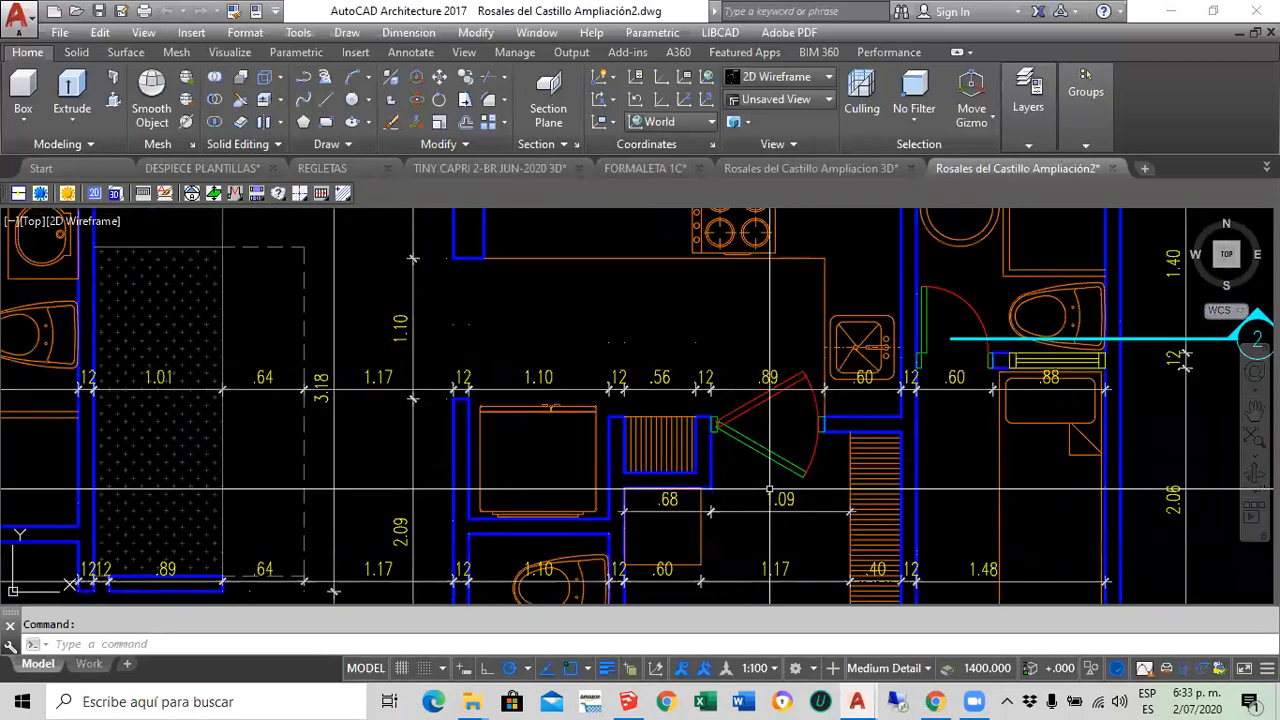
{"action": "scroll", "coordinate": [727, 469], "scroll_direction": "down", "scroll_amount": 5}
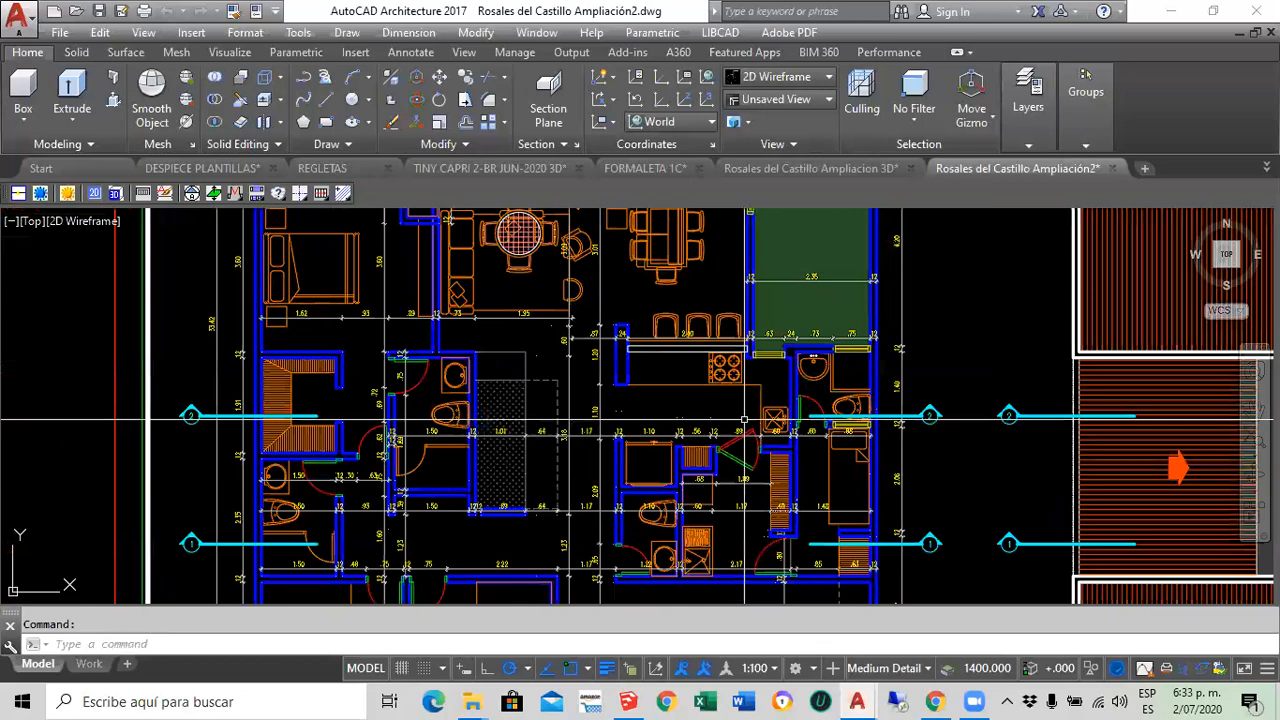
{"action": "scroll", "coordinate": [659, 347], "scroll_direction": "up", "scroll_amount": 5}
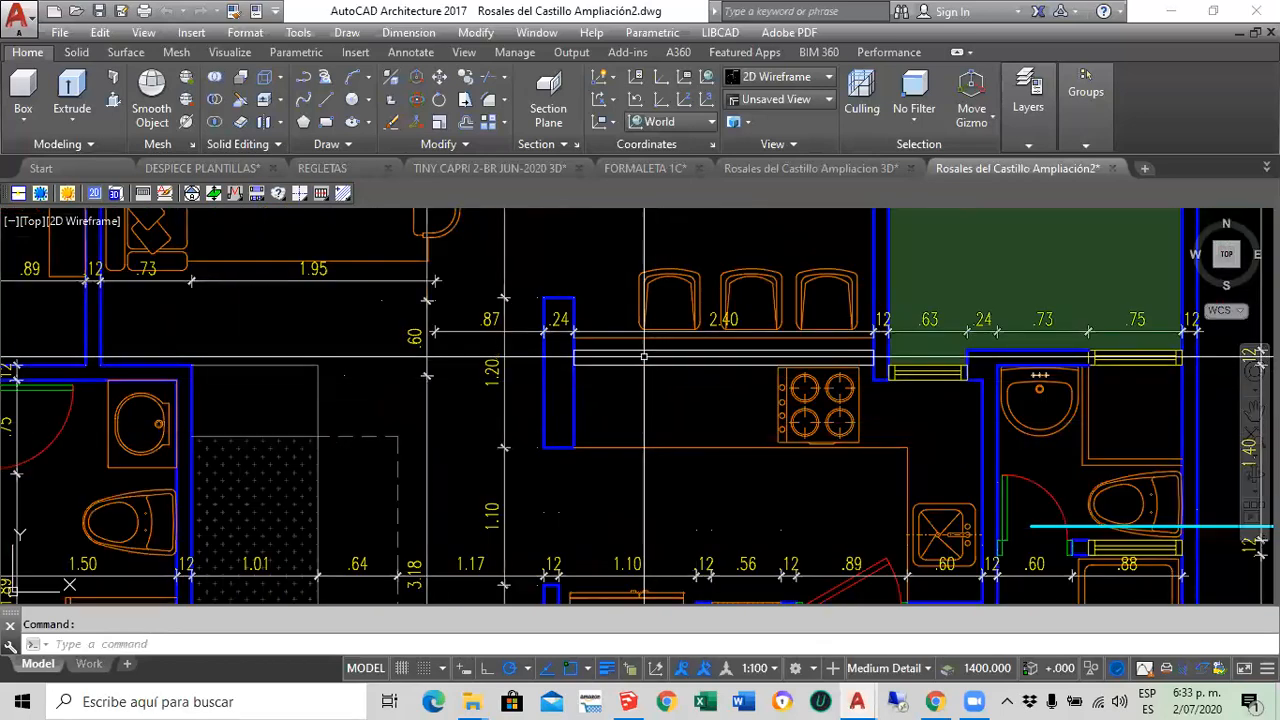
{"action": "scroll", "coordinate": [700, 485], "scroll_direction": "down", "scroll_amount": 6}
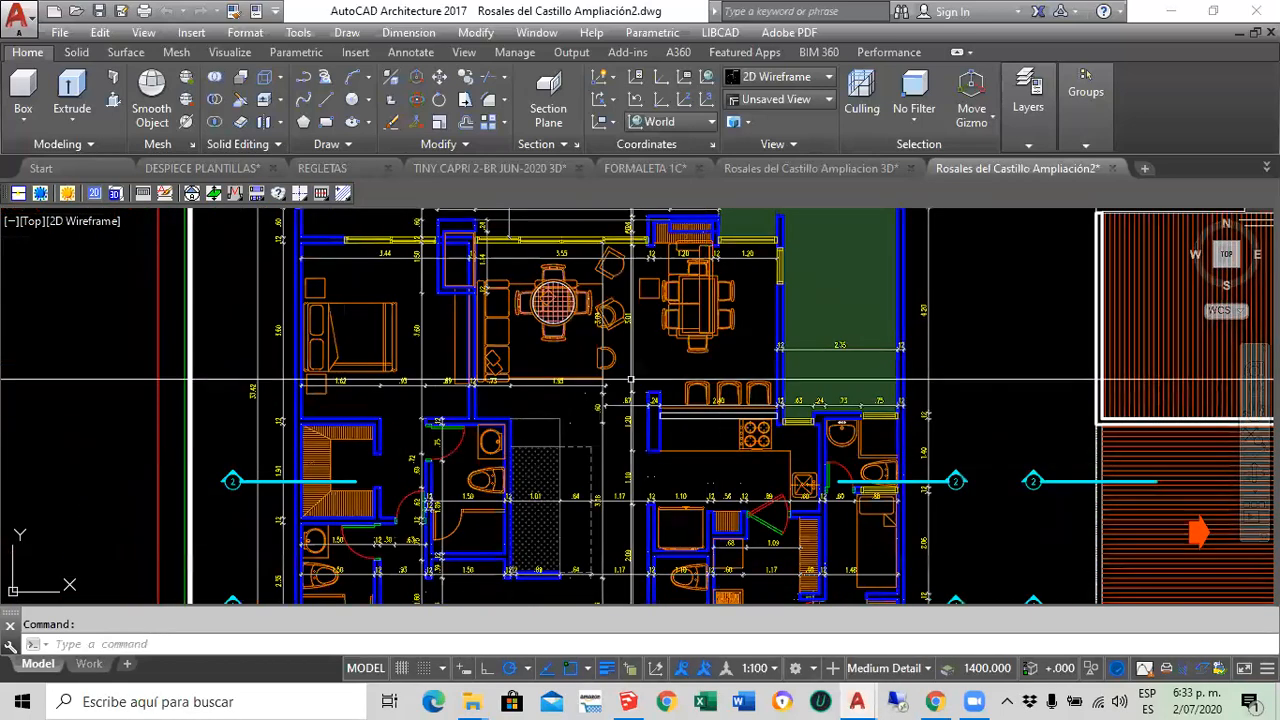
{"action": "scroll", "coordinate": [665, 545], "scroll_direction": "up", "scroll_amount": 2}
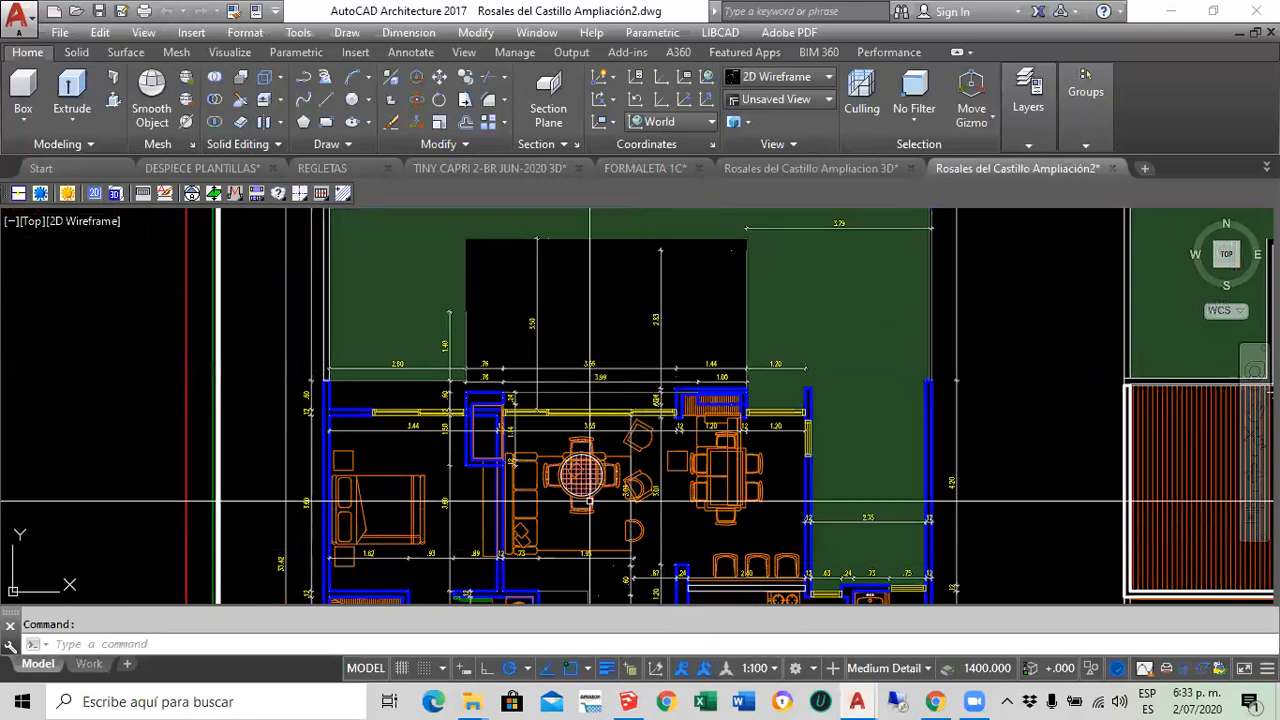
{"action": "middle_click_drag", "start_coordinate": [570, 359], "coordinate": [572, 445]}
{"action": "scroll", "coordinate": [580, 258], "scroll_direction": "down", "scroll_amount": 5}
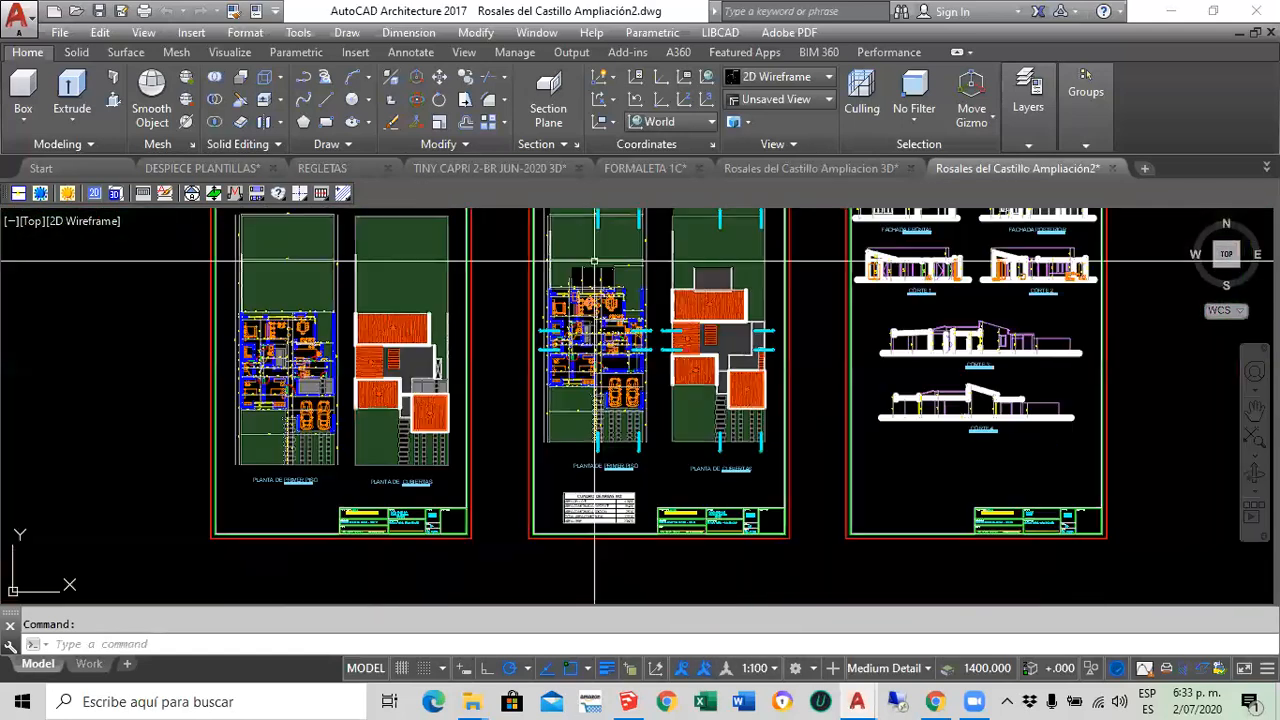
{"action": "scroll", "coordinate": [591, 270], "scroll_direction": "up", "scroll_amount": 2}
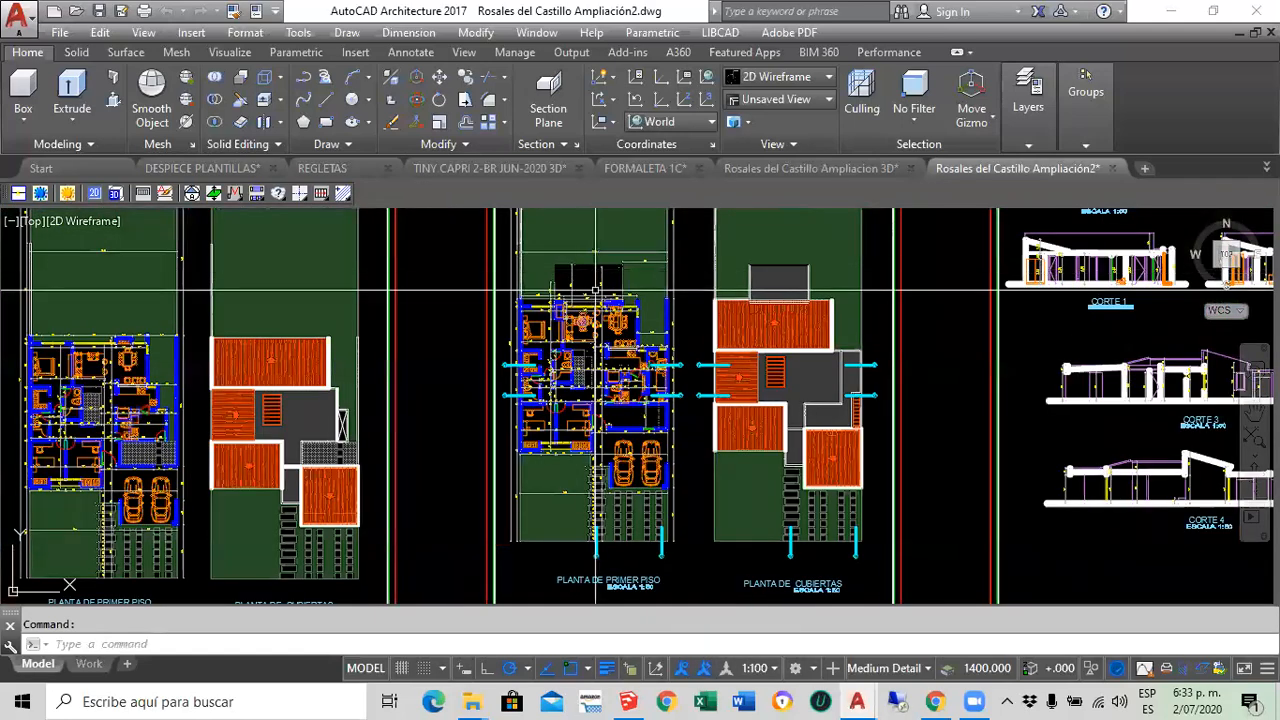
Switch to the Rosales del Castillo Ampliacion 3D drawing and create a layer named SECCIONADO
{"action": "left_click", "coordinate": [813, 168]}
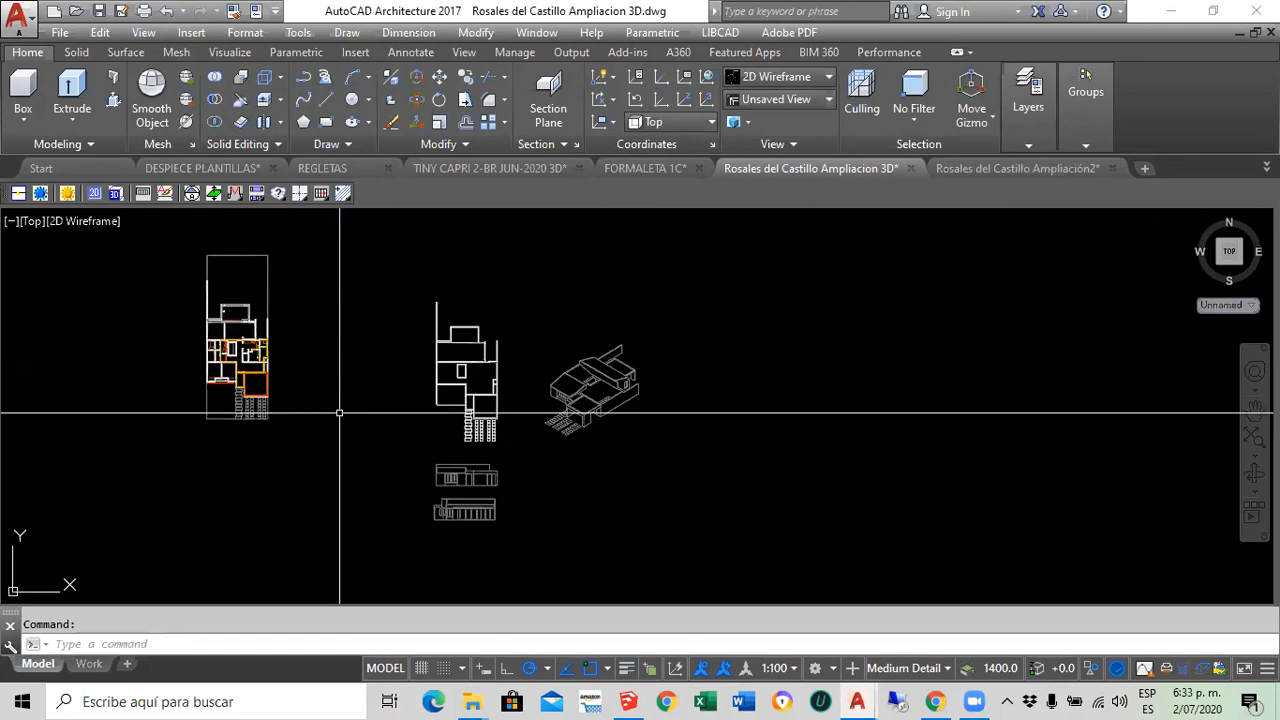
{"action": "left_click", "coordinate": [1028, 100]}
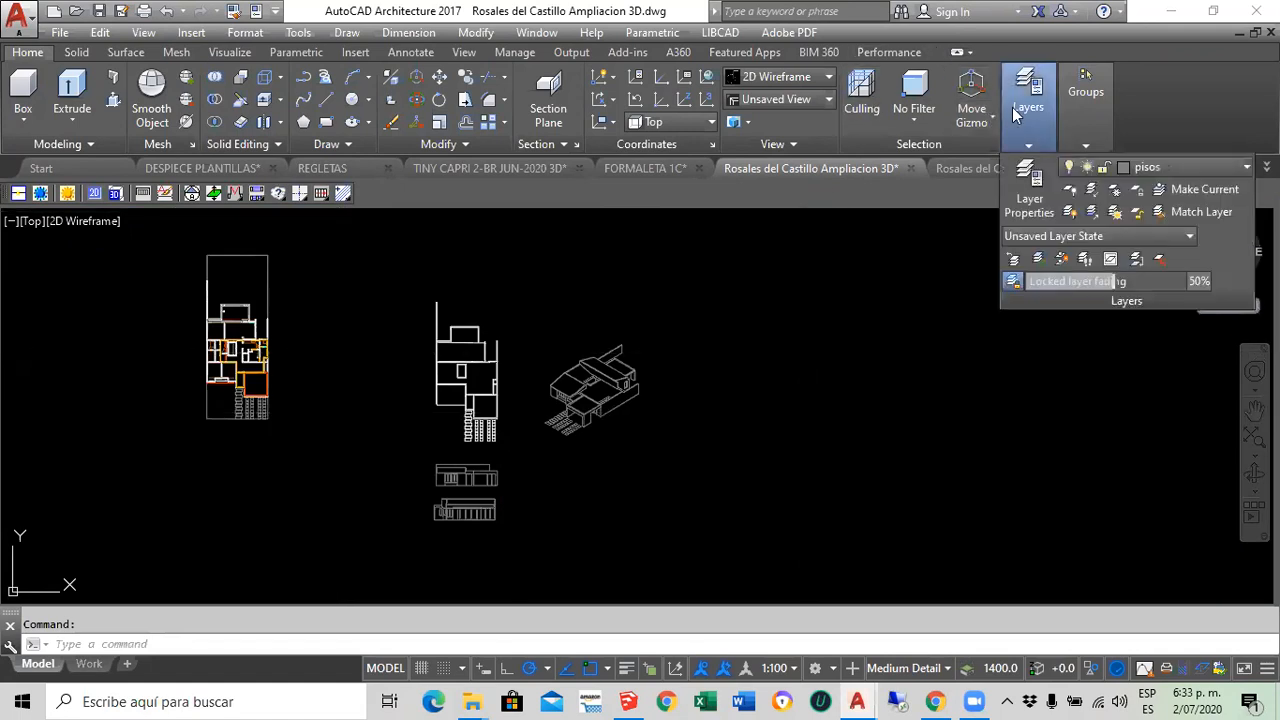
{"action": "left_click", "coordinate": [1024, 190]}
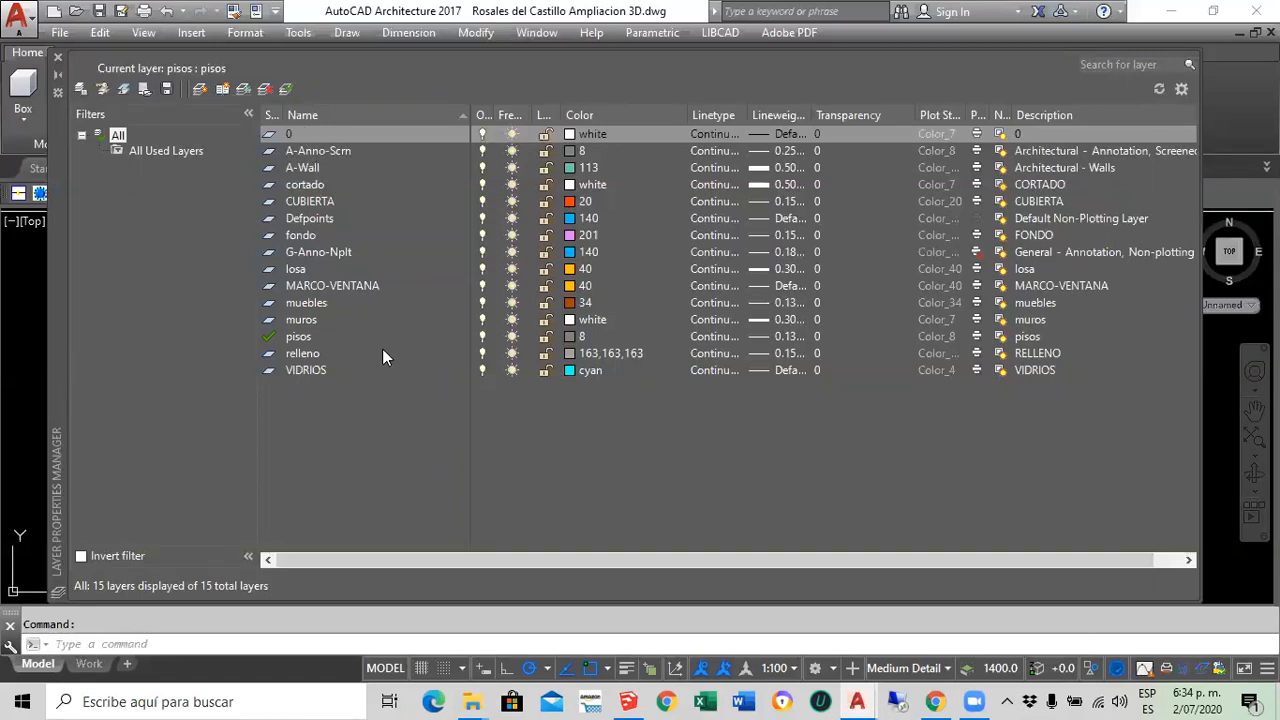
{"action": "left_click", "coordinate": [199, 90]}
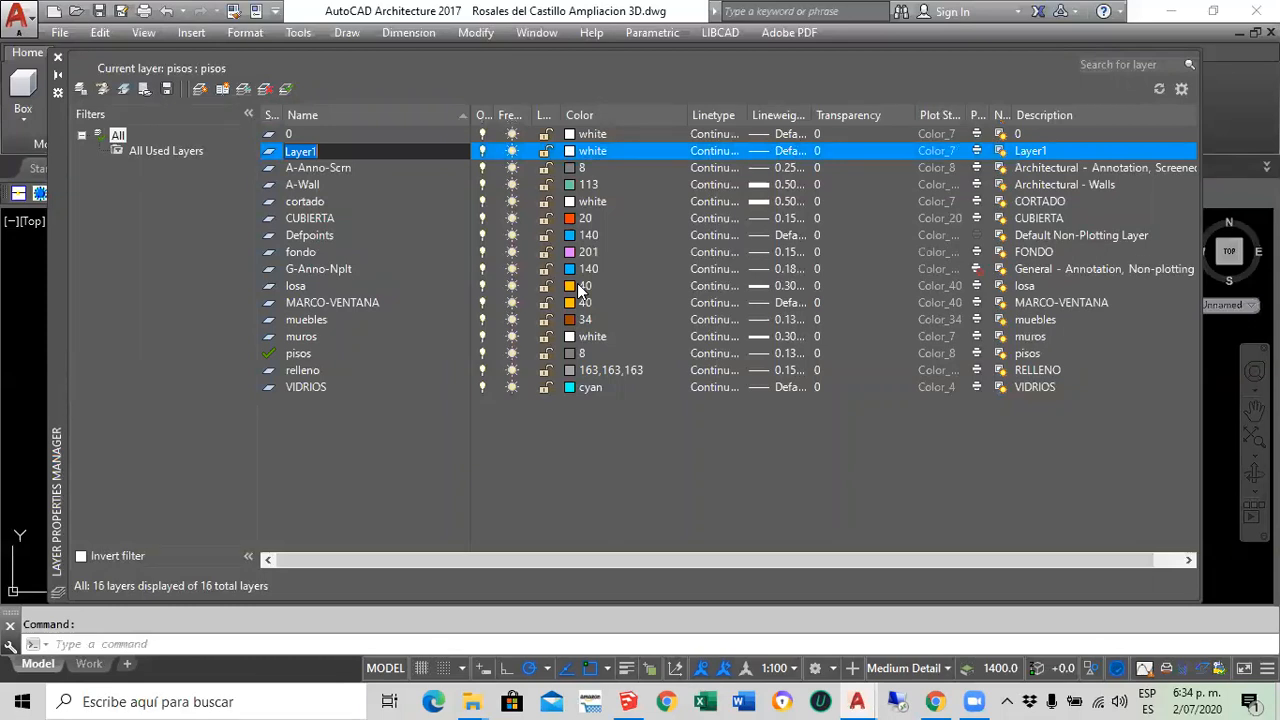
{"action": "type", "text": "SECCIONADO"}
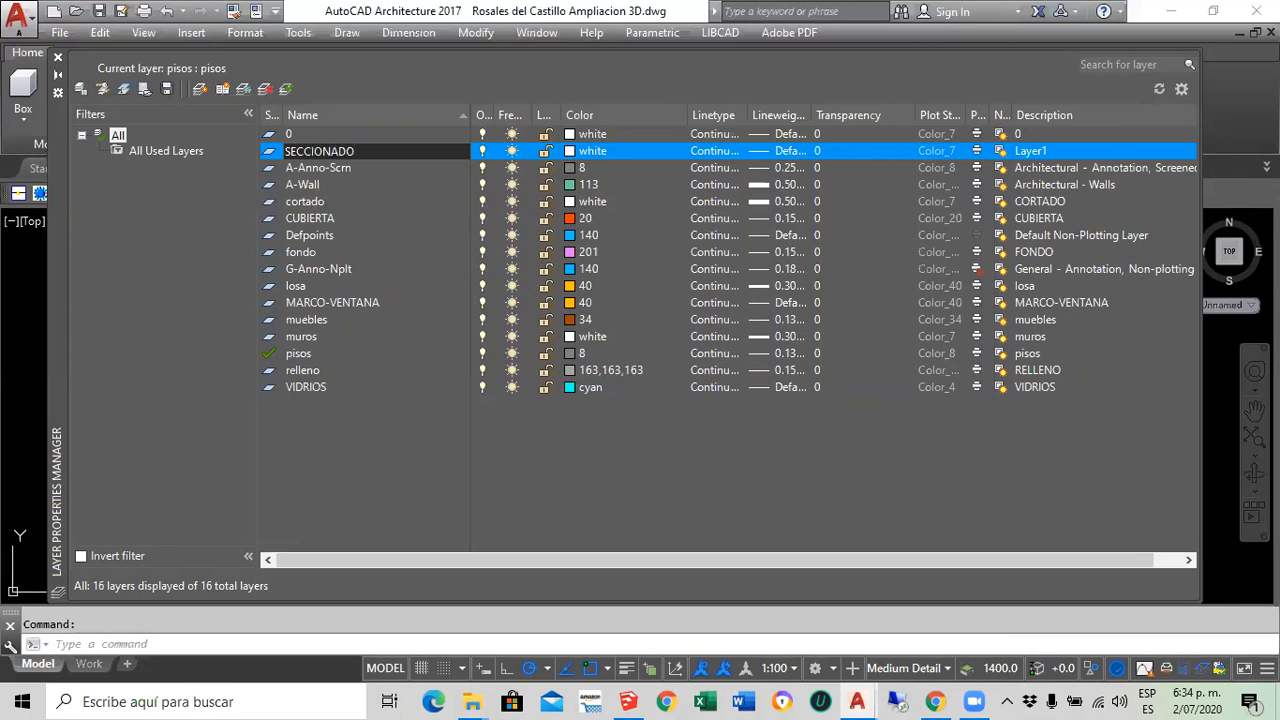
{"action": "key", "text": "Return"}
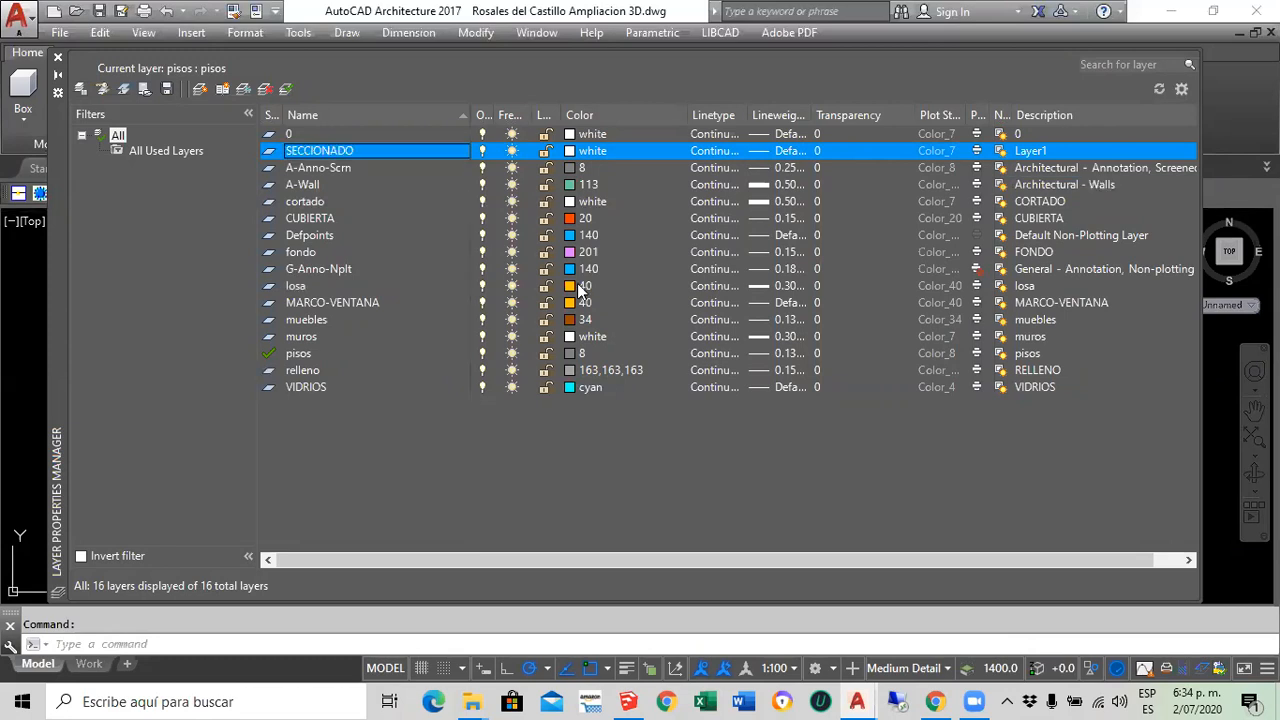
Create two more layers named RELLENO INTERIOR and PROYECCION AL FONDO
{"action": "key", "text": "alt+n"}
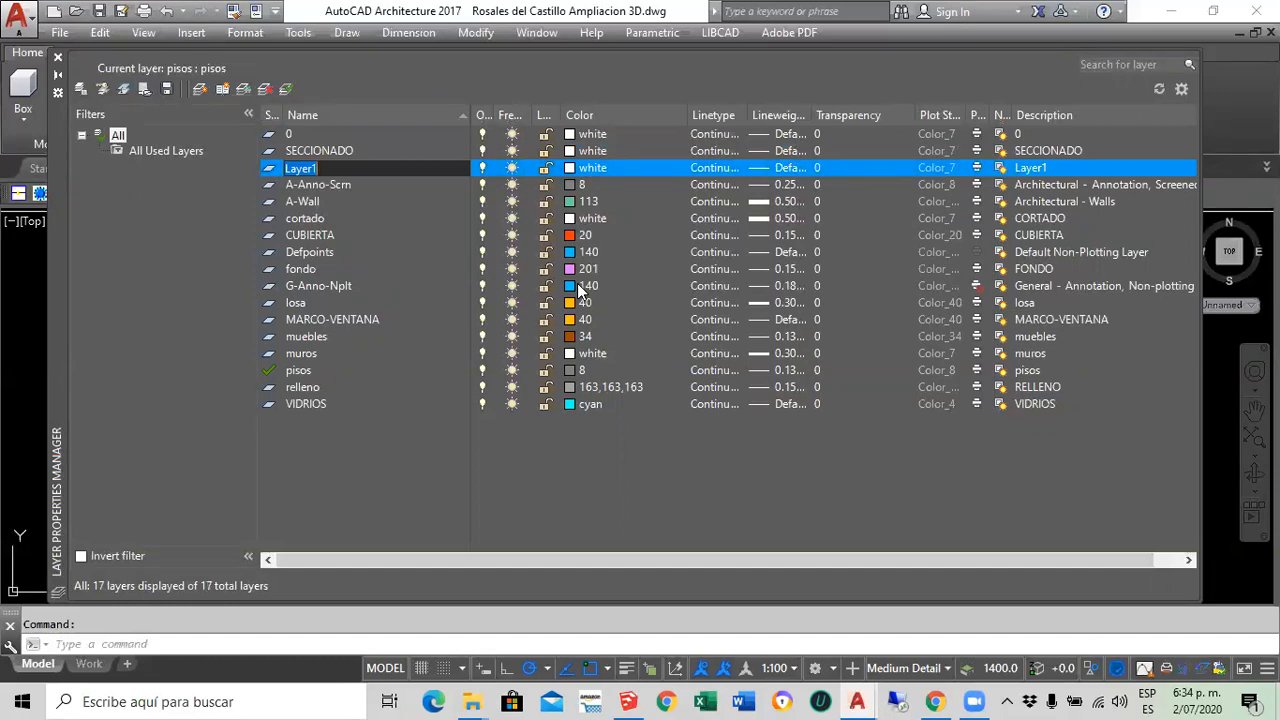
{"action": "type", "text": "RELLENO INTERIOR"}
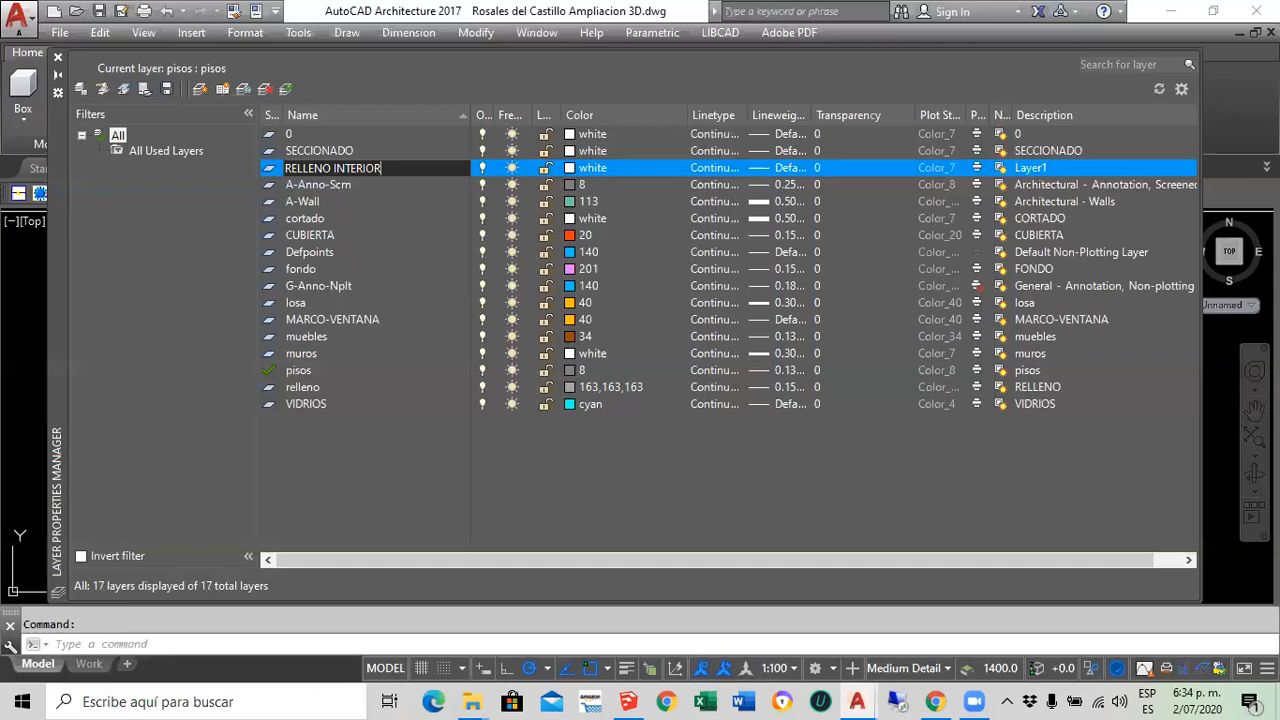
{"action": "key", "text": "Return"}
{"action": "key", "text": "alt+n"}
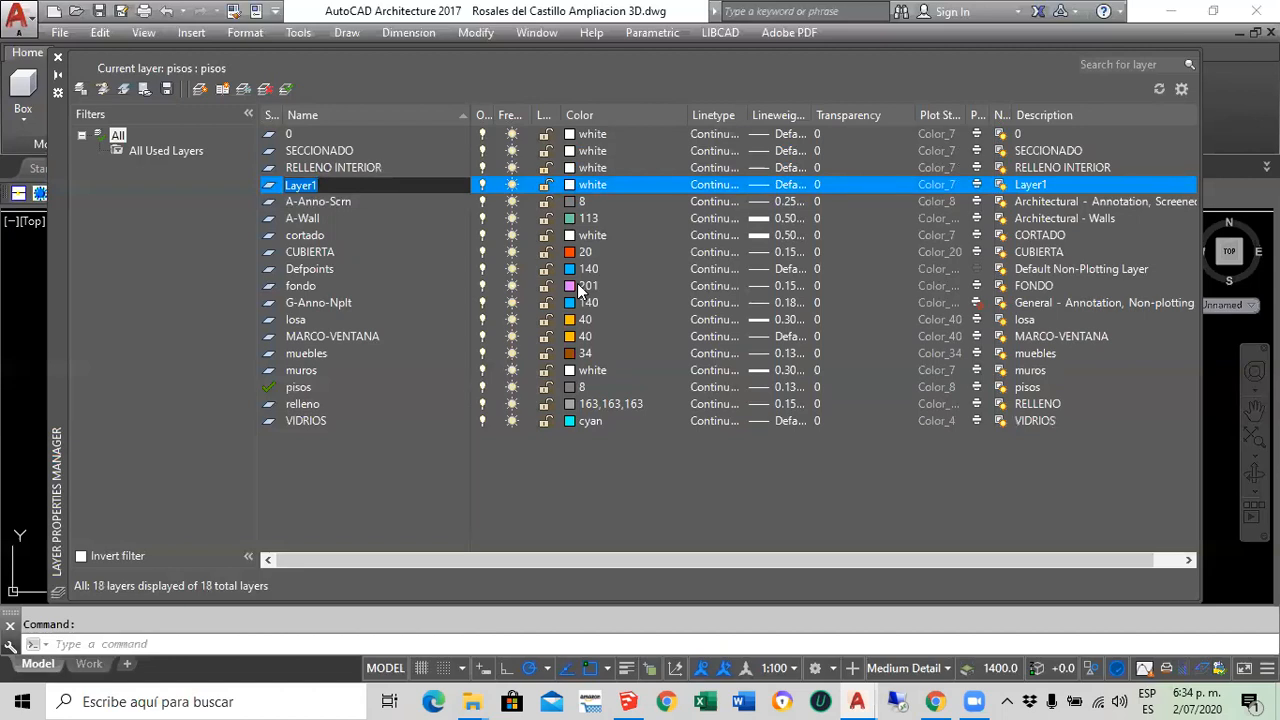
{"action": "type", "text": "PROYECCION AL FO"}
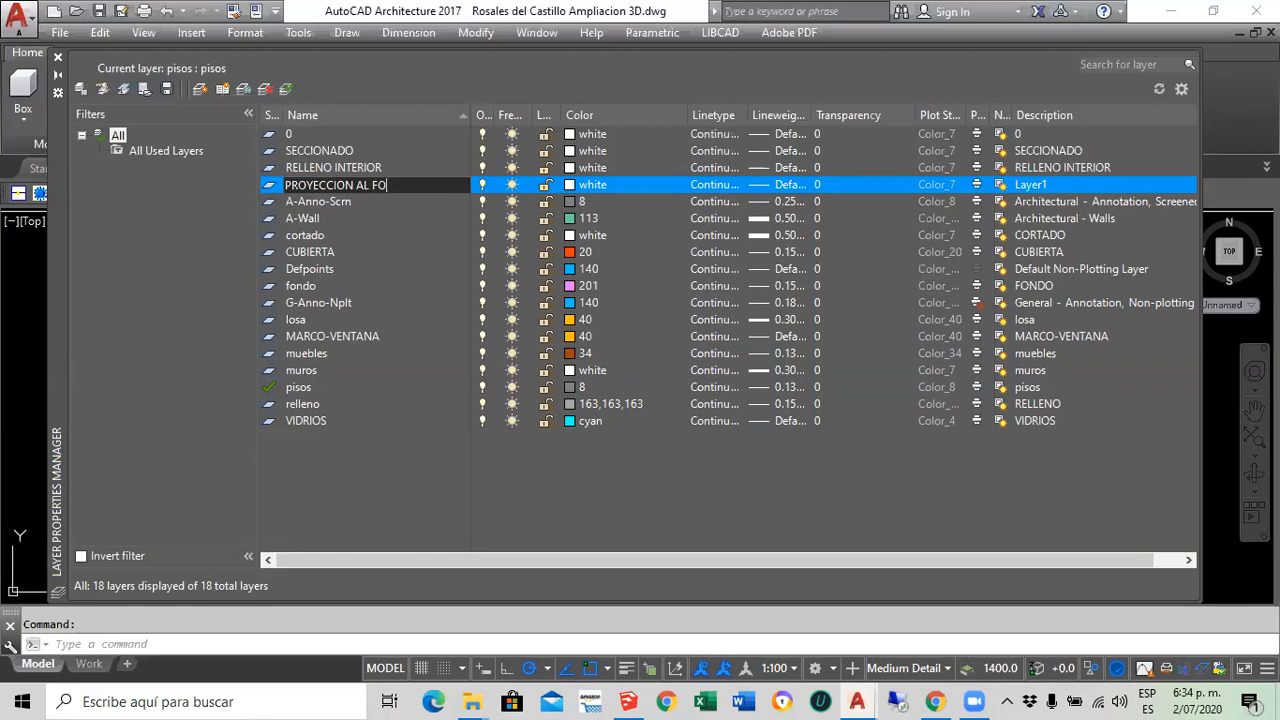
{"action": "type", "text": "NDO"}
{"action": "key", "text": "Return"}
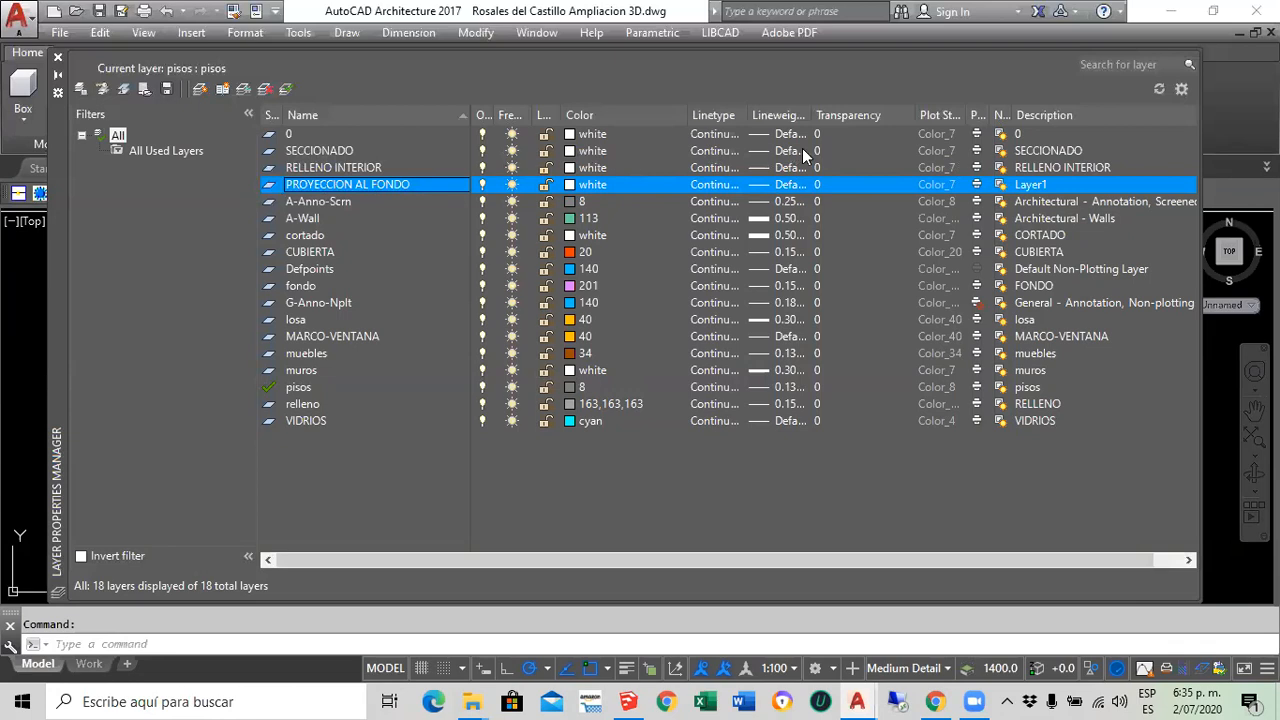
Set the SECCIONADO layer's lineweight to 0.50 mm
{"action": "left_click", "coordinate": [757, 151]}
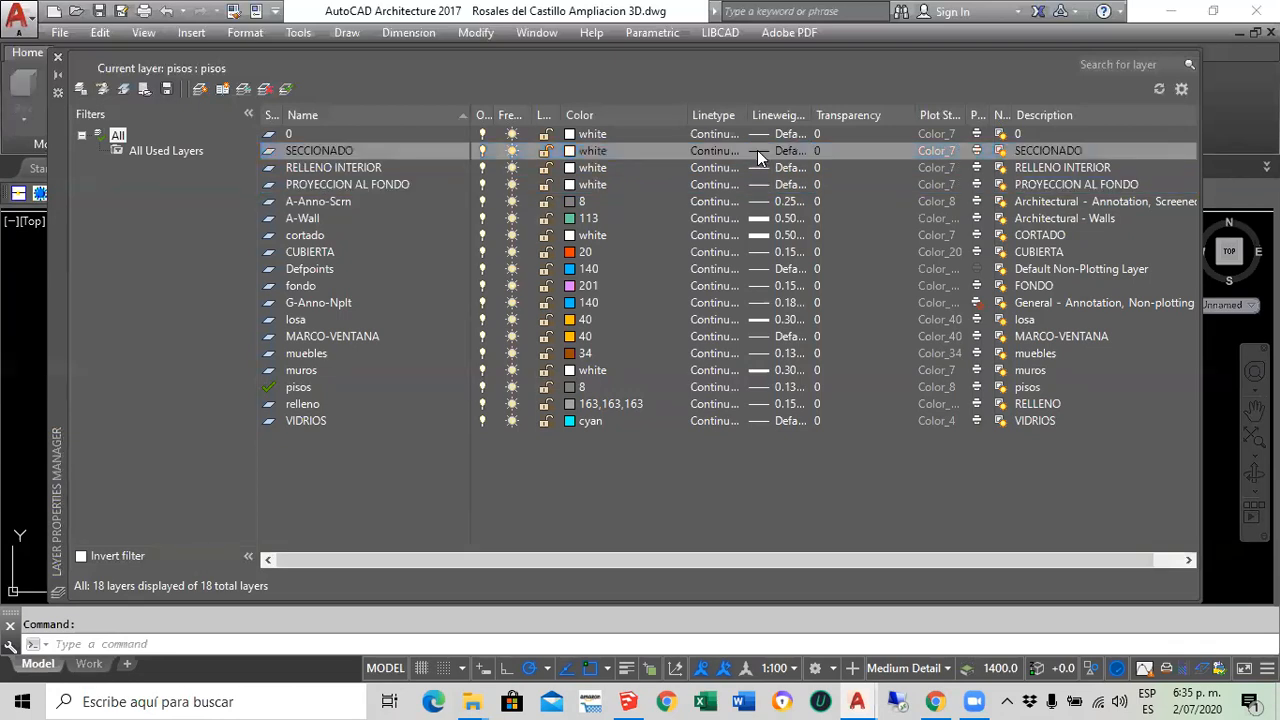
{"action": "left_click", "coordinate": [757, 151]}
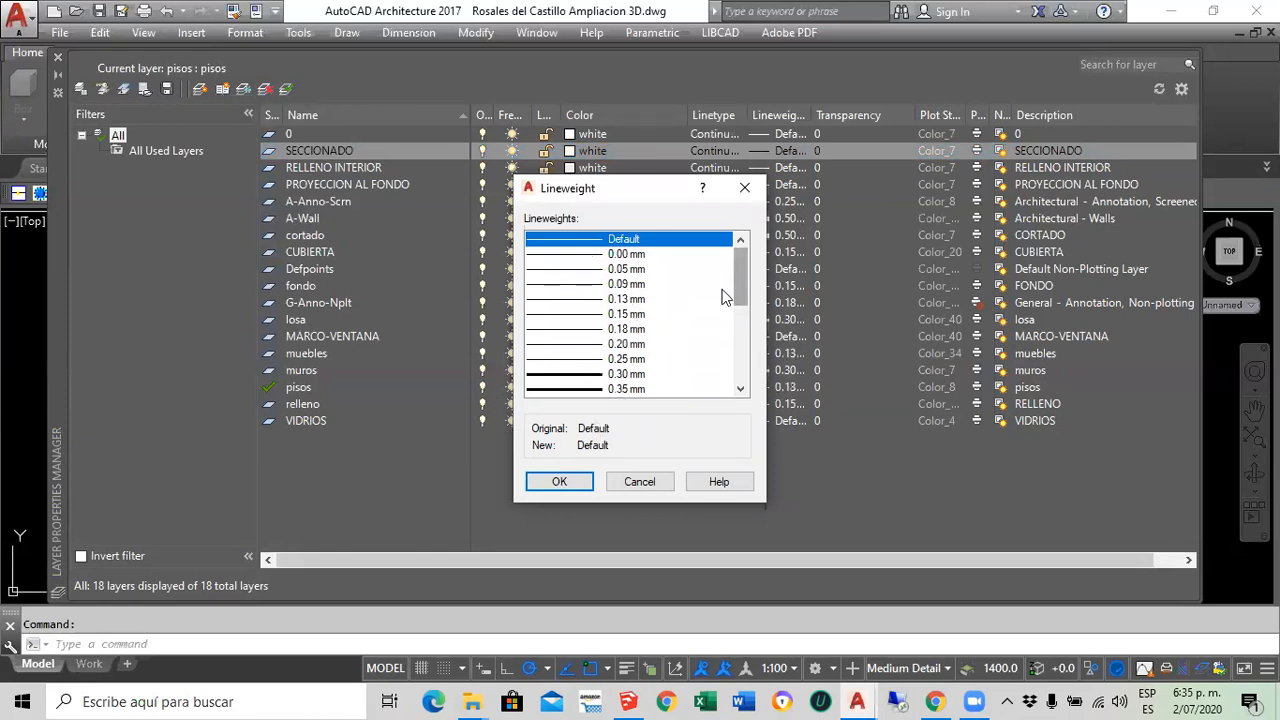
{"action": "left_click_drag", "start_coordinate": [744, 281], "coordinate": [742, 315]}
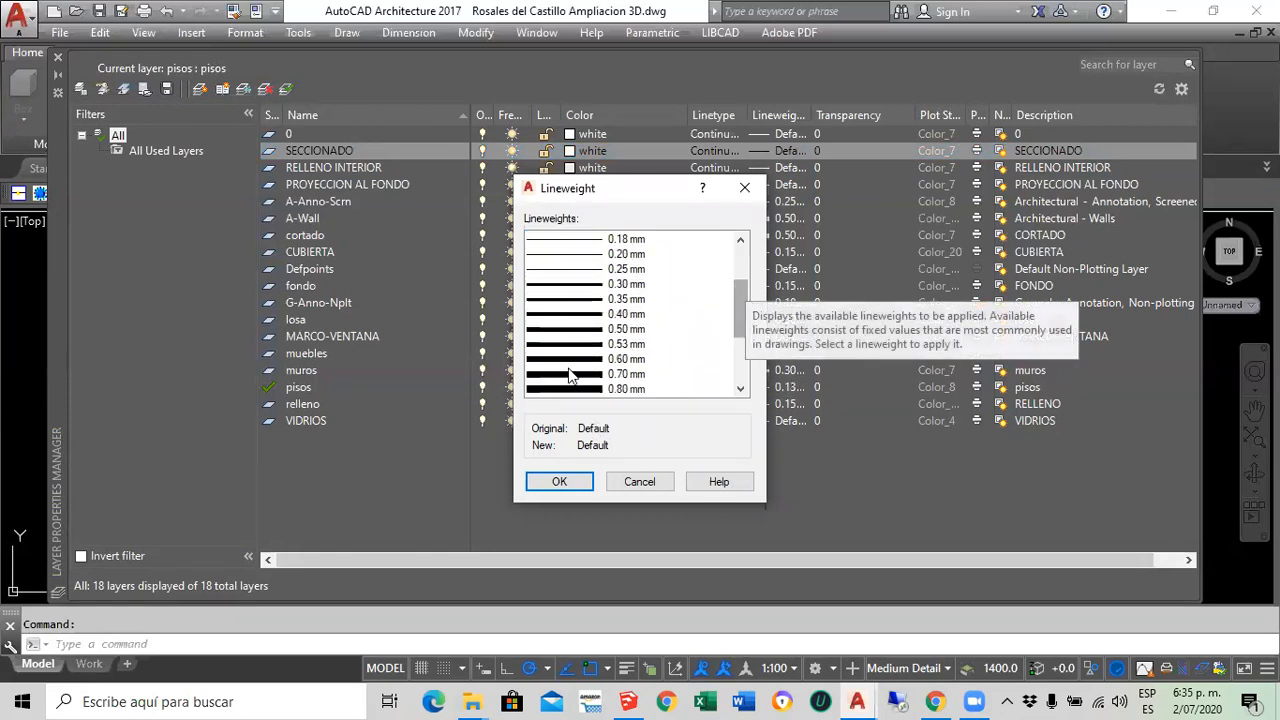
{"action": "left_click", "coordinate": [580, 331]}
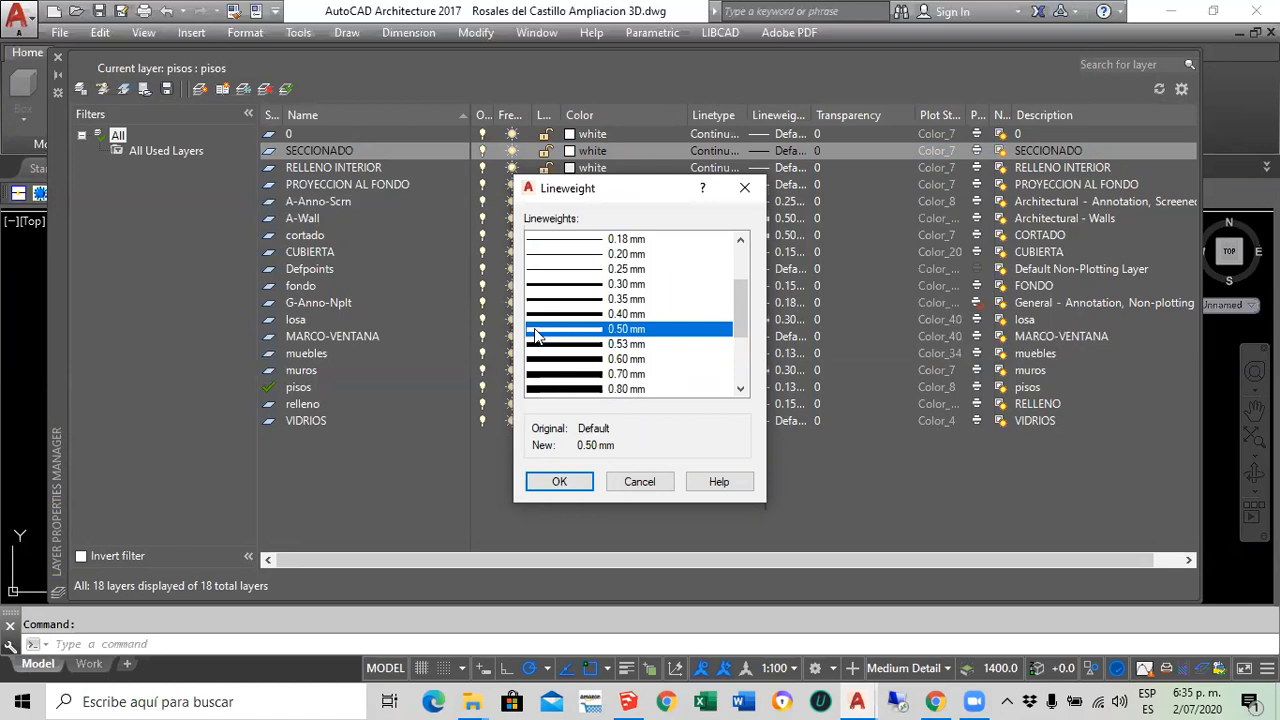
{"action": "left_click", "coordinate": [559, 481]}
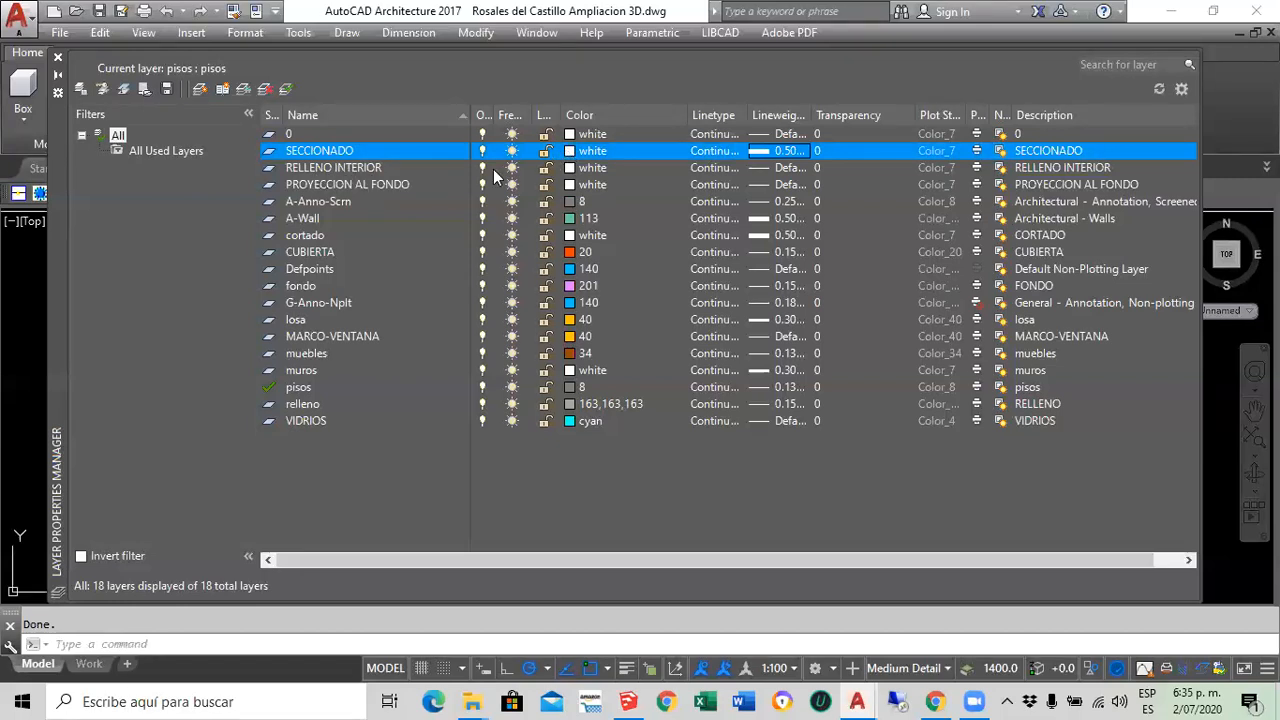
Set the RELLENO INTERIOR layer's lineweight to 0.15 mm
{"action": "left_click", "coordinate": [763, 167]}
{"action": "left_click", "coordinate": [763, 167]}
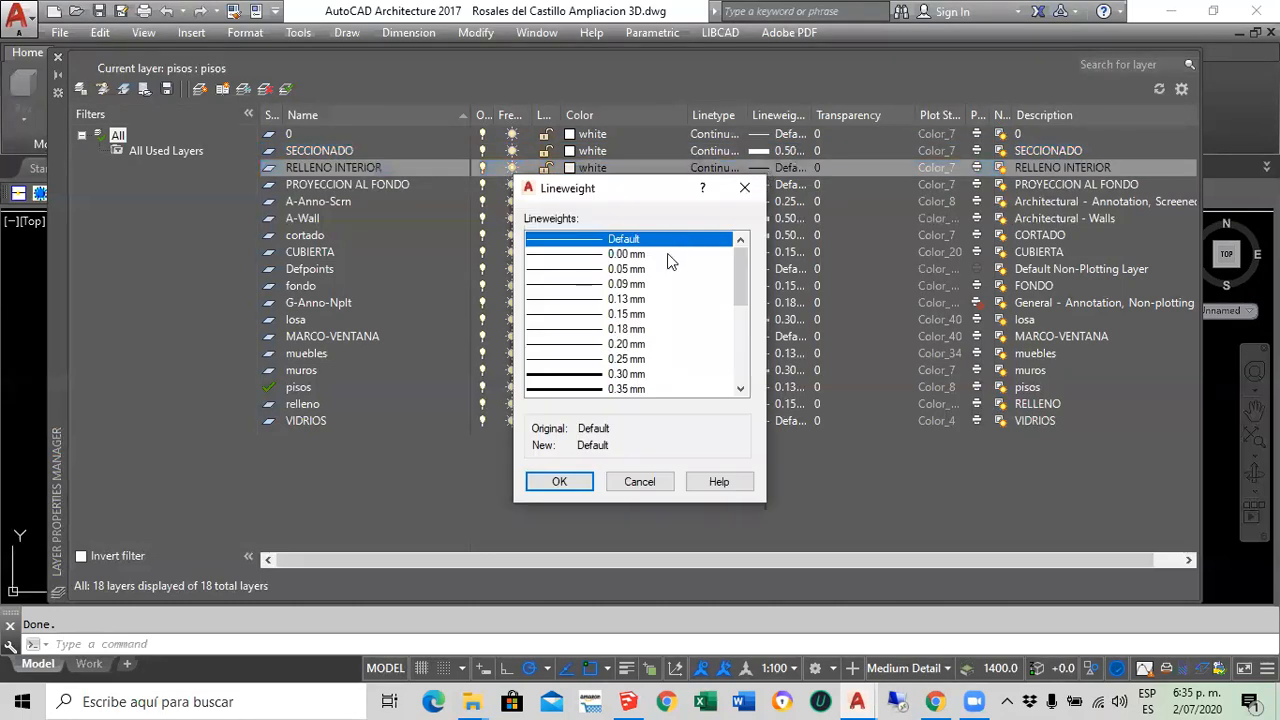
{"action": "left_click", "coordinate": [580, 318]}
{"action": "left_click", "coordinate": [562, 482]}
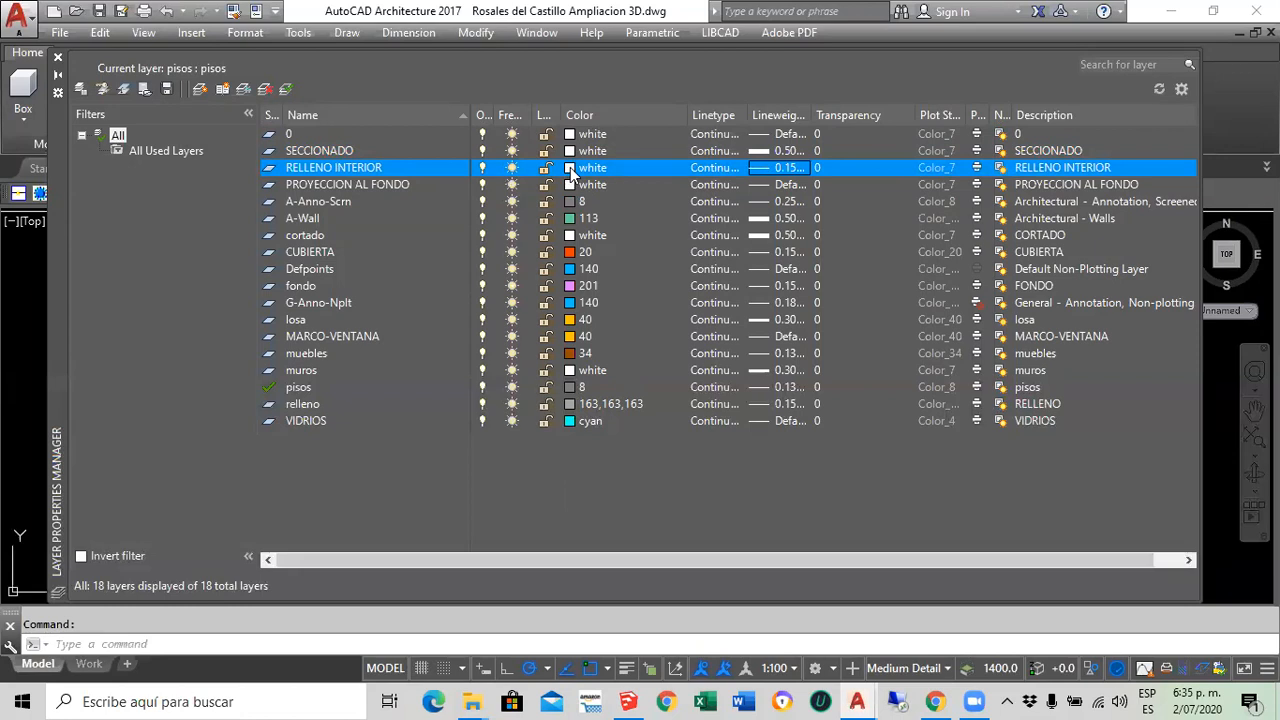
Set the RELLENO INTERIOR layer's colour to the grey true colour 135,135,135
{"action": "left_click", "coordinate": [570, 167]}
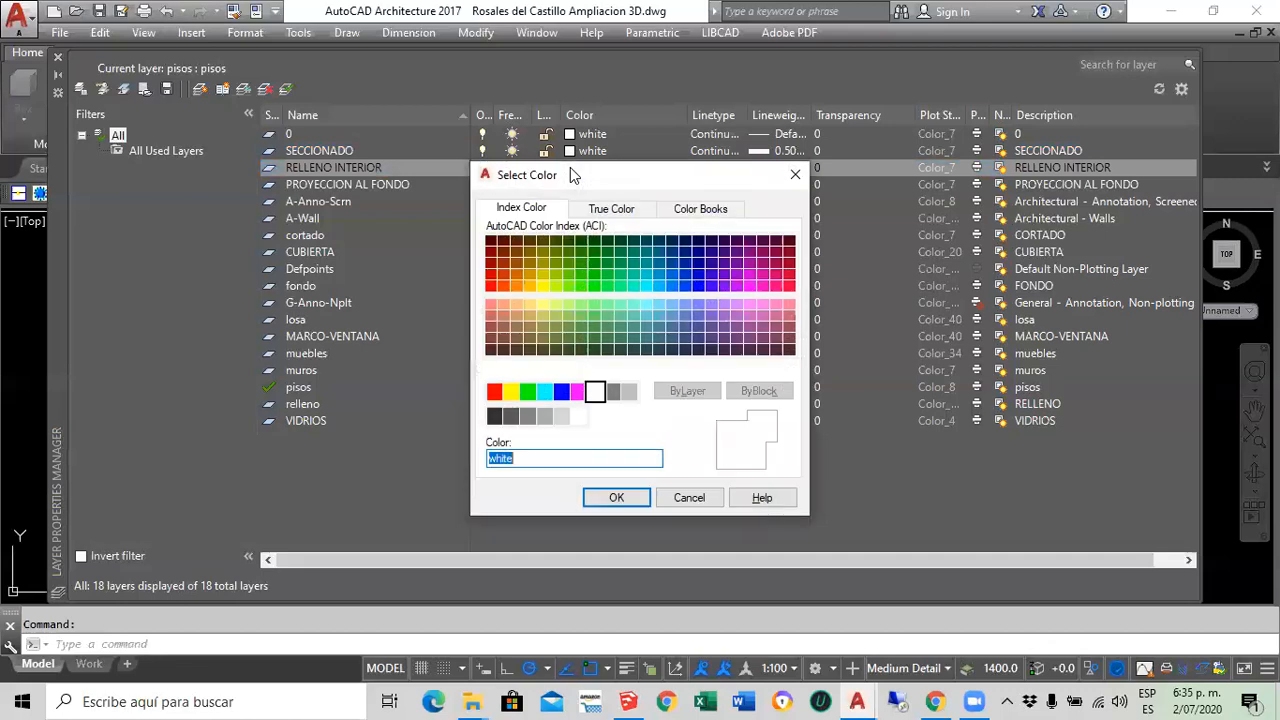
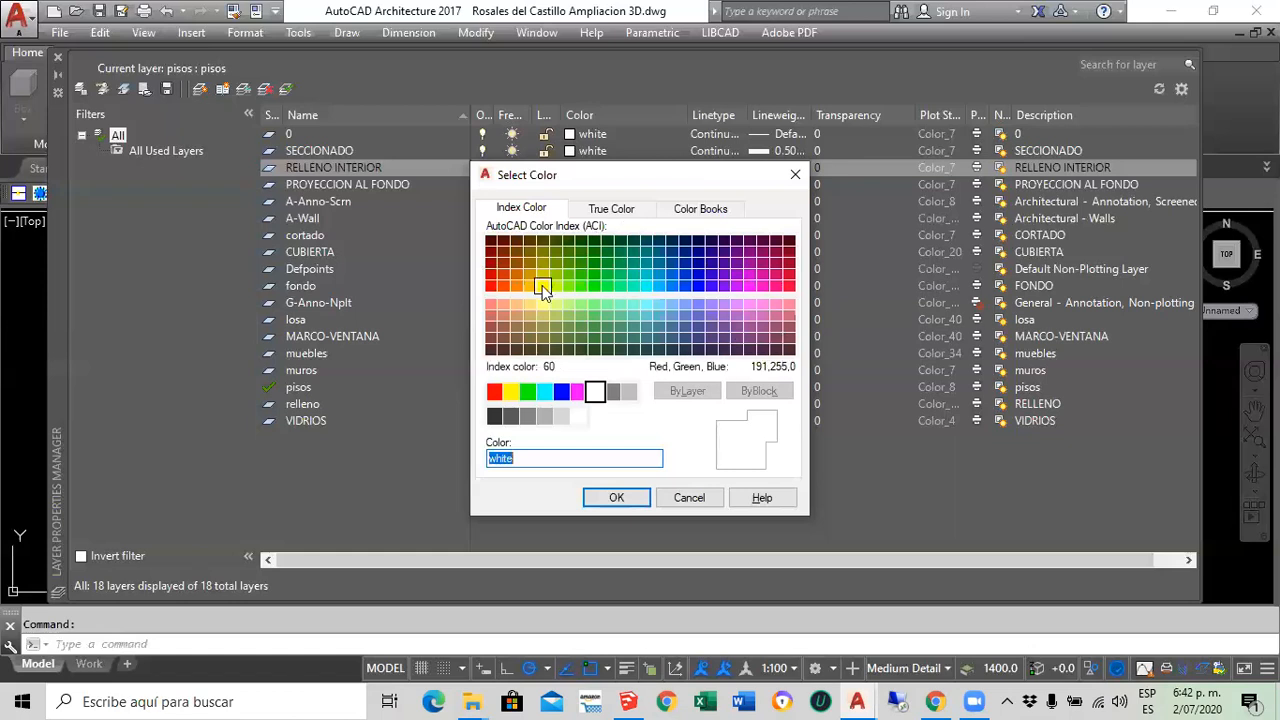
{"action": "left_click", "coordinate": [609, 209]}
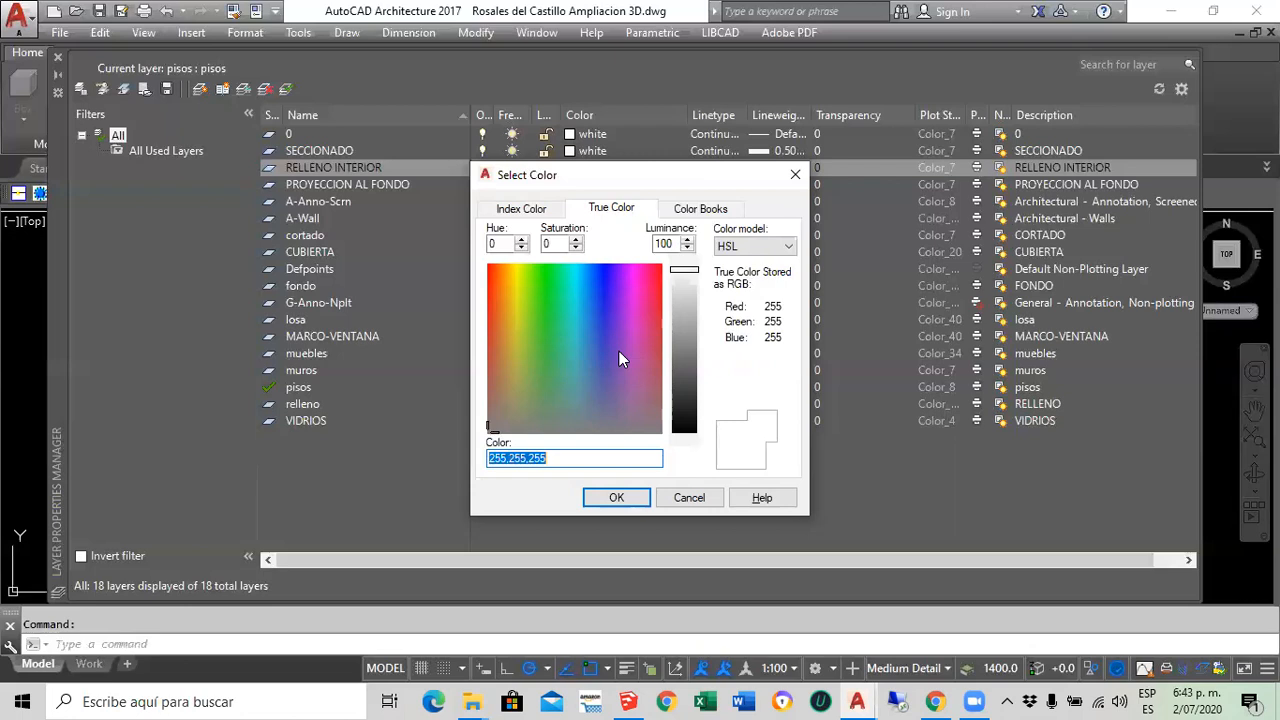
{"action": "left_click", "coordinate": [512, 209]}
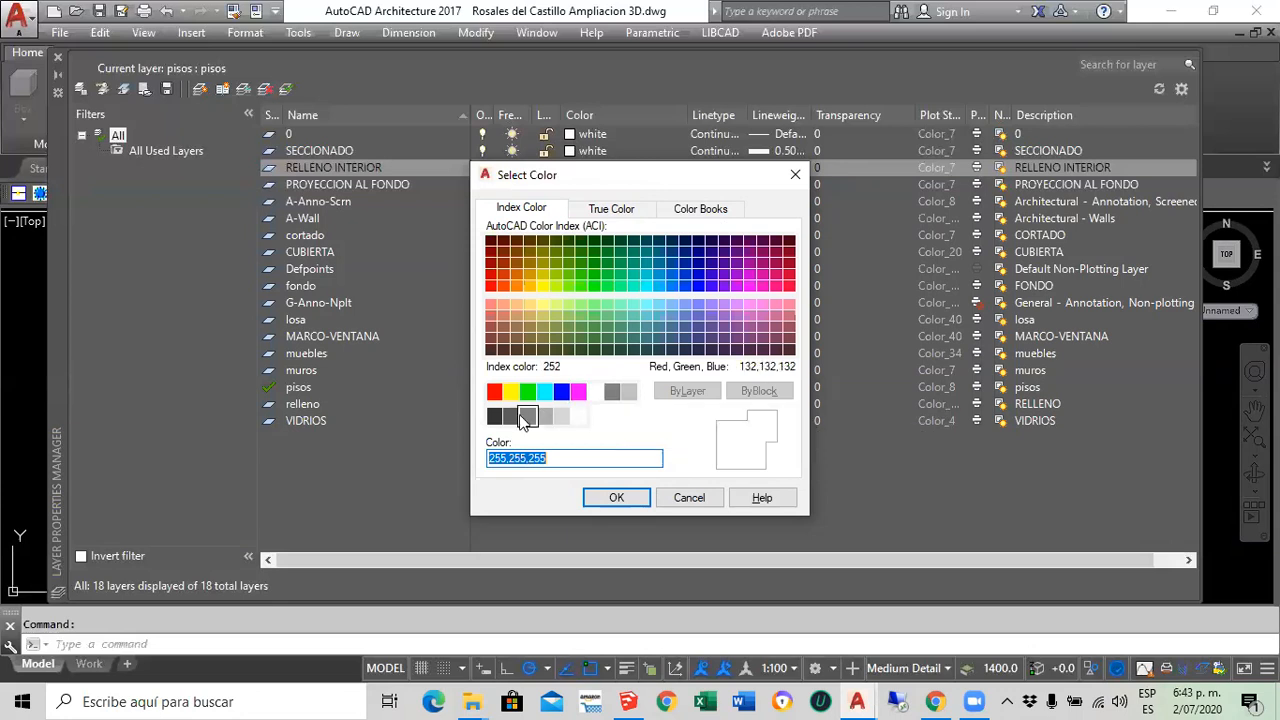
{"action": "left_click", "coordinate": [612, 391]}
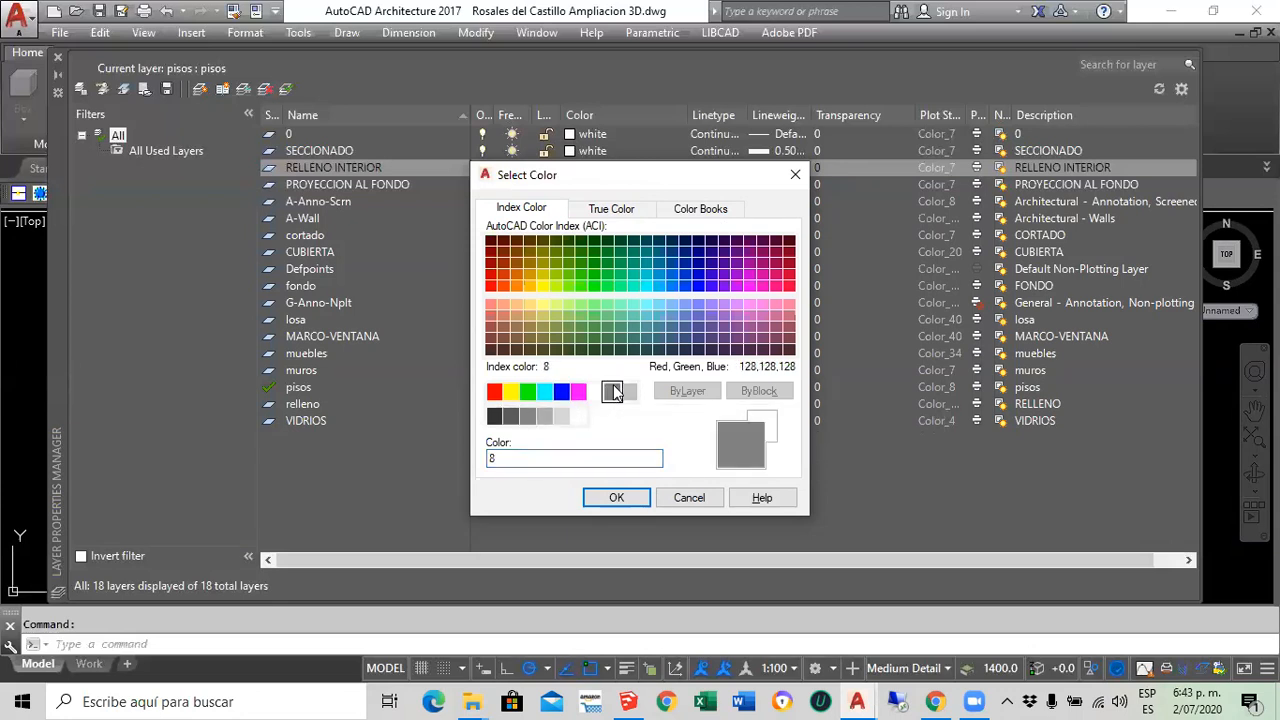
{"action": "left_click", "coordinate": [610, 208]}
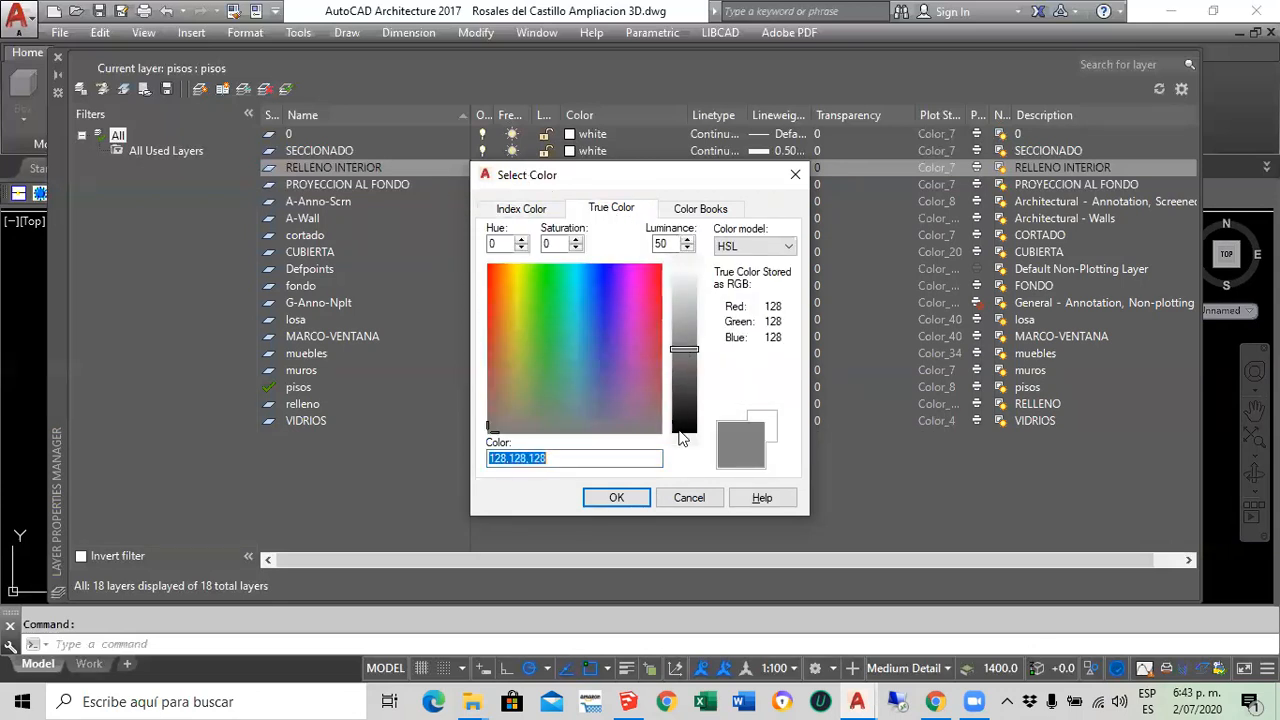
{"action": "mouse_move", "coordinate": [684, 350]}
{"action": "left_mouse_down"}
{"action": "mouse_move", "coordinate": [685, 362]}
{"action": "mouse_move", "coordinate": [683, 345]}
{"action": "left_mouse_up"}
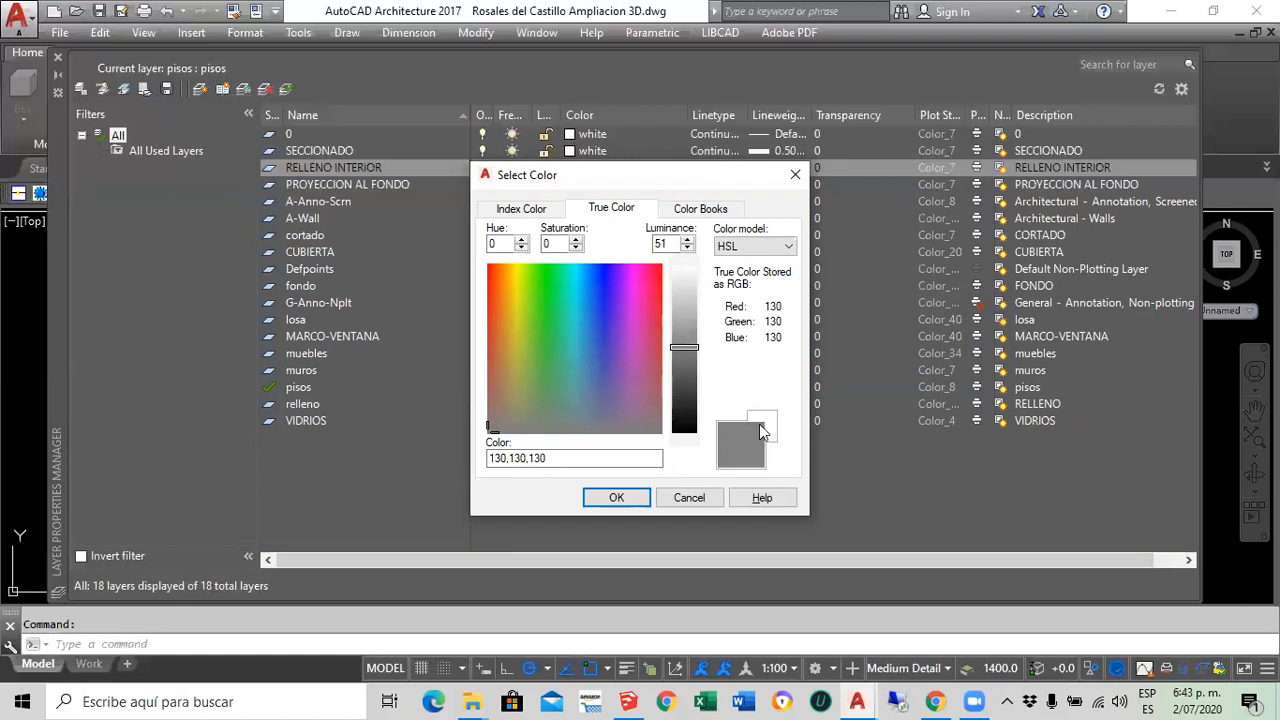
{"action": "left_click_drag", "start_coordinate": [685, 338], "coordinate": [705, 398]}
{"action": "left_click", "coordinate": [618, 498]}
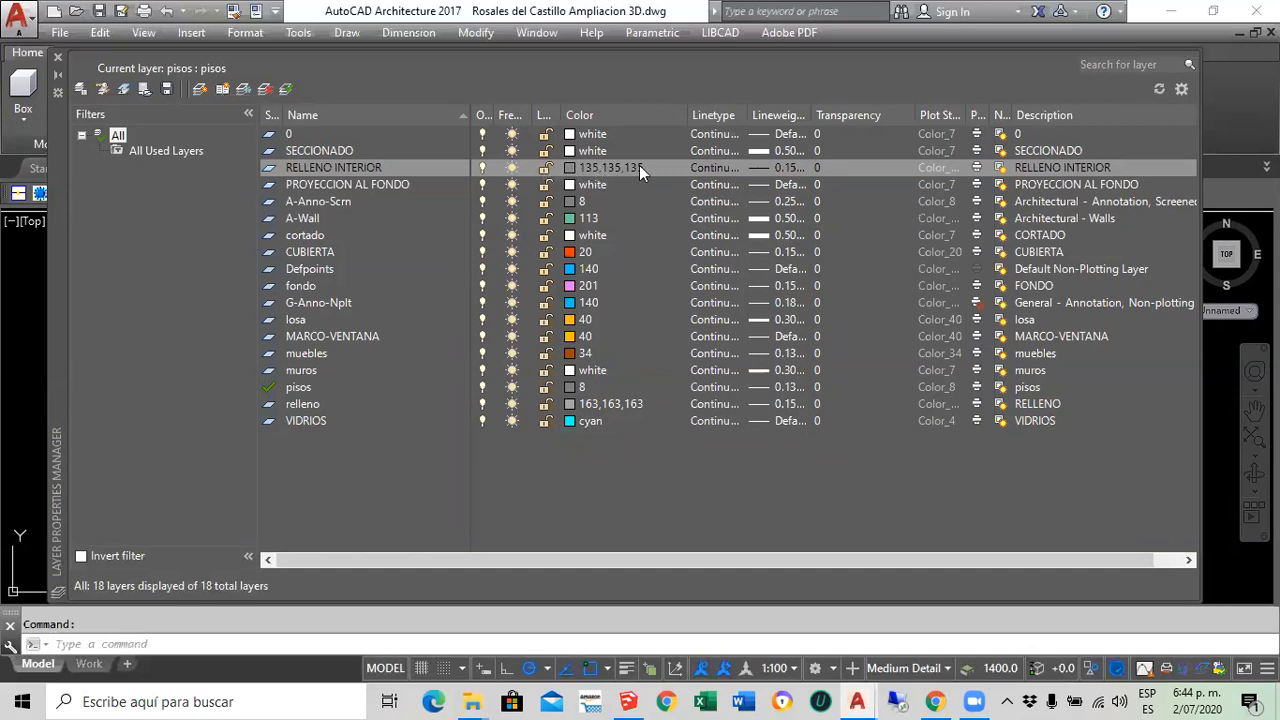
Give the PROYECCION AL FONDO layer colour 191 and a 0.15 mm lineweight, and close the layer manager
{"action": "left_click", "coordinate": [570, 186]}
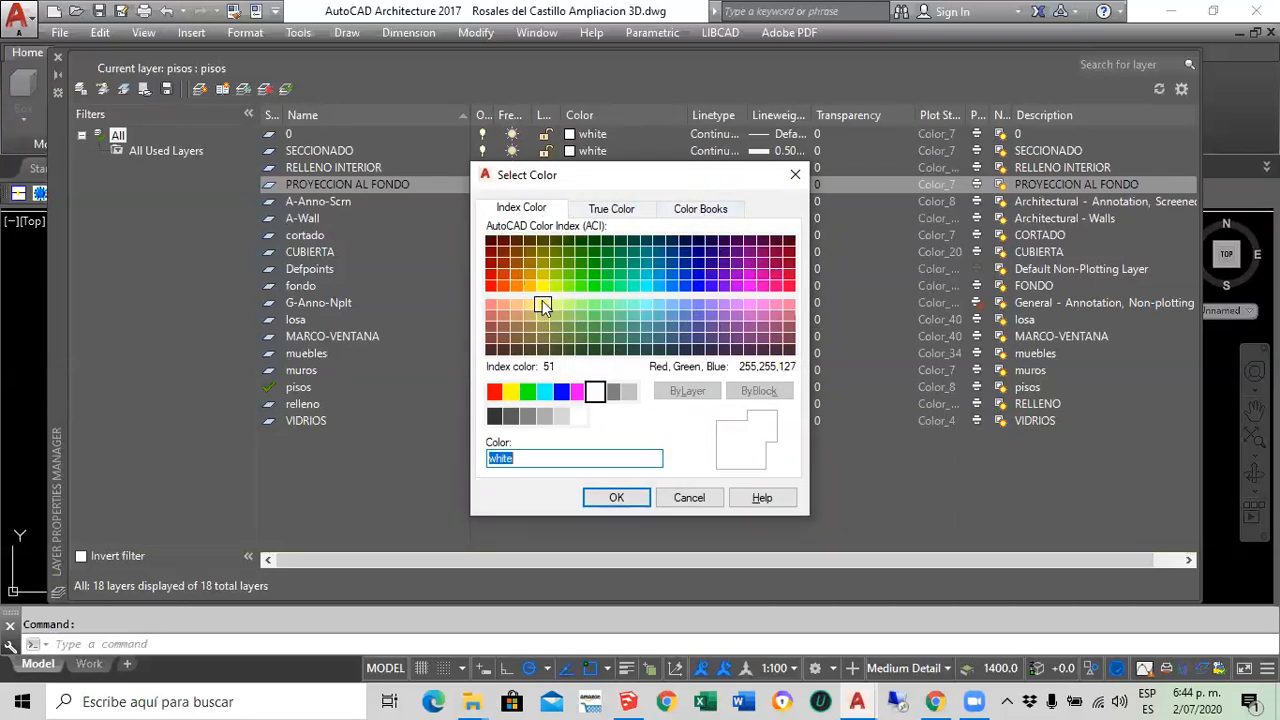
{"action": "left_click", "coordinate": [722, 302]}
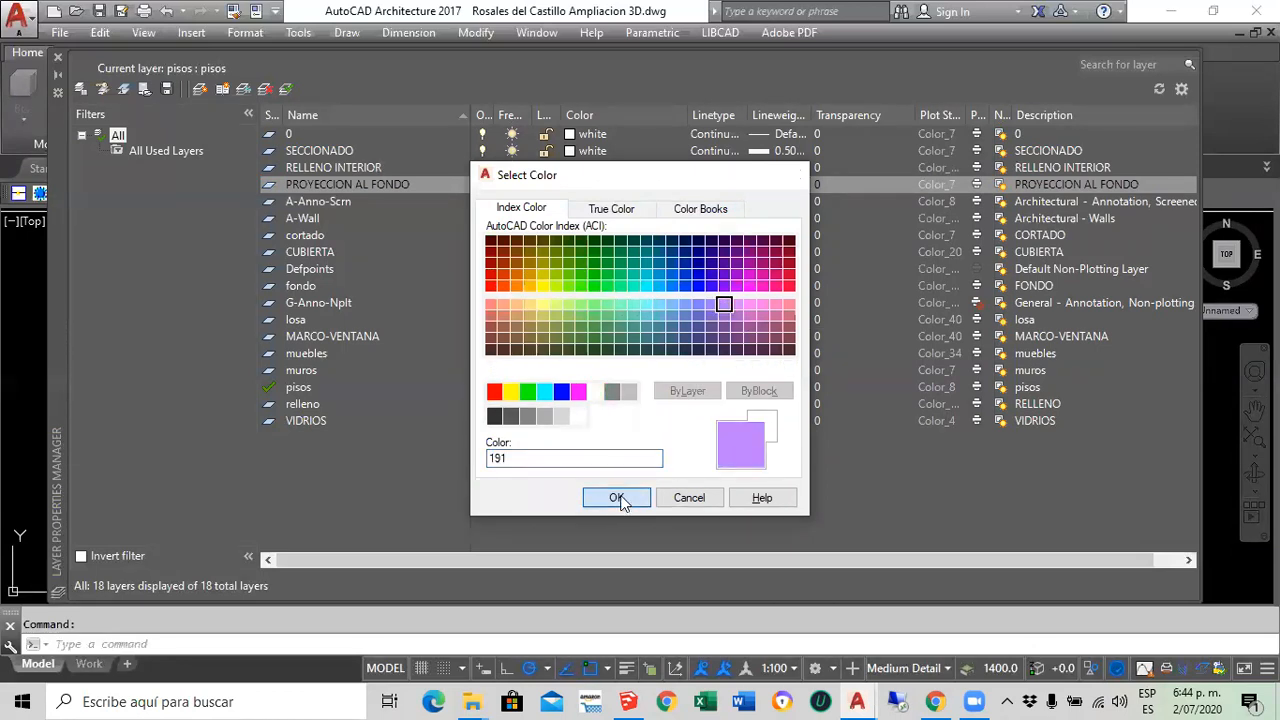
{"action": "left_click", "coordinate": [617, 498]}
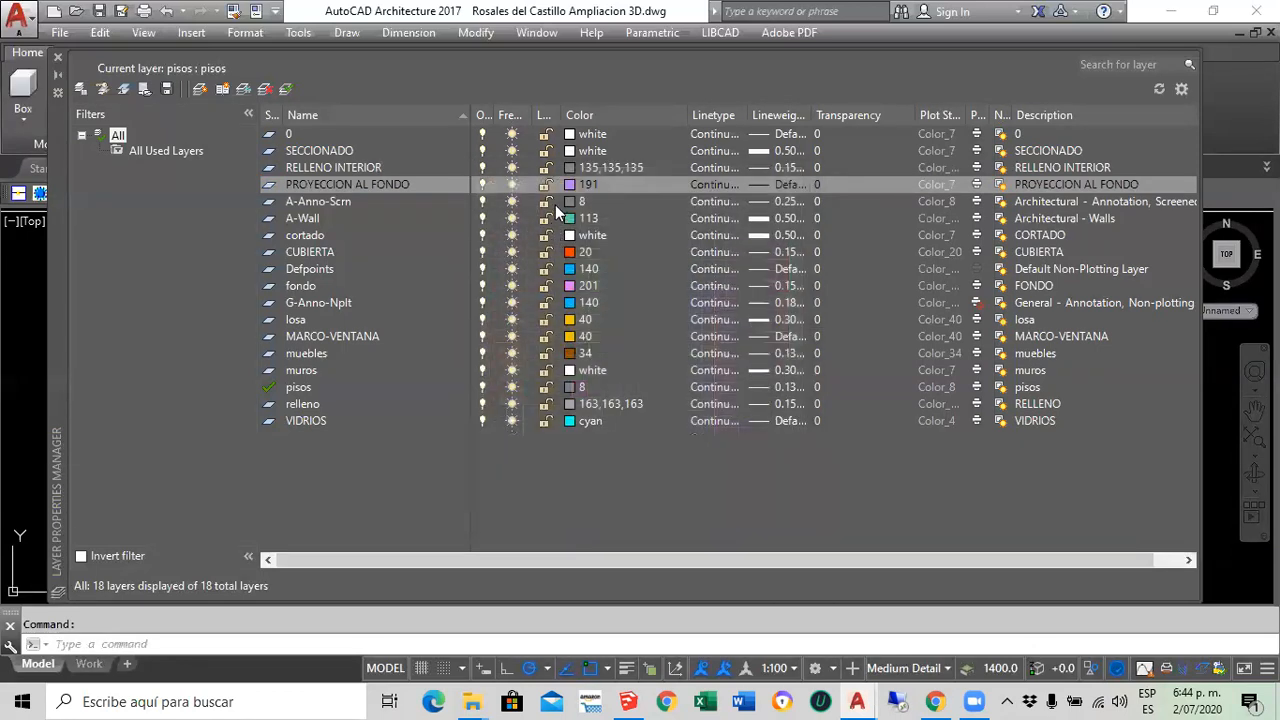
{"action": "left_click", "coordinate": [759, 183]}
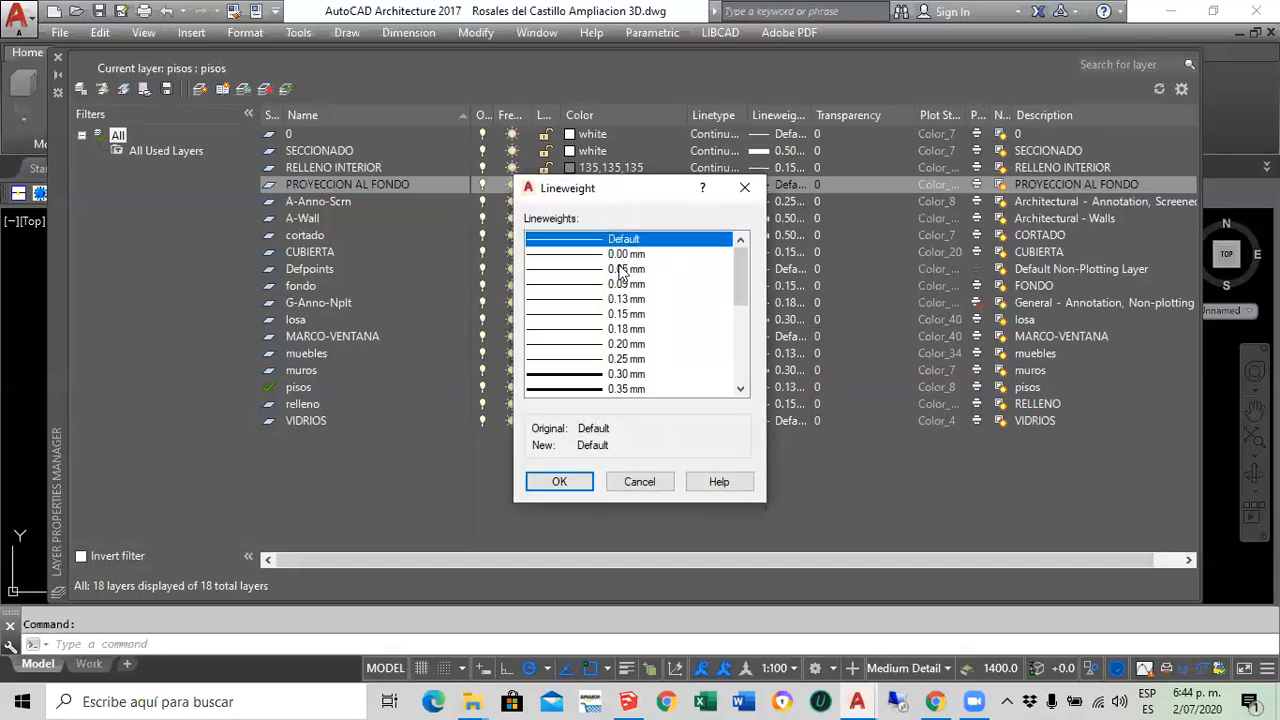
{"action": "left_click", "coordinate": [575, 314]}
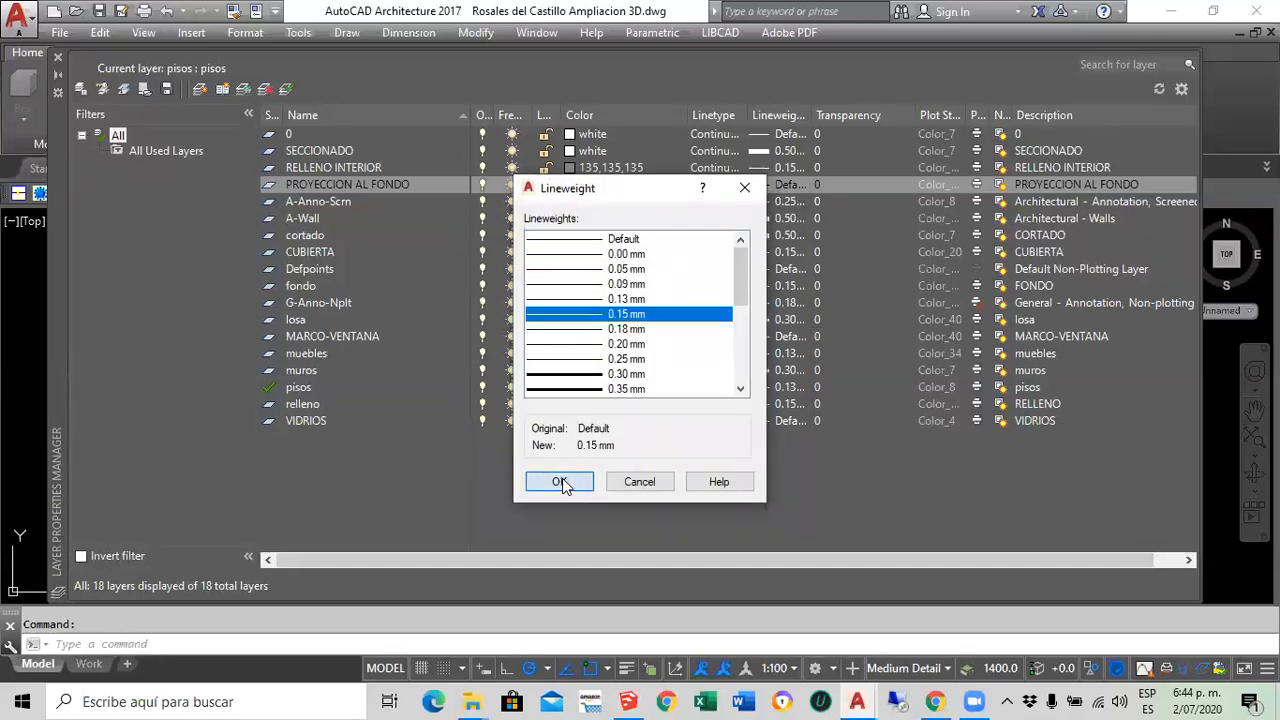
{"action": "left_click", "coordinate": [584, 479]}
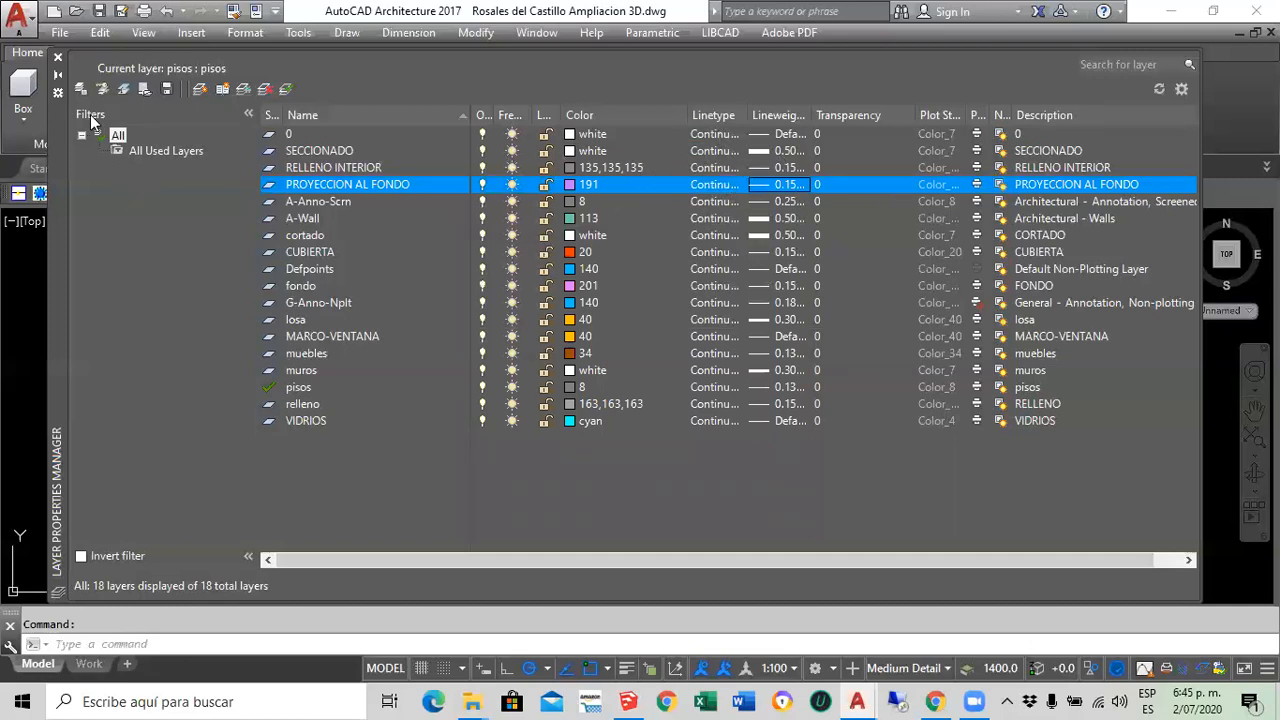
{"action": "left_click", "coordinate": [57, 57]}
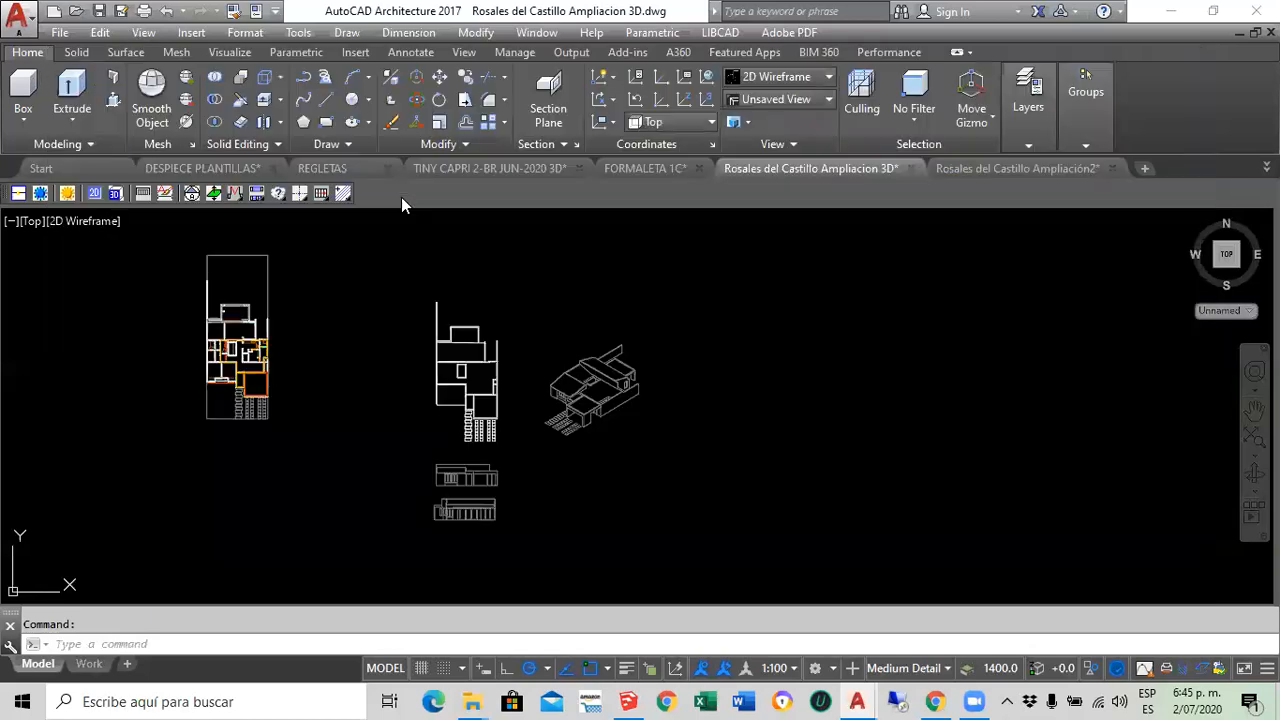
Create an orthographic section plane aligned to Top through the house model
{"action": "scroll", "coordinate": [354, 334], "scroll_direction": "up", "scroll_amount": 2}
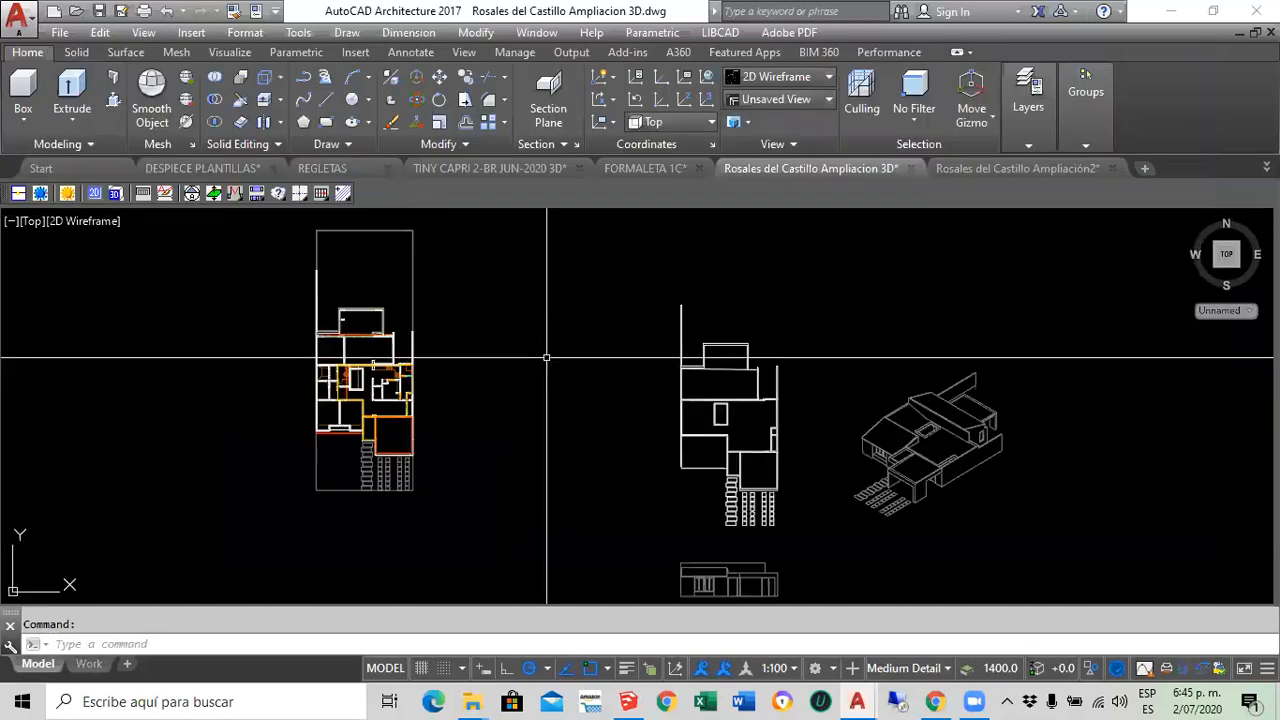
{"action": "scroll", "coordinate": [490, 388], "scroll_direction": "down", "scroll_amount": 2}
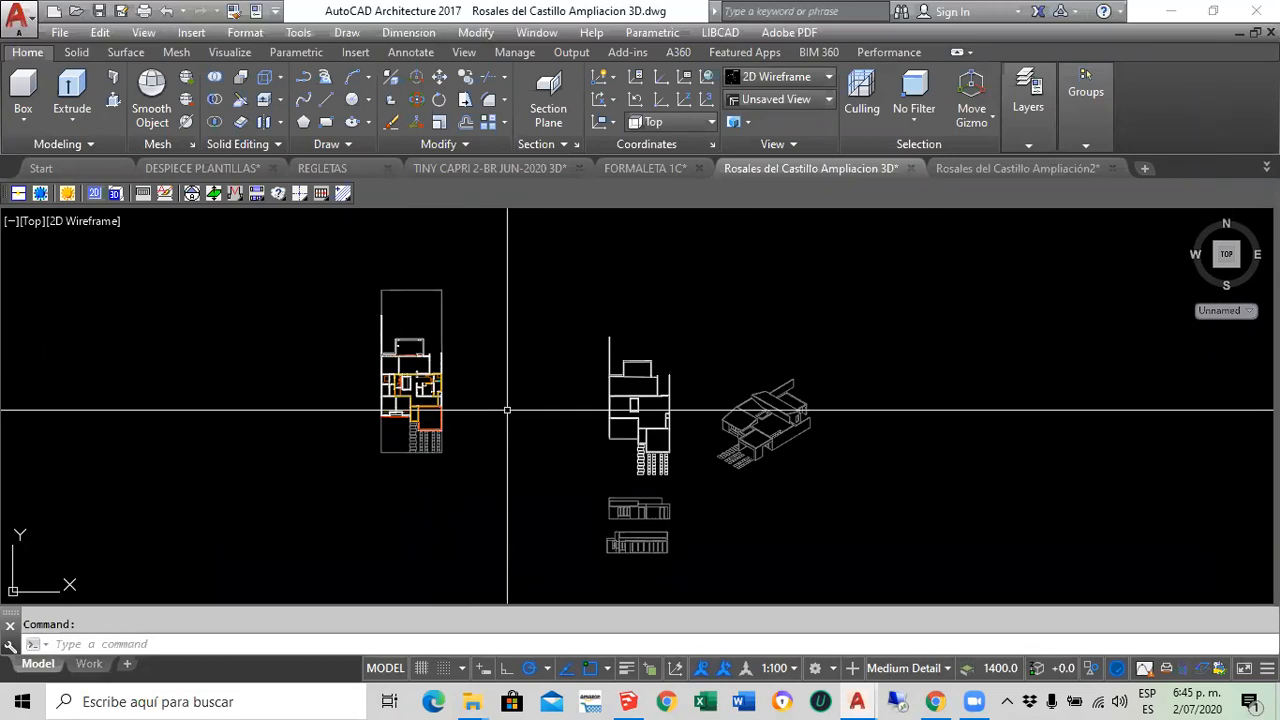
{"action": "left_click", "coordinate": [547, 95]}
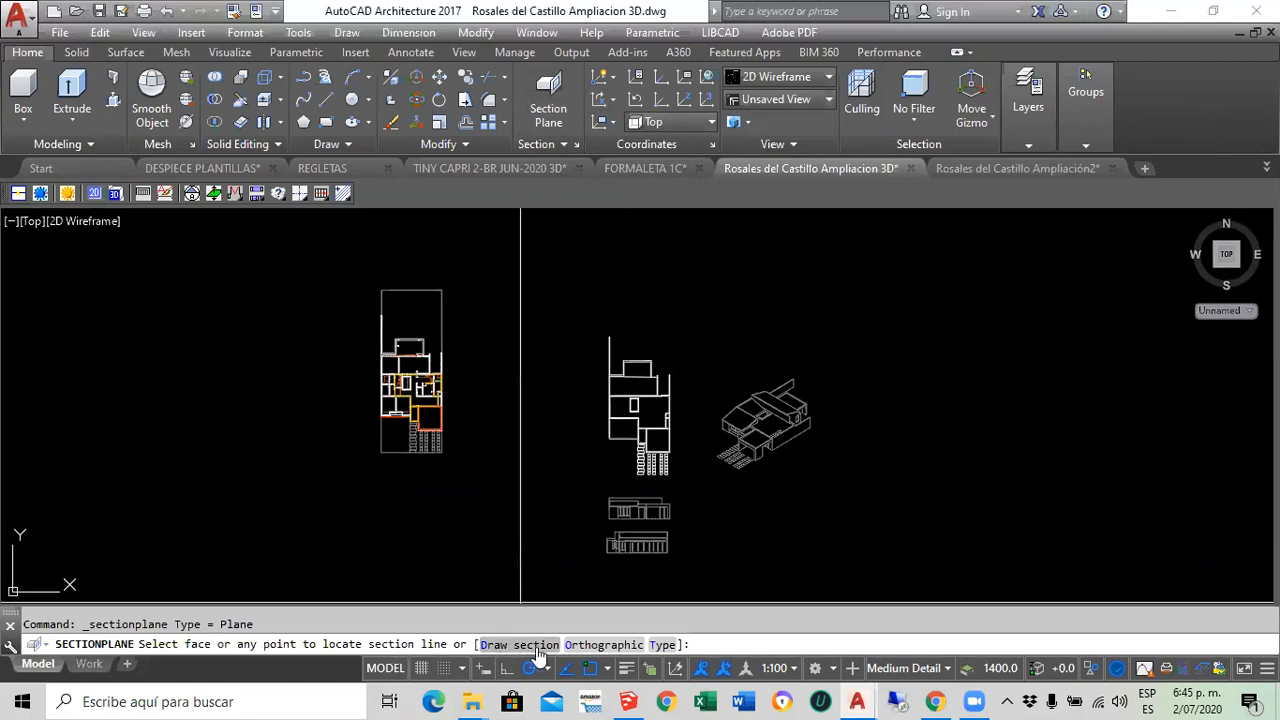
{"action": "left_click", "coordinate": [604, 645]}
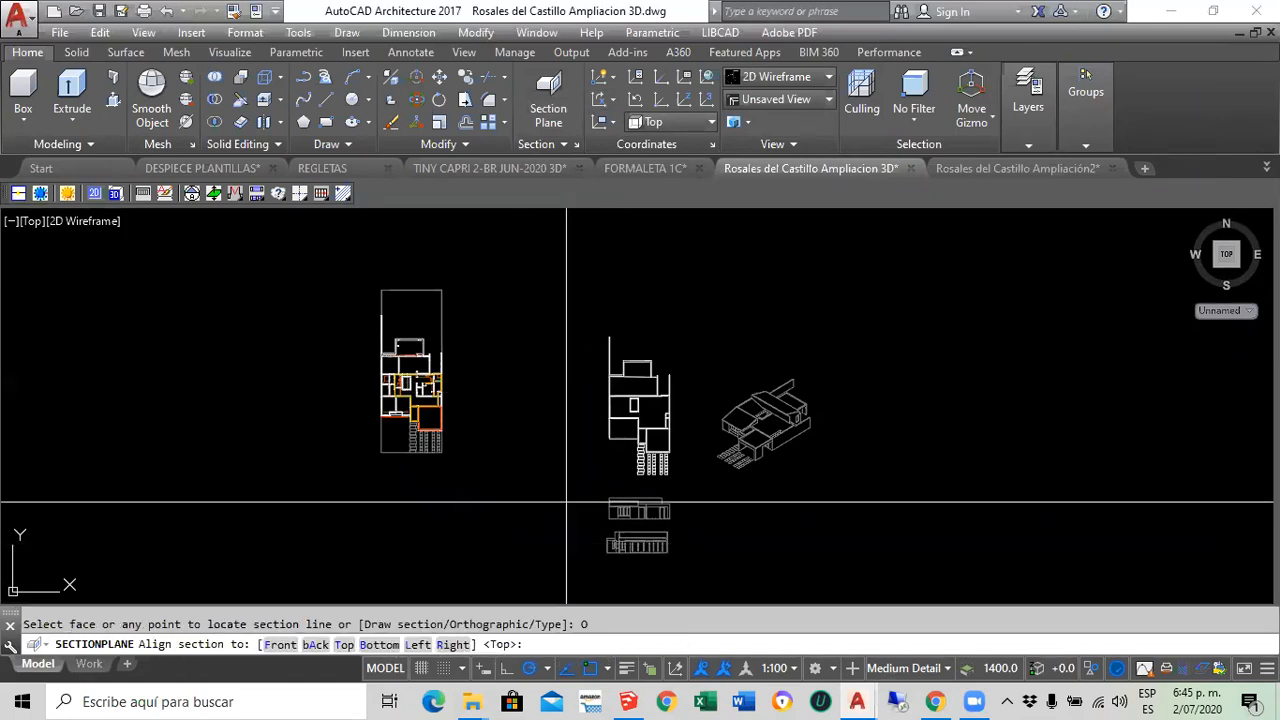
{"action": "left_click", "coordinate": [344, 645]}
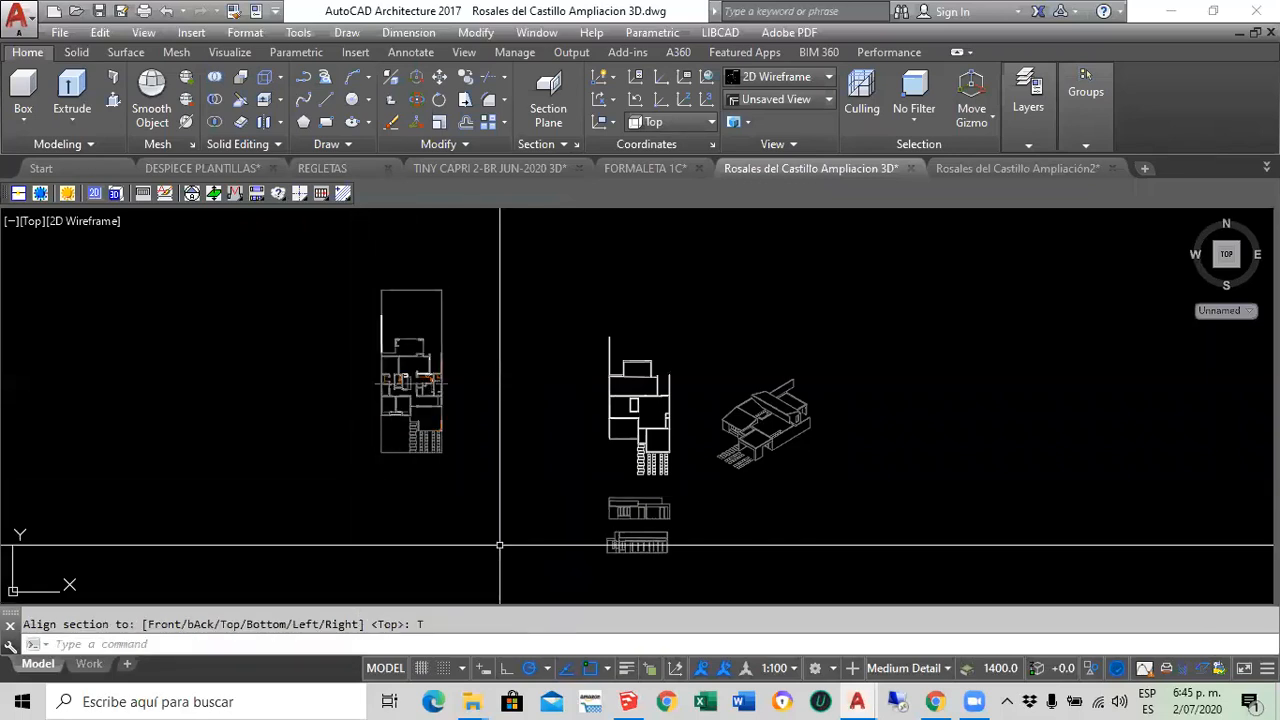
{"action": "key", "text": "Escape"}
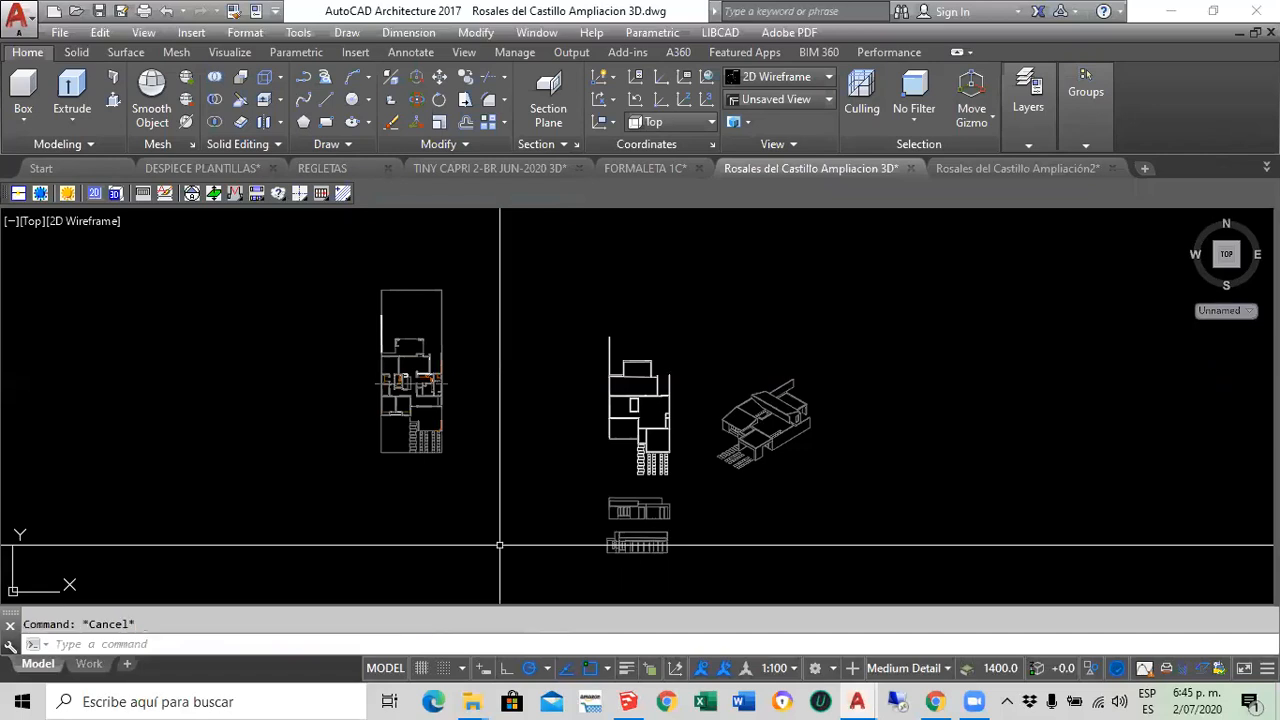
Add a second orthographic section plane with the same Top alignment
{"action": "left_click", "coordinate": [553, 95]}
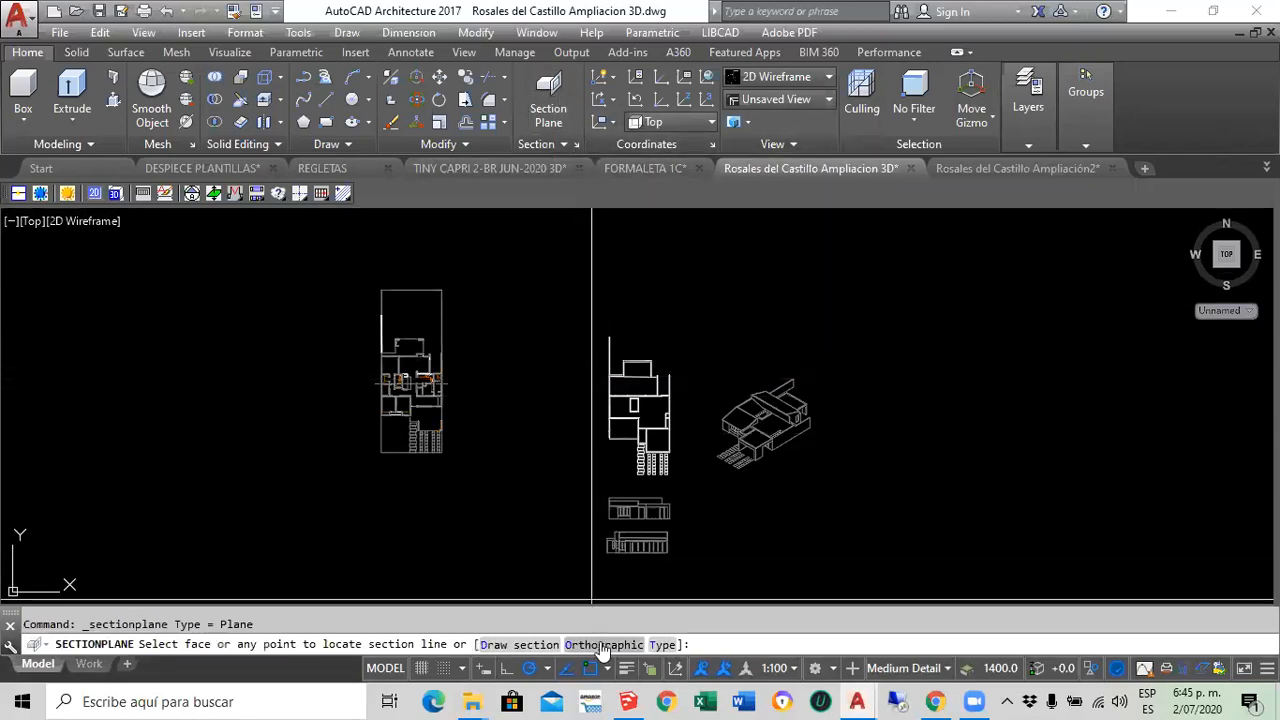
{"action": "left_click", "coordinate": [603, 645]}
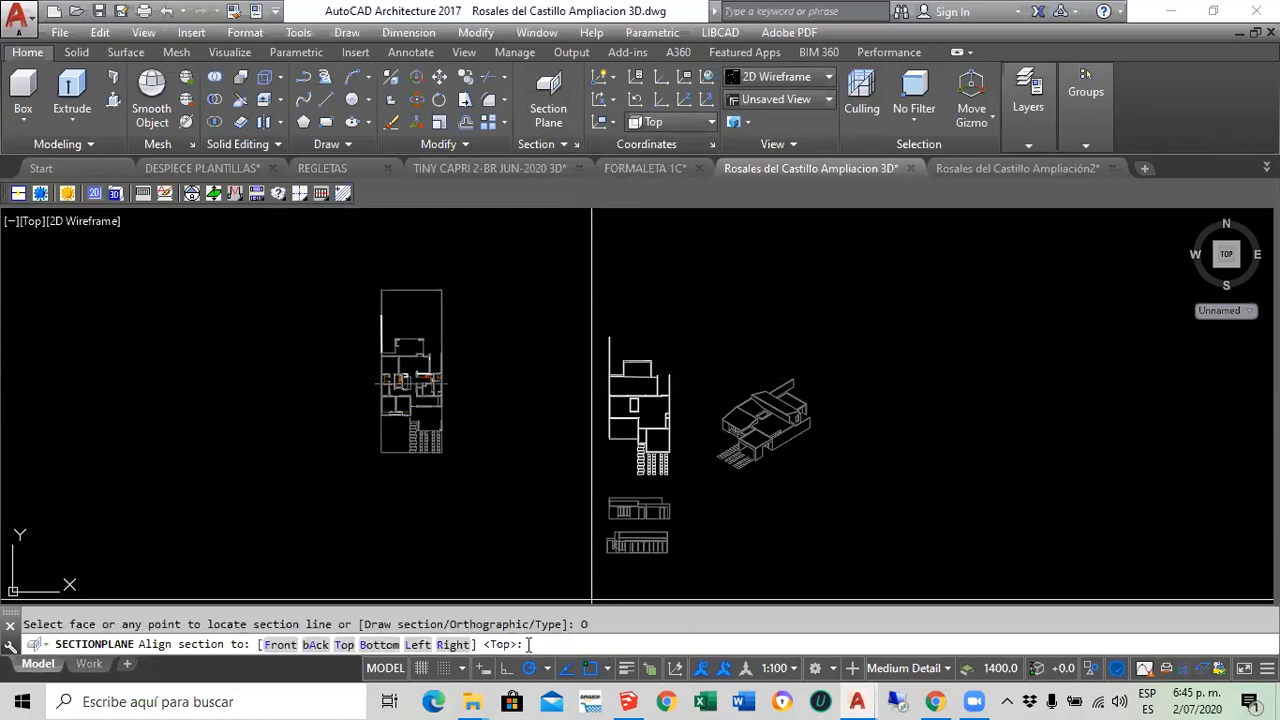
{"action": "left_click", "coordinate": [344, 645]}
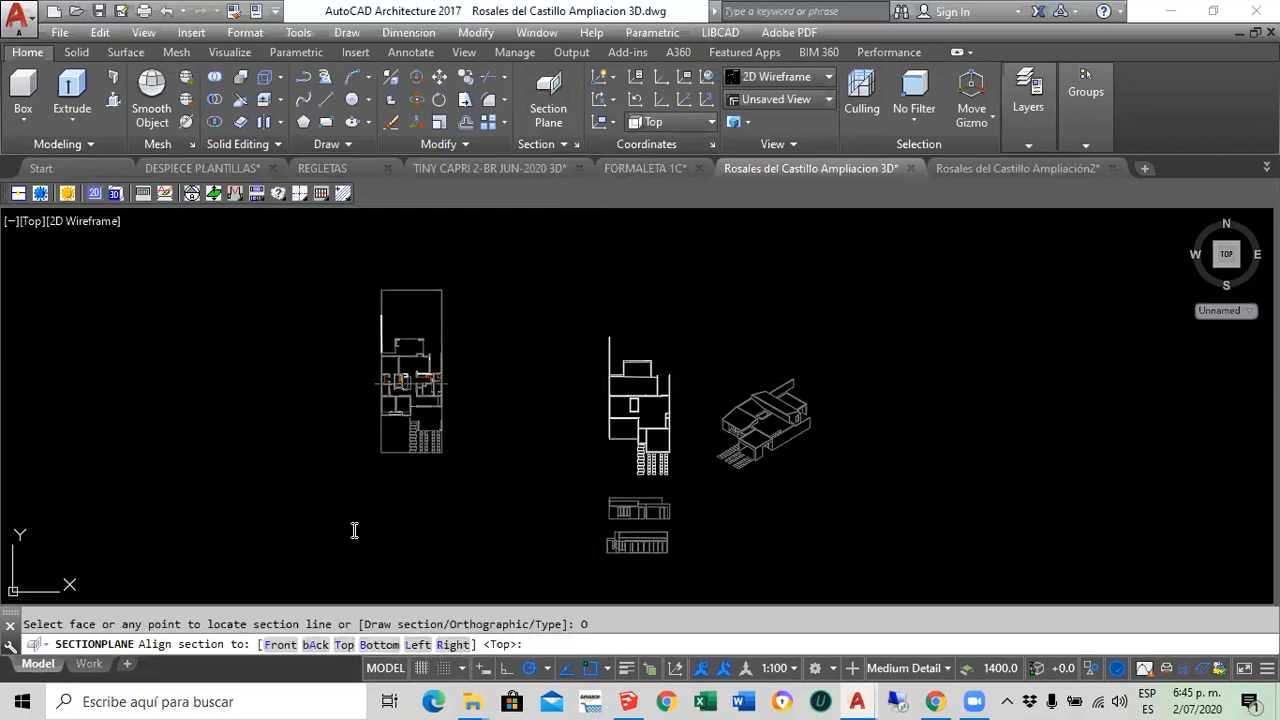
Erase the duplicate section plane over the house plan, leaving a single one
{"action": "scroll", "coordinate": [358, 401], "scroll_direction": "up", "scroll_amount": 4}
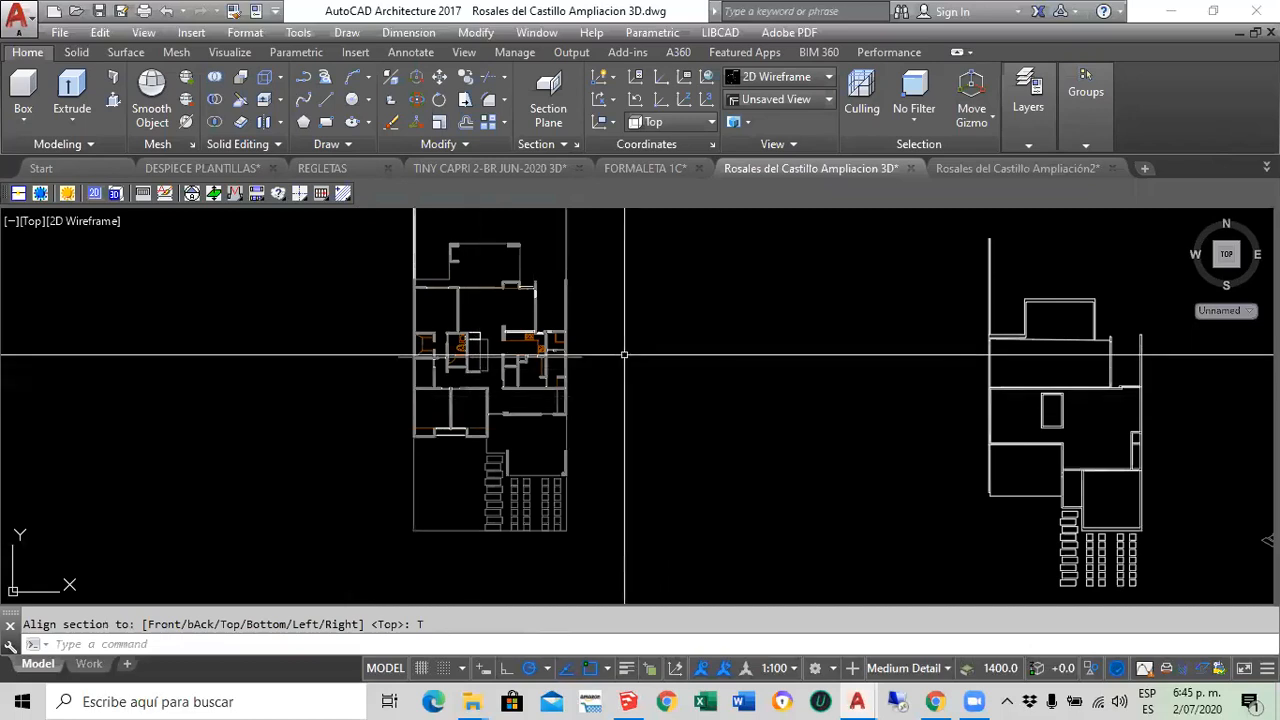
{"action": "scroll", "coordinate": [600, 372], "scroll_direction": "up", "scroll_amount": 2}
{"action": "type", "text": "e"}
{"action": "key", "text": "Return"}
{"action": "left_click", "coordinate": [553, 350]}
{"action": "key", "text": "Return"}
{"action": "left_click", "coordinate": [553, 348]}
{"action": "key", "text": "Escape"}
{"action": "scroll", "coordinate": [655, 379], "scroll_direction": "down", "scroll_amount": 2}
{"action": "scroll", "coordinate": [655, 379], "scroll_direction": "down", "scroll_amount": 2}
{"action": "scroll", "coordinate": [655, 379], "scroll_direction": "up", "scroll_amount": 2}
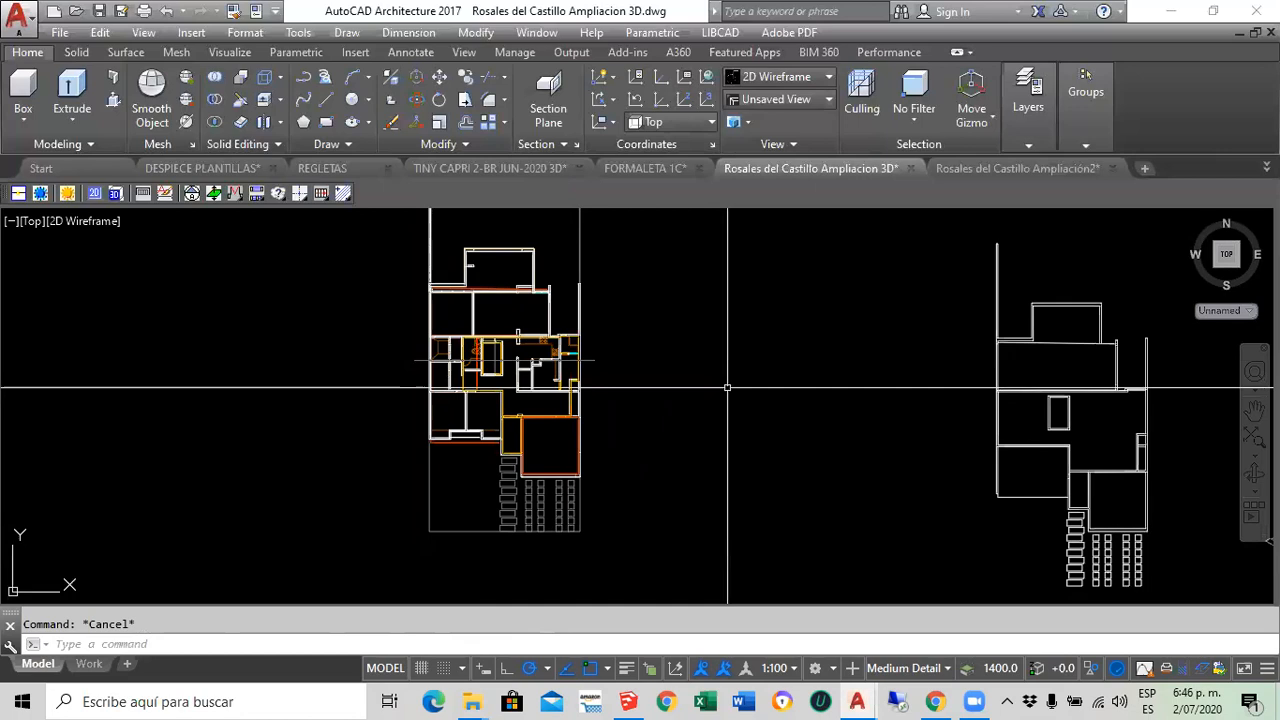
Switch to the Front view and check the section plane's height against the doors and windows
{"action": "left_click", "coordinate": [26, 221]}
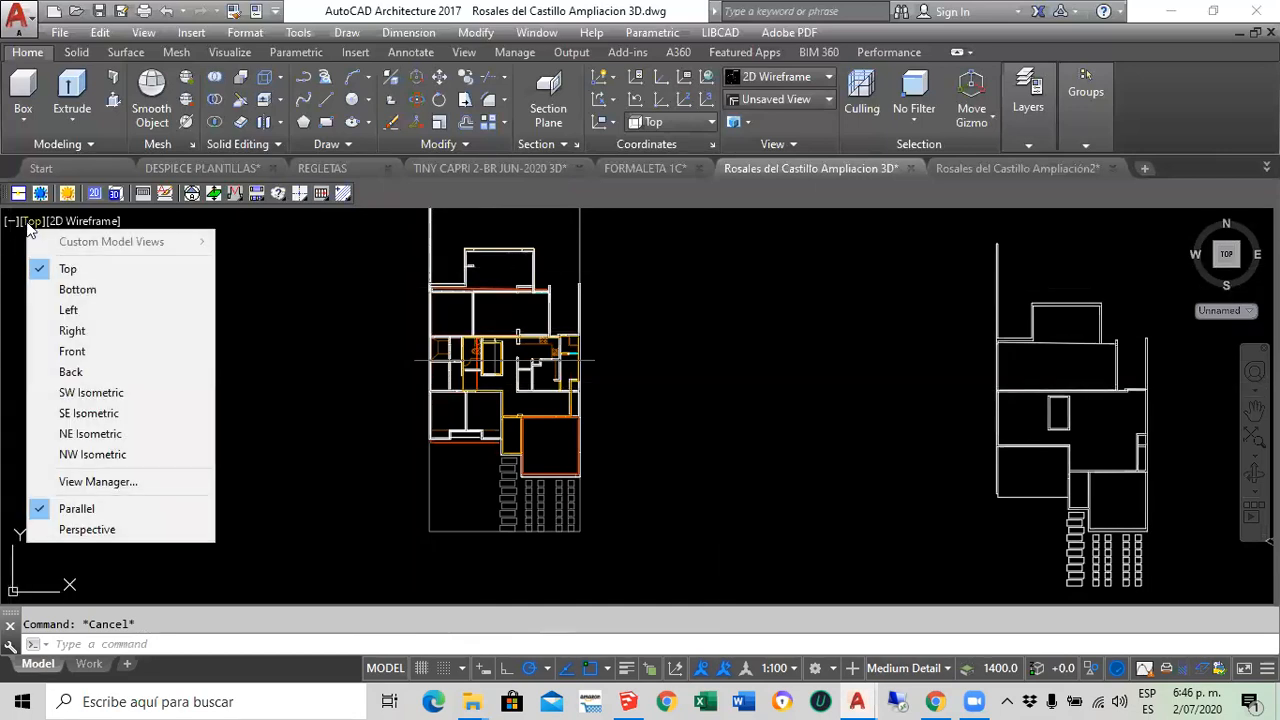
{"action": "left_click", "coordinate": [60, 346]}
{"action": "middle_click_drag", "start_coordinate": [287, 380], "coordinate": [765, 363]}
{"action": "scroll", "coordinate": [511, 380], "scroll_direction": "up", "scroll_amount": 4}
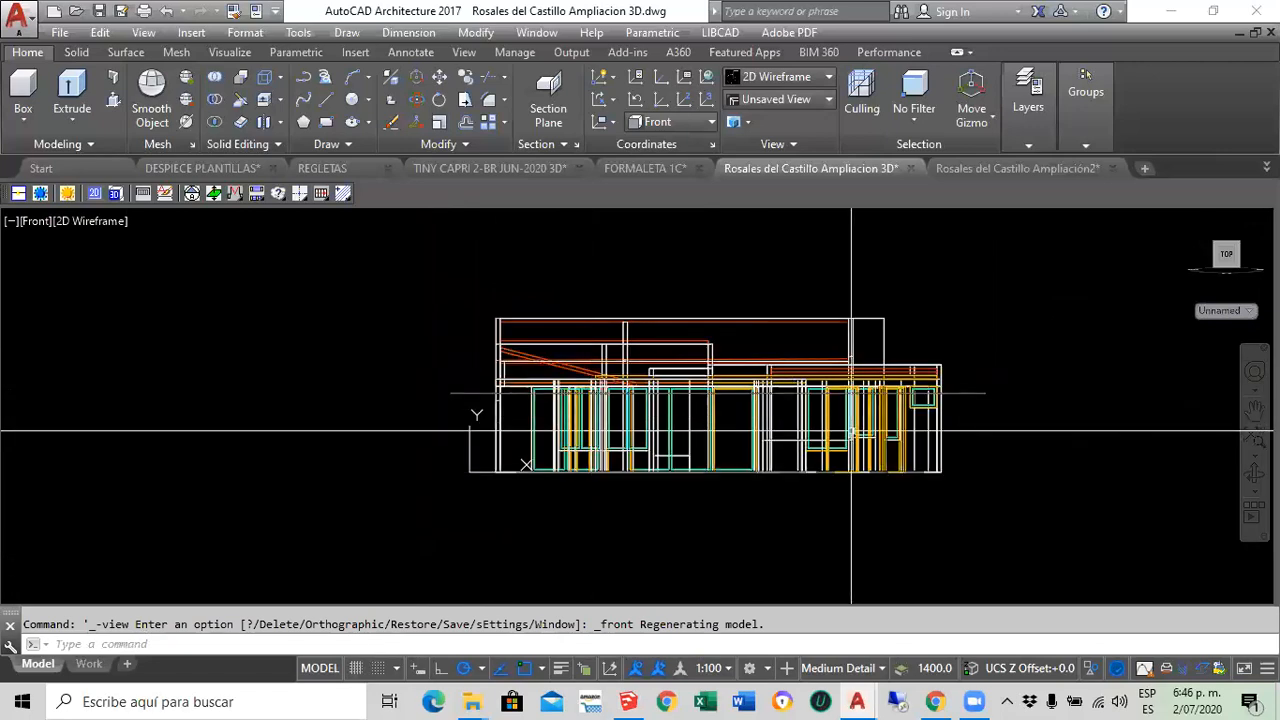
{"action": "middle_click_drag", "start_coordinate": [901, 430], "coordinate": [818, 428]}
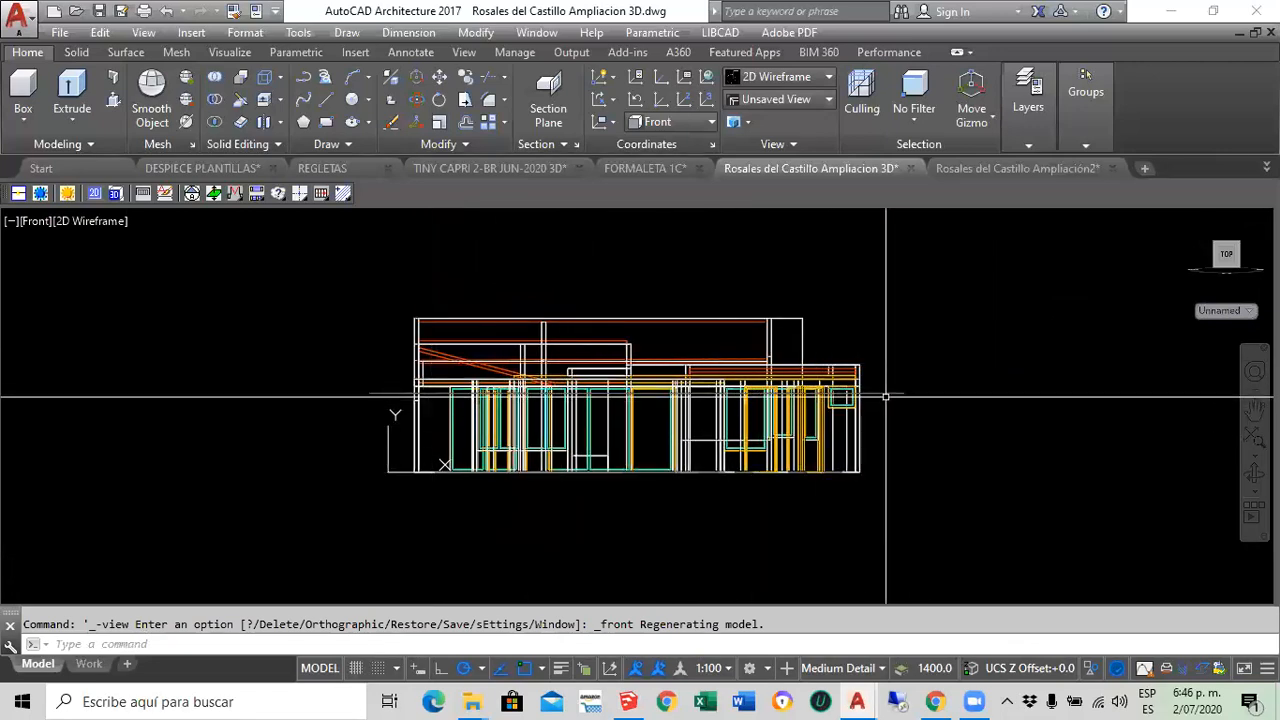
{"action": "scroll", "coordinate": [898, 414], "scroll_direction": "up", "scroll_amount": 4}
{"action": "middle_click_drag", "start_coordinate": [898, 414], "coordinate": [971, 354]}
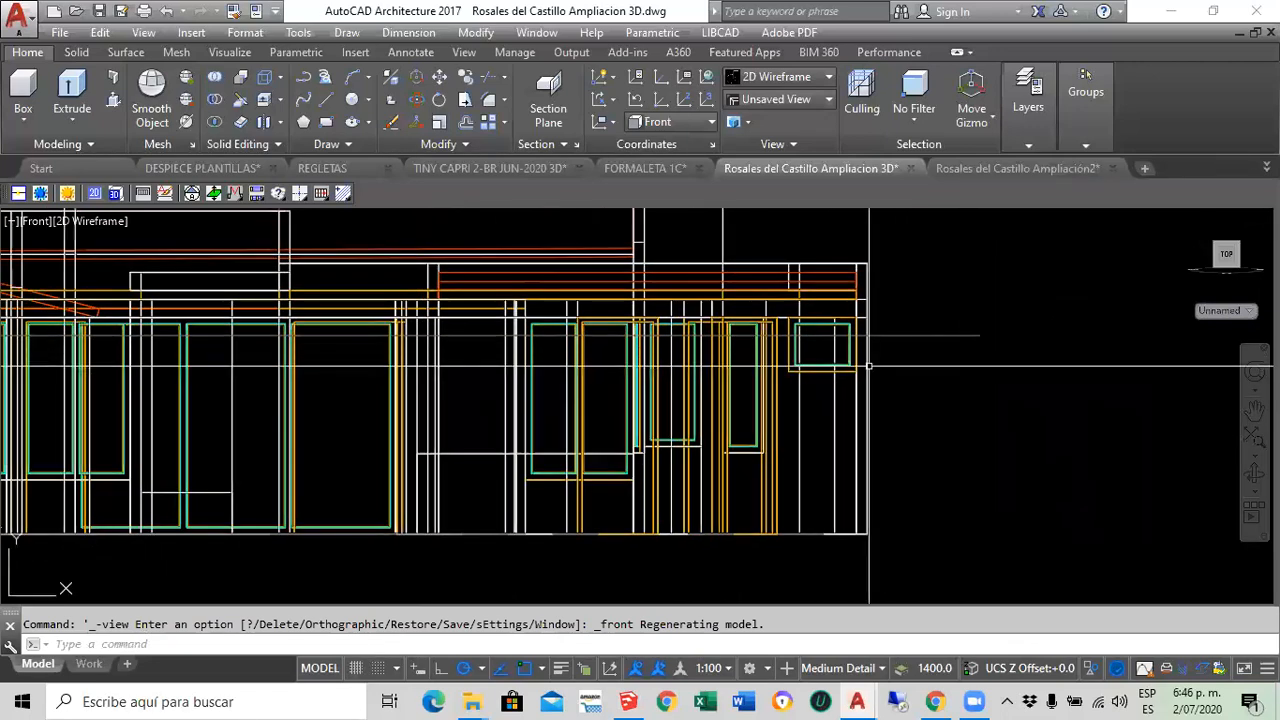
{"action": "scroll", "coordinate": [842, 401], "scroll_direction": "down", "scroll_amount": 4}
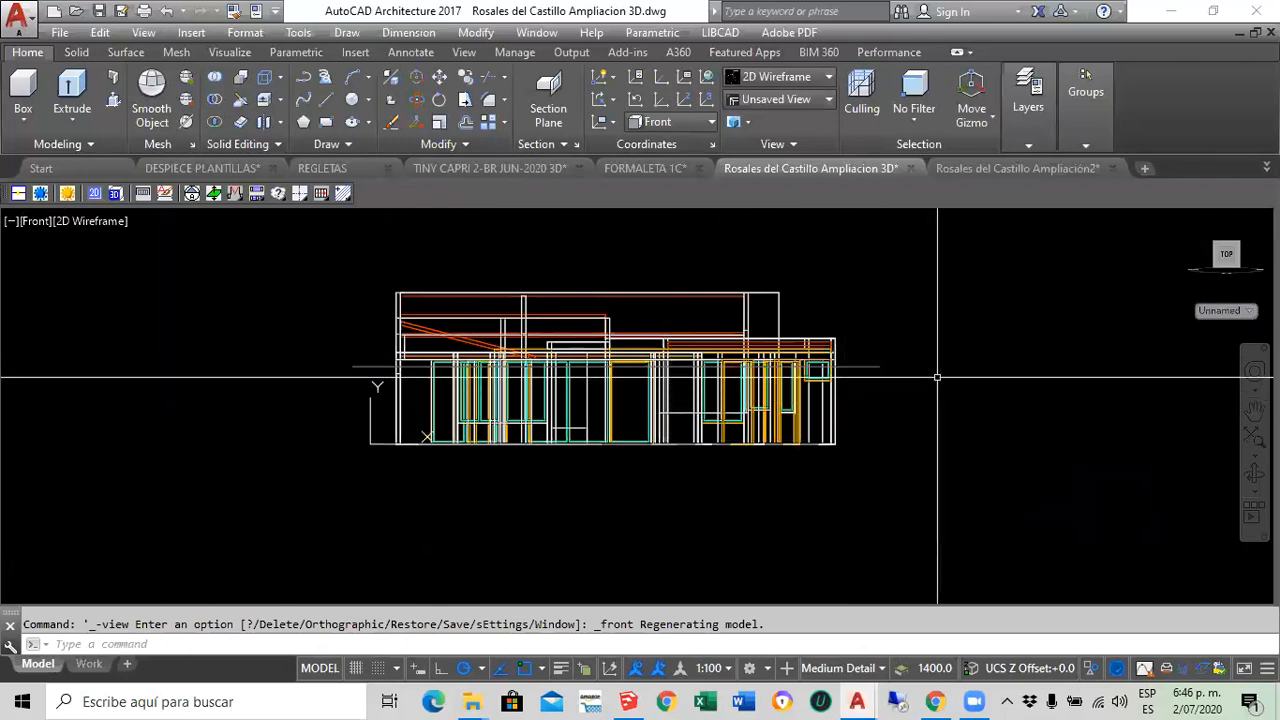
{"action": "scroll", "coordinate": [923, 378], "scroll_direction": "up", "scroll_amount": 2}
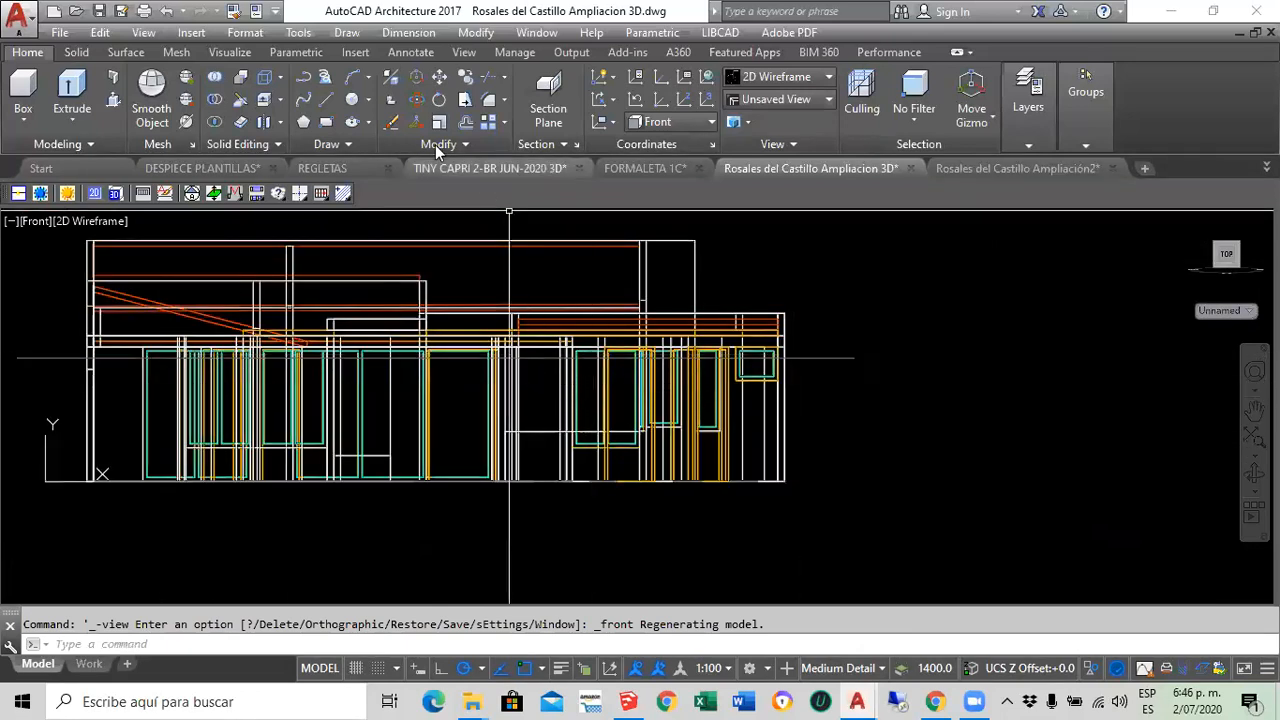
Move the section plane down in the Front view so it cuts through the doors and the small high window
{"action": "left_click", "coordinate": [440, 77]}
{"action": "left_click", "coordinate": [835, 356]}
{"action": "key", "text": "Return"}
{"action": "left_click", "coordinate": [903, 360]}
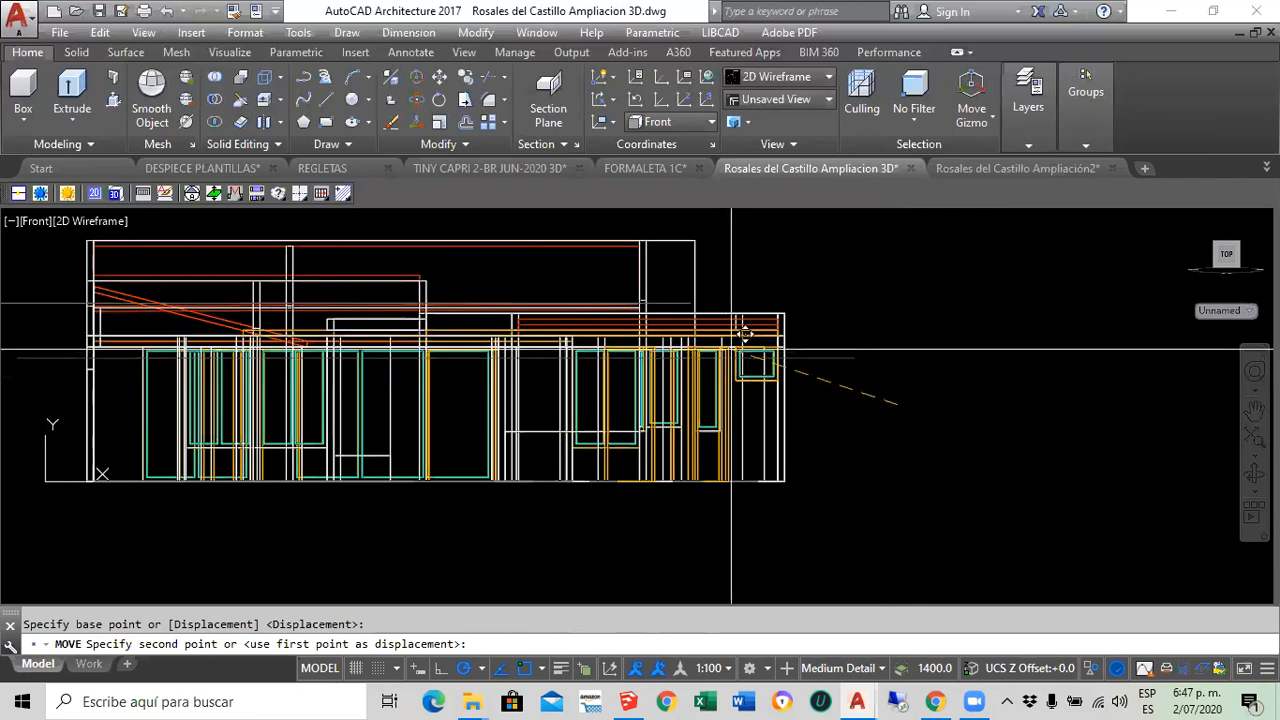
{"action": "scroll", "coordinate": [760, 335], "scroll_direction": "up", "scroll_amount": 5}
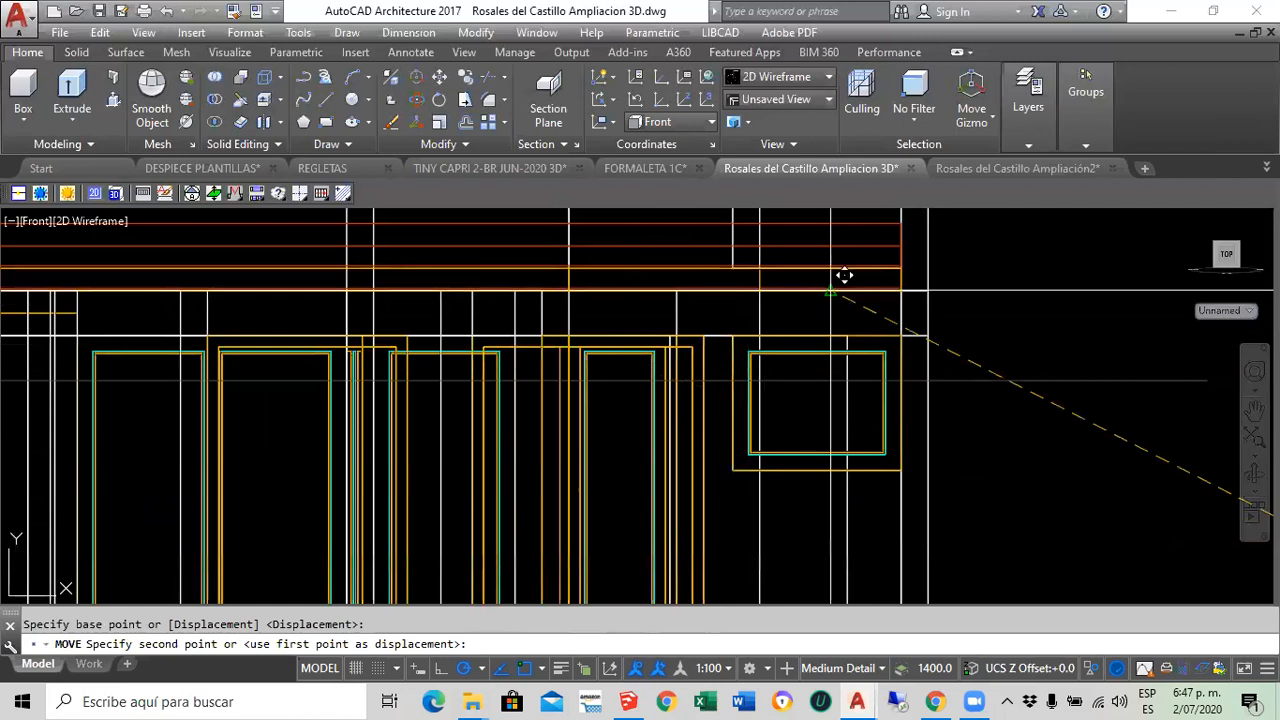
{"action": "scroll", "coordinate": [680, 380], "scroll_direction": "down", "scroll_amount": 3}
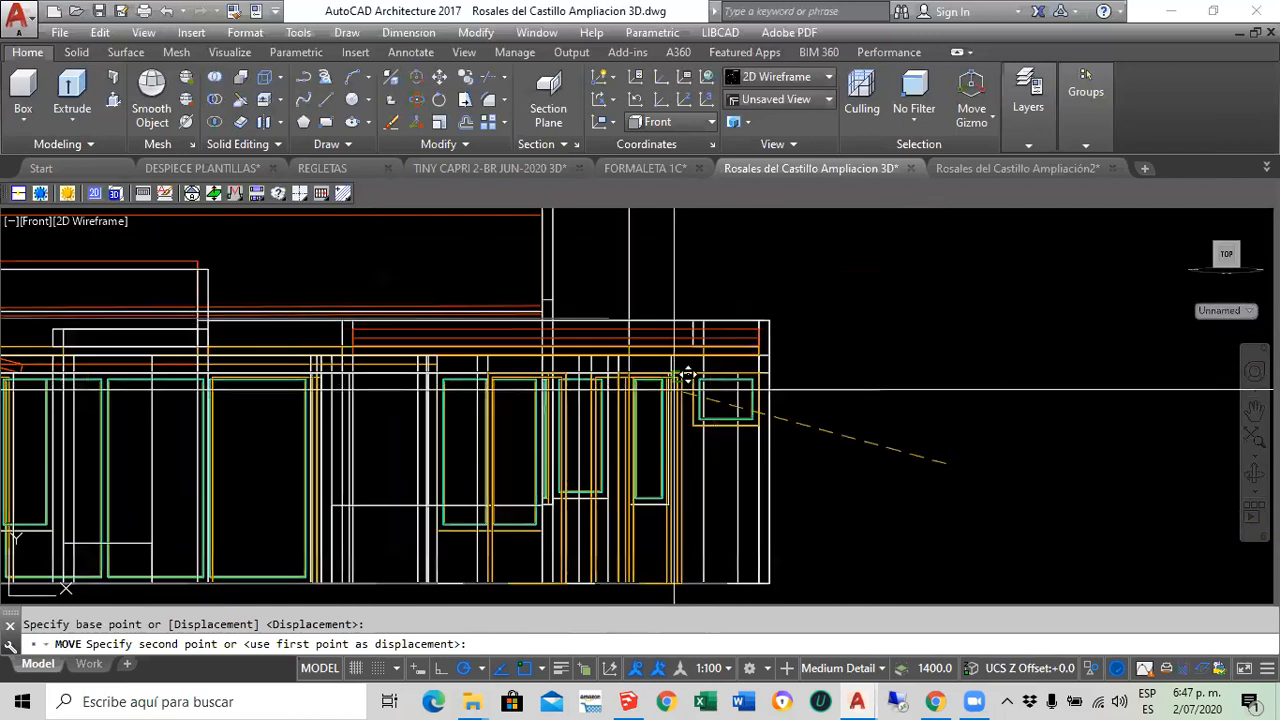
{"action": "left_click", "coordinate": [960, 464]}
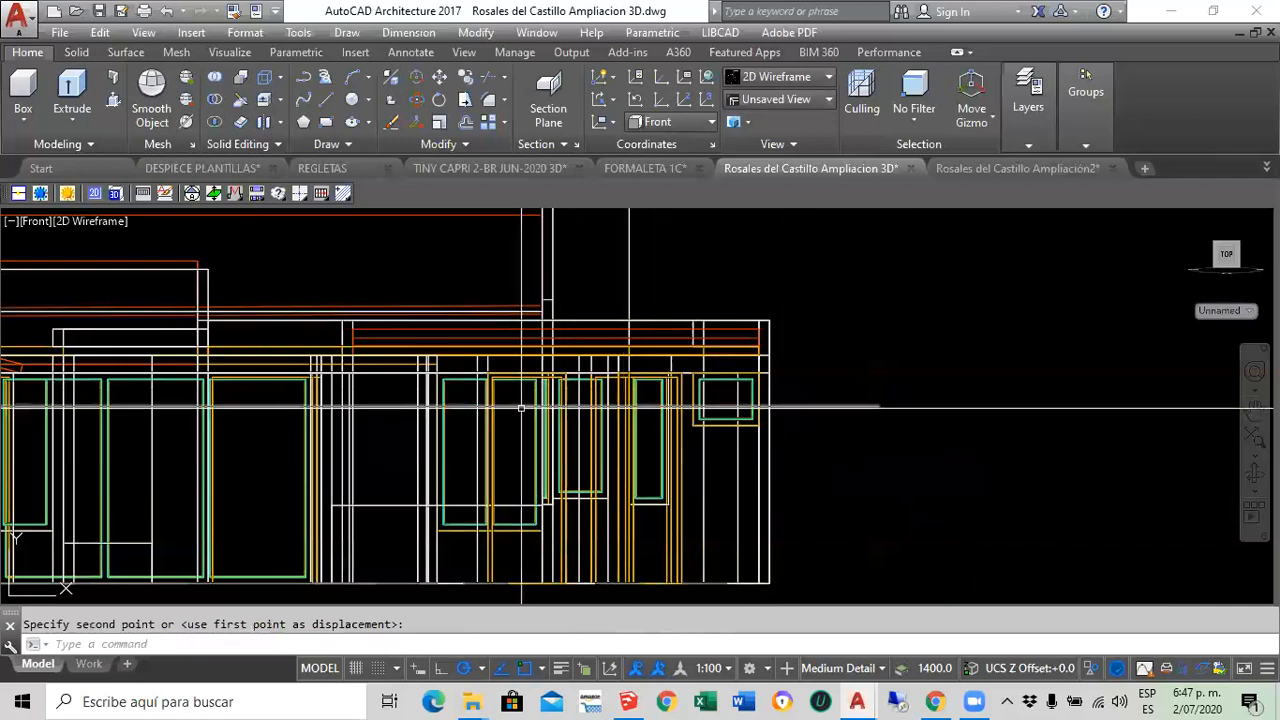
{"action": "scroll", "coordinate": [875, 417], "scroll_direction": "down", "scroll_amount": 4}
{"action": "scroll", "coordinate": [875, 418], "scroll_direction": "up", "scroll_amount": 4}
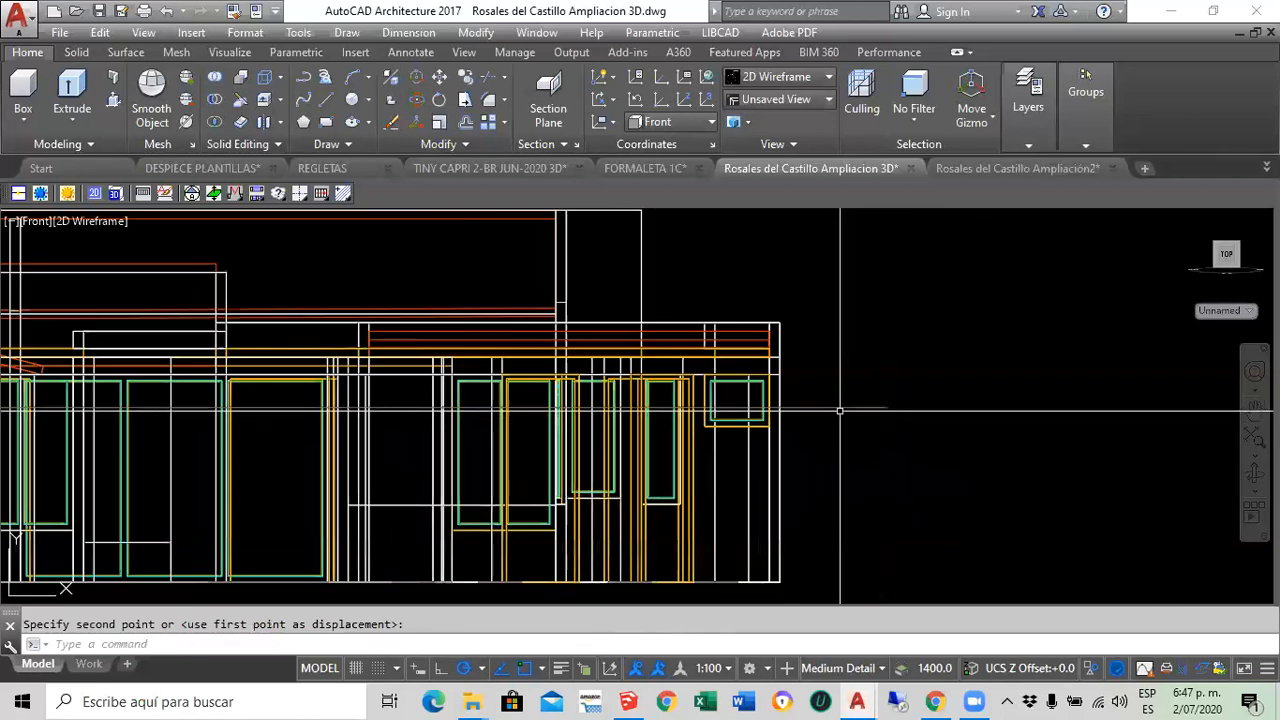
{"action": "scroll", "coordinate": [137, 398], "scroll_direction": "down", "scroll_amount": 4}
{"action": "middle_click_drag", "start_coordinate": [137, 412], "coordinate": [565, 412]}
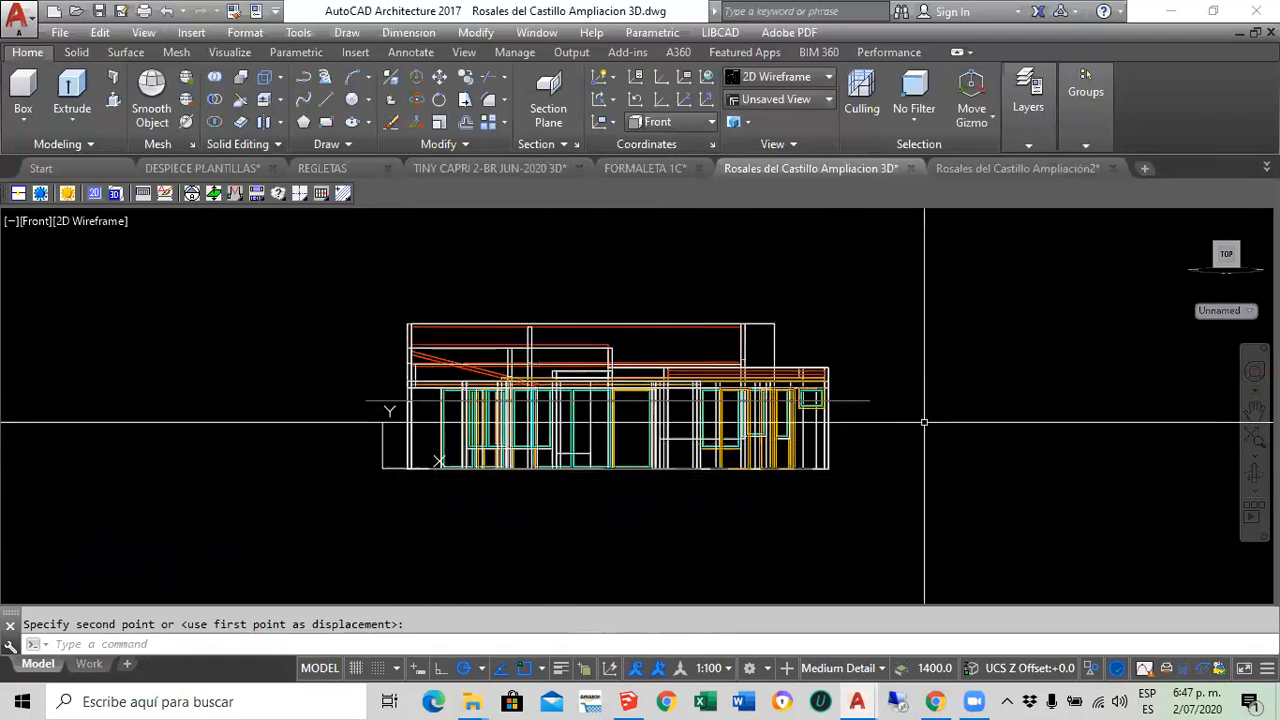
{"action": "scroll", "coordinate": [924, 423], "scroll_direction": "up", "scroll_amount": 2}
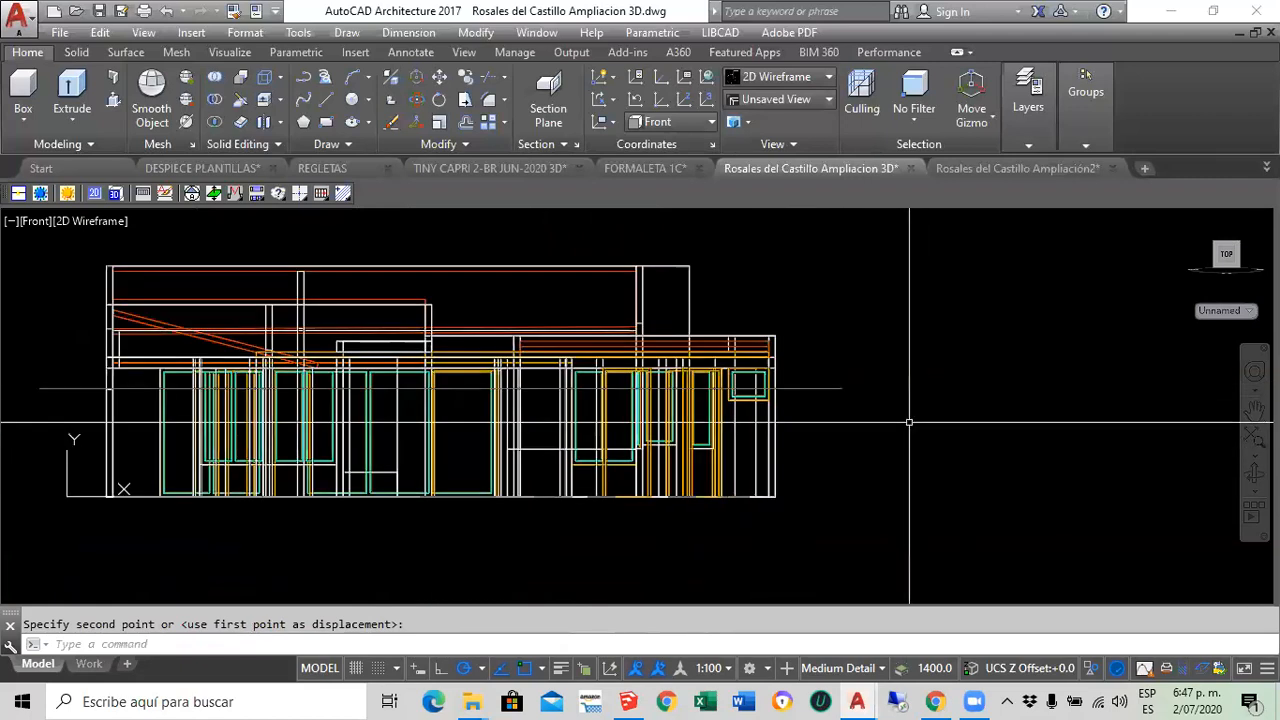
{"action": "scroll", "coordinate": [909, 423], "scroll_direction": "down", "scroll_amount": 2}
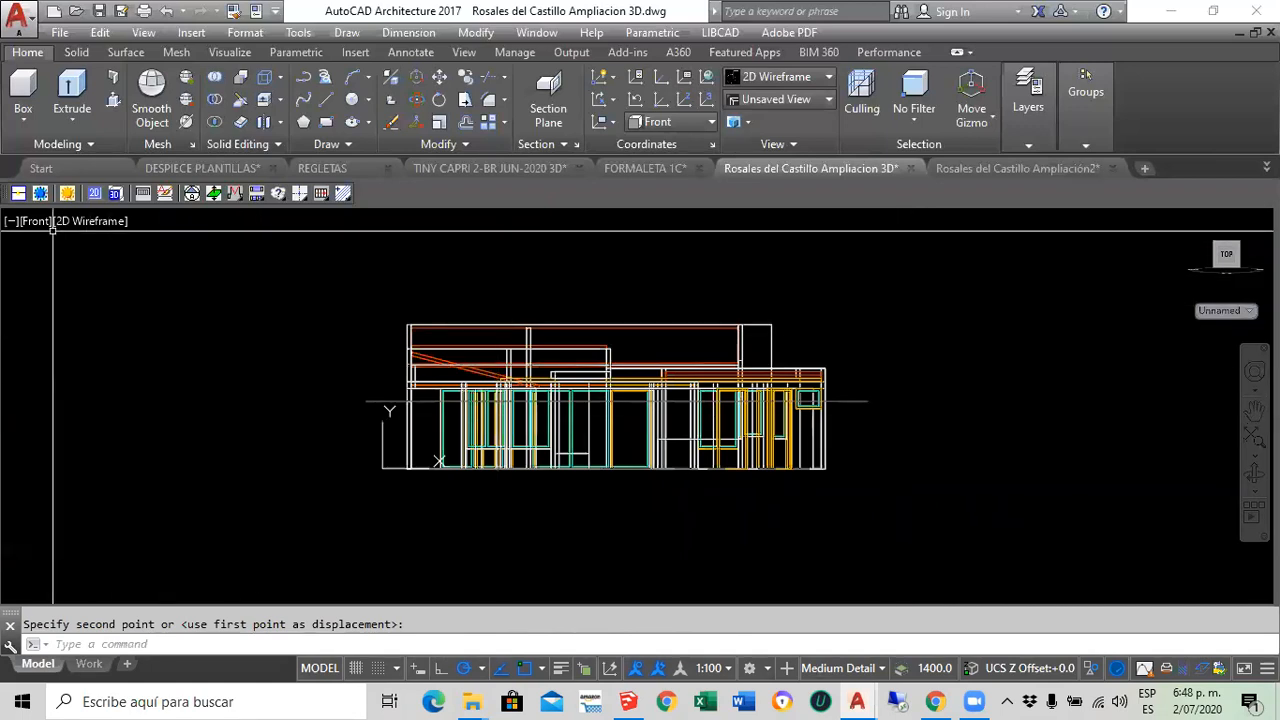
Switch to the Top view and bring the section plane over the coloured house plan into close view
{"action": "left_click", "coordinate": [38, 228]}
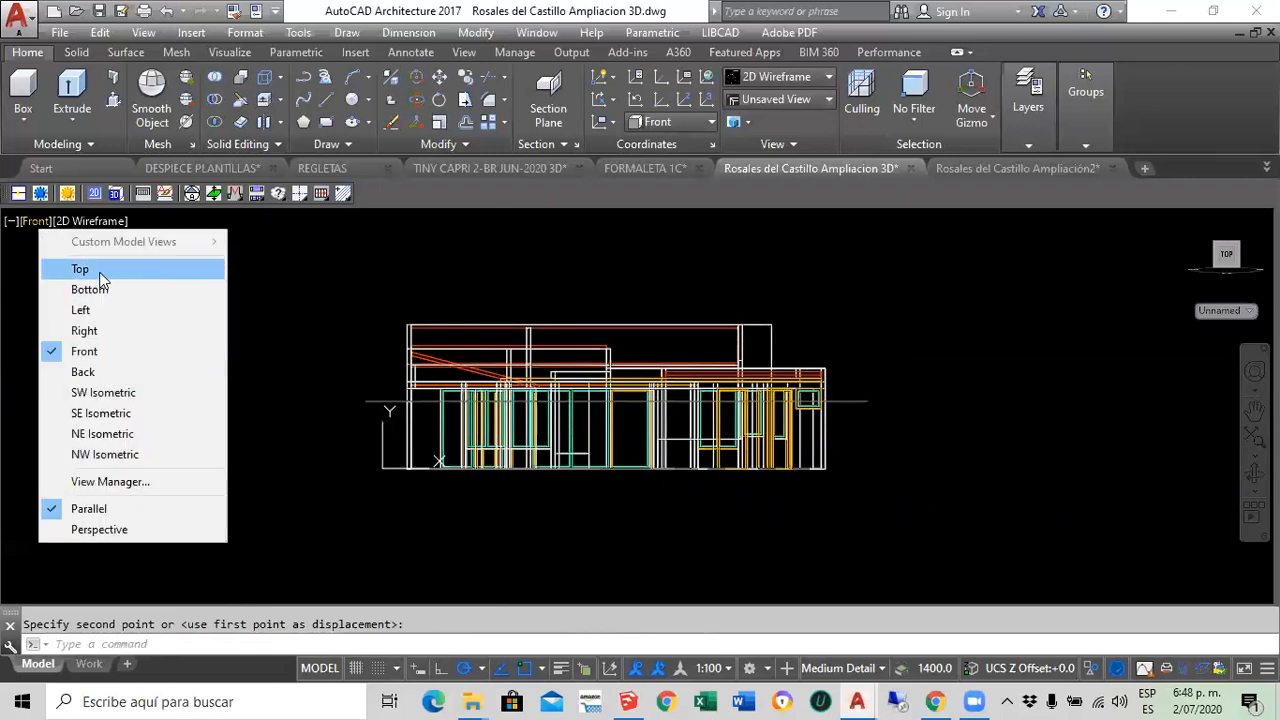
{"action": "left_click", "coordinate": [80, 268]}
{"action": "middle_click_drag", "start_coordinate": [294, 347], "coordinate": [397, 383]}
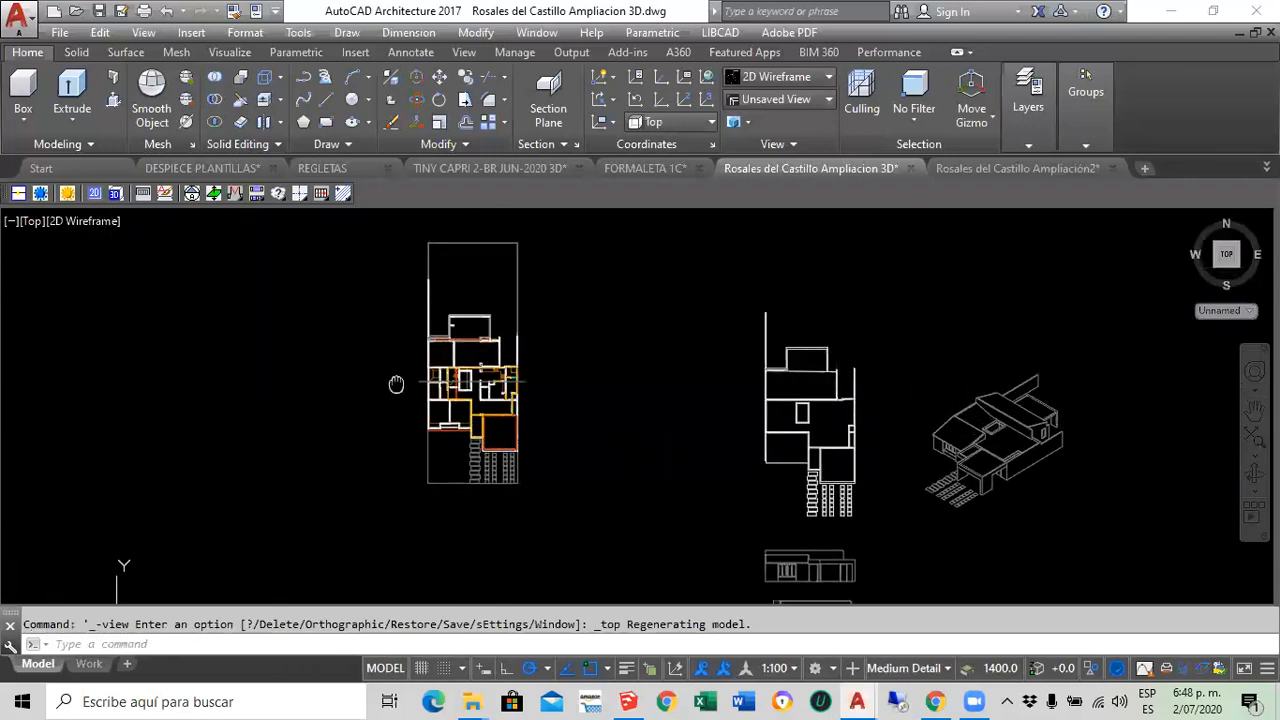
{"action": "scroll", "coordinate": [531, 408], "scroll_direction": "up", "scroll_amount": 2}
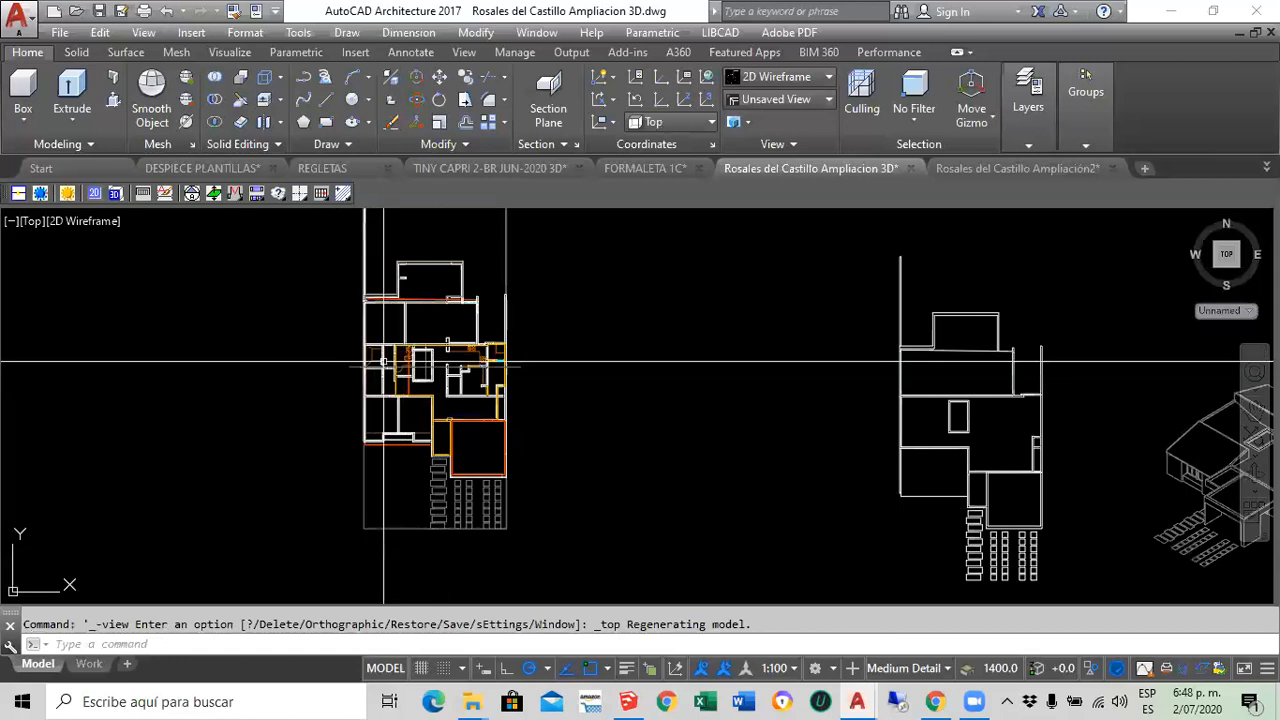
{"action": "scroll", "coordinate": [606, 377], "scroll_direction": "down", "scroll_amount": 2}
{"action": "middle_click_drag", "start_coordinate": [606, 377], "coordinate": [589, 414]}
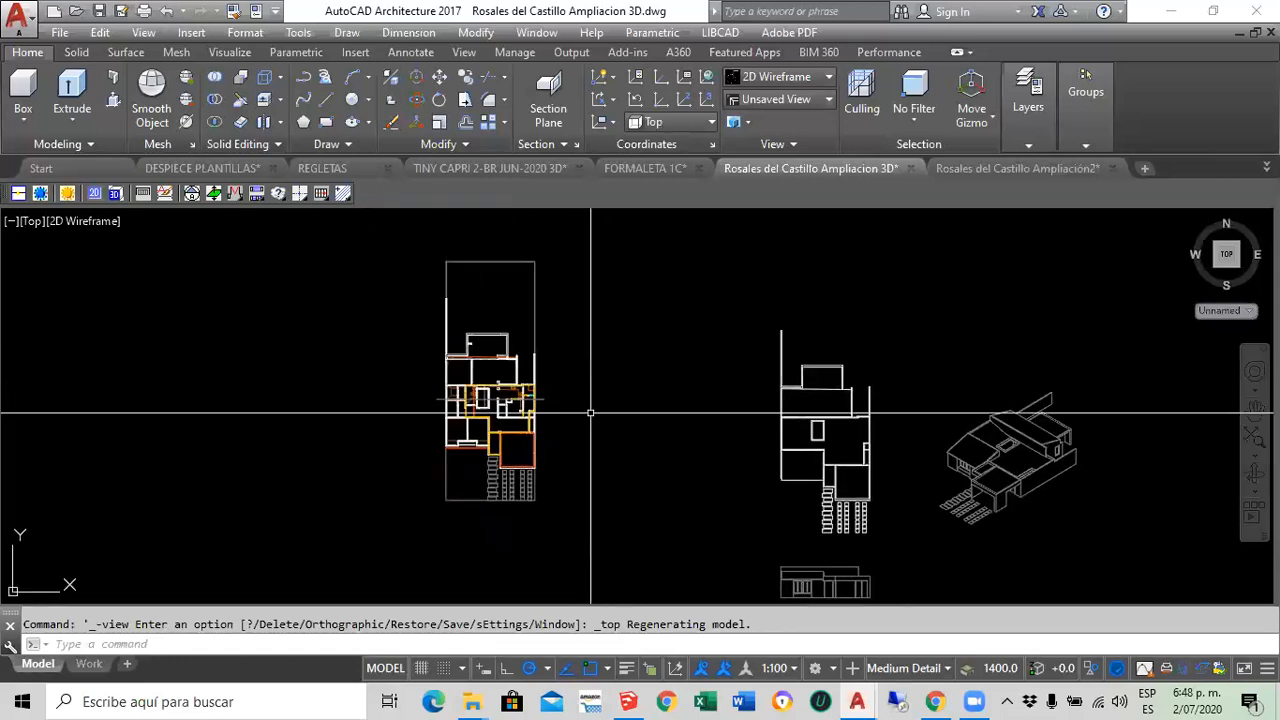
{"action": "scroll", "coordinate": [540, 420], "scroll_direction": "up", "scroll_amount": 4}
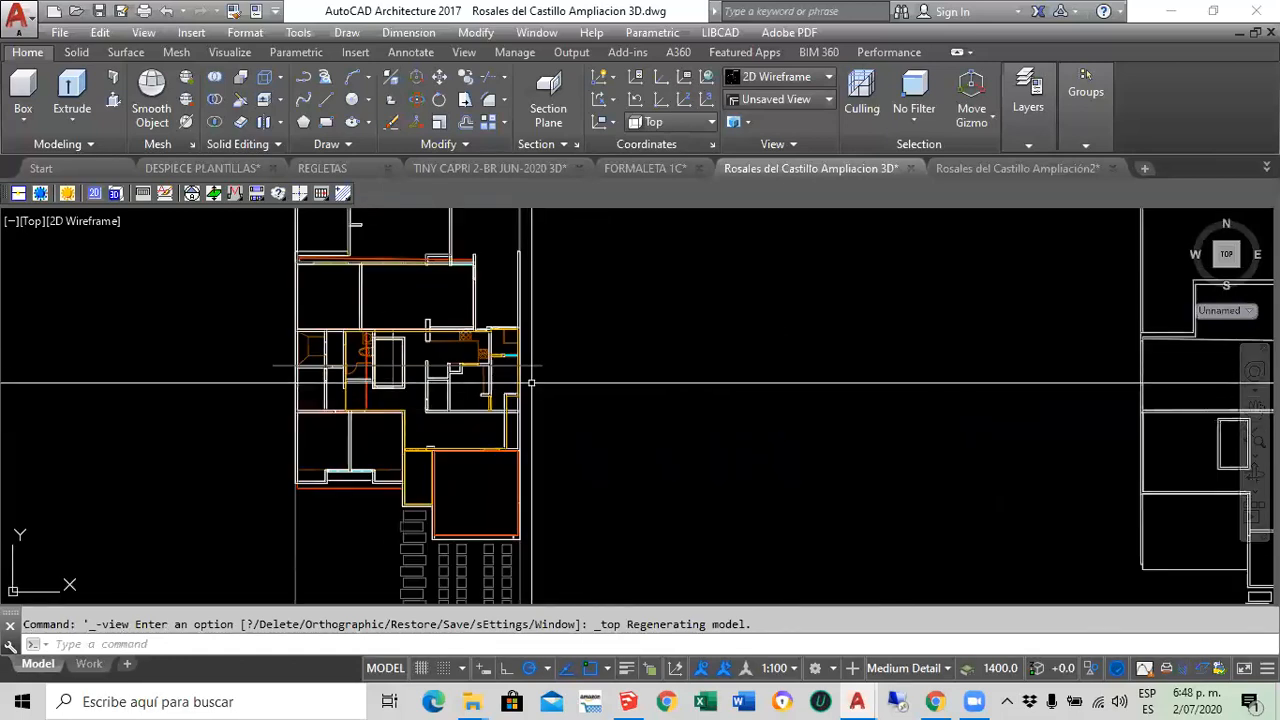
Start generating a section block from the house plan's section plane and show the full 2D Section / Elevation options
{"action": "left_click", "coordinate": [527, 365]}
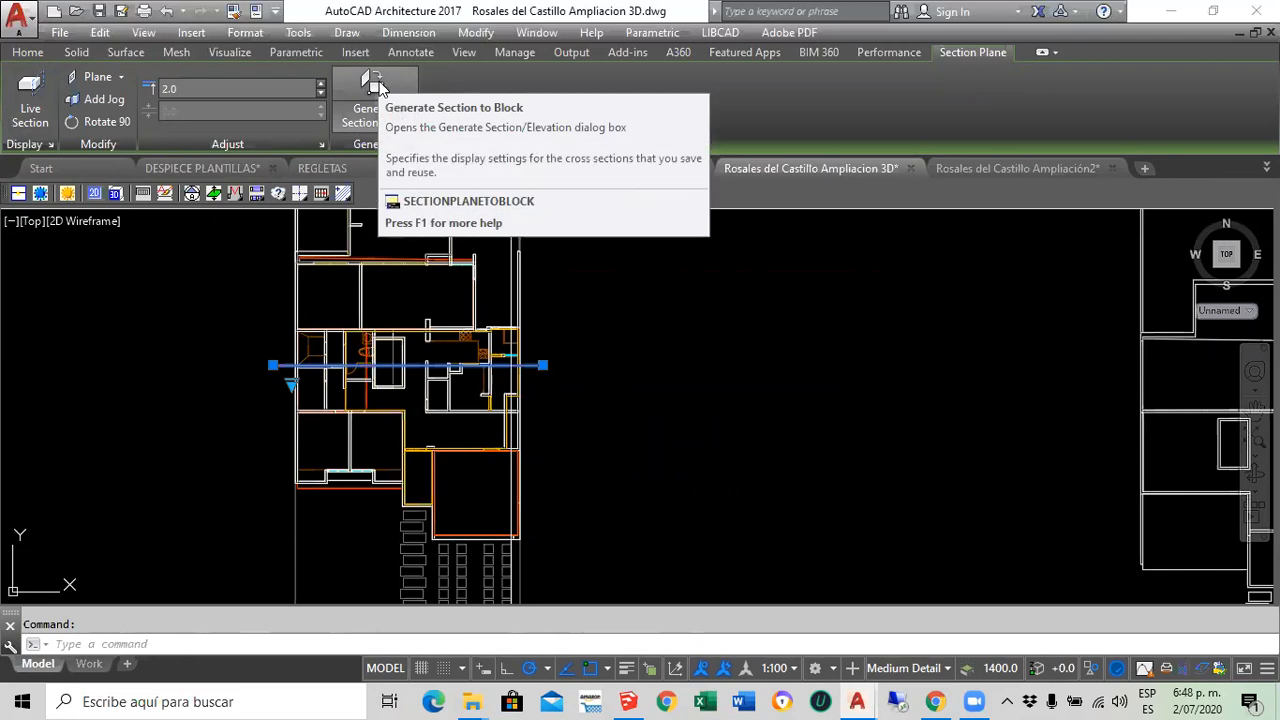
{"action": "left_click", "coordinate": [375, 90]}
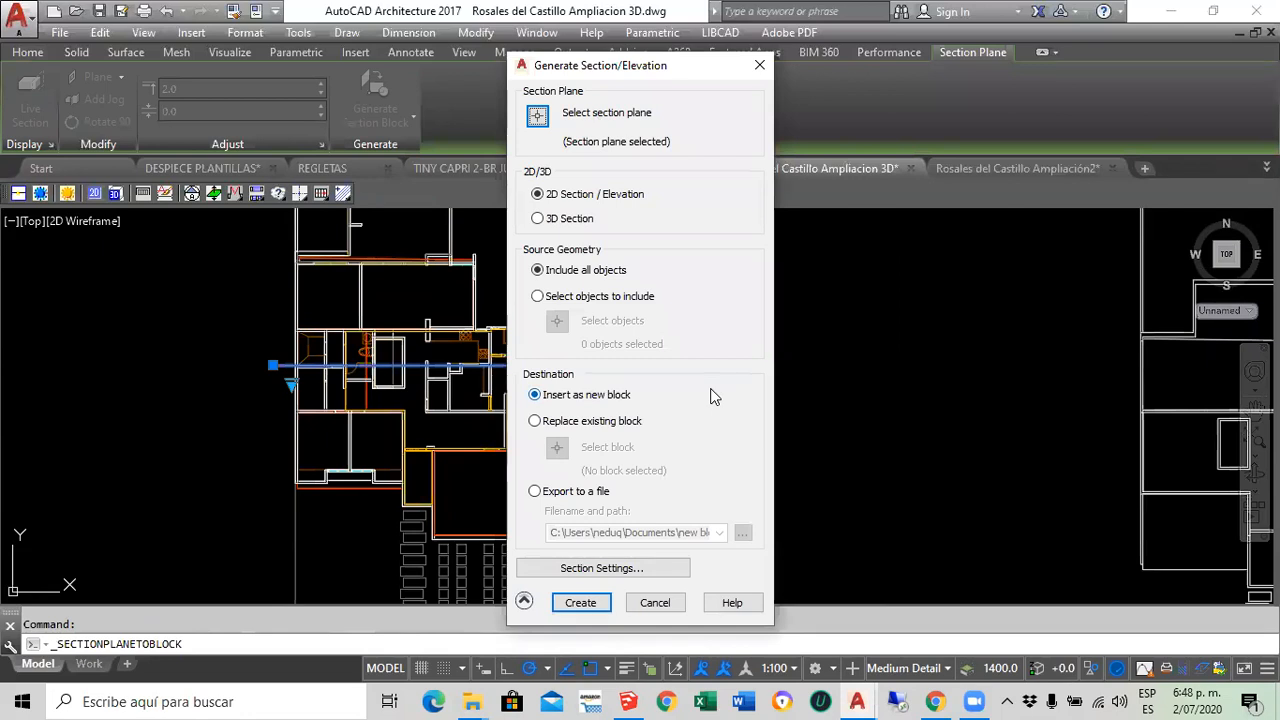
{"action": "left_click", "coordinate": [524, 602]}
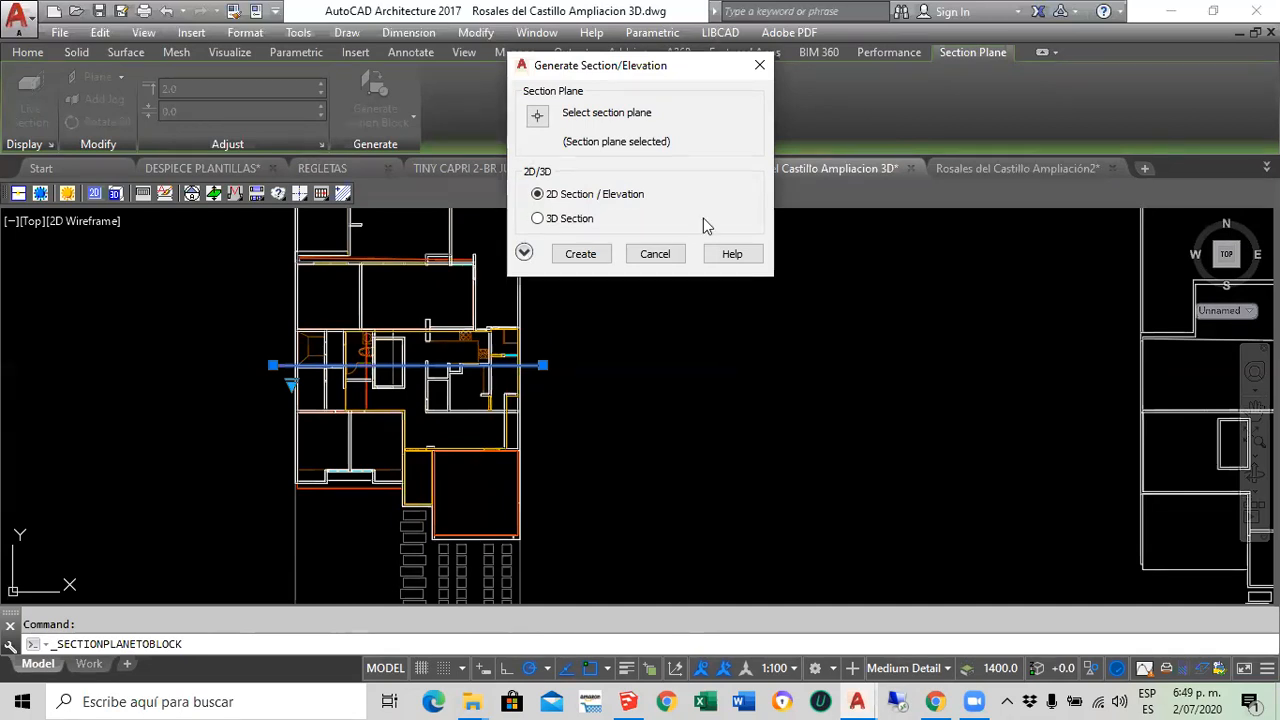
{"action": "left_click", "coordinate": [524, 254]}
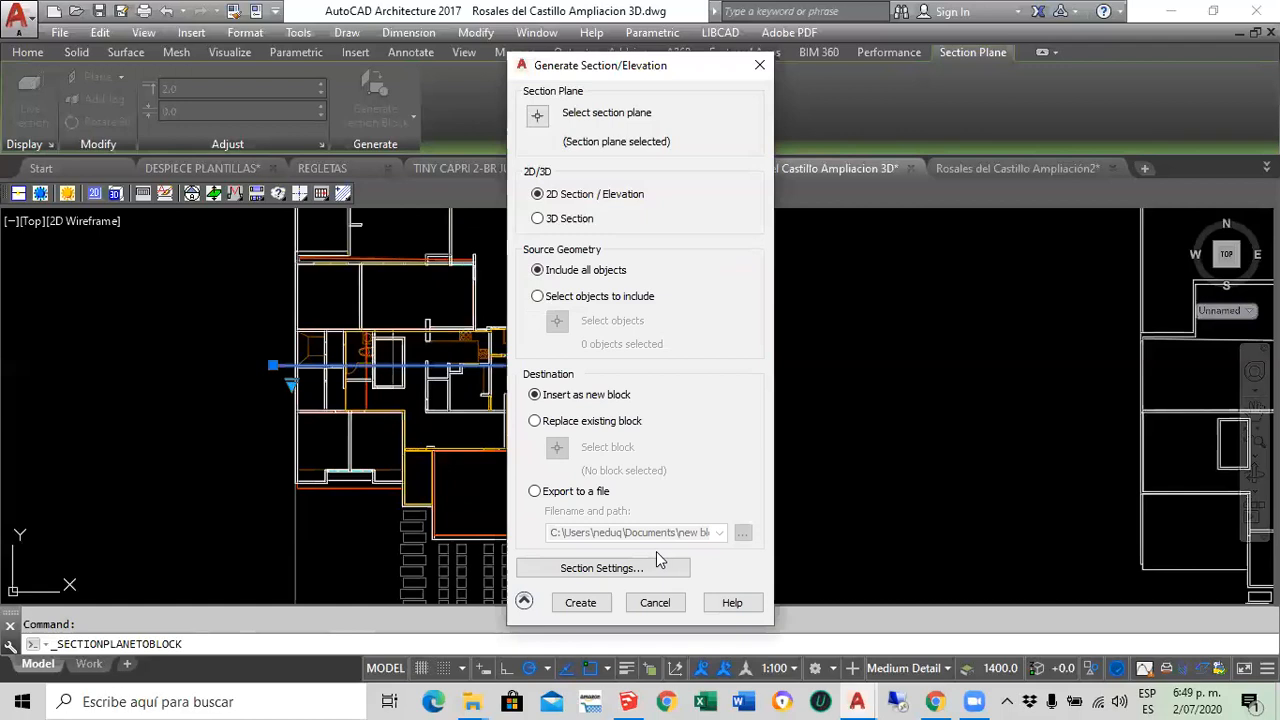
In the 2D section settings, assign the Intersection Boundary to the SECCIONADO layer
{"action": "left_click", "coordinate": [609, 569]}
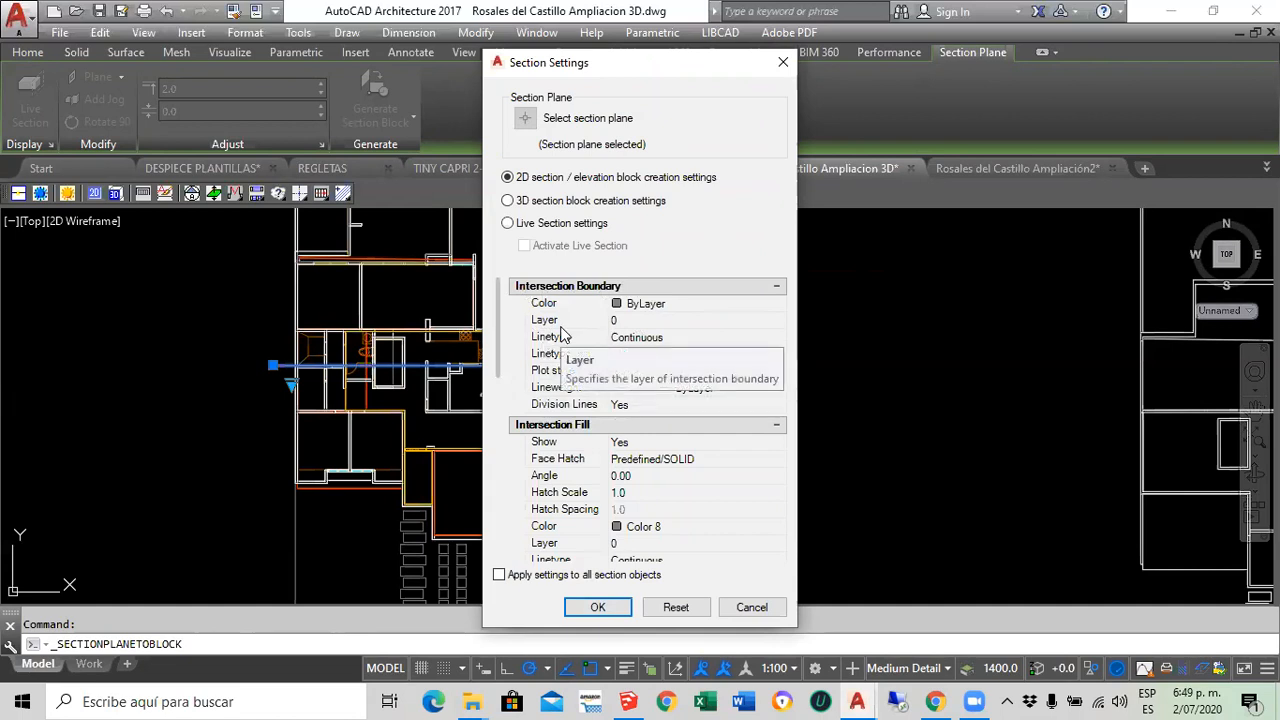
{"action": "left_click", "coordinate": [647, 321]}
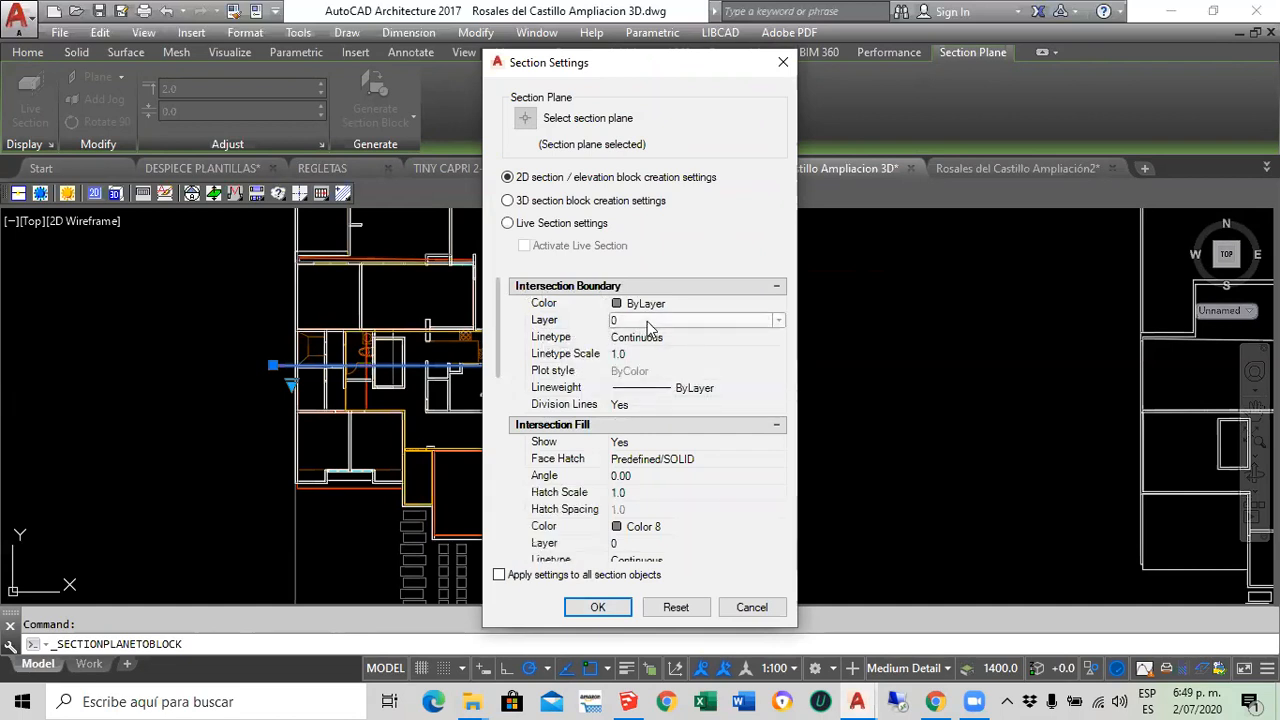
{"action": "left_click", "coordinate": [647, 321]}
{"action": "left_click_drag", "start_coordinate": [780, 373], "coordinate": [781, 425]}
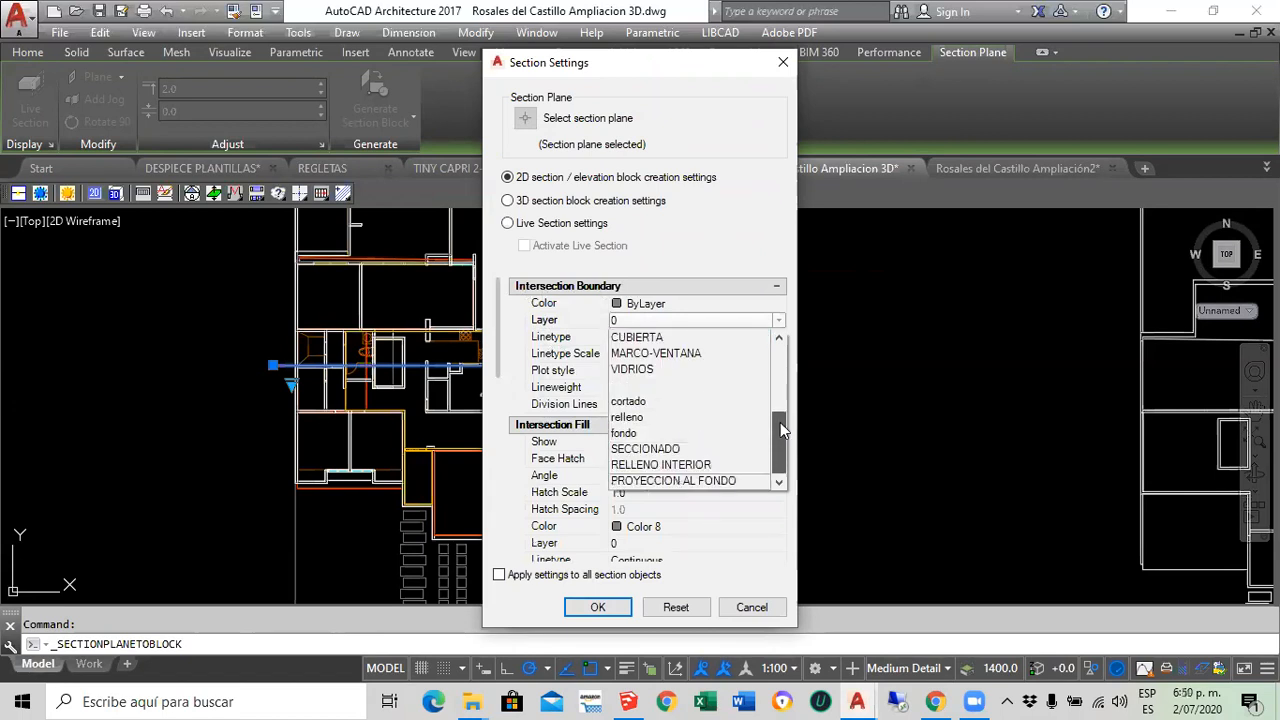
{"action": "left_click", "coordinate": [647, 449]}
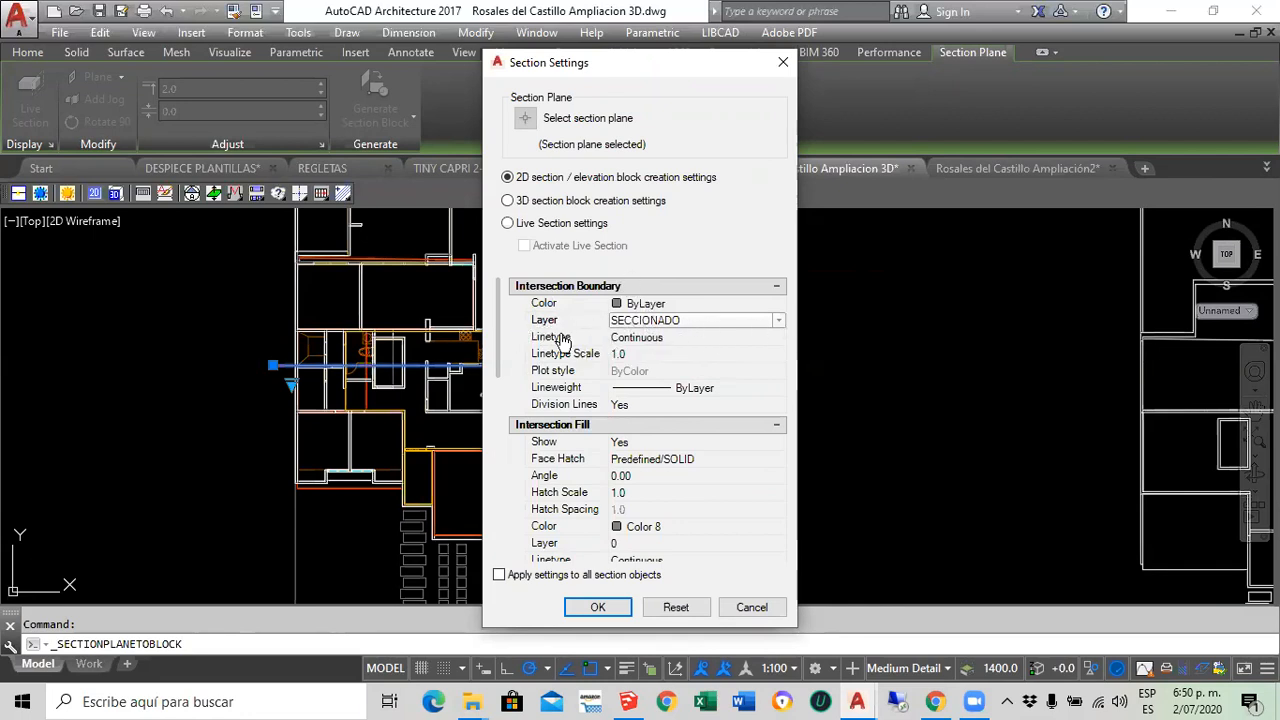
Set the Intersection Fill color to ByLayer and its layer to RELLENO INTERIOR
{"action": "left_click_drag", "start_coordinate": [497, 300], "coordinate": [495, 349]}
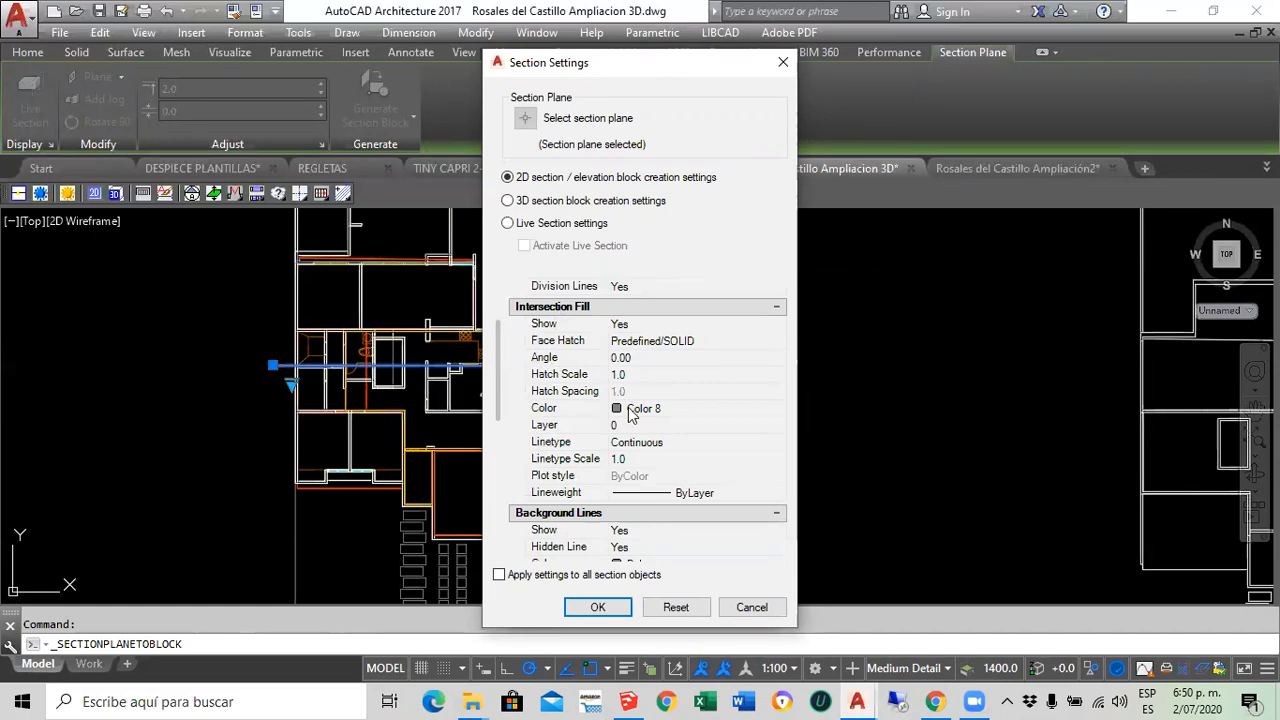
{"action": "left_click", "coordinate": [699, 408]}
{"action": "left_click", "coordinate": [714, 414]}
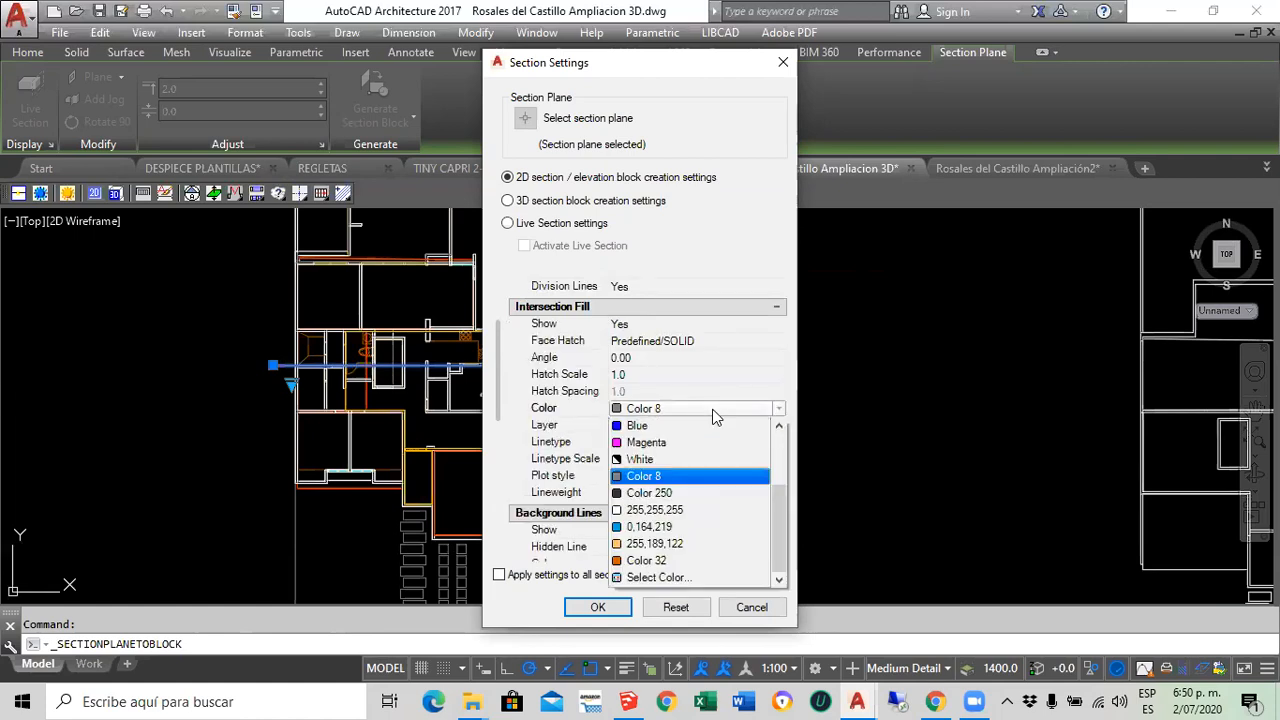
{"action": "left_click_drag", "start_coordinate": [778, 503], "coordinate": [781, 432]}
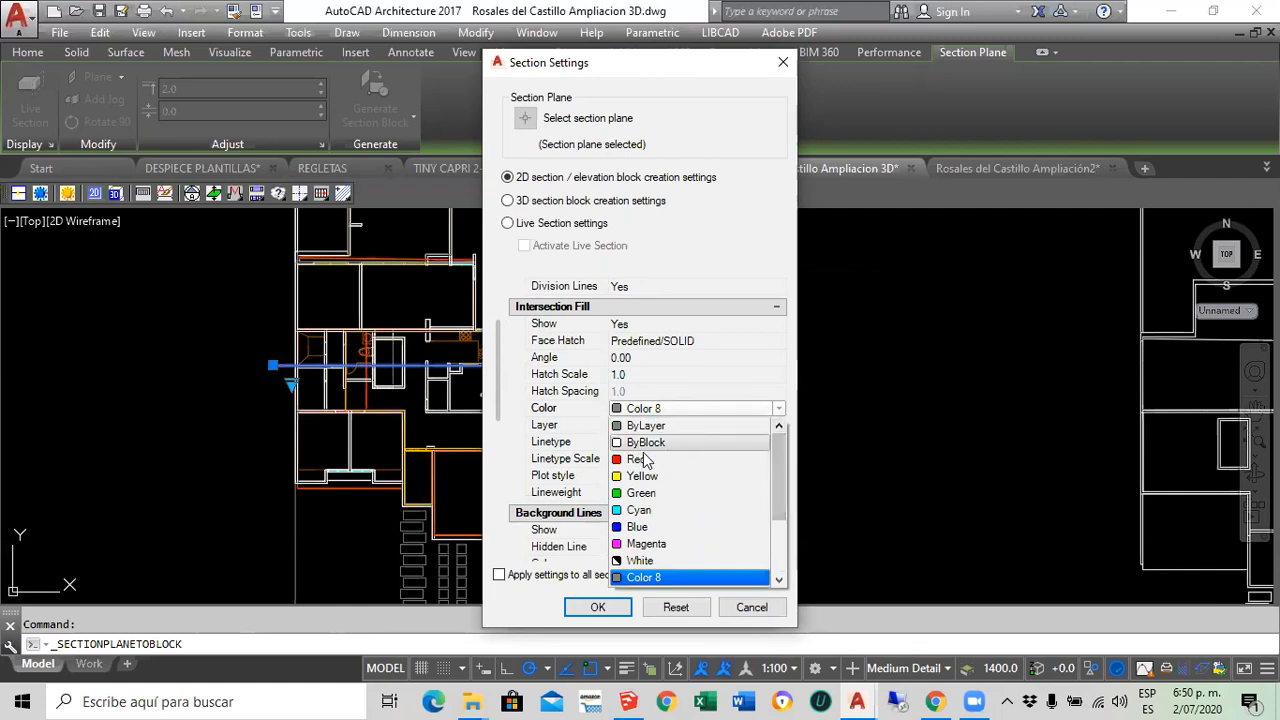
{"action": "left_click", "coordinate": [660, 426]}
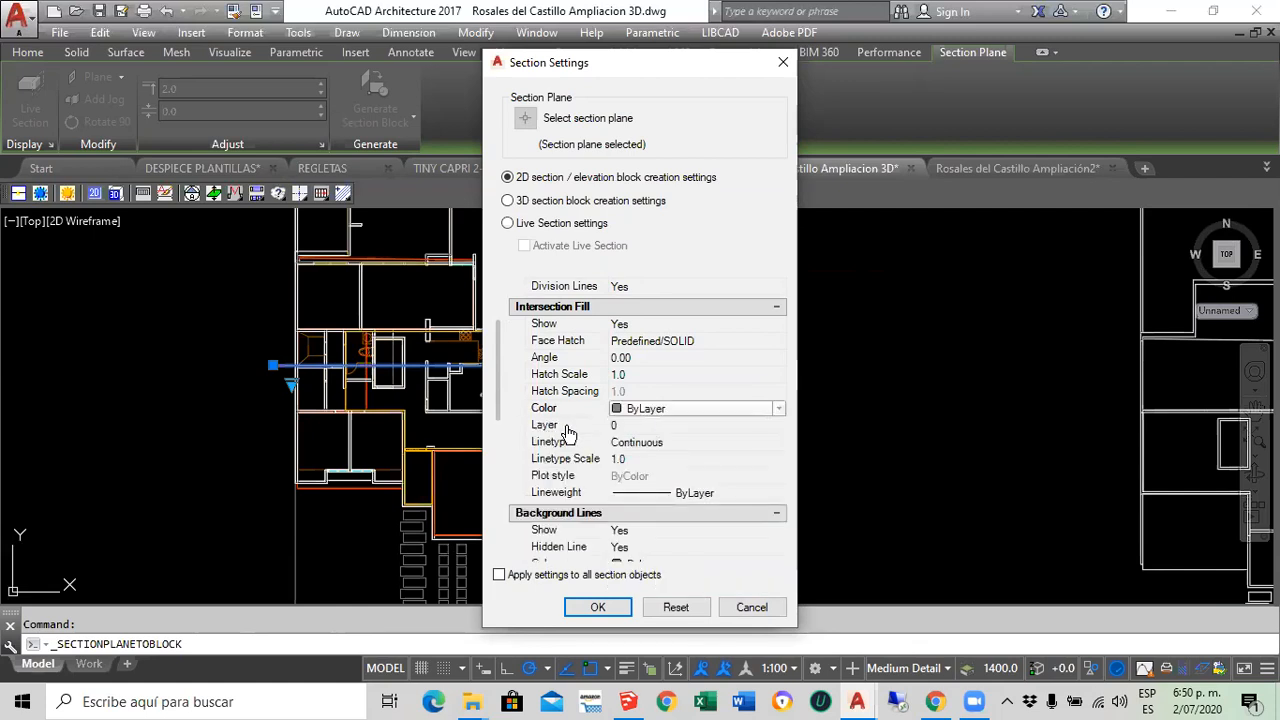
{"action": "left_click", "coordinate": [651, 426]}
{"action": "left_click", "coordinate": [651, 428]}
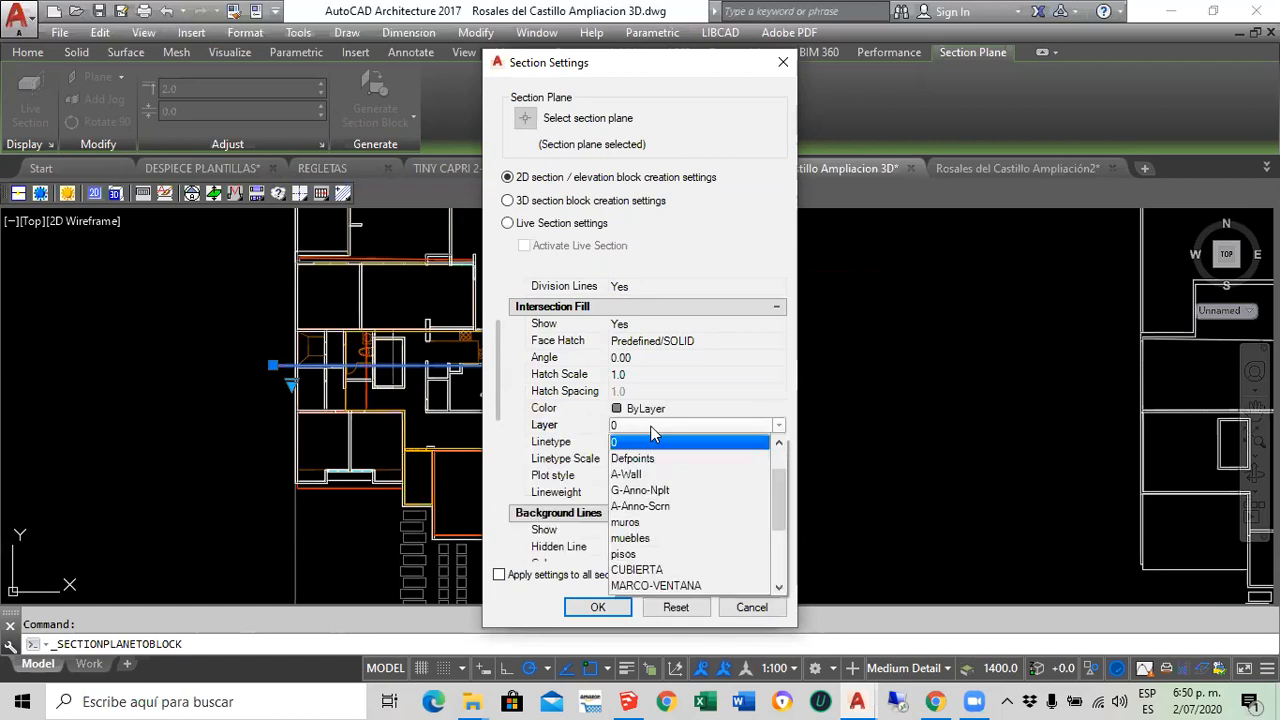
{"action": "left_click", "coordinate": [783, 527]}
{"action": "scroll", "coordinate": [780, 527], "scroll_direction": "down", "scroll_amount": 1}
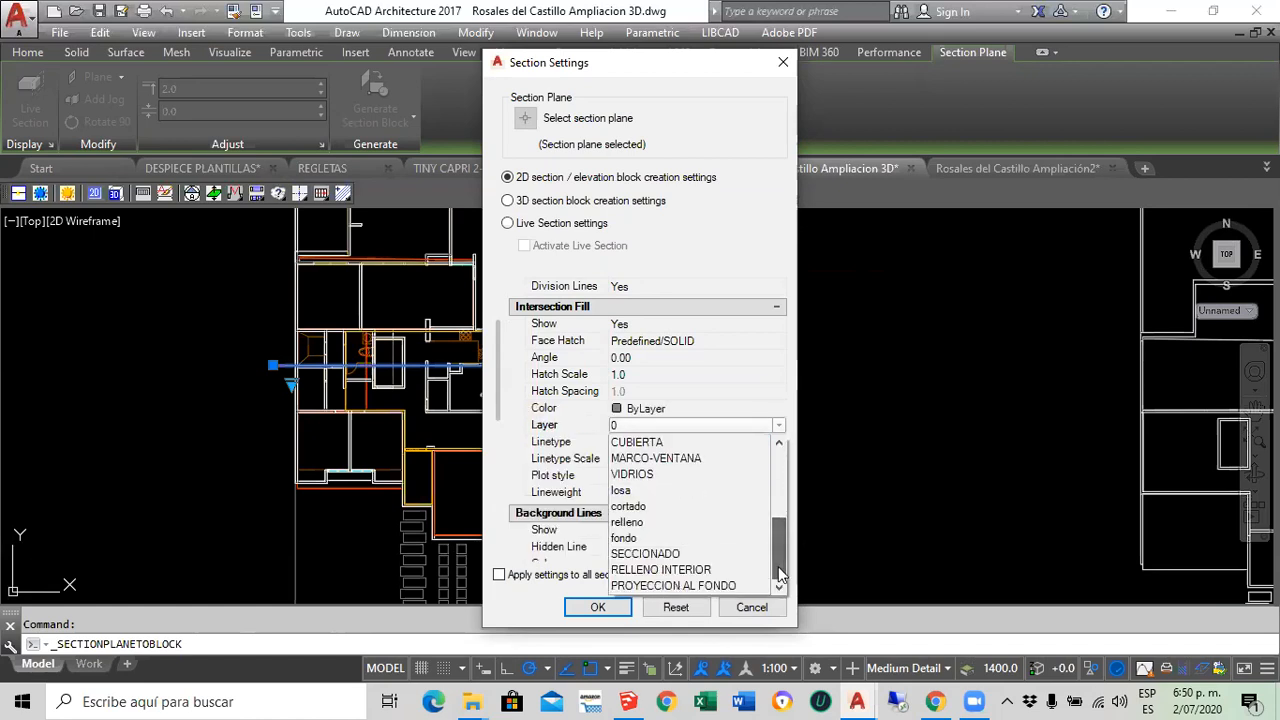
{"action": "left_click", "coordinate": [653, 569]}
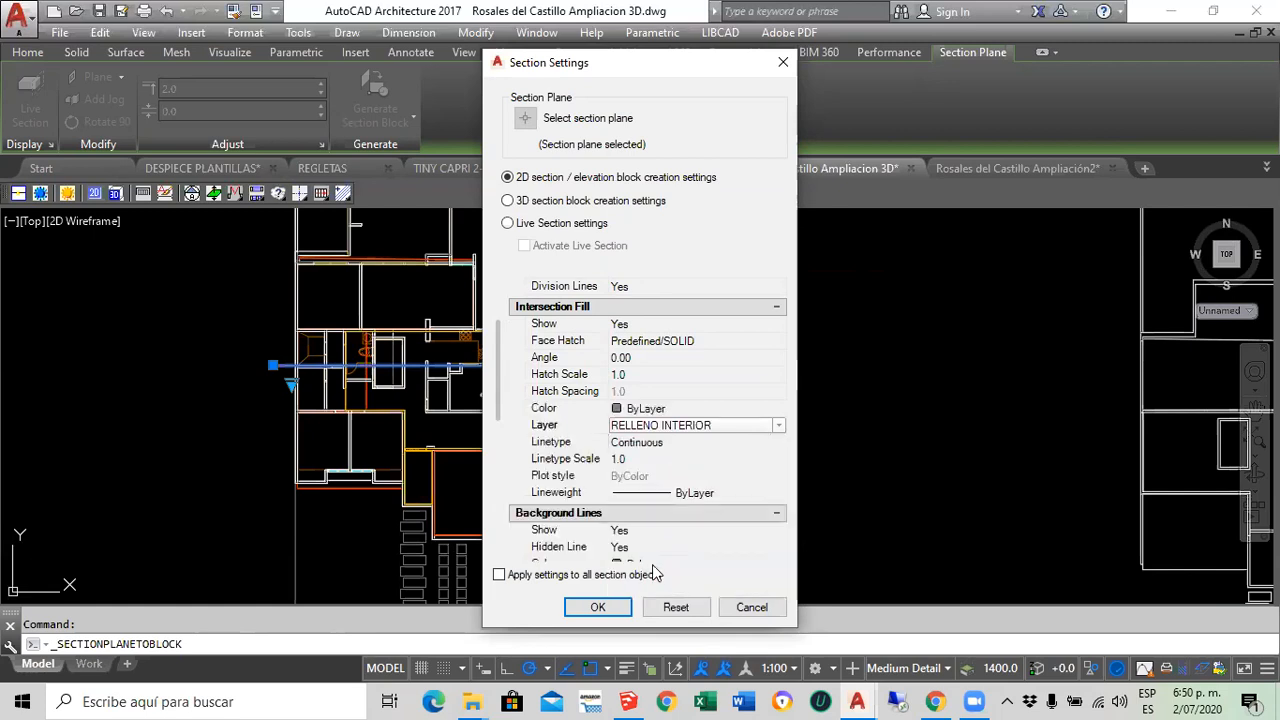
Turn off hidden lines for the Background Lines, assign them to the PROYECCION AL FONDO layer and review the section settings
{"action": "left_click_drag", "start_coordinate": [495, 338], "coordinate": [502, 418]}
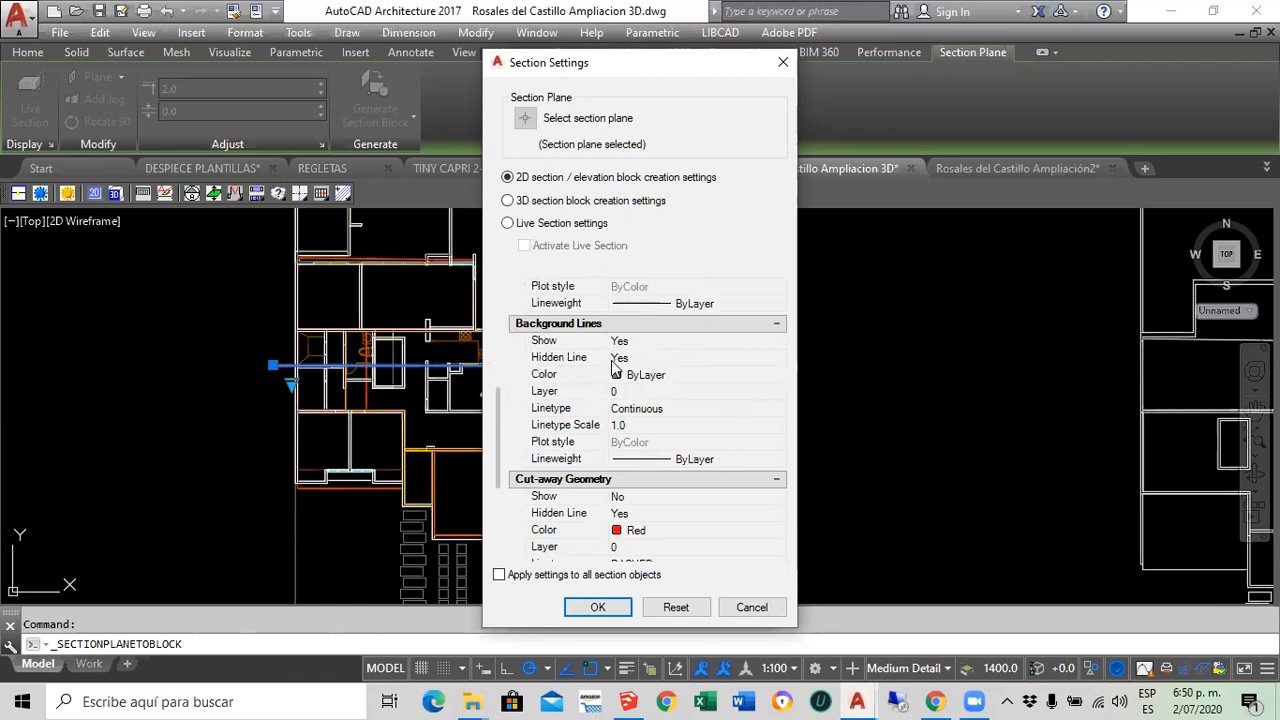
{"action": "left_click", "coordinate": [705, 358]}
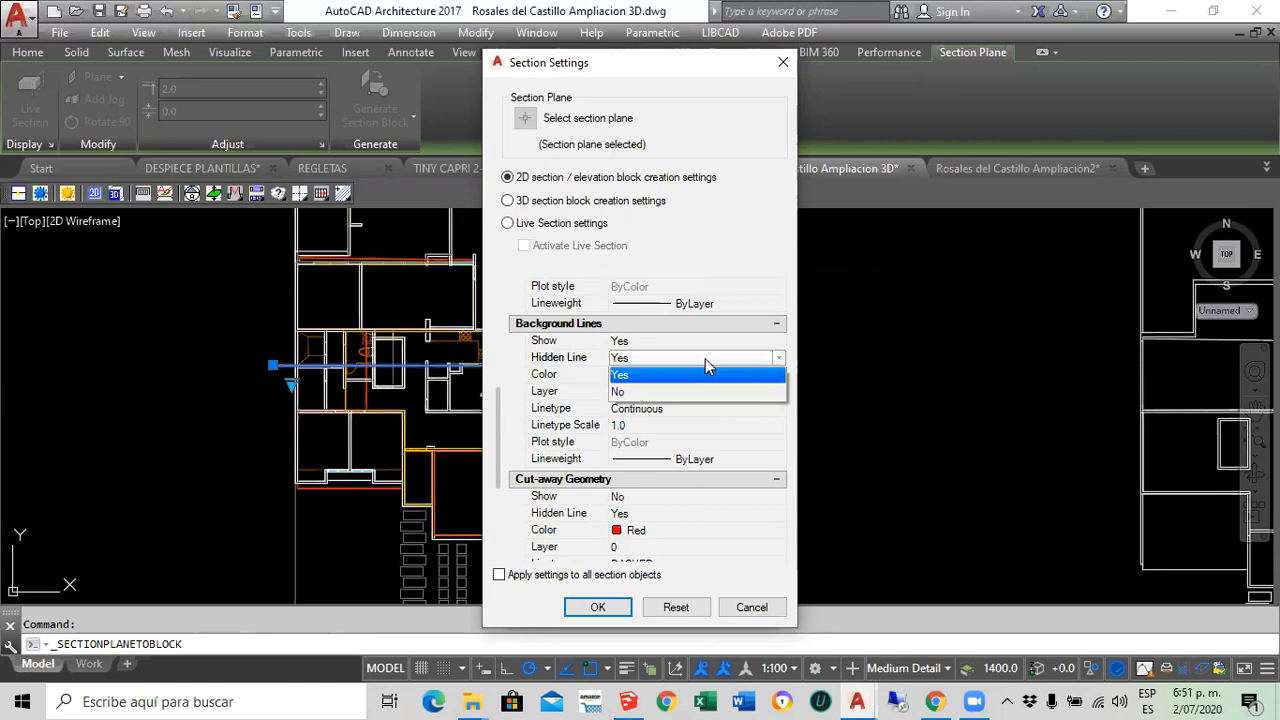
{"action": "left_click", "coordinate": [619, 392]}
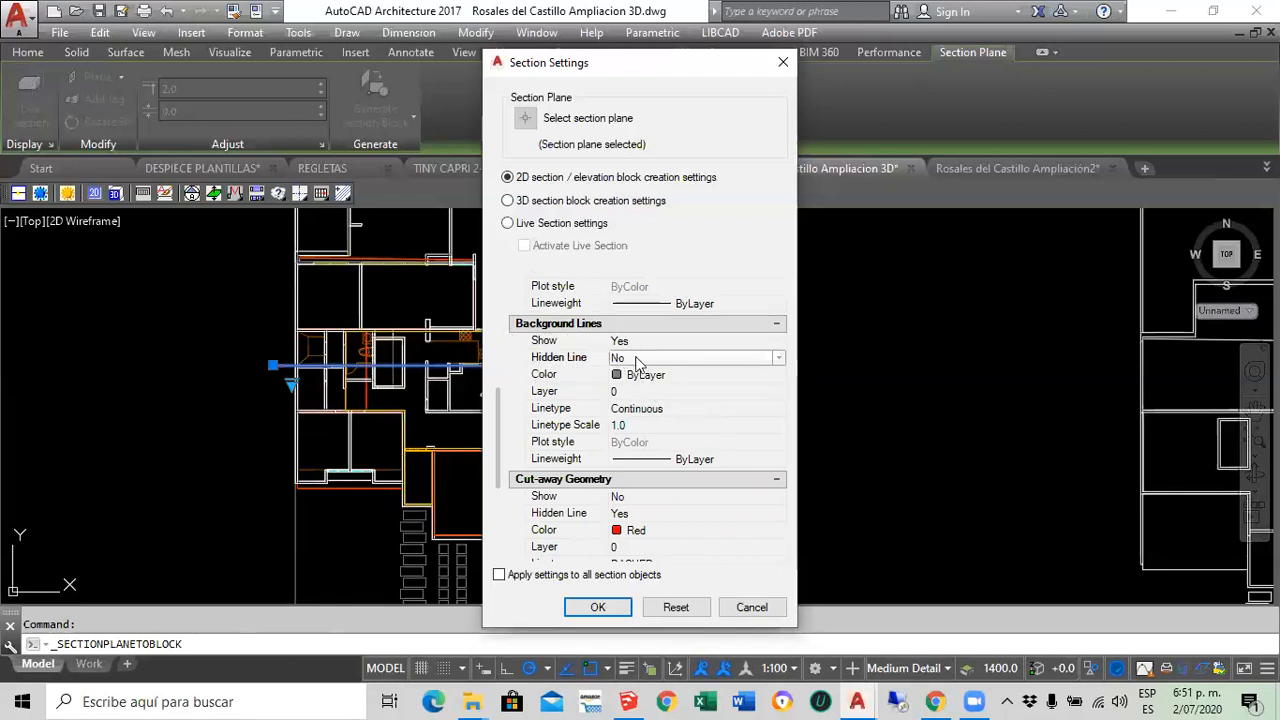
{"action": "left_click", "coordinate": [641, 394]}
{"action": "left_click", "coordinate": [641, 394]}
{"action": "left_click_drag", "start_coordinate": [785, 448], "coordinate": [783, 525]}
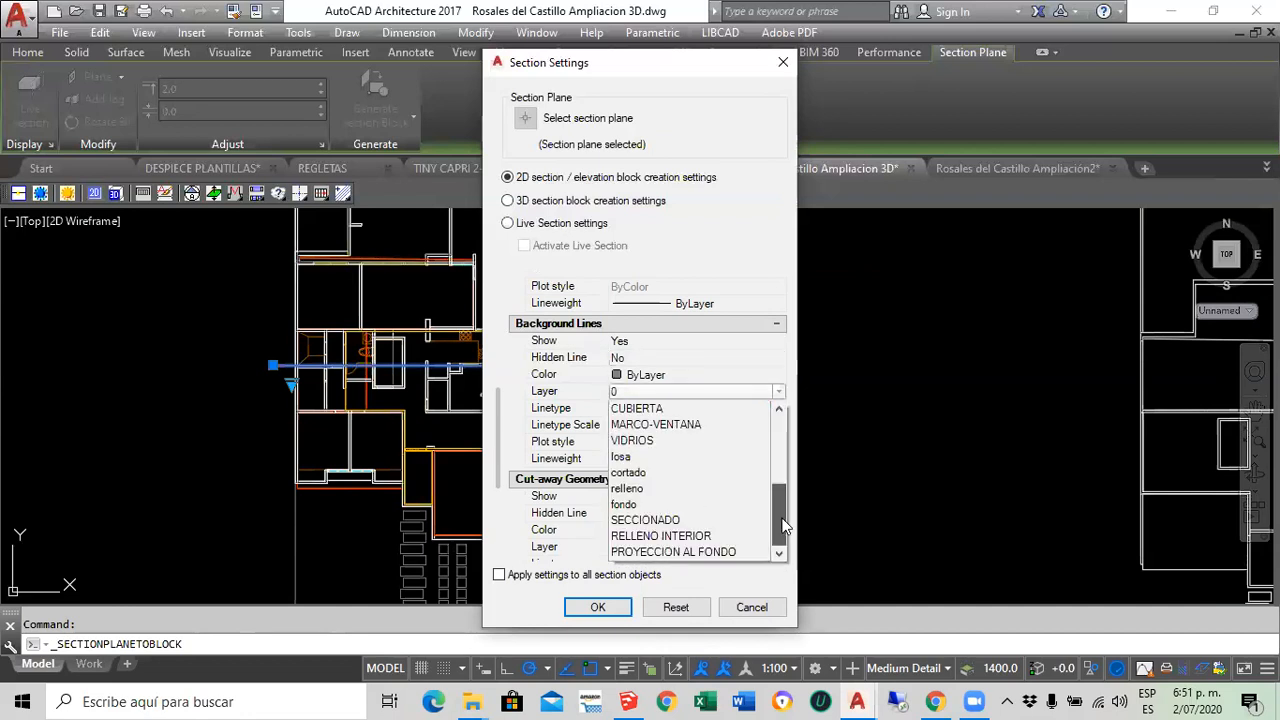
{"action": "left_click", "coordinate": [682, 553]}
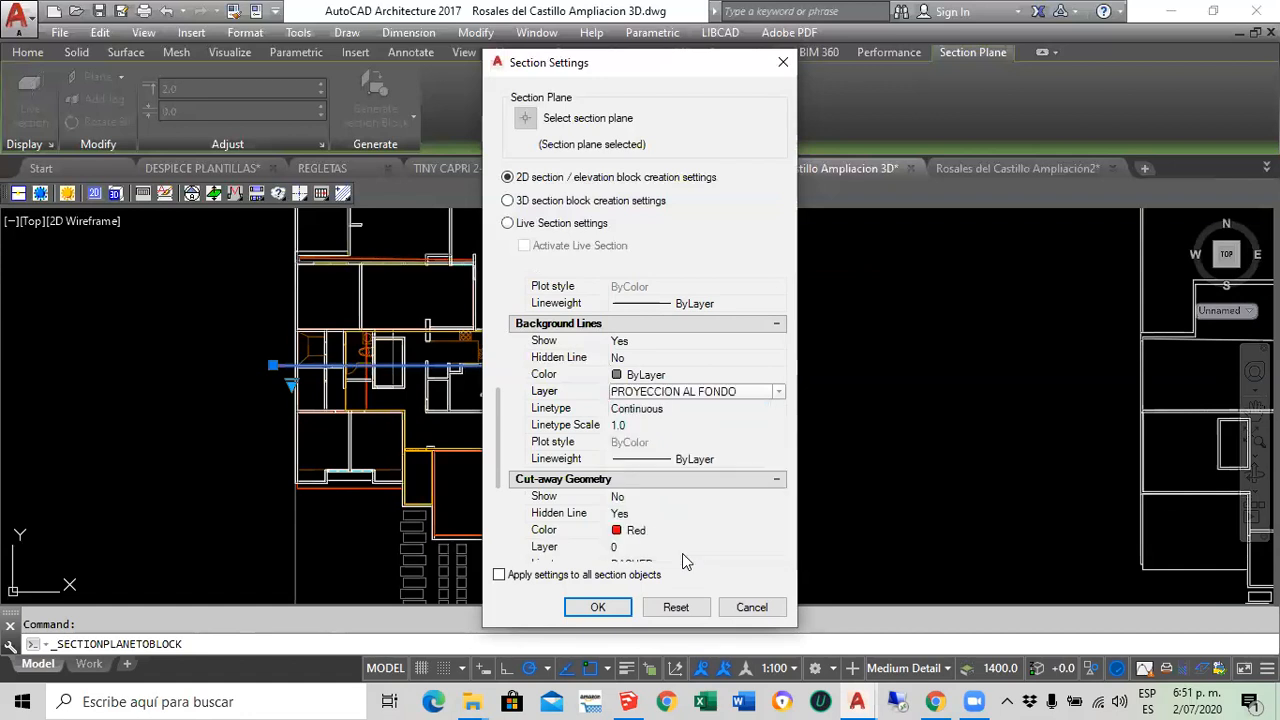
{"action": "left_click_drag", "start_coordinate": [499, 437], "coordinate": [494, 278]}
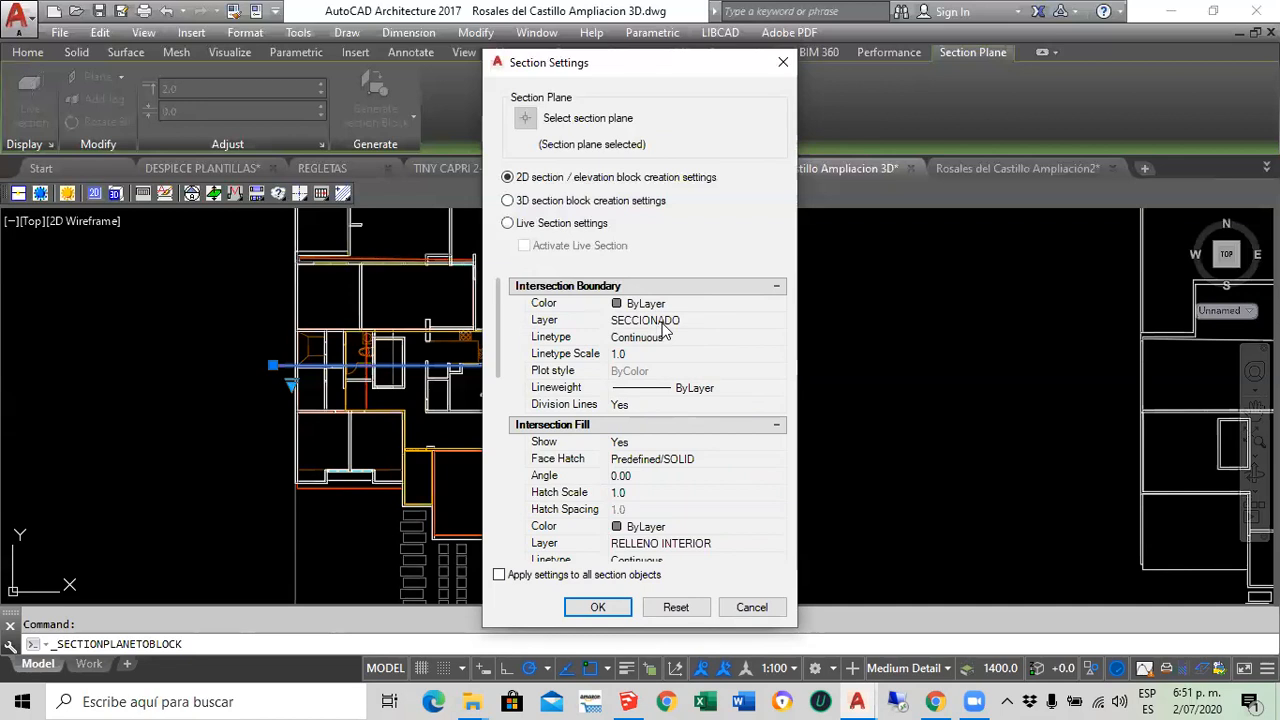
{"action": "left_click_drag", "start_coordinate": [496, 340], "coordinate": [491, 369]}
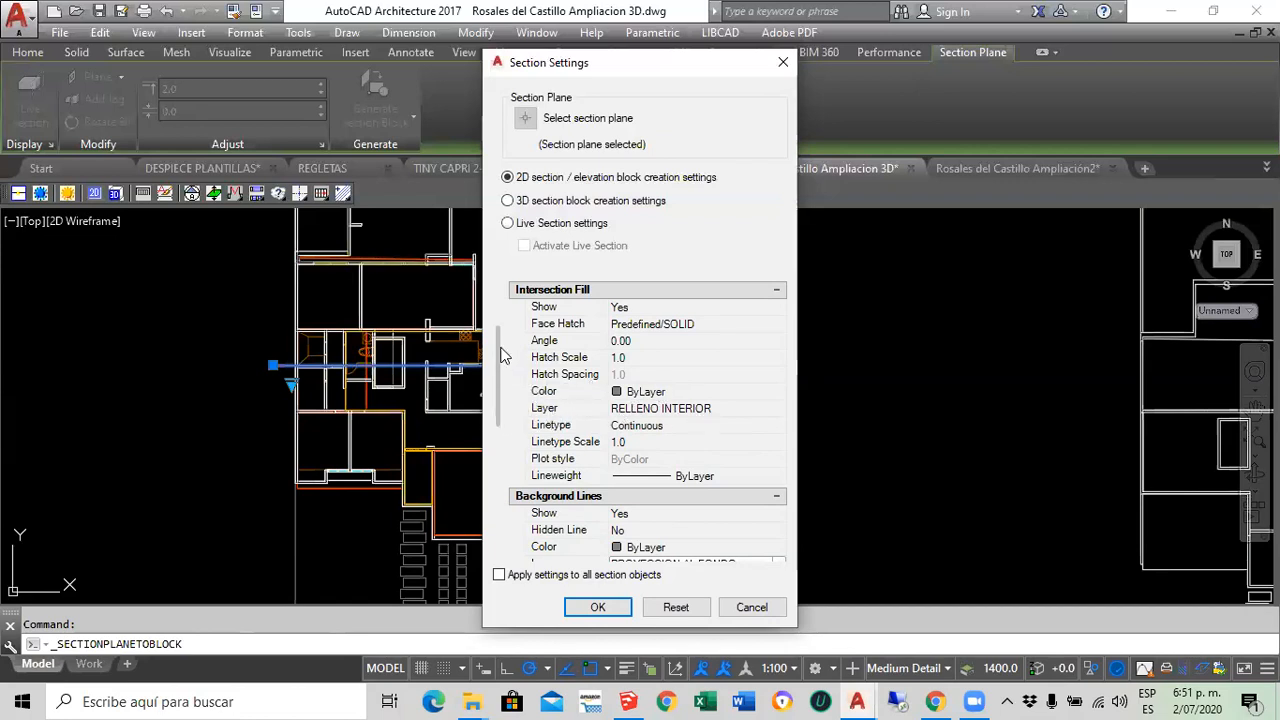
Turn off hidden lines for the Cut-away Geometry, hide the Curve Tangency Lines and accept the section settings
{"action": "left_click_drag", "start_coordinate": [500, 353], "coordinate": [497, 420]}
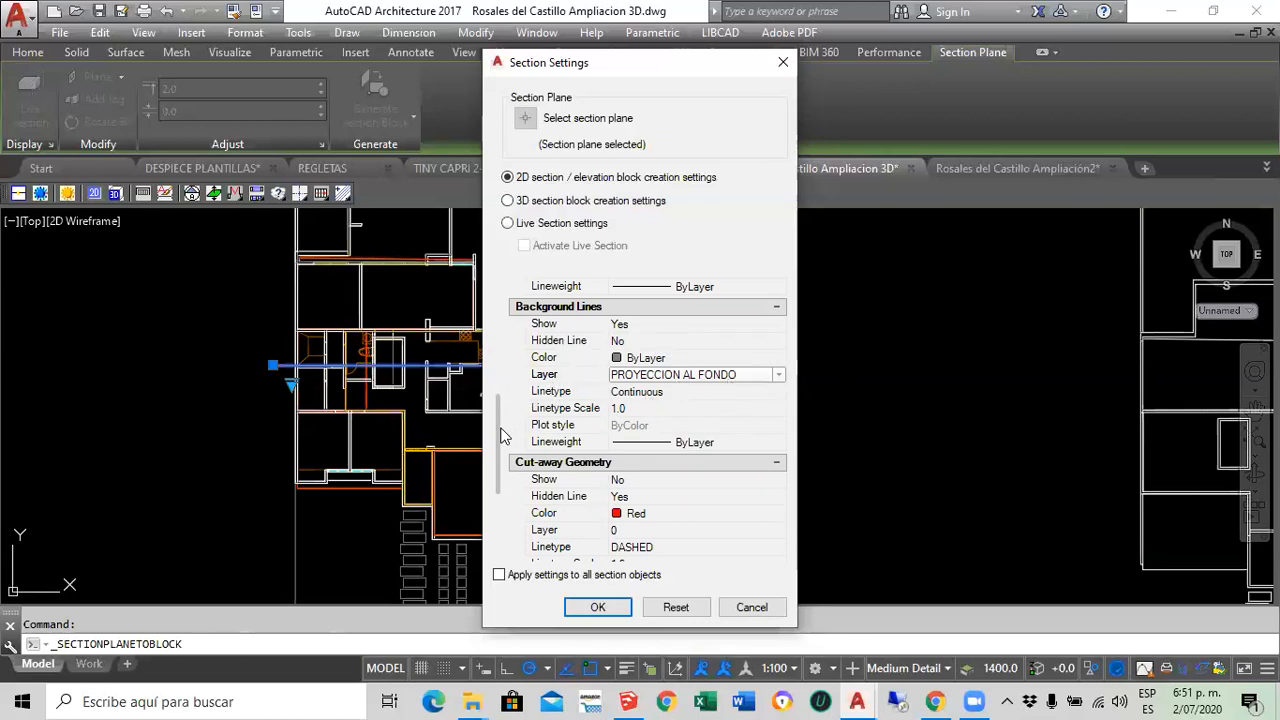
{"action": "left_click_drag", "start_coordinate": [500, 425], "coordinate": [493, 480]}
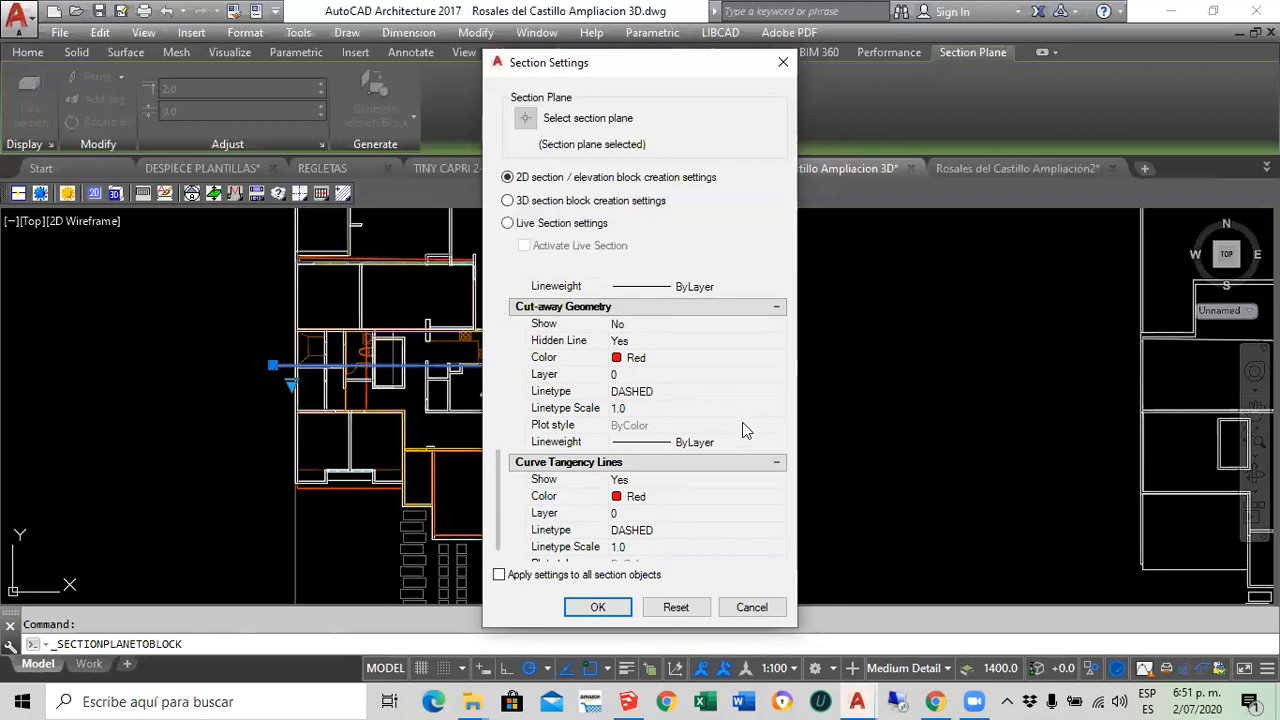
{"action": "left_click", "coordinate": [681, 342]}
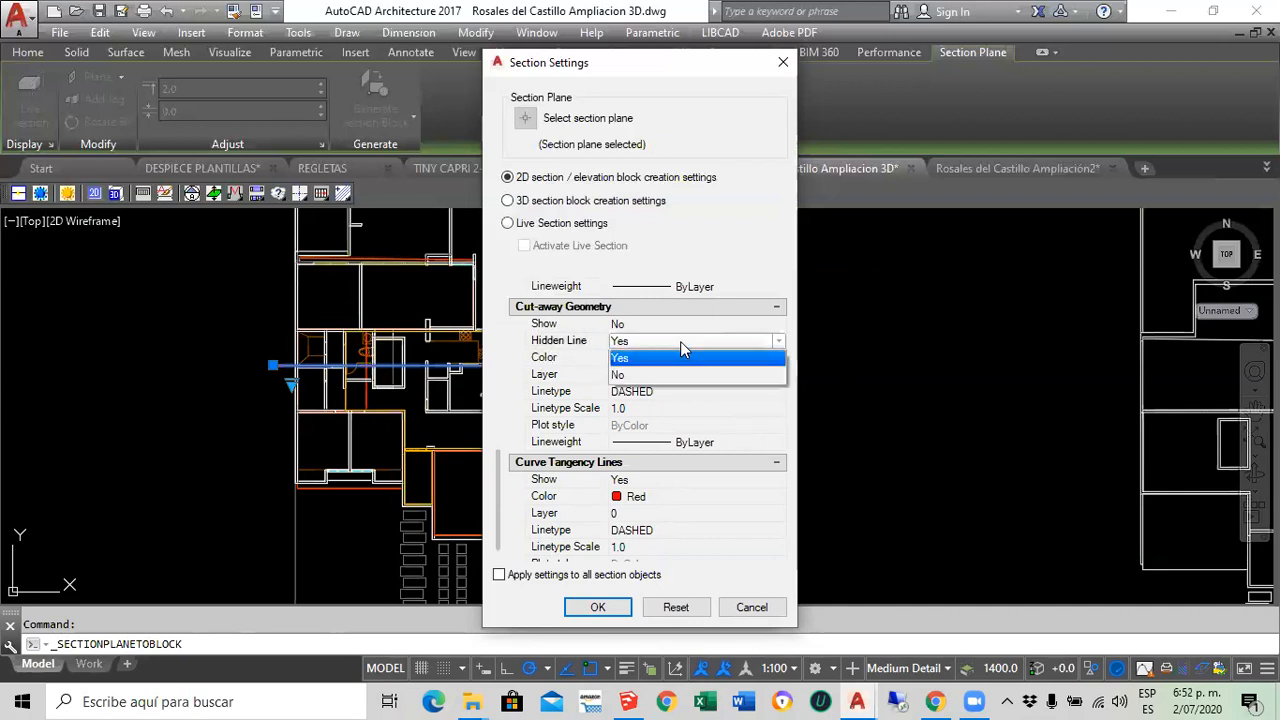
{"action": "left_click", "coordinate": [630, 374]}
{"action": "left_click", "coordinate": [669, 480]}
{"action": "left_click", "coordinate": [640, 514]}
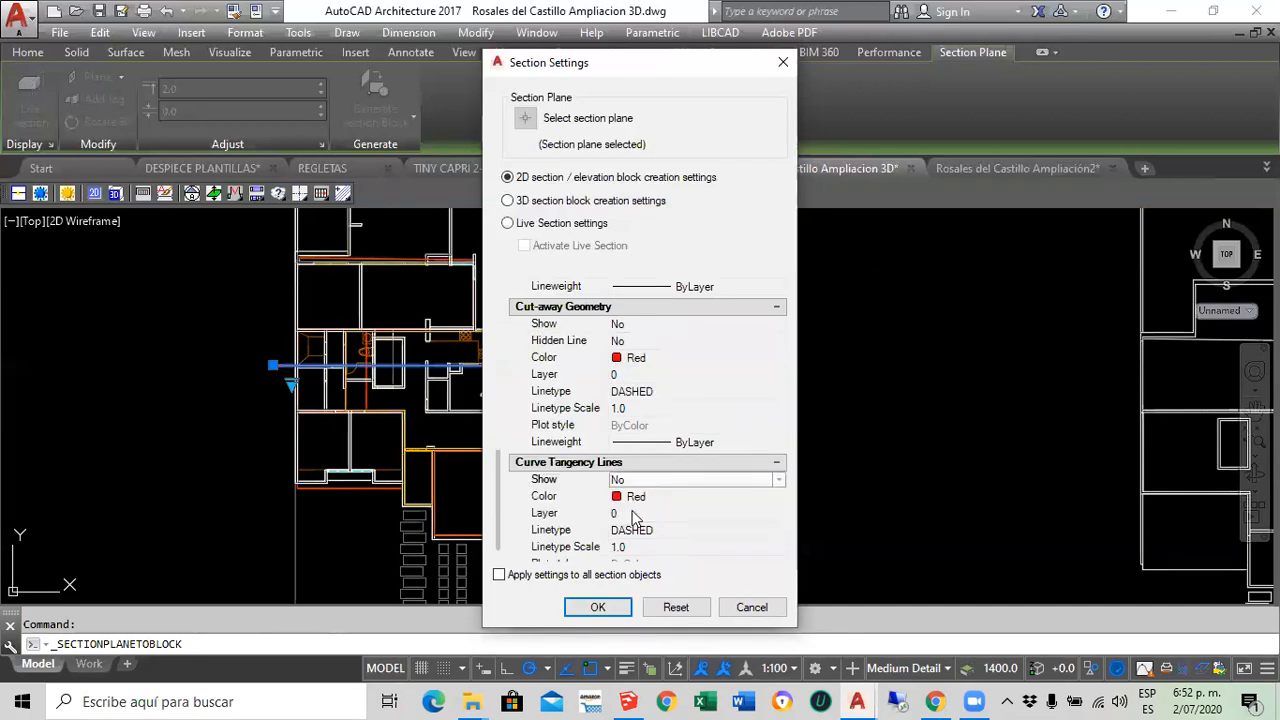
{"action": "left_click", "coordinate": [595, 608]}
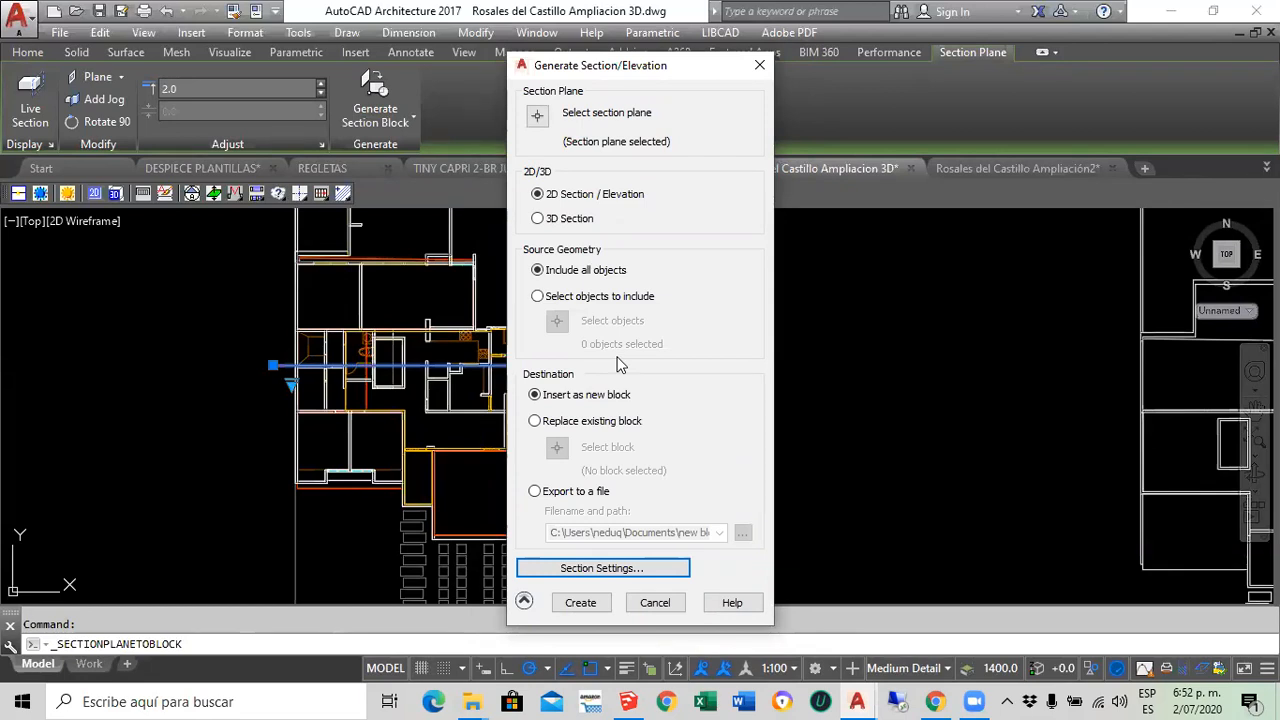
Create the 2D section block and insert it to the right of the isometric house view with default scale and rotation
{"action": "left_click", "coordinate": [581, 604]}
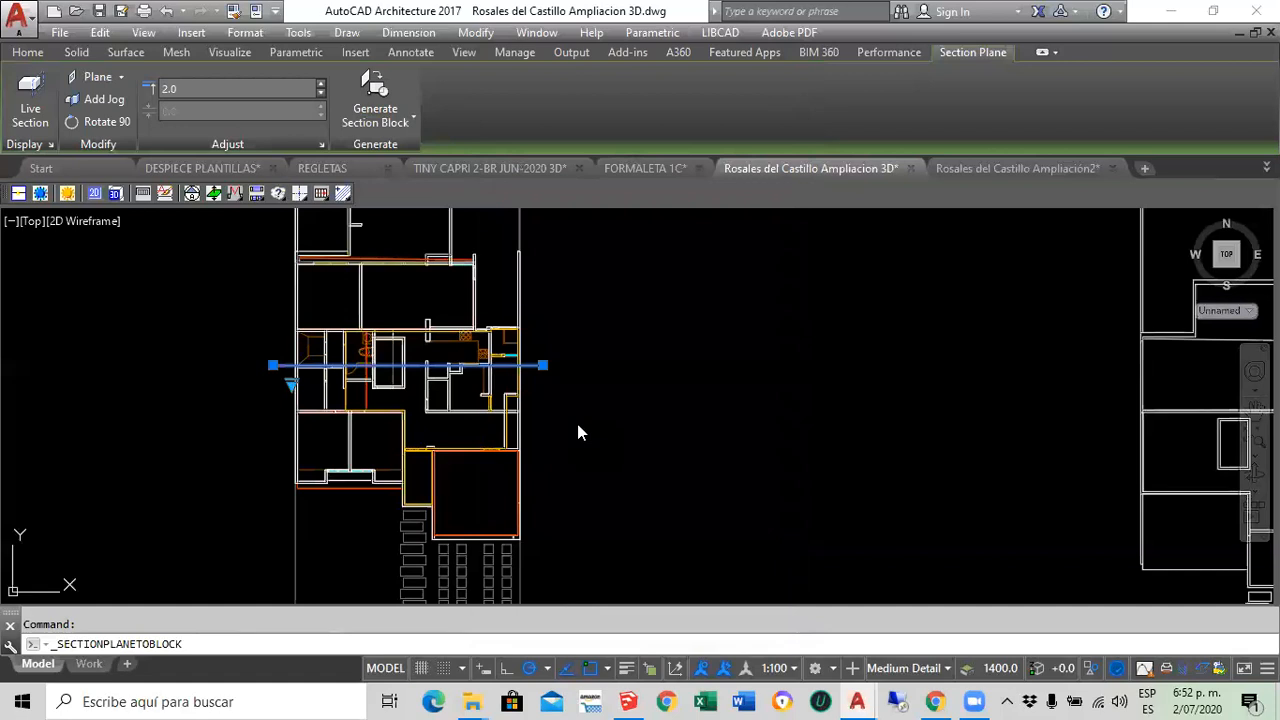
{"action": "scroll", "coordinate": [489, 292], "scroll_direction": "down", "scroll_amount": 6}
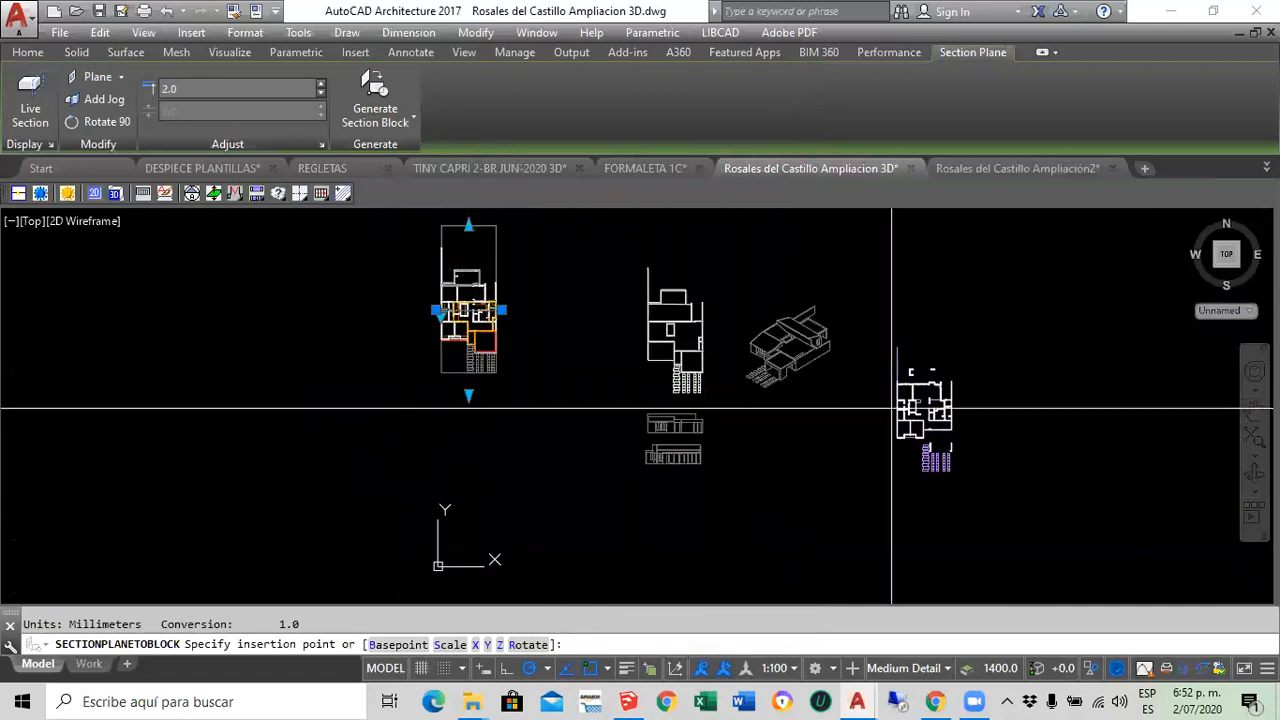
{"action": "scroll", "coordinate": [857, 363], "scroll_direction": "up", "scroll_amount": 4}
{"action": "scroll", "coordinate": [749, 417], "scroll_direction": "down", "scroll_amount": 2}
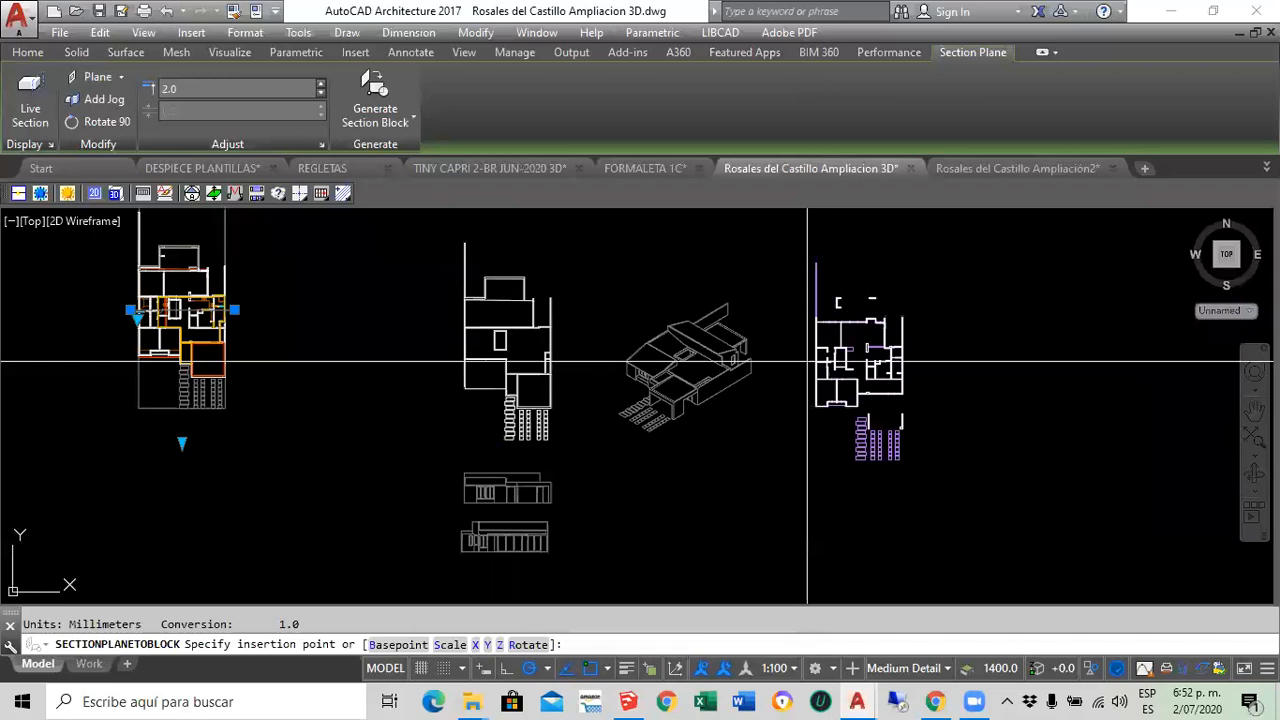
{"action": "left_click", "coordinate": [807, 361]}
{"action": "key", "text": "Return"}
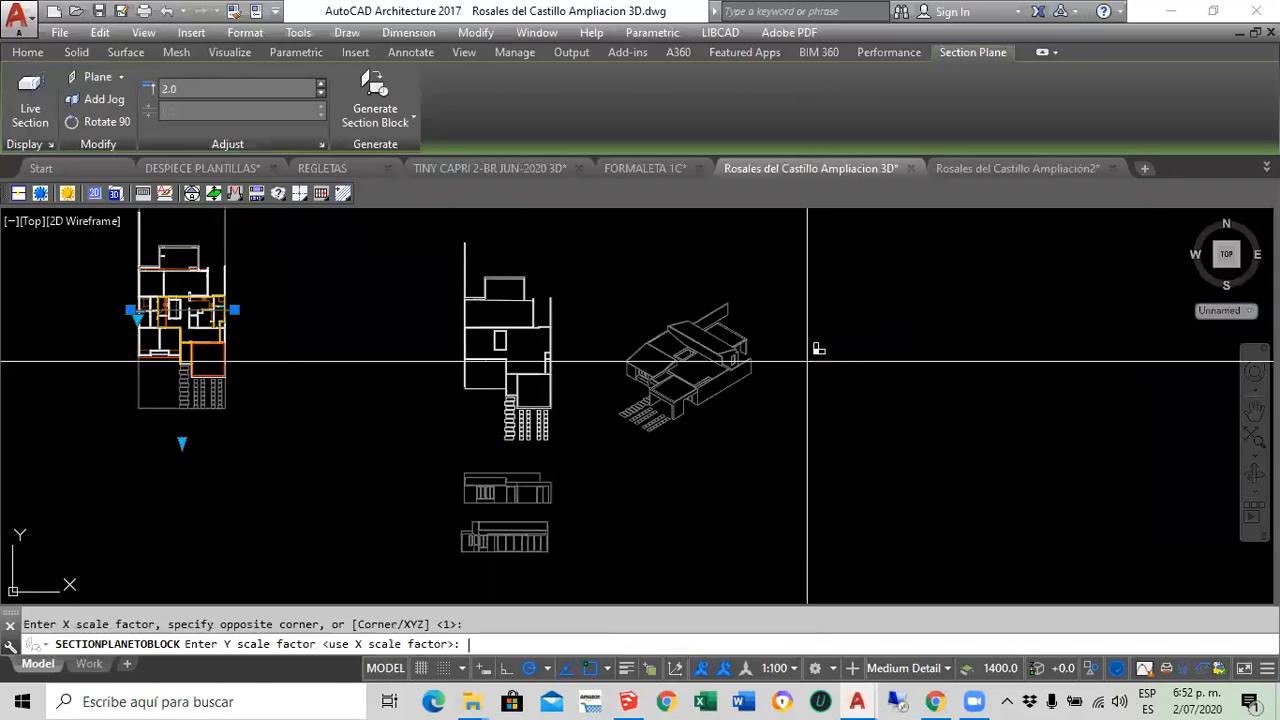
{"action": "key", "text": "Return"}
{"action": "key", "text": "Return"}
{"action": "key", "text": "Escape"}
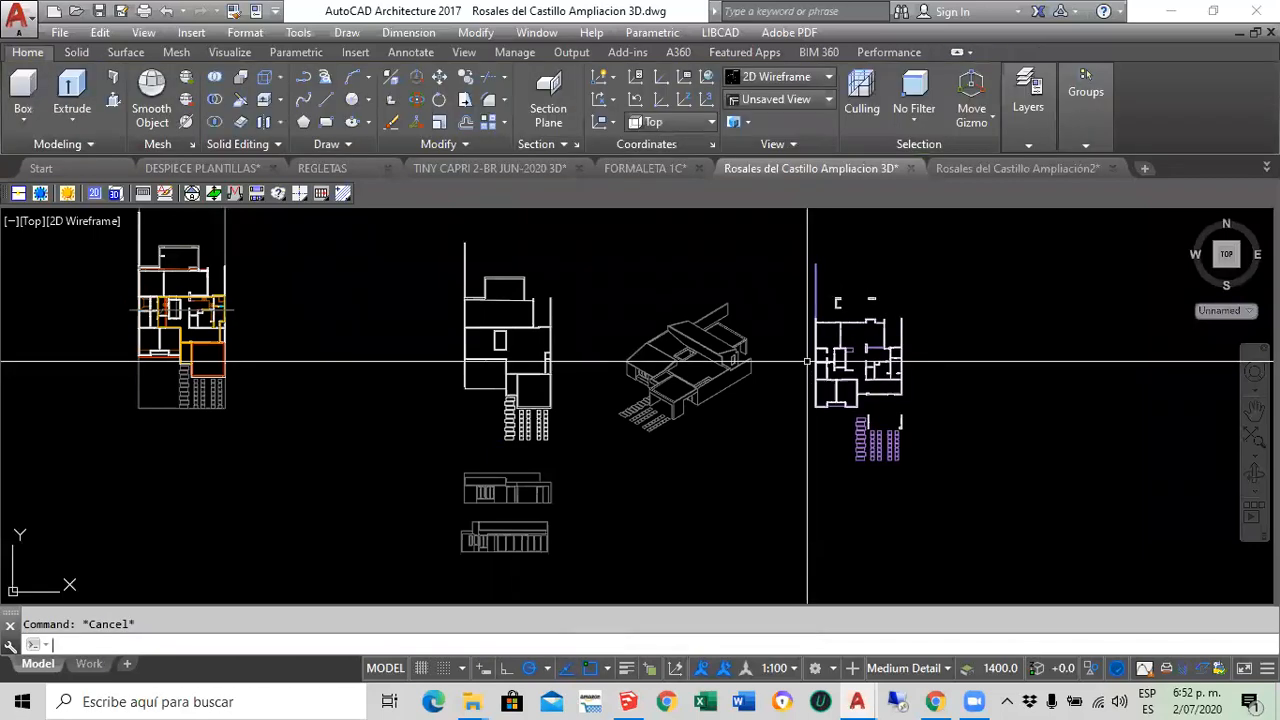
Examine the wall cuts, fills, door and window openings and background lines of the newly inserted floor plan block
{"action": "scroll", "coordinate": [876, 357], "scroll_direction": "up", "scroll_amount": 4}
{"action": "scroll", "coordinate": [876, 357], "scroll_direction": "up", "scroll_amount": 5}
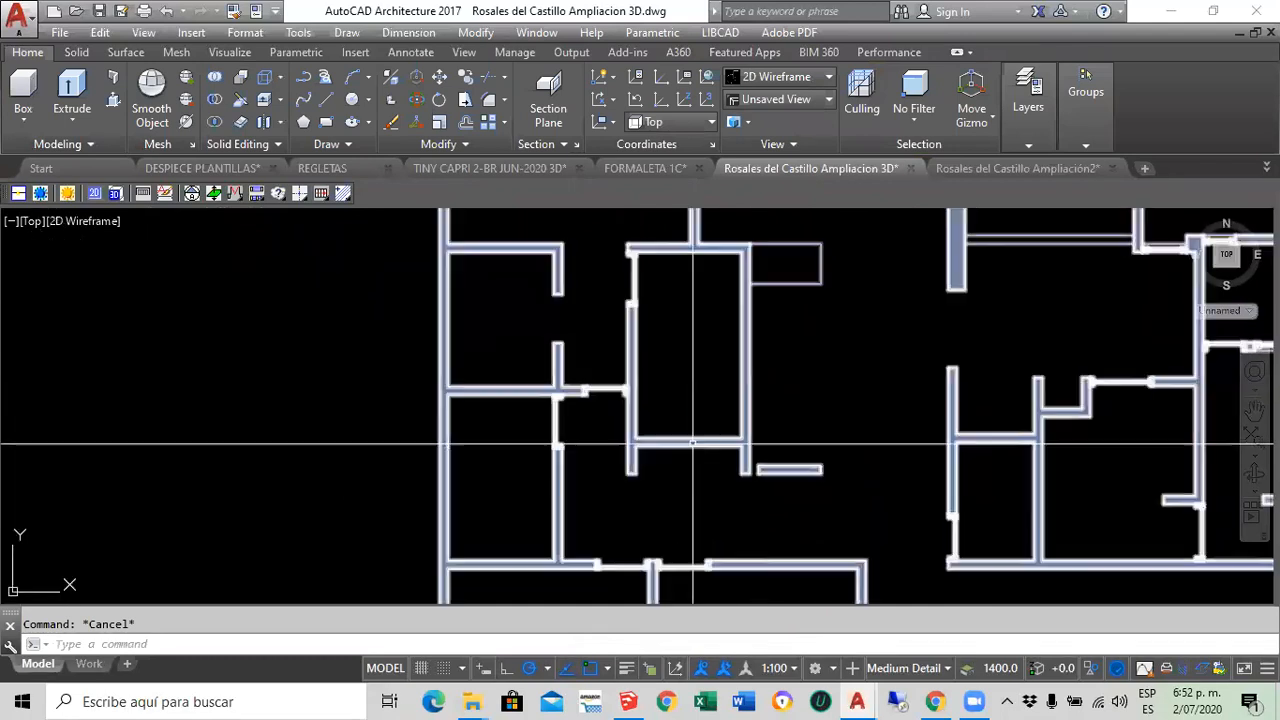
{"action": "scroll", "coordinate": [495, 345], "scroll_direction": "up", "scroll_amount": 2}
{"action": "scroll", "coordinate": [816, 397], "scroll_direction": "down", "scroll_amount": 6}
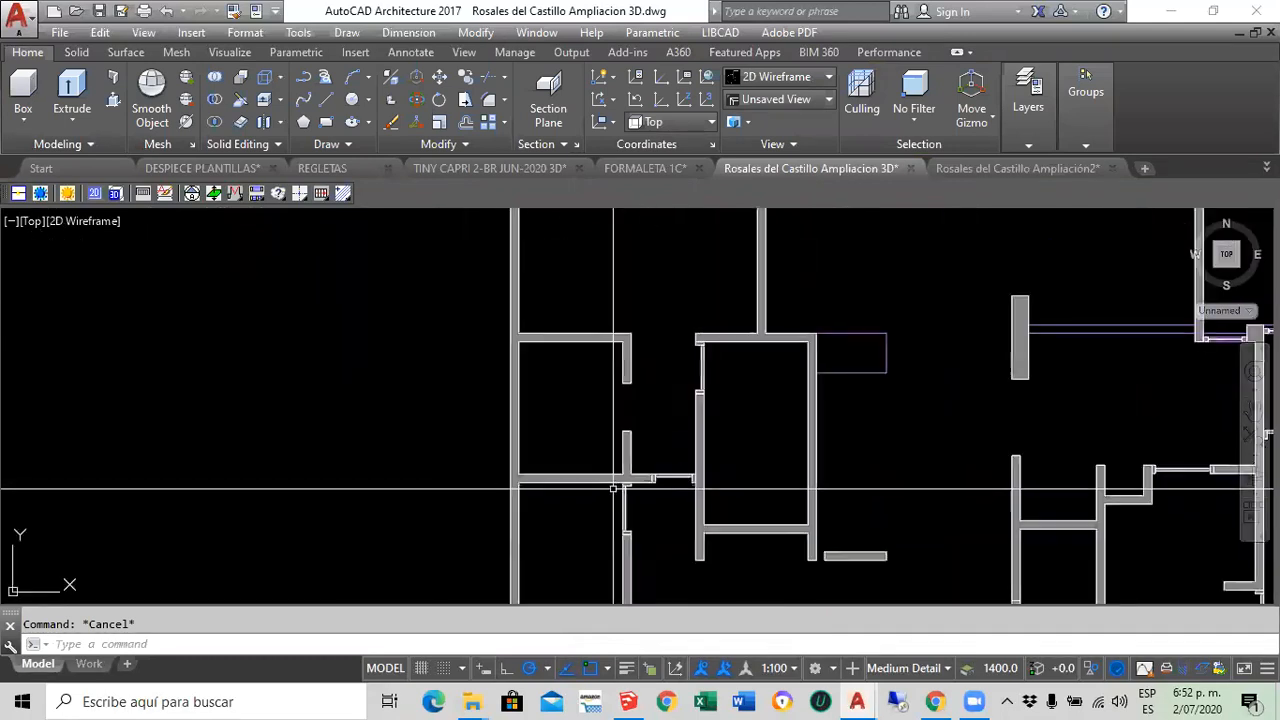
{"action": "scroll", "coordinate": [980, 366], "scroll_direction": "up", "scroll_amount": 4}
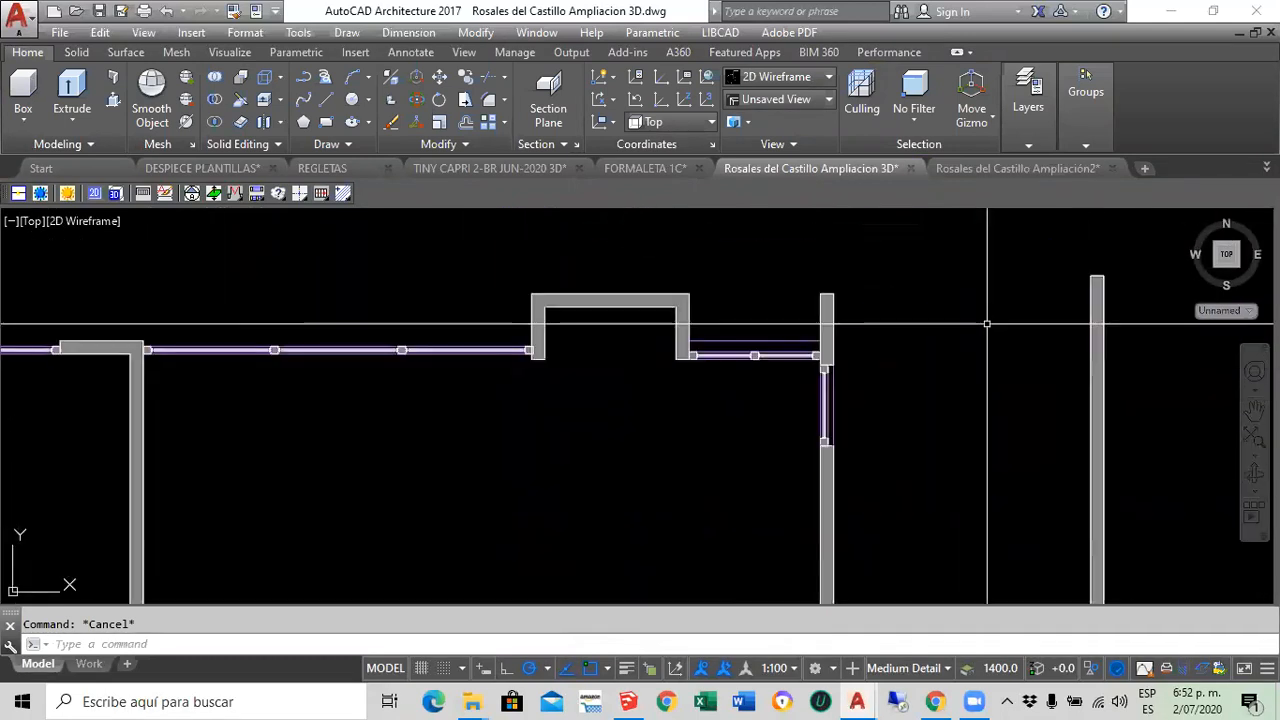
{"action": "scroll", "coordinate": [923, 334], "scroll_direction": "down", "scroll_amount": 6}
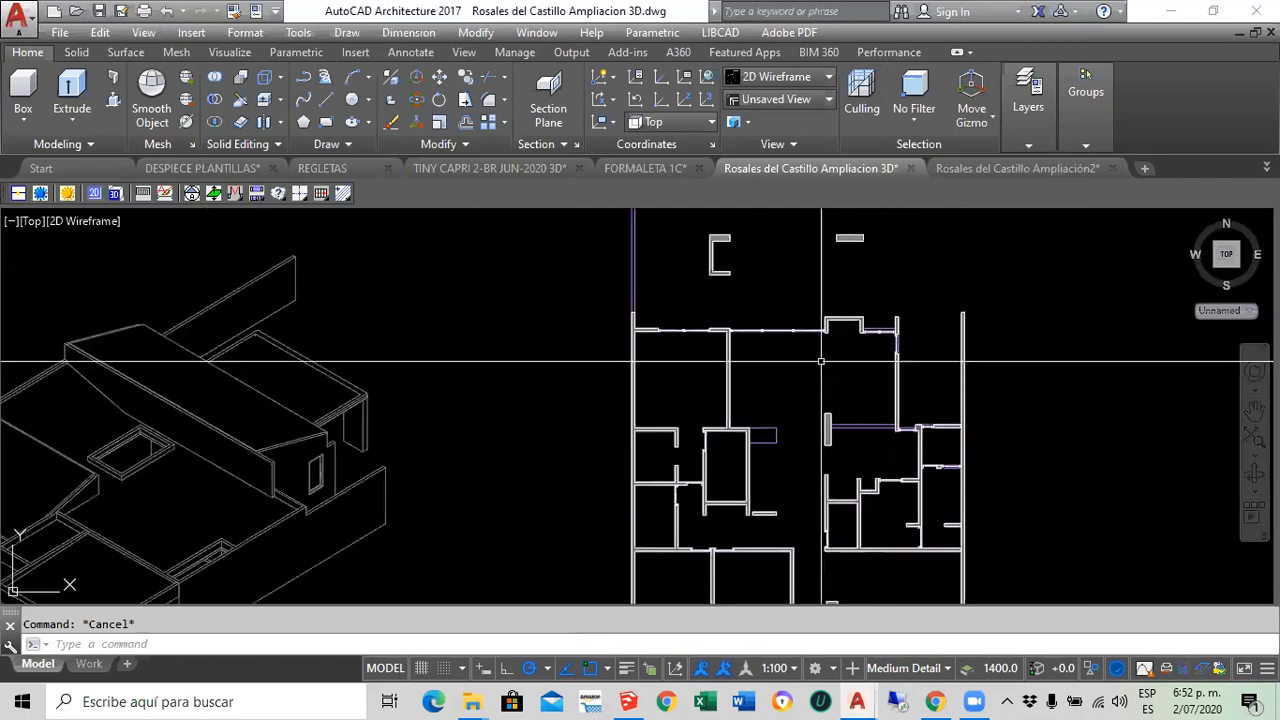
{"action": "scroll", "coordinate": [797, 570], "scroll_direction": "up", "scroll_amount": 4}
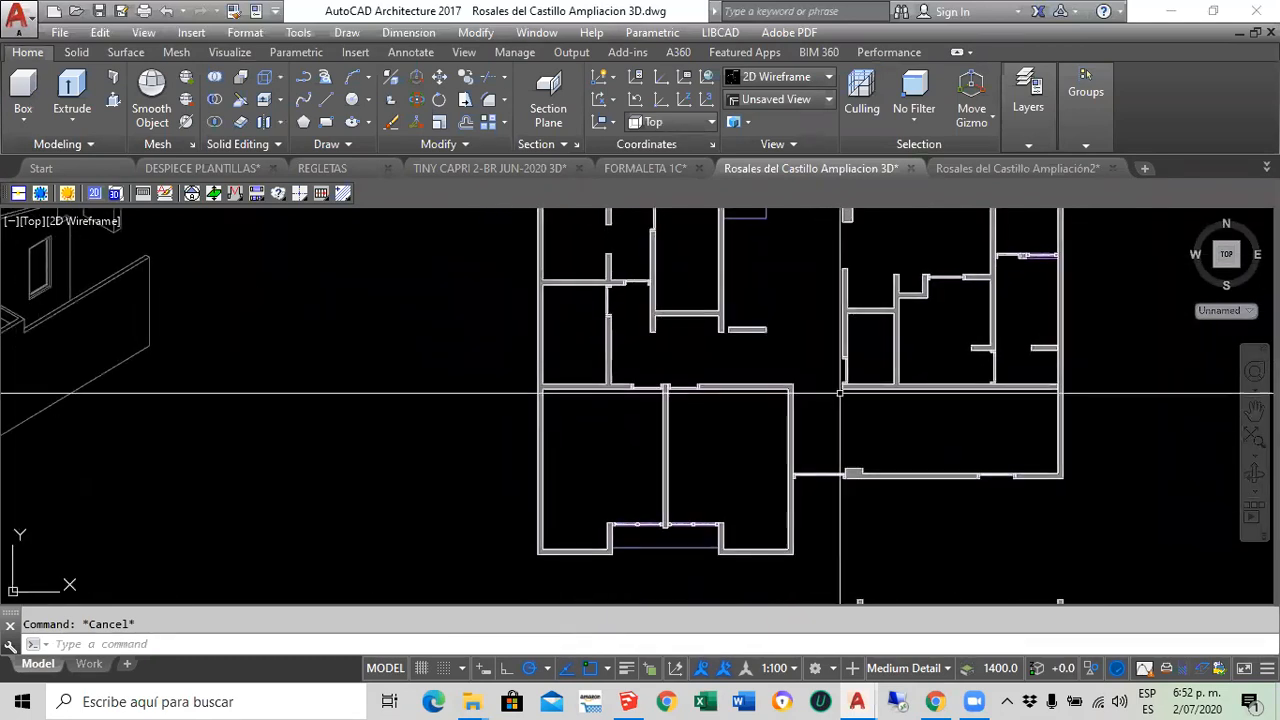
{"action": "scroll", "coordinate": [790, 450], "scroll_direction": "down", "scroll_amount": 5}
{"action": "scroll", "coordinate": [840, 453], "scroll_direction": "up", "scroll_amount": 5}
{"action": "scroll", "coordinate": [840, 453], "scroll_direction": "up", "scroll_amount": 4}
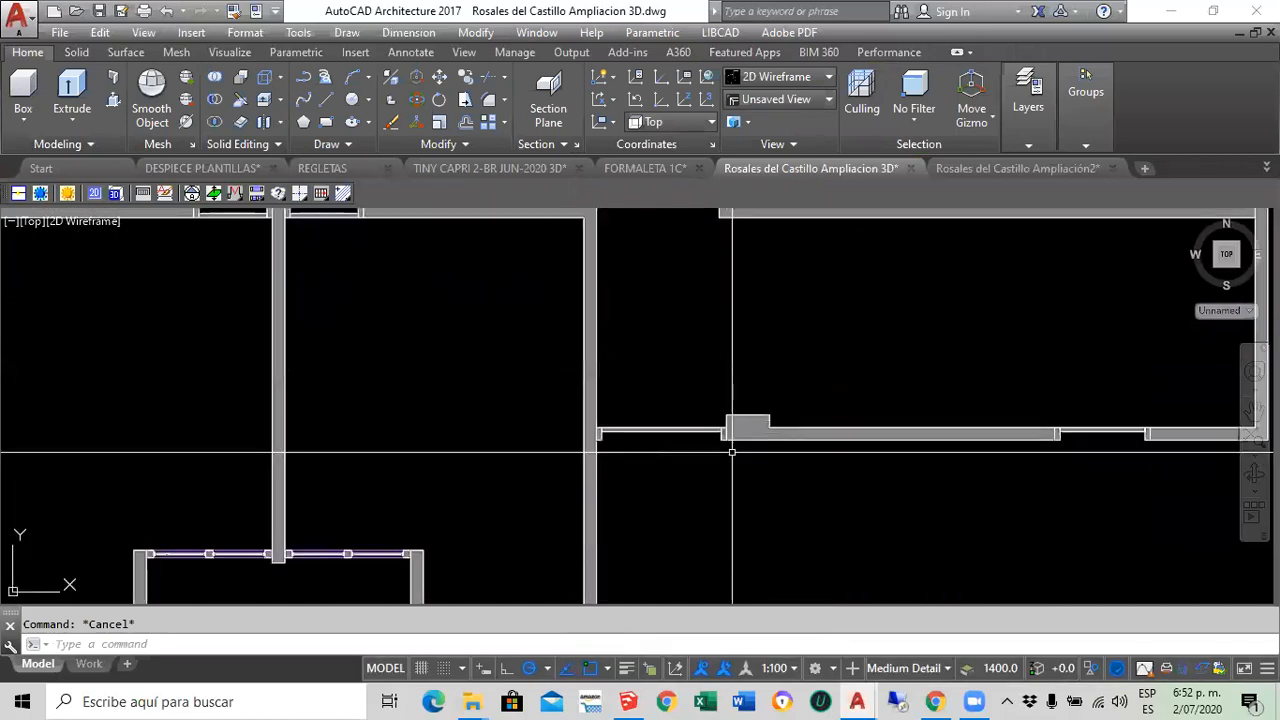
{"action": "scroll", "coordinate": [801, 535], "scroll_direction": "down", "scroll_amount": 2}
{"action": "scroll", "coordinate": [823, 434], "scroll_direction": "down", "scroll_amount": 3}
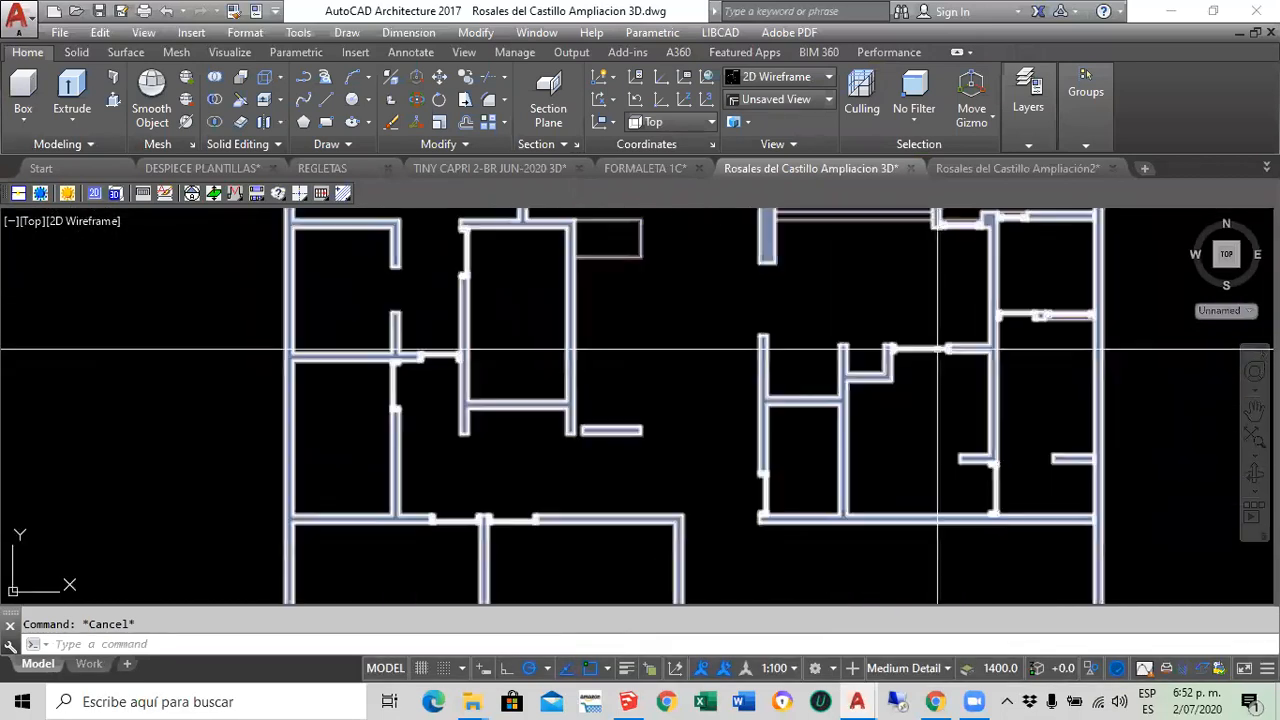
{"action": "scroll", "coordinate": [970, 316], "scroll_direction": "up", "scroll_amount": 6}
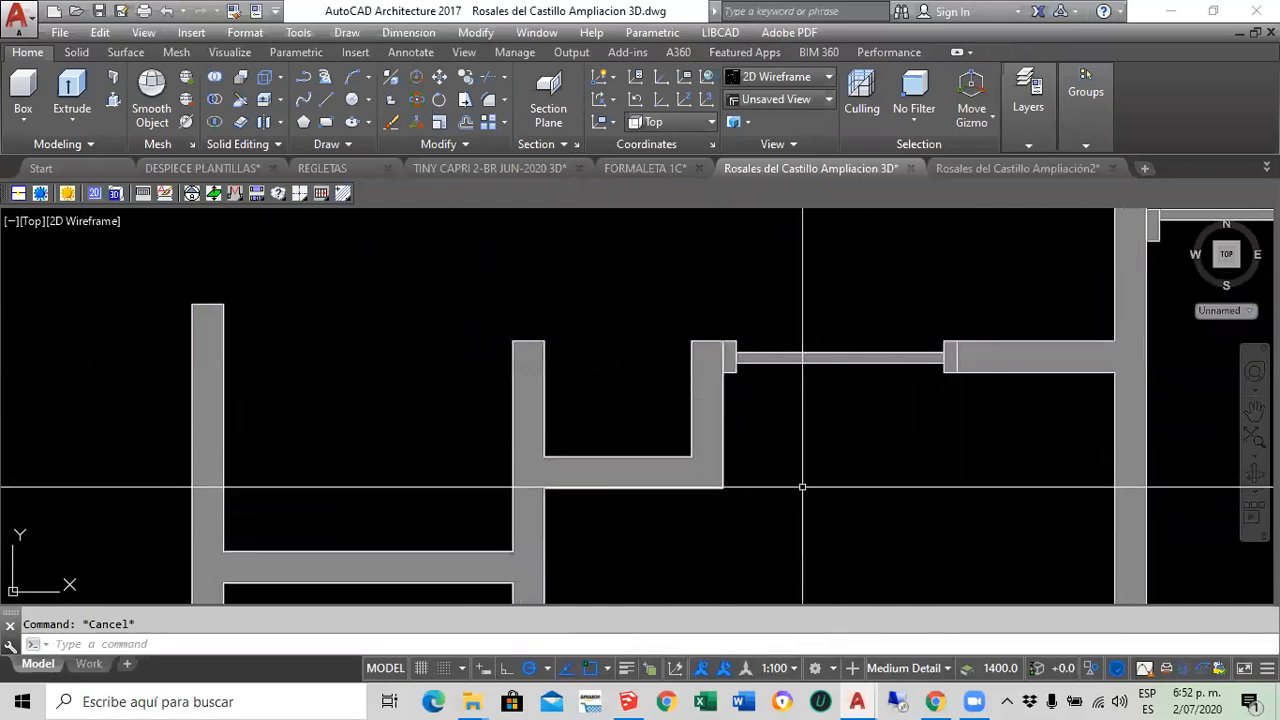
{"action": "scroll", "coordinate": [798, 486], "scroll_direction": "down", "scroll_amount": 4}
{"action": "scroll", "coordinate": [805, 482], "scroll_direction": "down", "scroll_amount": 2}
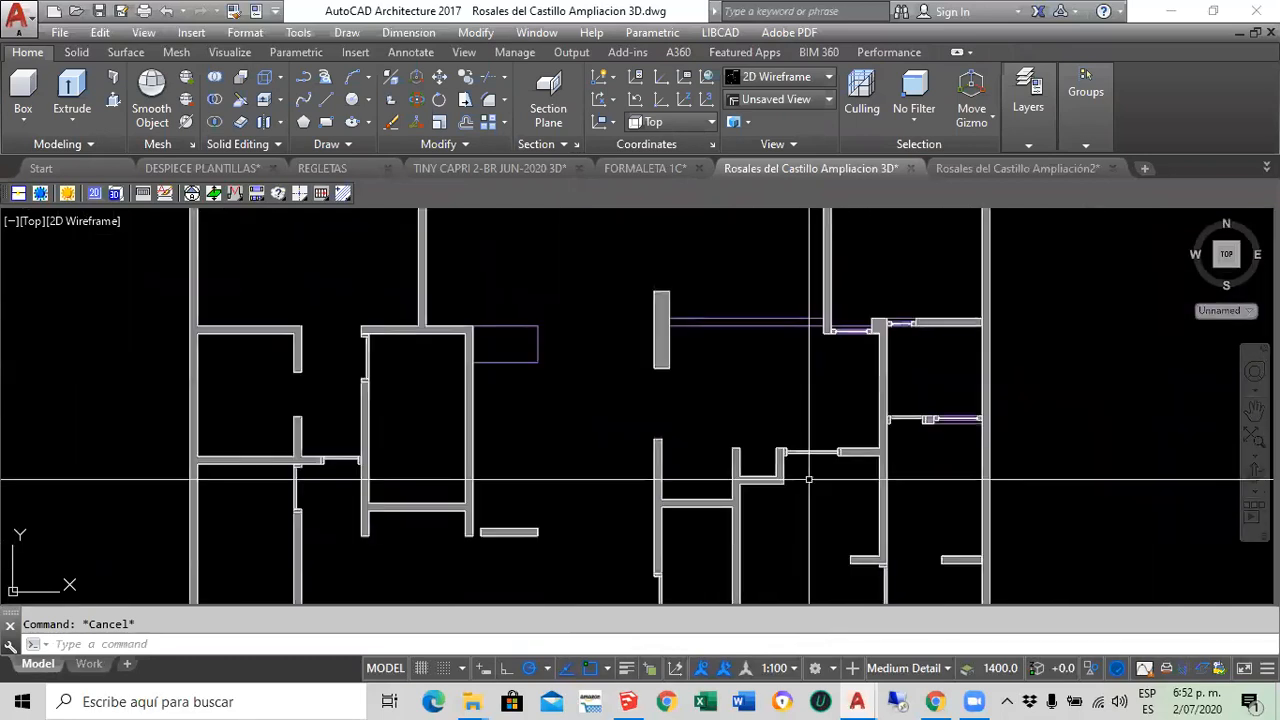
{"action": "scroll", "coordinate": [940, 440], "scroll_direction": "up", "scroll_amount": 6}
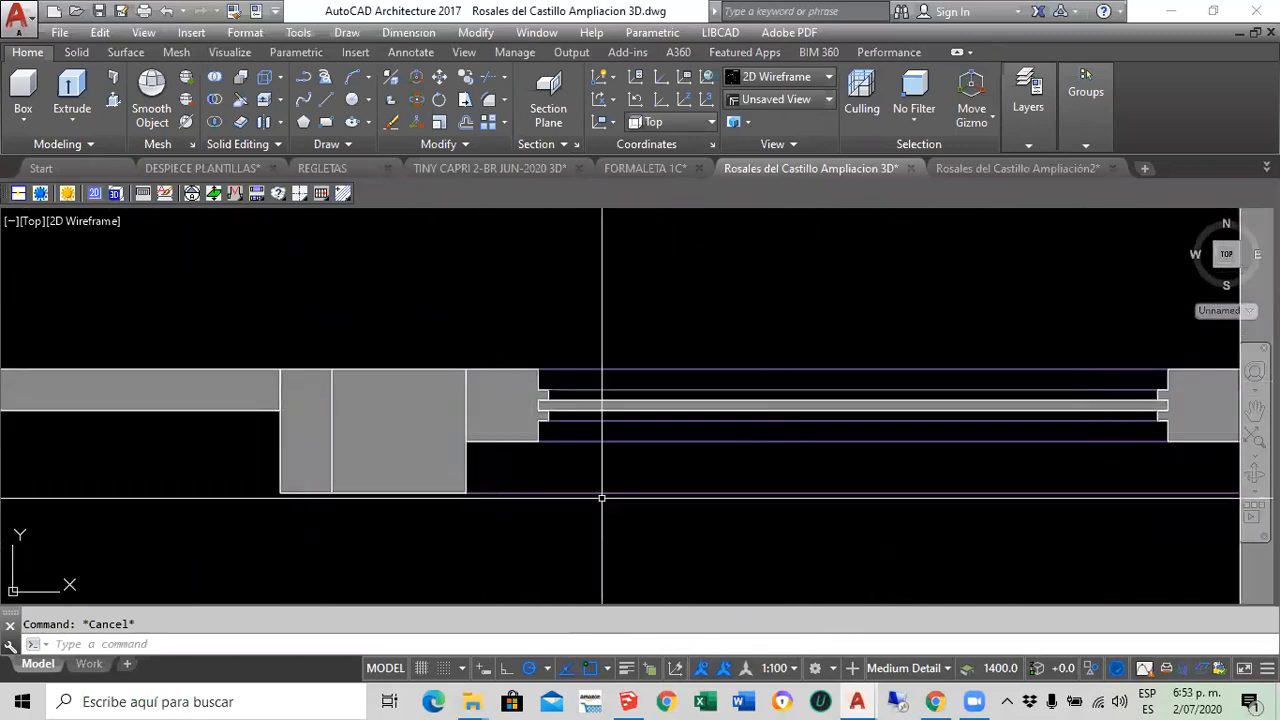
{"action": "scroll", "coordinate": [853, 469], "scroll_direction": "down", "scroll_amount": 5}
{"action": "scroll", "coordinate": [853, 469], "scroll_direction": "down", "scroll_amount": 8}
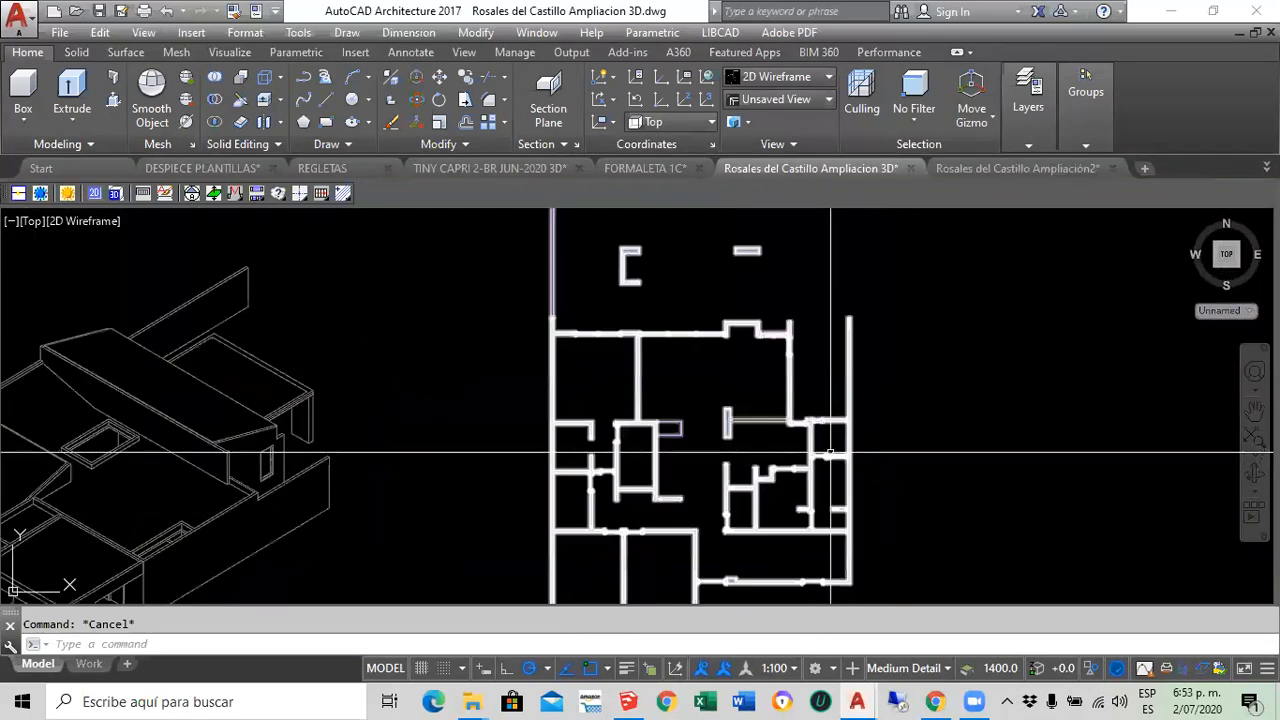
{"action": "middle_click_drag", "start_coordinate": [740, 454], "coordinate": [754, 431]}
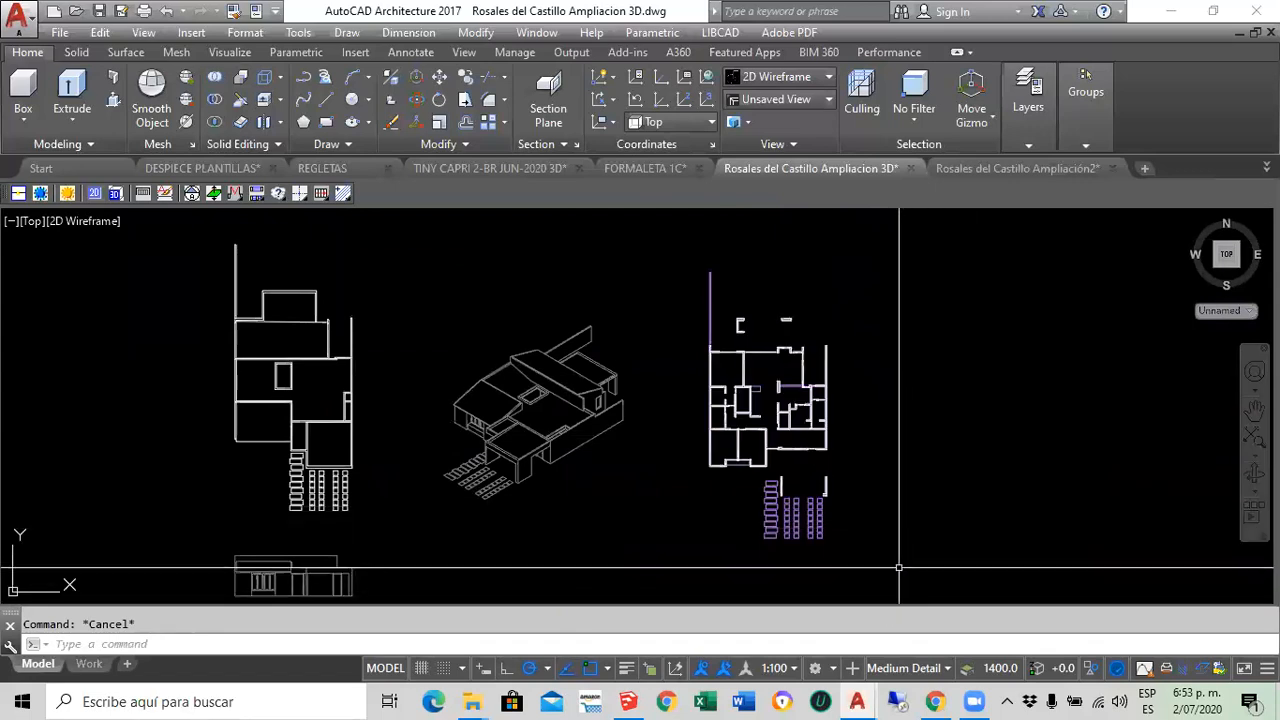
{"action": "scroll", "coordinate": [847, 552], "scroll_direction": "up", "scroll_amount": 2}
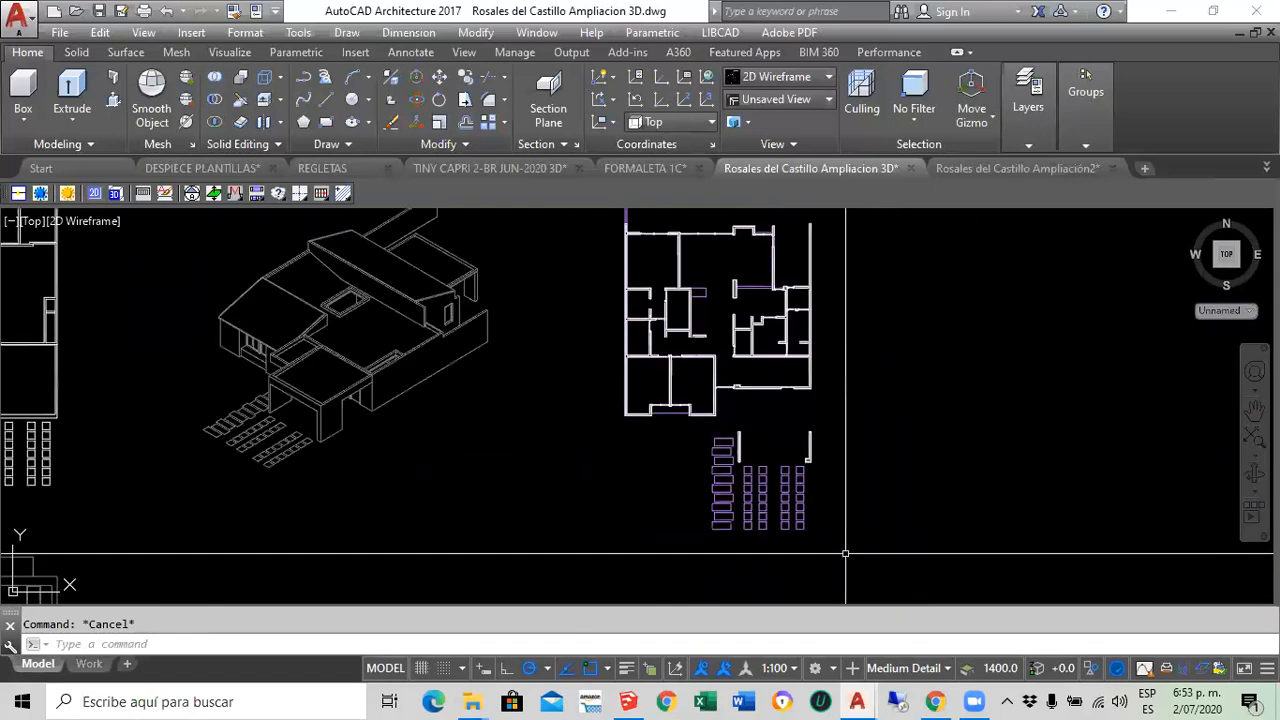
{"action": "middle_click_drag", "start_coordinate": [914, 429], "coordinate": [909, 517]}
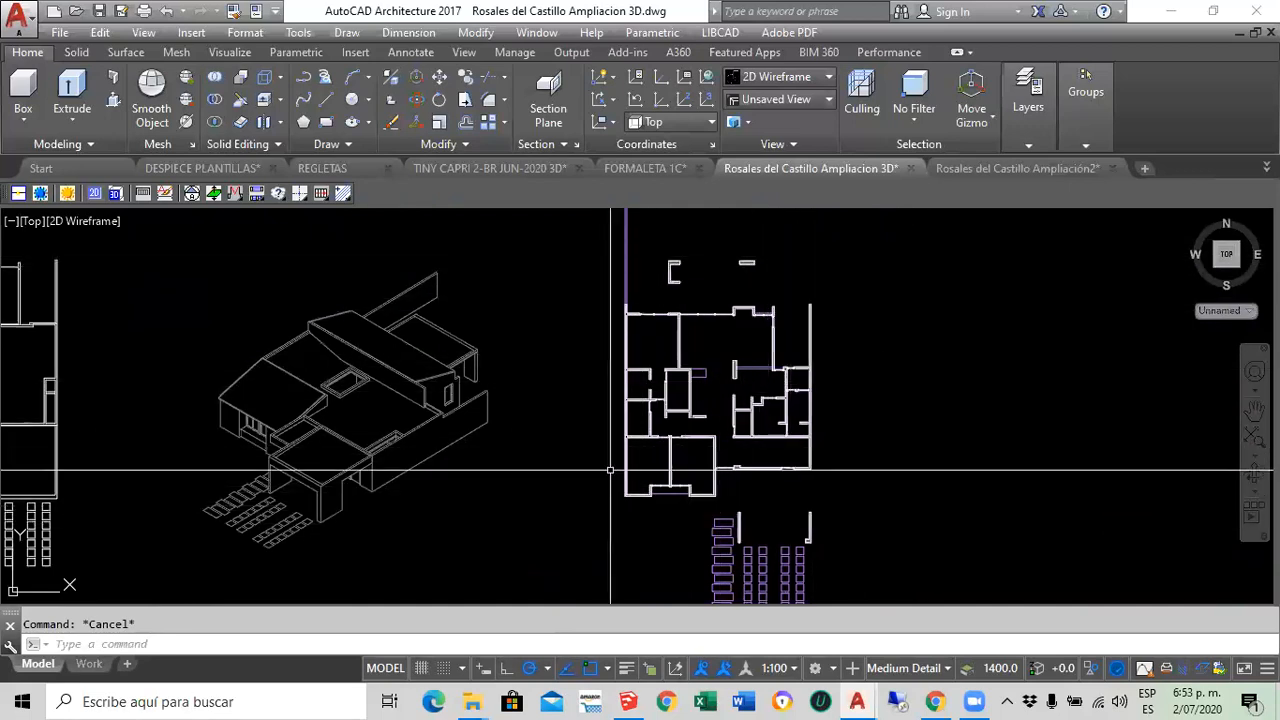
Switch to the Rosales del Castillo Ampliación2 drawing and examine the walls, doors, windows and furniture of its first-floor plan
{"action": "left_click", "coordinate": [988, 170]}
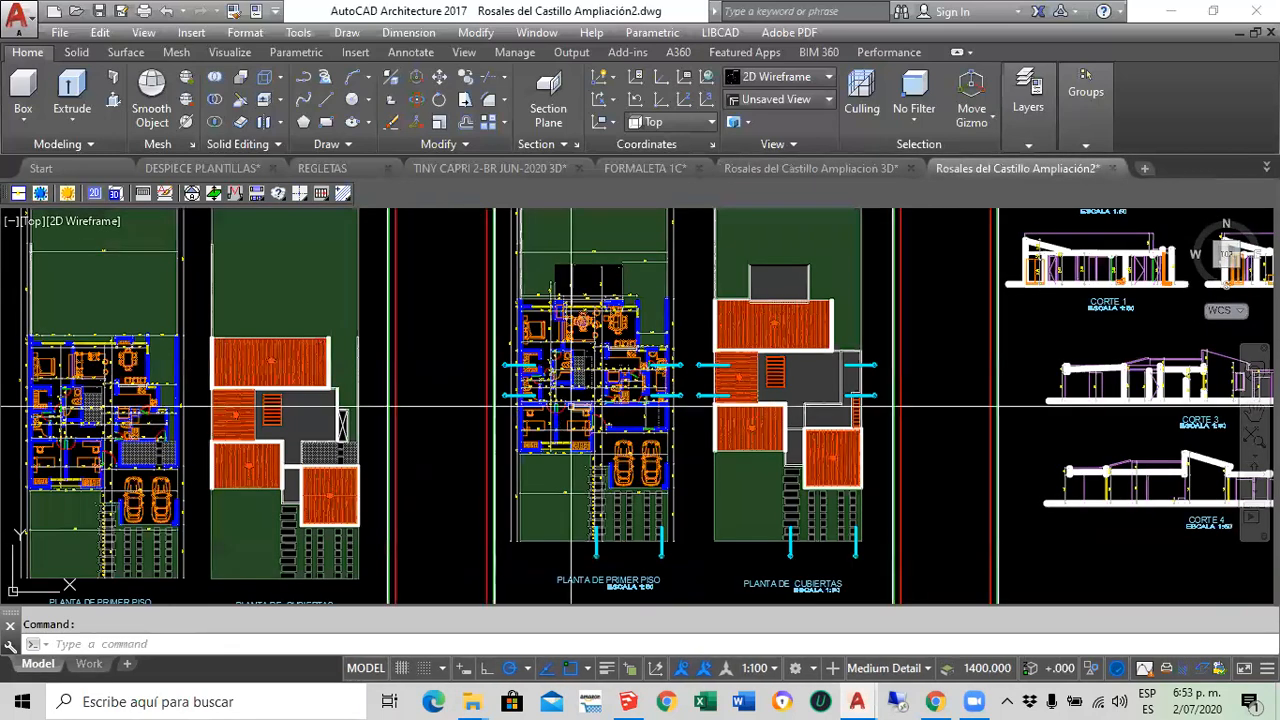
{"action": "key", "text": "Escape"}
{"action": "scroll", "coordinate": [595, 420], "scroll_direction": "up", "scroll_amount": 5}
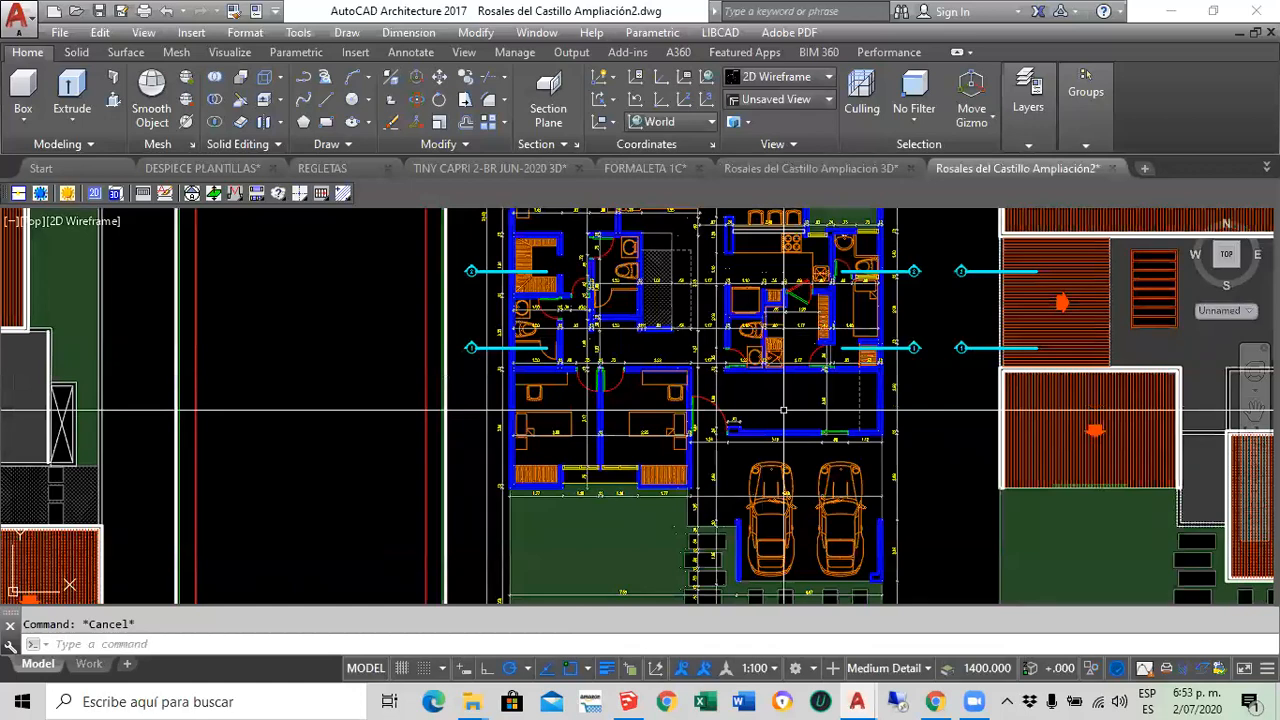
{"action": "scroll", "coordinate": [361, 391], "scroll_direction": "up", "scroll_amount": 6}
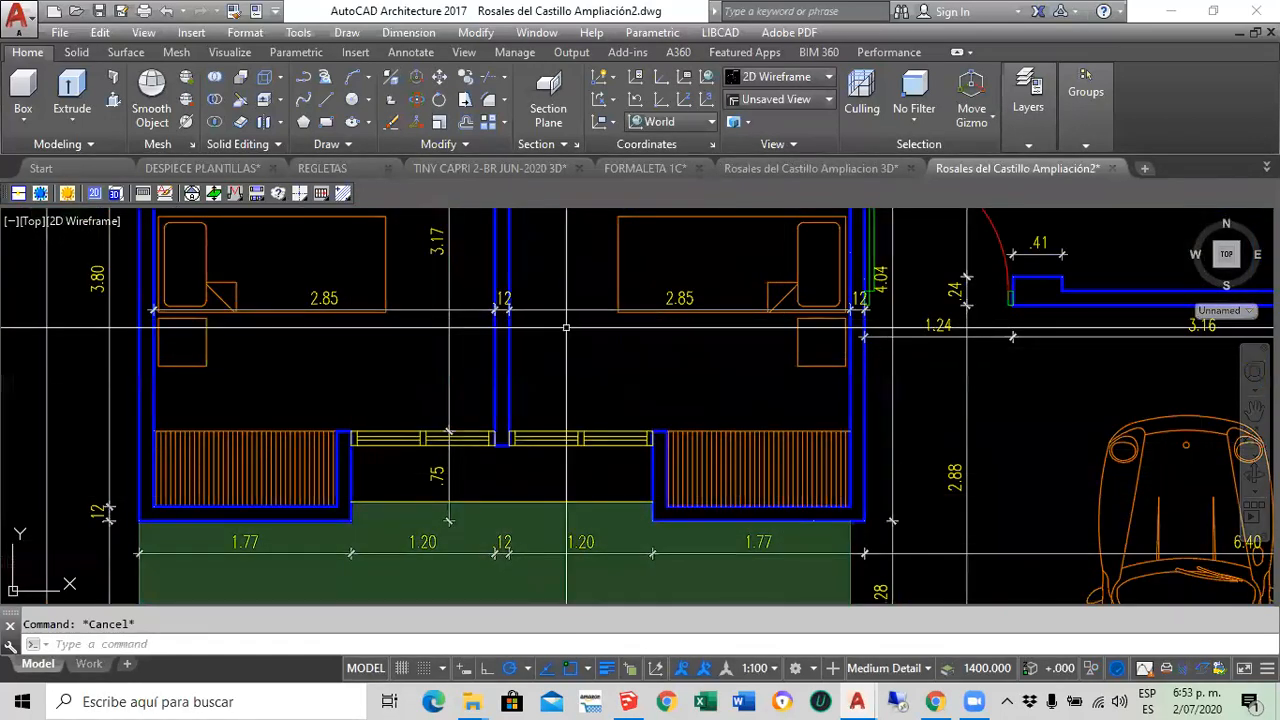
{"action": "scroll", "coordinate": [757, 380], "scroll_direction": "down", "scroll_amount": 4}
{"action": "scroll", "coordinate": [666, 443], "scroll_direction": "up", "scroll_amount": 4}
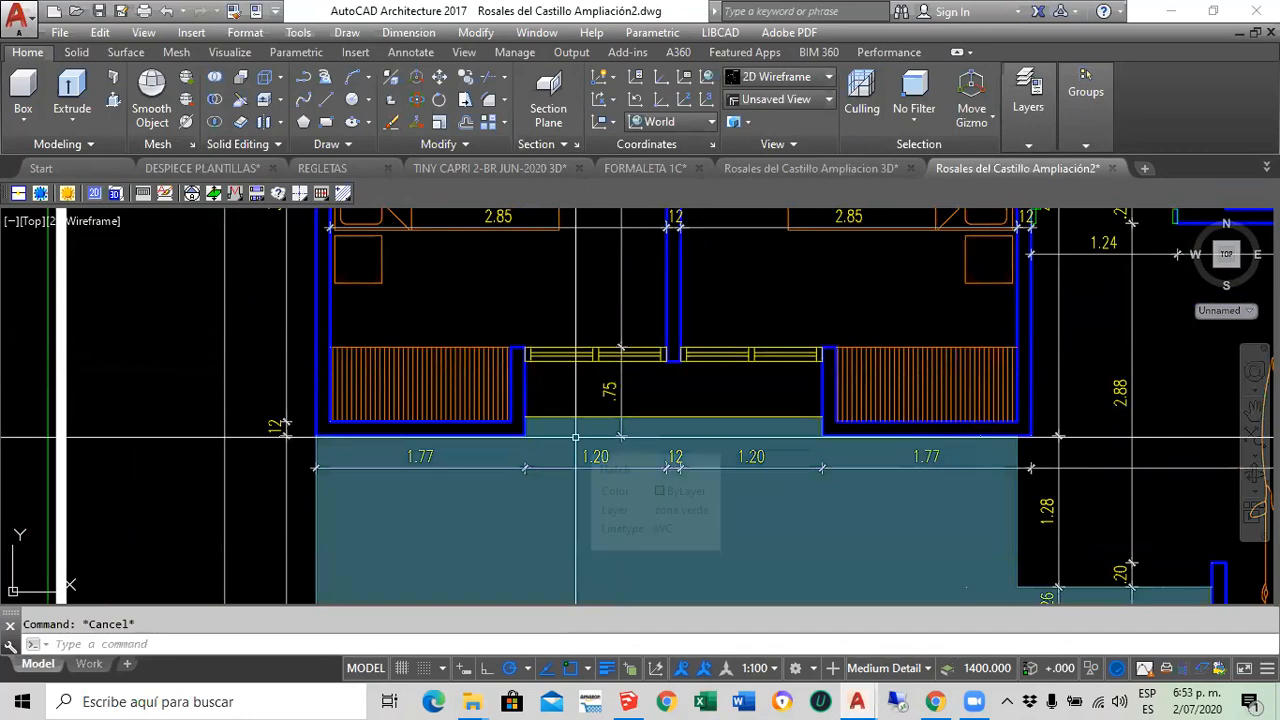
{"action": "scroll", "coordinate": [640, 380], "scroll_direction": "down", "scroll_amount": 4}
{"action": "middle_click_drag", "start_coordinate": [695, 365], "coordinate": [592, 461]}
{"action": "scroll", "coordinate": [760, 318], "scroll_direction": "up", "scroll_amount": 6}
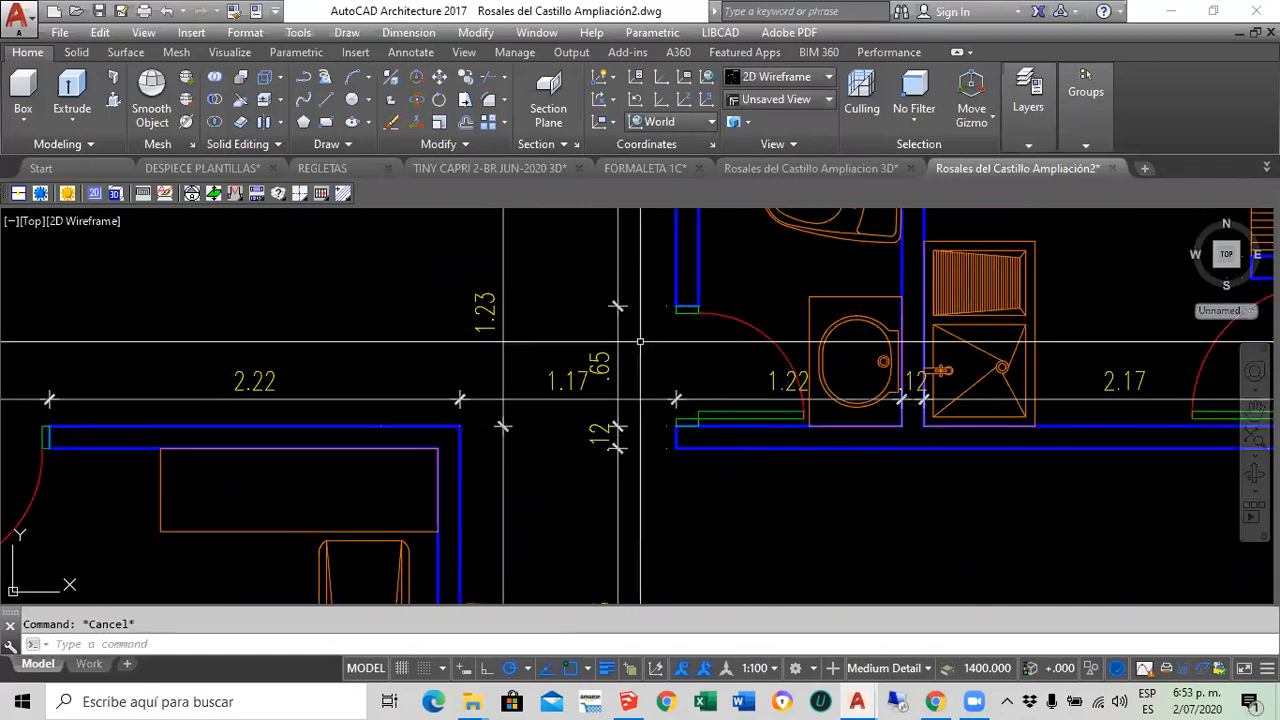
{"action": "scroll", "coordinate": [800, 449], "scroll_direction": "down", "scroll_amount": 4}
{"action": "scroll", "coordinate": [814, 346], "scroll_direction": "up", "scroll_amount": 4}
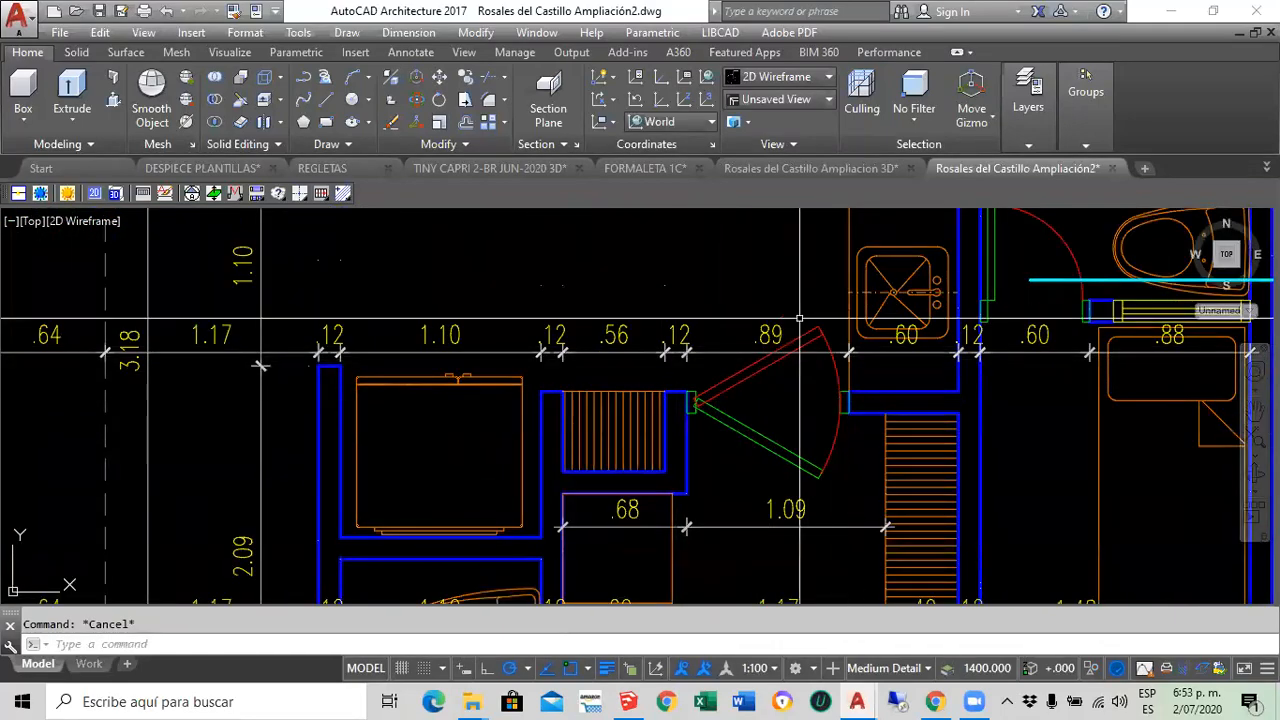
{"action": "scroll", "coordinate": [645, 492], "scroll_direction": "down", "scroll_amount": 5}
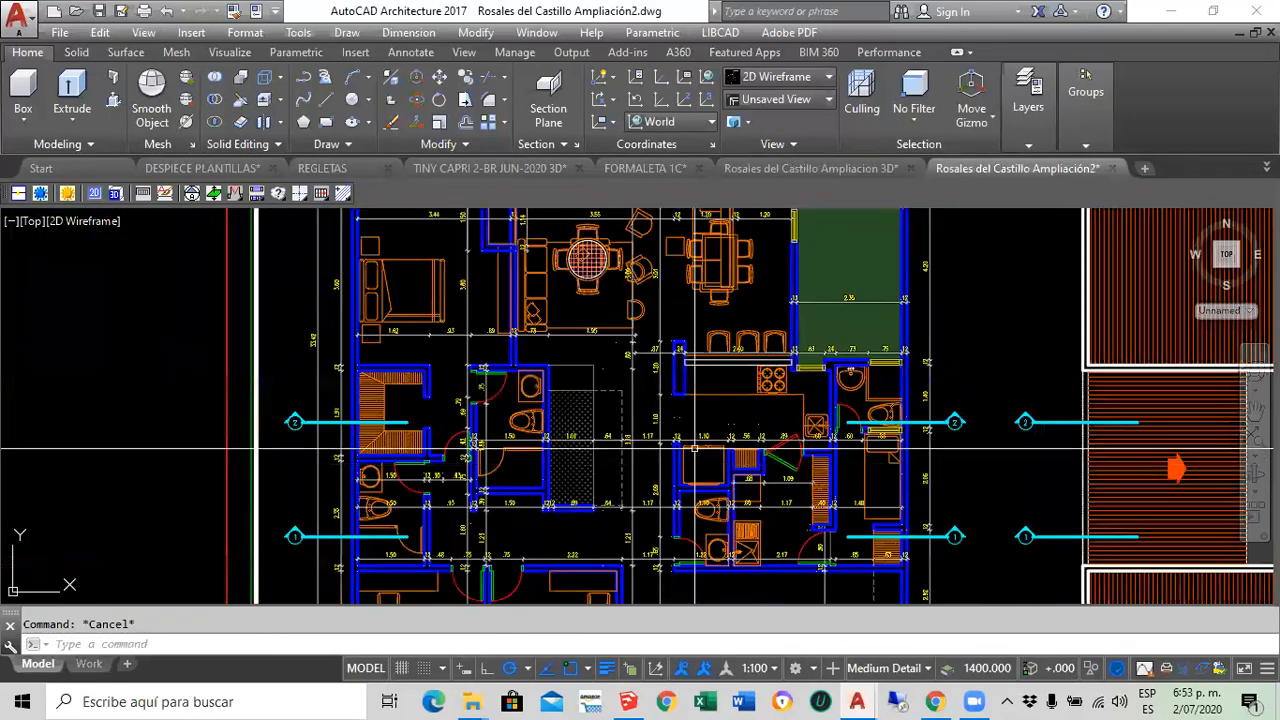
{"action": "scroll", "coordinate": [547, 343], "scroll_direction": "up", "scroll_amount": 6}
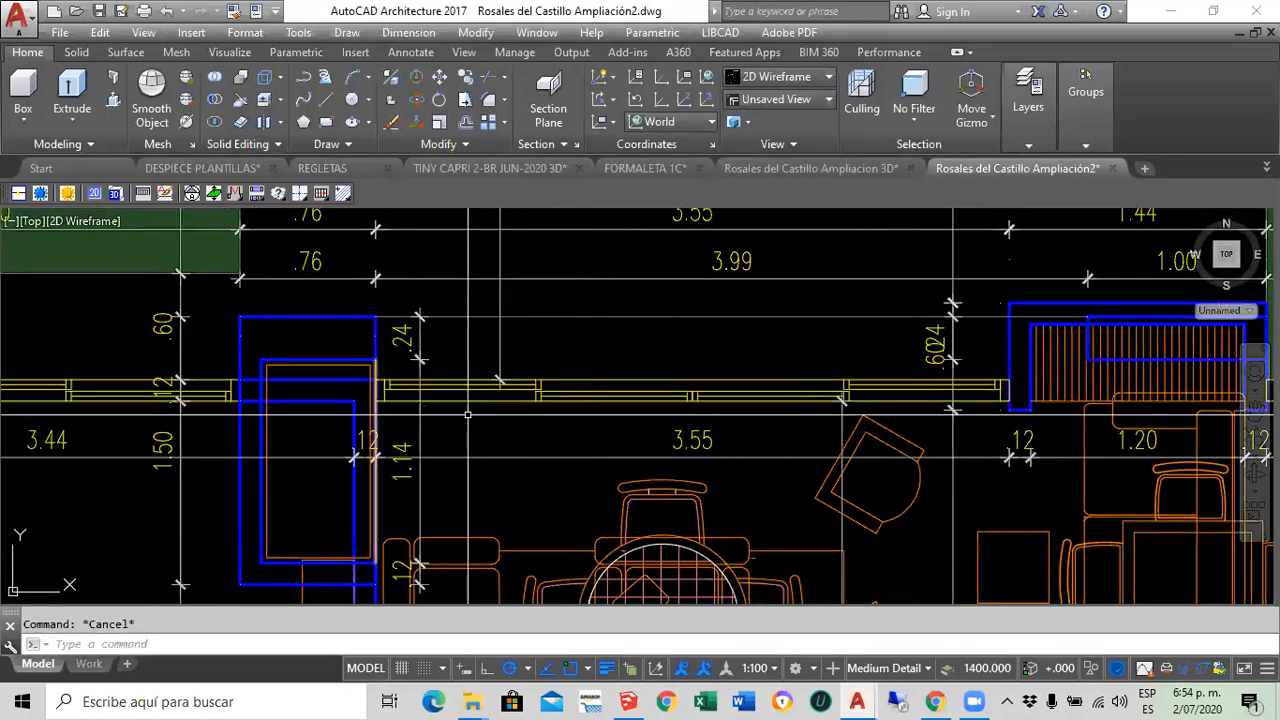
{"action": "scroll", "coordinate": [723, 318], "scroll_direction": "down", "scroll_amount": 2}
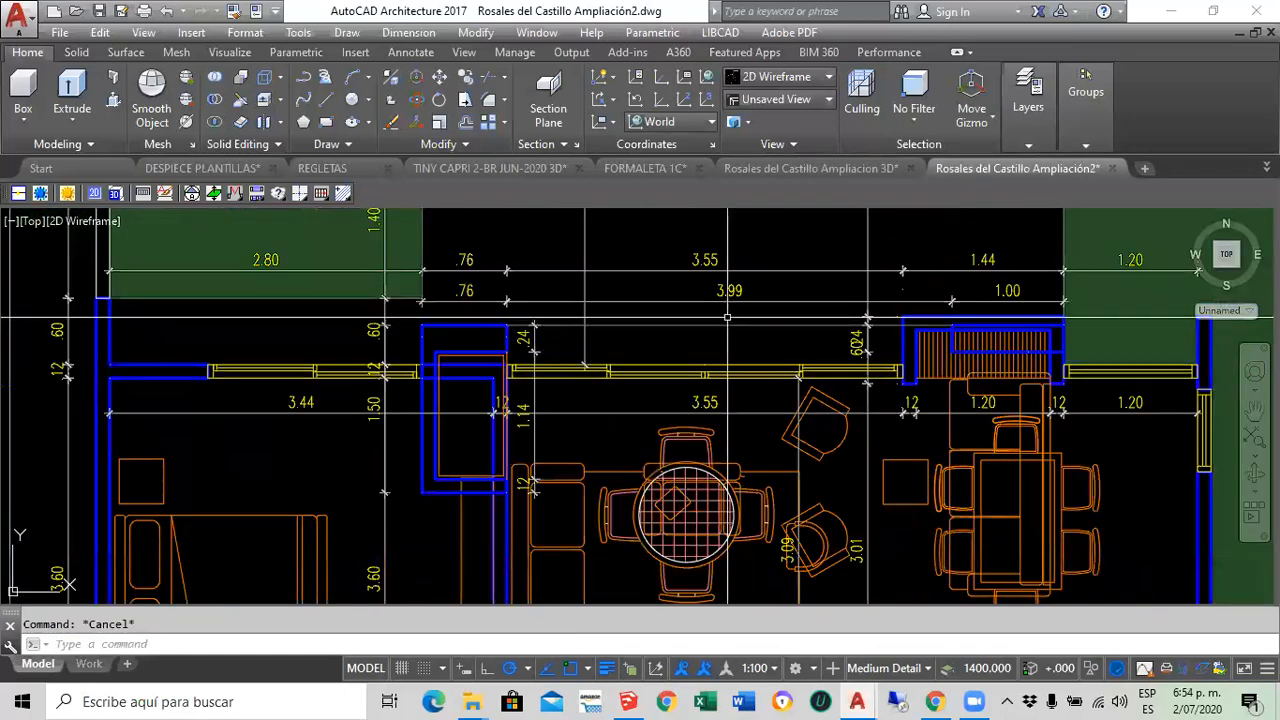
{"action": "scroll", "coordinate": [727, 317], "scroll_direction": "down", "scroll_amount": 5}
{"action": "scroll", "coordinate": [727, 313], "scroll_direction": "down", "scroll_amount": 3}
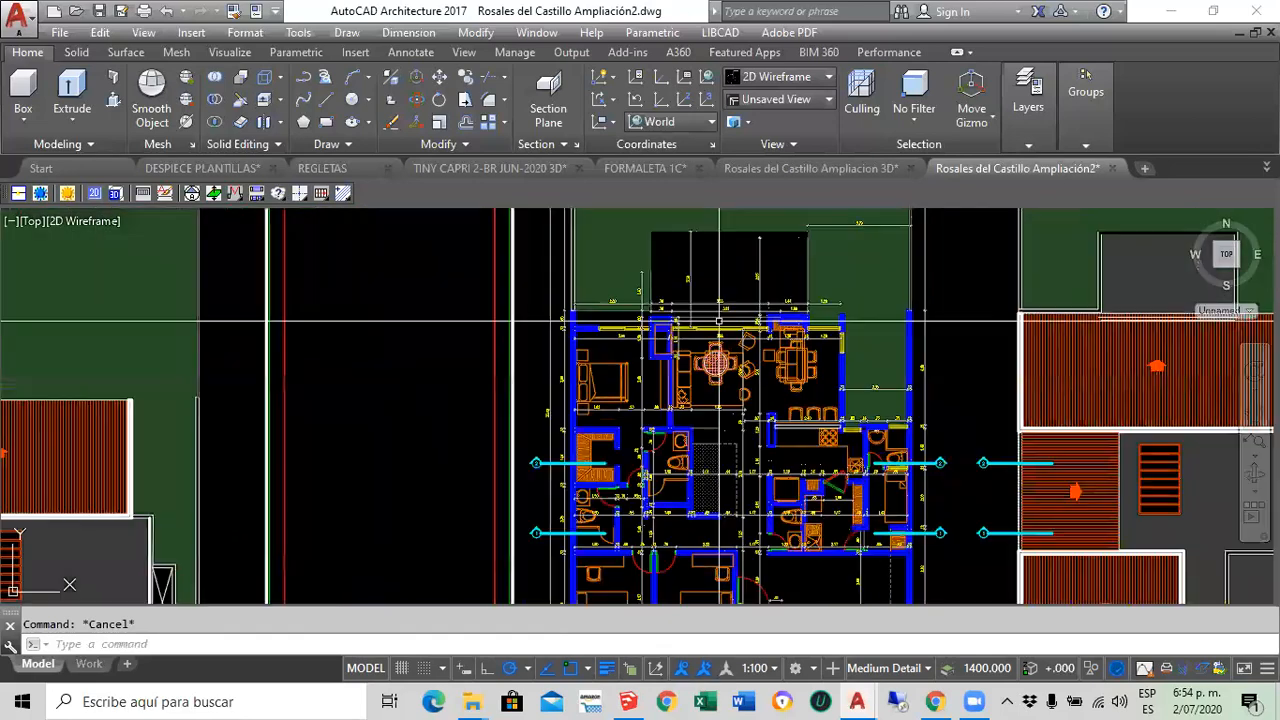
{"action": "scroll", "coordinate": [713, 338], "scroll_direction": "up", "scroll_amount": 3}
{"action": "scroll", "coordinate": [713, 338], "scroll_direction": "up", "scroll_amount": 2}
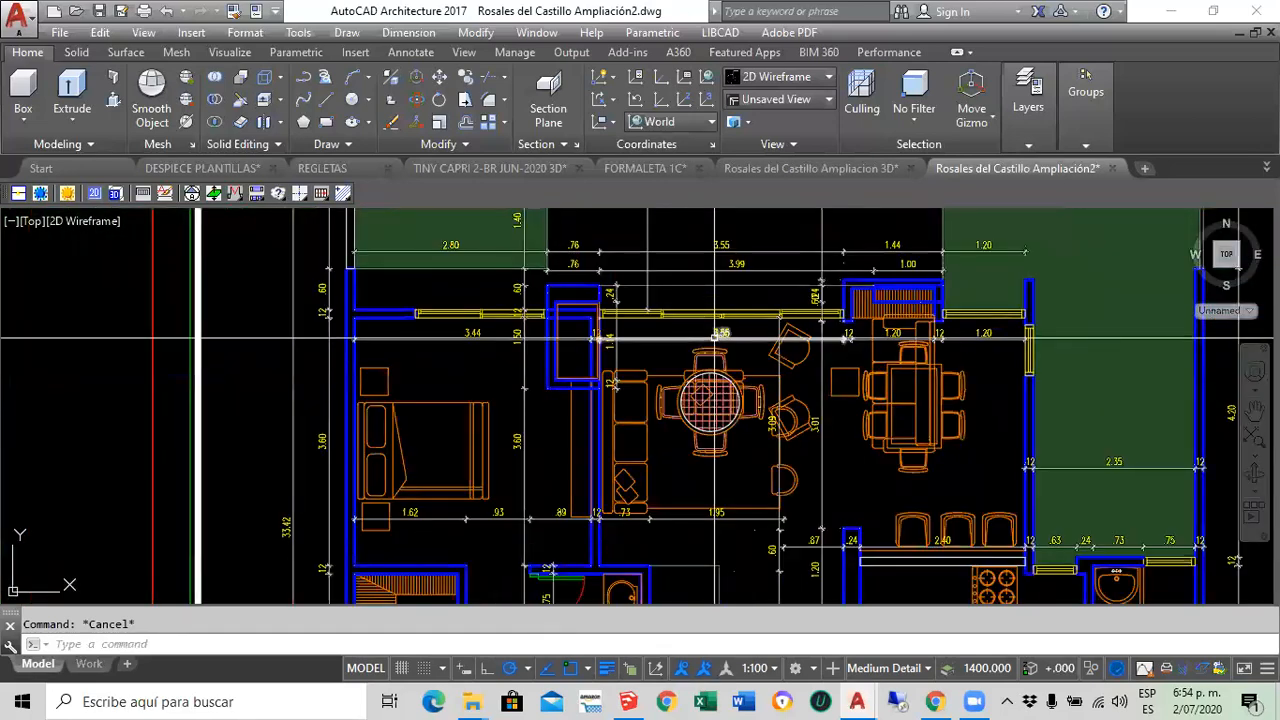
Examine the drawing sheets with their floor plans, roof plans, facades and Corte sections
{"action": "scroll", "coordinate": [713, 340], "scroll_direction": "down", "scroll_amount": 10}
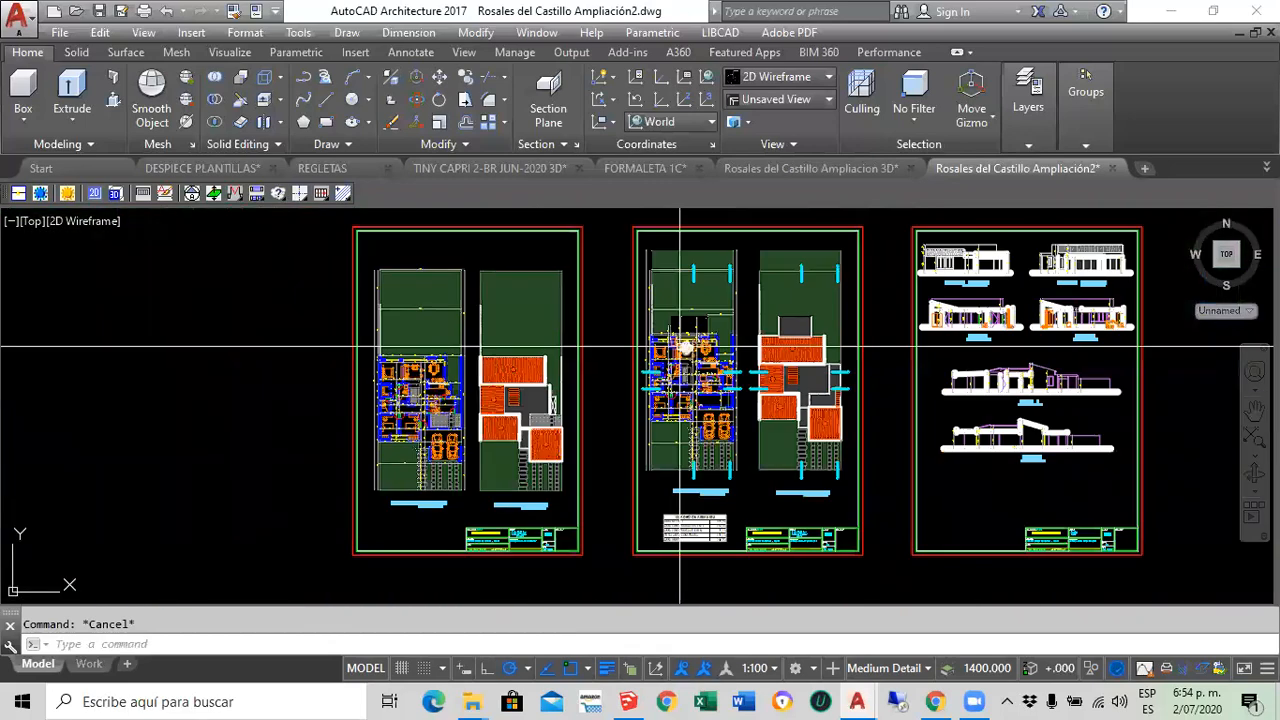
{"action": "scroll", "coordinate": [620, 380], "scroll_direction": "up", "scroll_amount": 4}
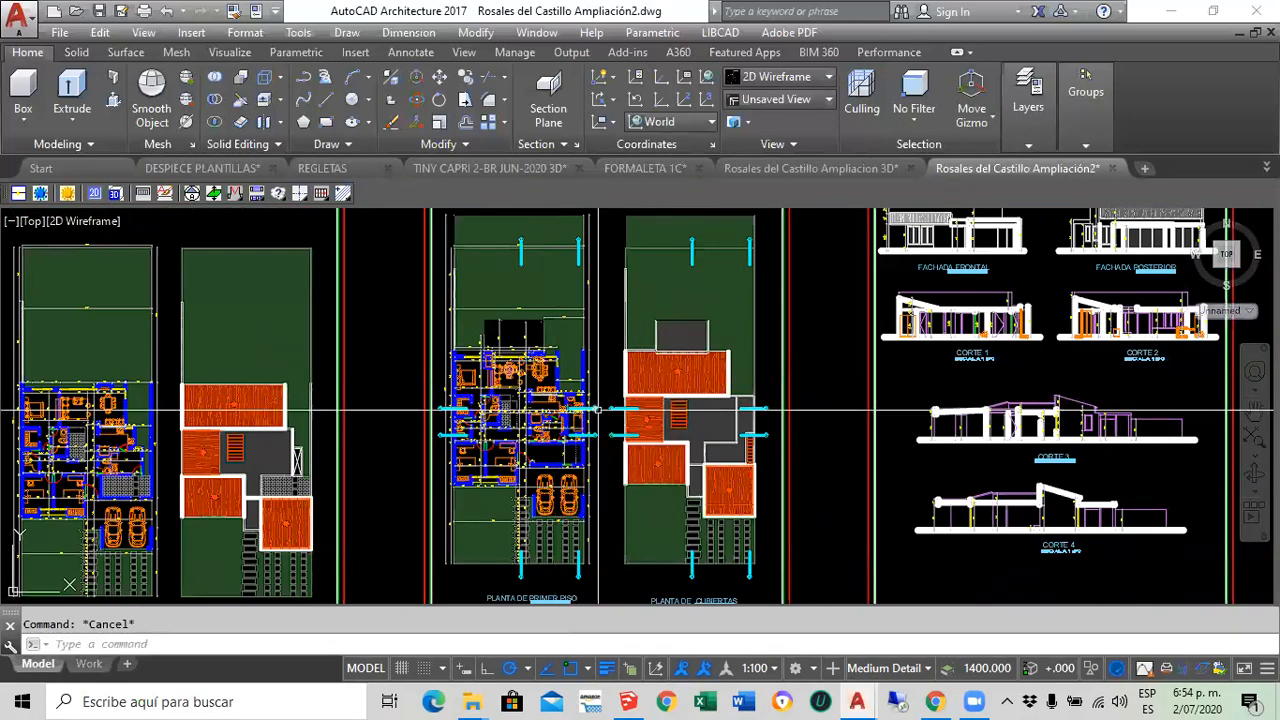
{"action": "scroll", "coordinate": [597, 409], "scroll_direction": "up", "scroll_amount": 2}
{"action": "scroll", "coordinate": [597, 409], "scroll_direction": "down", "scroll_amount": 4}
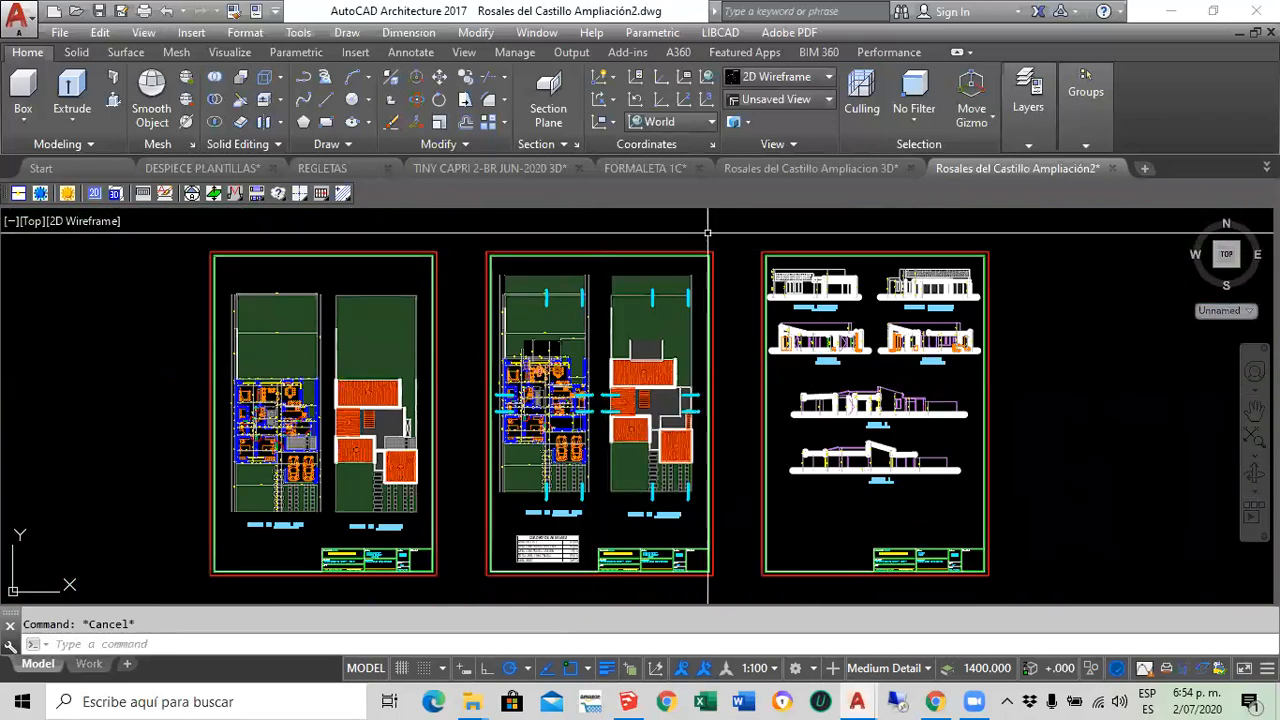
Switch to the Rosales del Castillo Ampliacion 3D drawing and examine the house model beside its generated views and floor plan block
{"action": "left_click", "coordinate": [783, 170]}
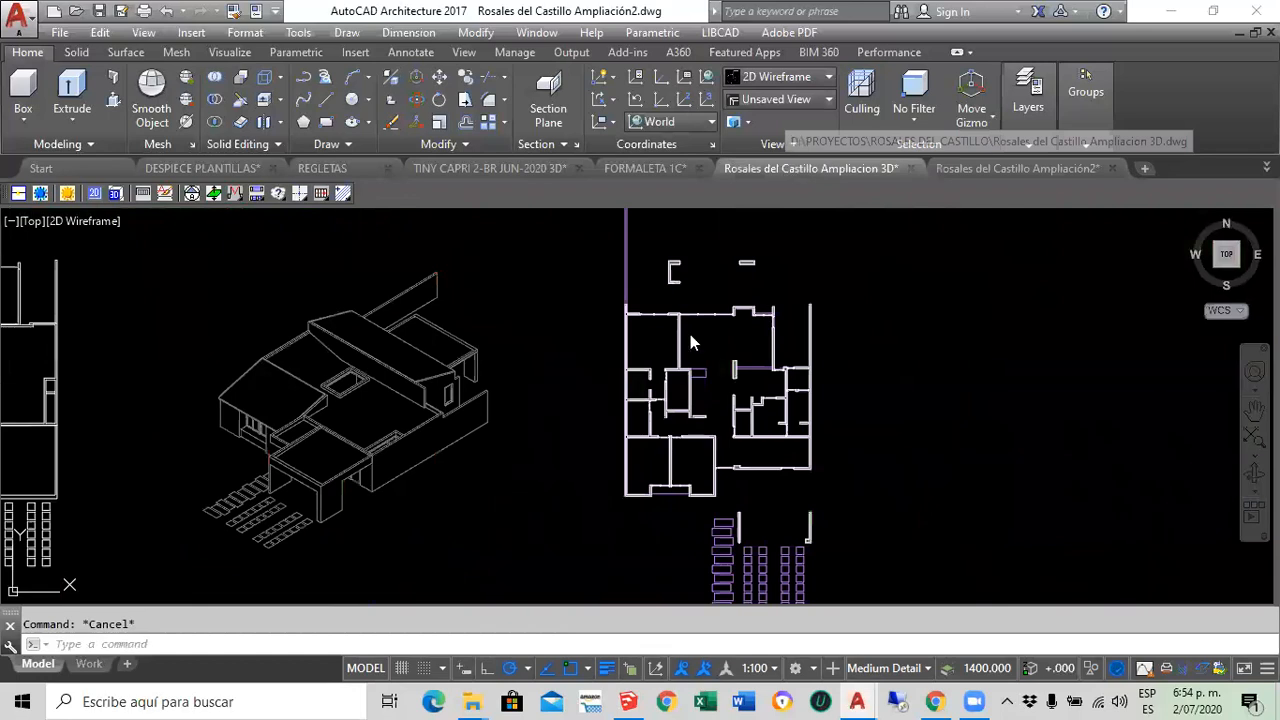
{"action": "scroll", "coordinate": [880, 360], "scroll_direction": "down", "scroll_amount": 4}
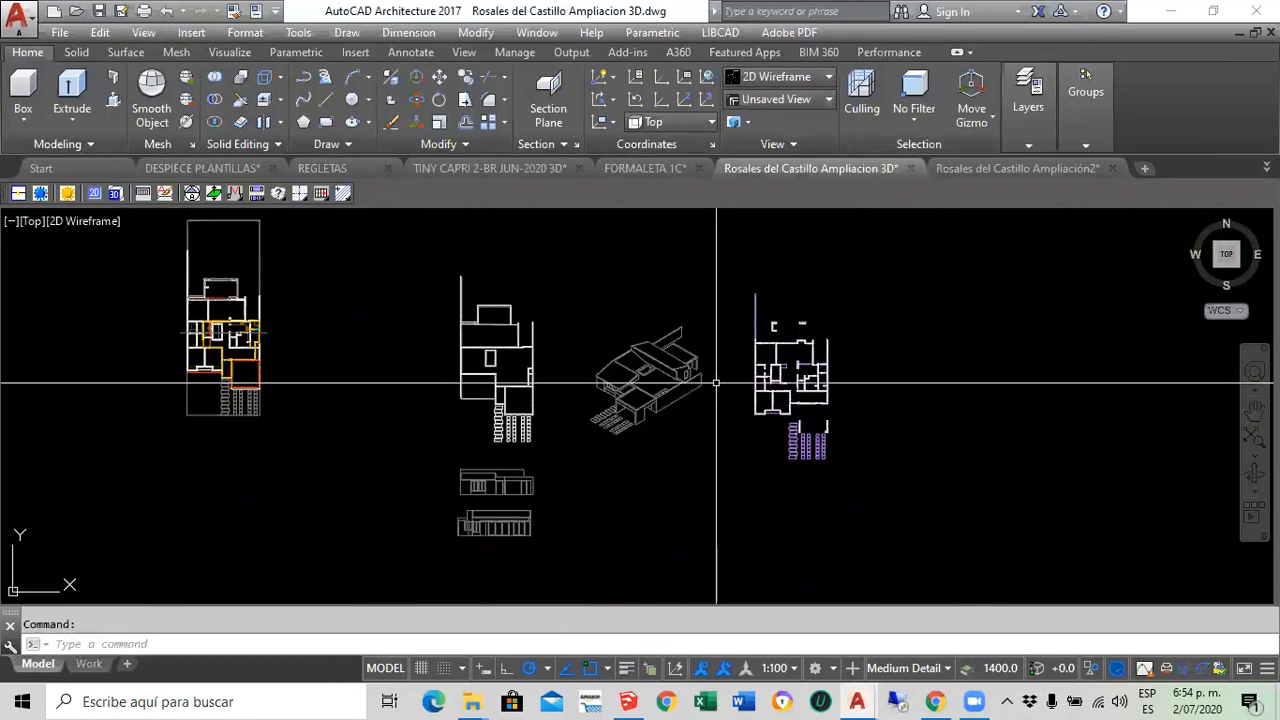
{"action": "scroll", "coordinate": [775, 313], "scroll_direction": "up", "scroll_amount": 2}
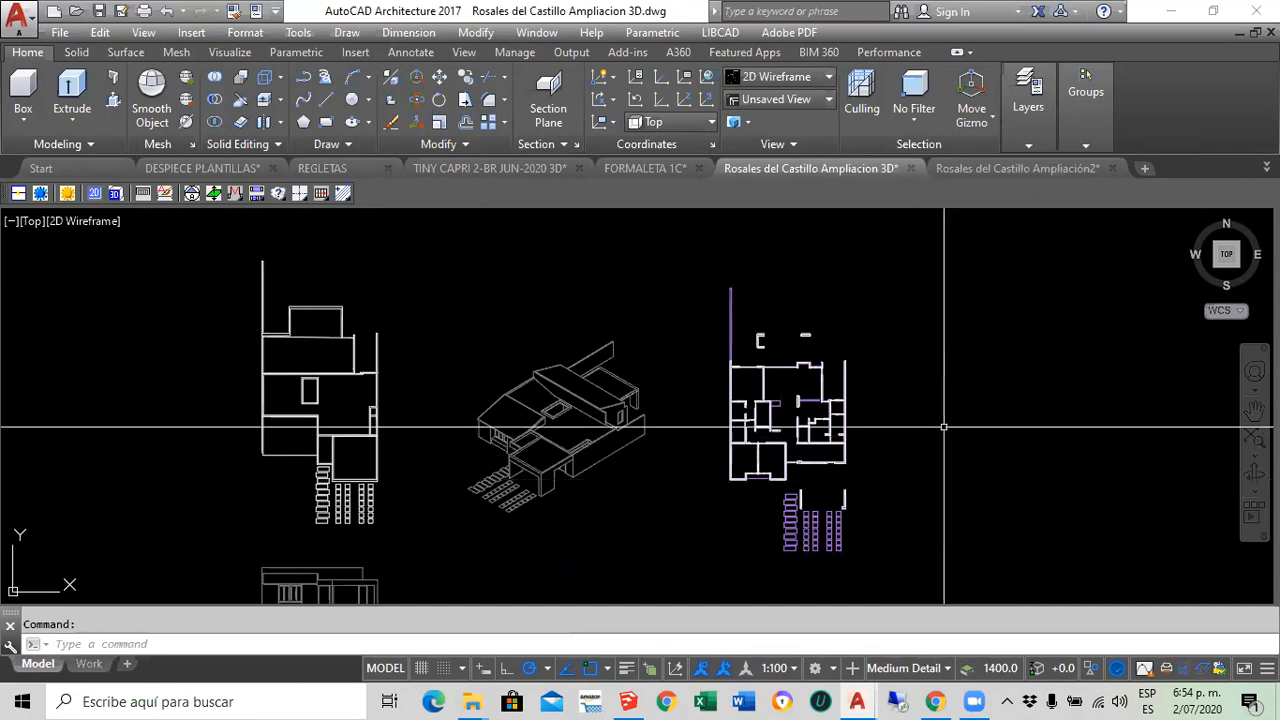
{"action": "scroll", "coordinate": [946, 427], "scroll_direction": "down", "scroll_amount": 4}
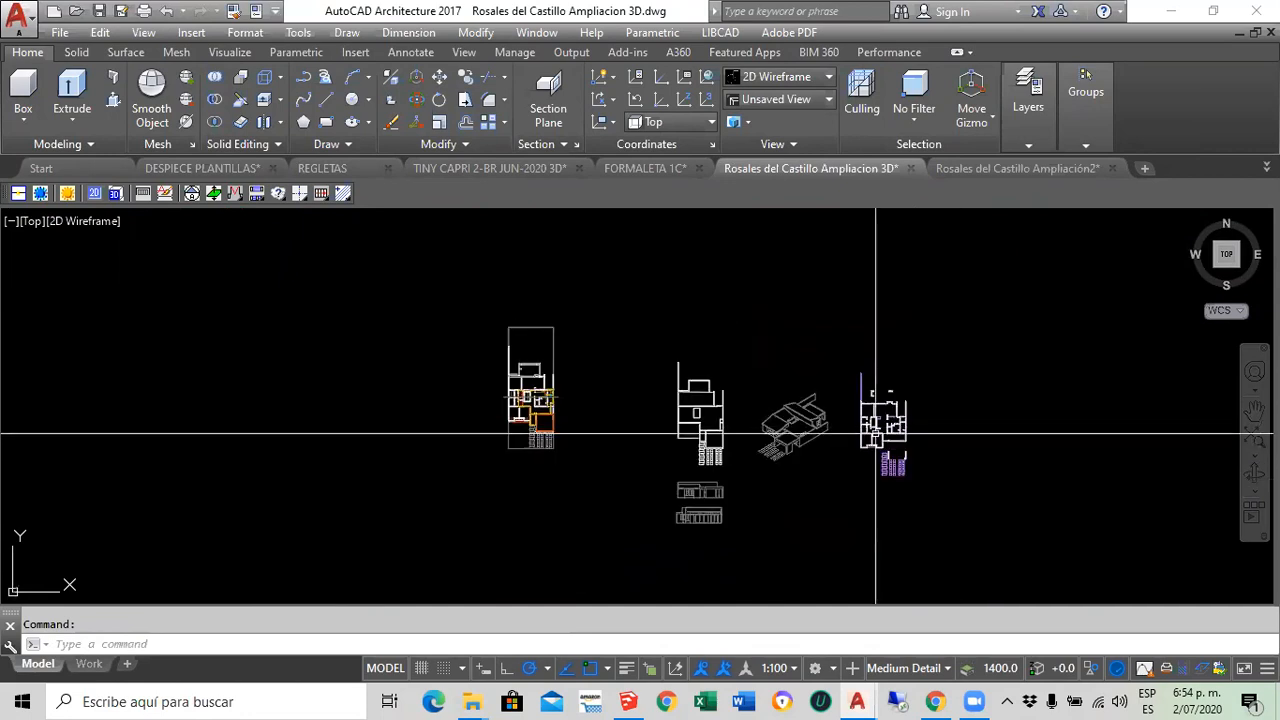
{"action": "scroll", "coordinate": [507, 383], "scroll_direction": "up", "scroll_amount": 4}
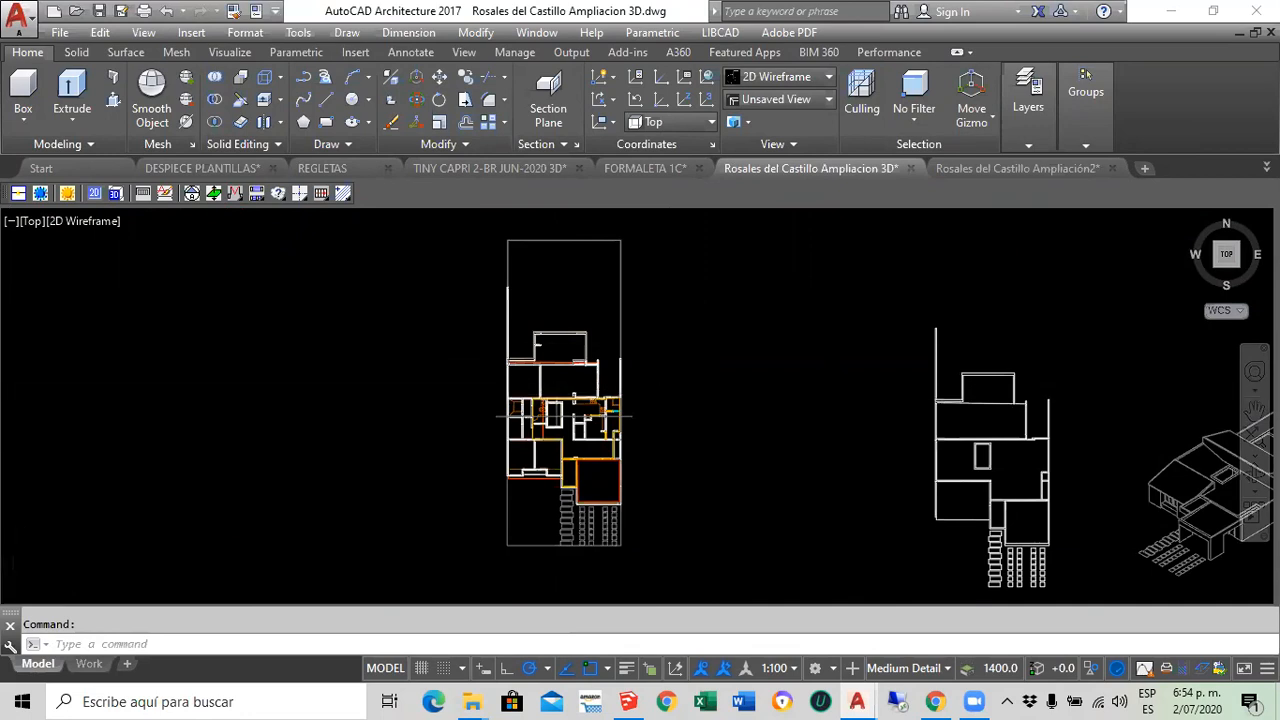
{"action": "scroll", "coordinate": [648, 400], "scroll_direction": "up", "scroll_amount": 4}
{"action": "scroll", "coordinate": [704, 427], "scroll_direction": "down", "scroll_amount": 2}
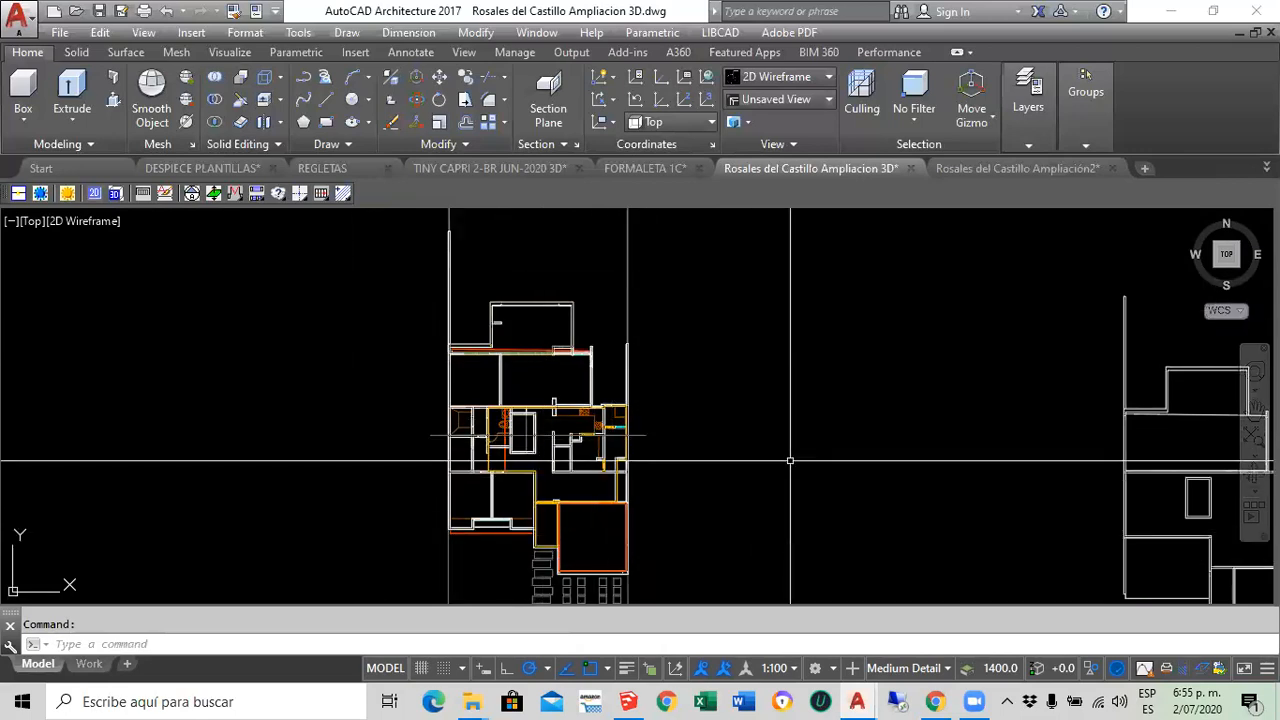
{"action": "scroll", "coordinate": [663, 391], "scroll_direction": "down", "scroll_amount": 4}
{"action": "scroll", "coordinate": [673, 393], "scroll_direction": "up", "scroll_amount": 2}
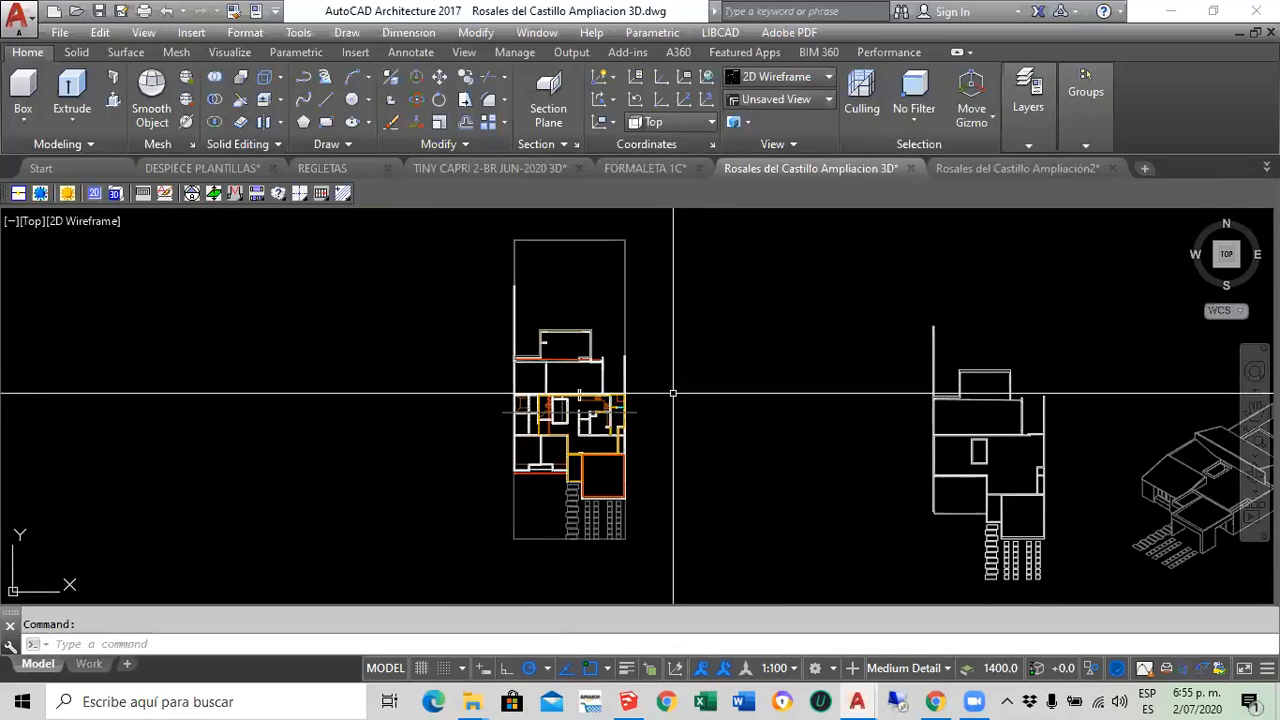
{"action": "scroll", "coordinate": [587, 400], "scroll_direction": "up", "scroll_amount": 2}
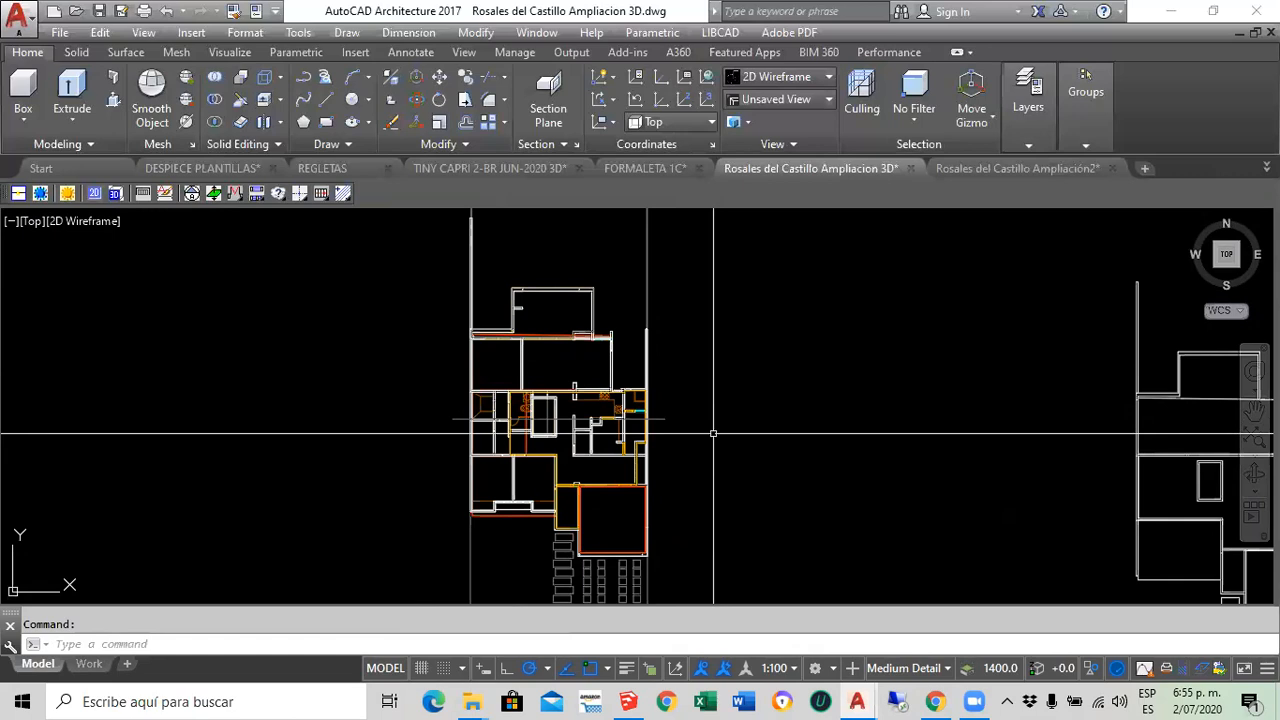
{"action": "scroll", "coordinate": [680, 395], "scroll_direction": "down", "scroll_amount": 2}
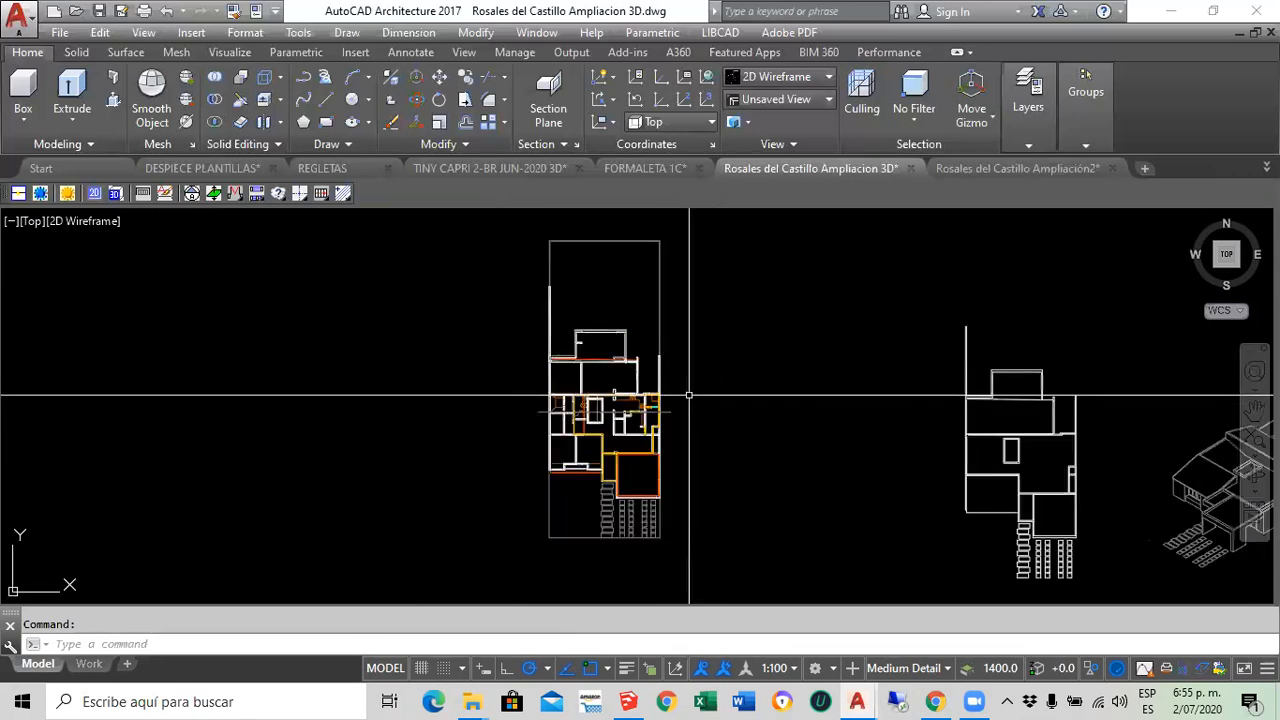
{"action": "middle_click_drag", "start_coordinate": [689, 395], "coordinate": [584, 397]}
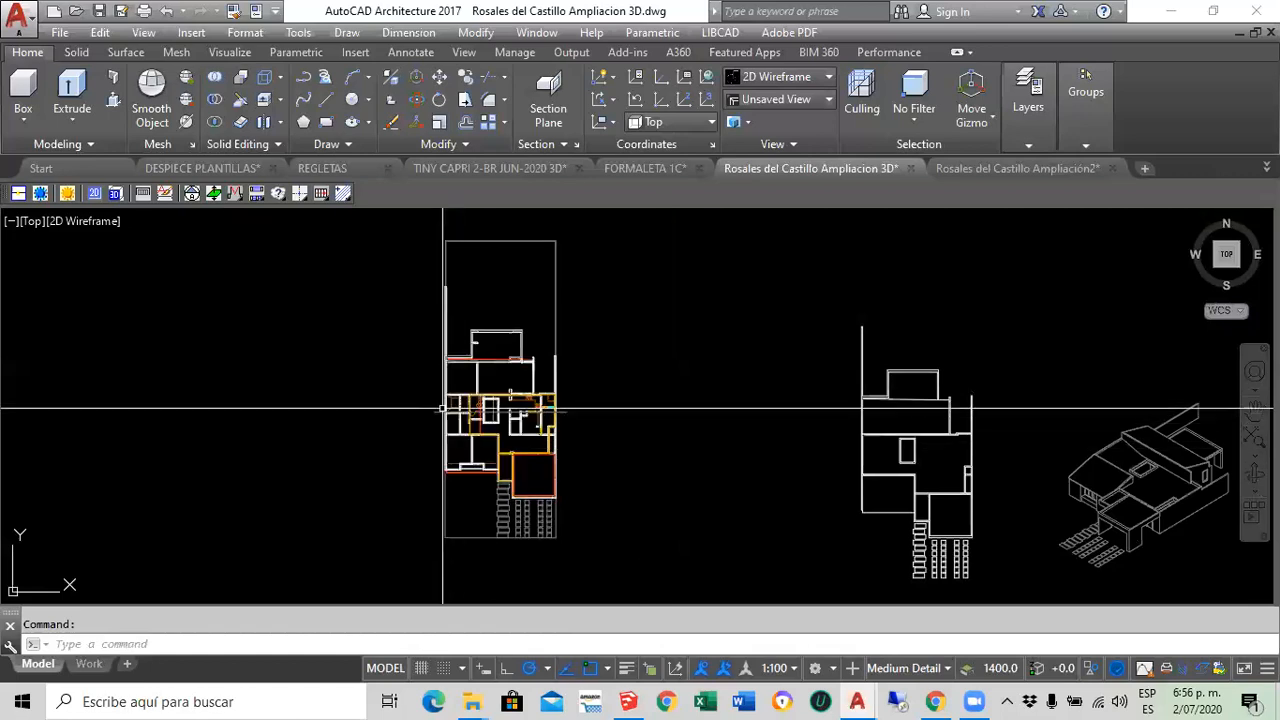
Cut the horizontal section plane out of the house model to the clipboard and switch to the Front view
{"action": "scroll", "coordinate": [638, 411], "scroll_direction": "up", "scroll_amount": 2}
{"action": "left_click", "coordinate": [630, 415]}
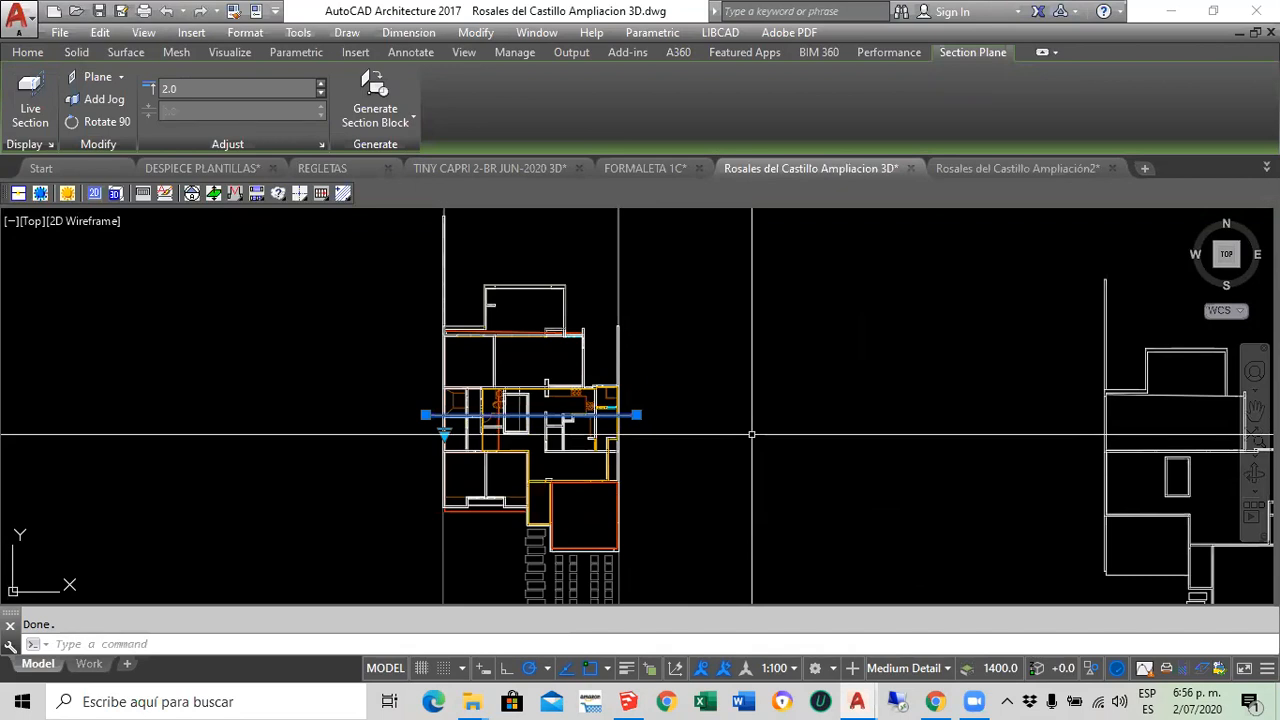
{"action": "key", "text": "ctrl+x"}
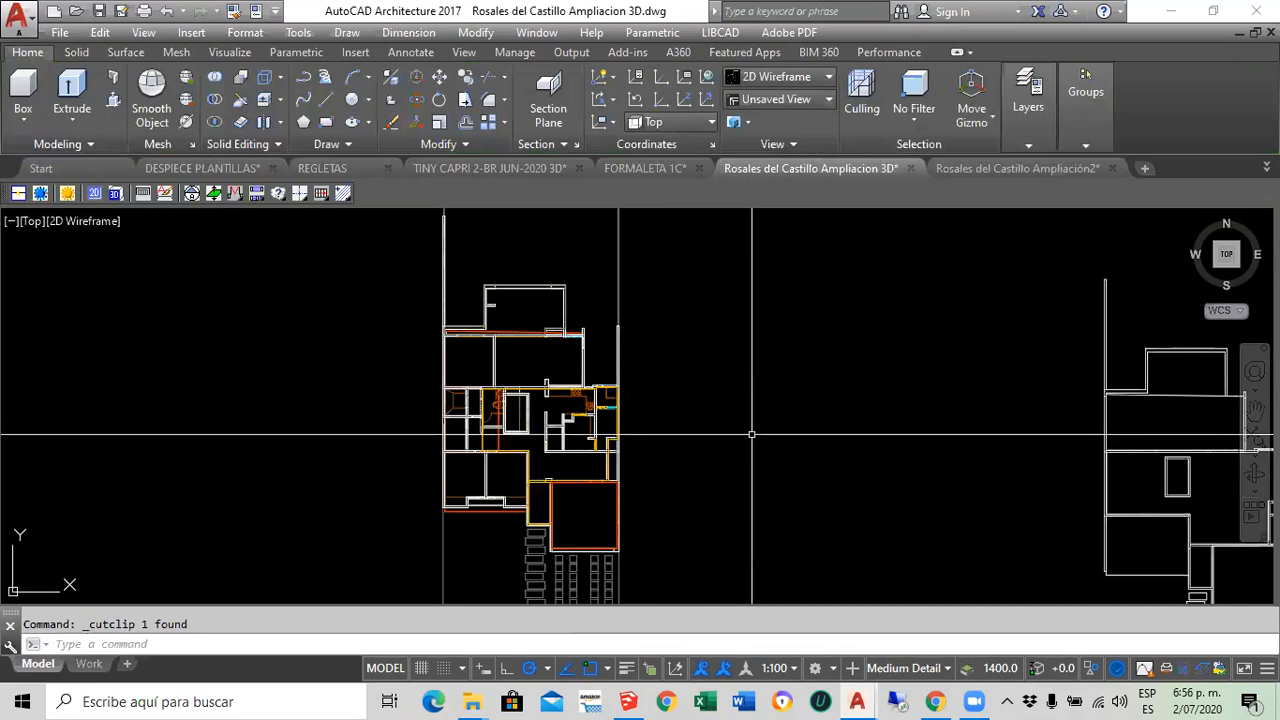
{"action": "left_click", "coordinate": [30, 221]}
{"action": "left_click", "coordinate": [90, 348]}
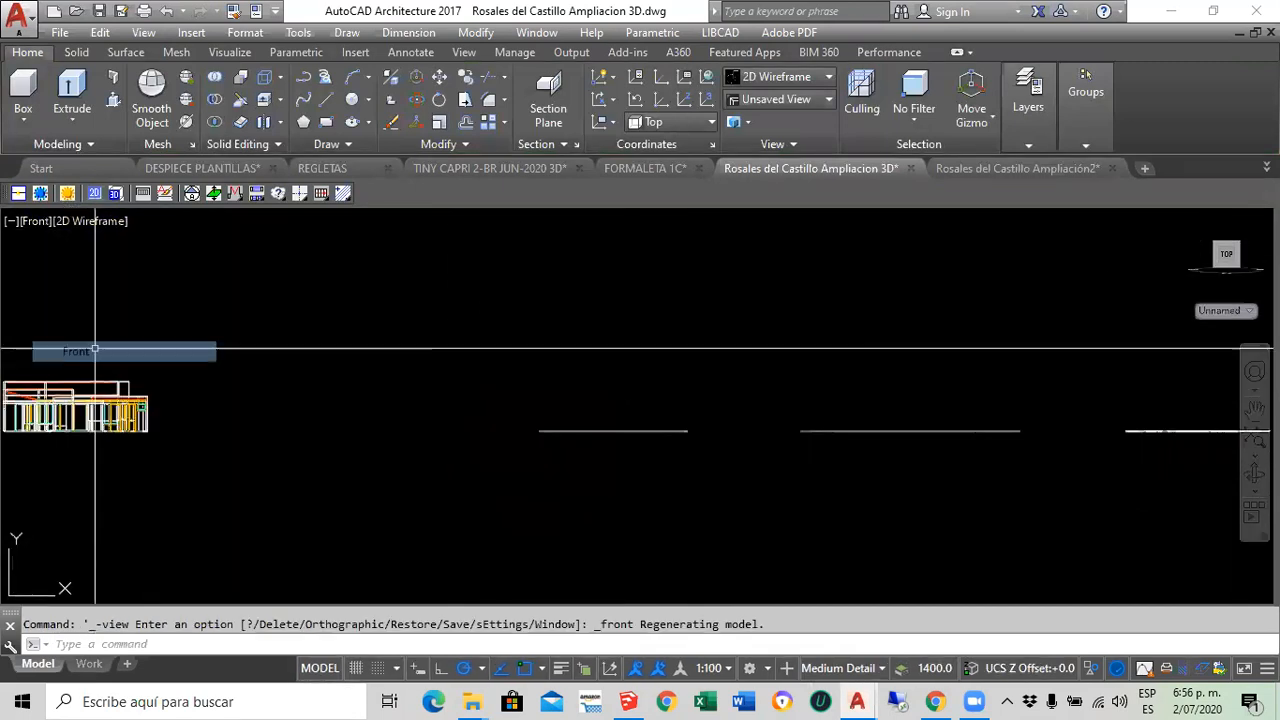
{"action": "scroll", "coordinate": [637, 378], "scroll_direction": "down", "scroll_amount": 3}
{"action": "scroll", "coordinate": [340, 390], "scroll_direction": "up", "scroll_amount": 5}
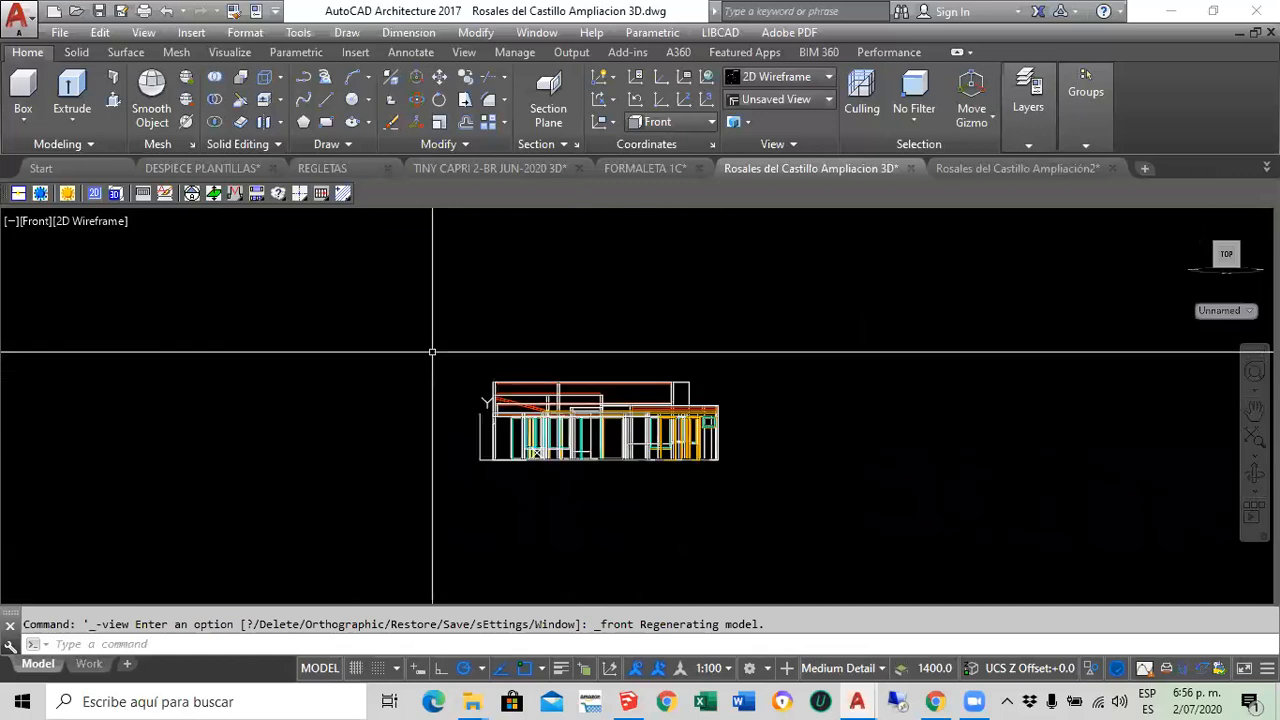
Paste the section plane in the Front view, inserting it at the upper corner of the house's highest wall
{"action": "key", "text": "ctrl+v"}
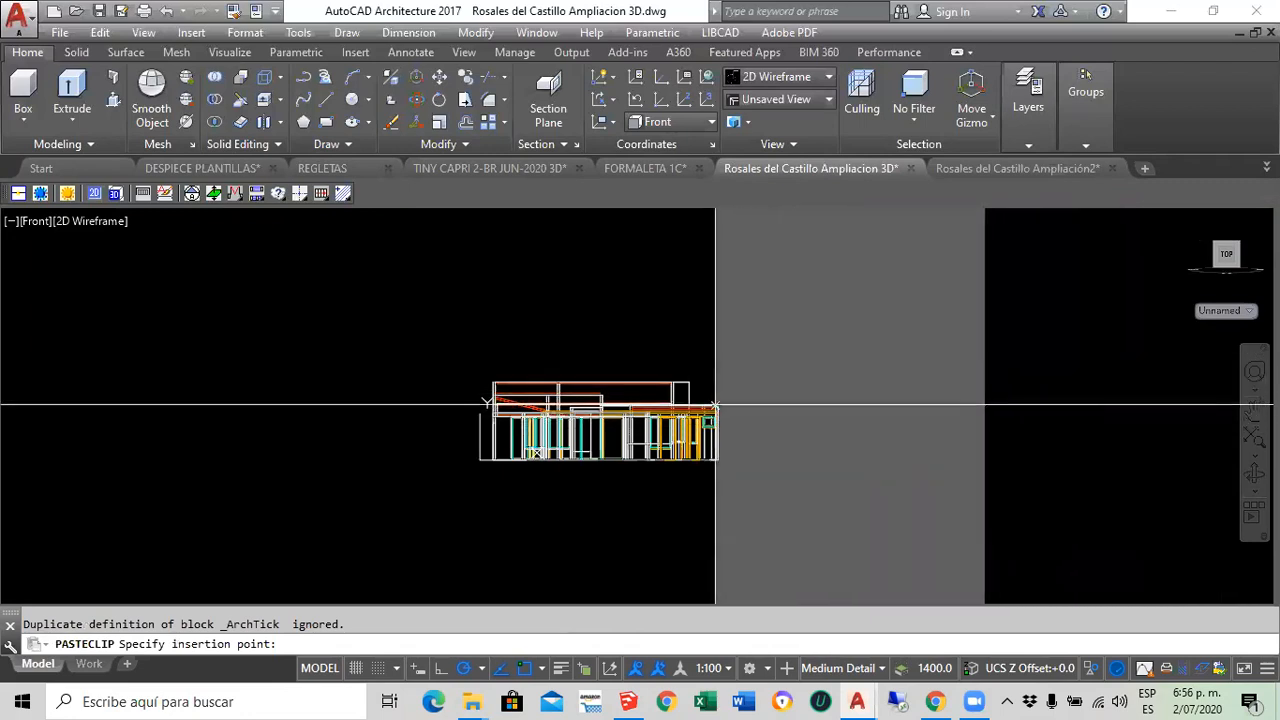
{"action": "scroll", "coordinate": [714, 374], "scroll_direction": "up", "scroll_amount": 5}
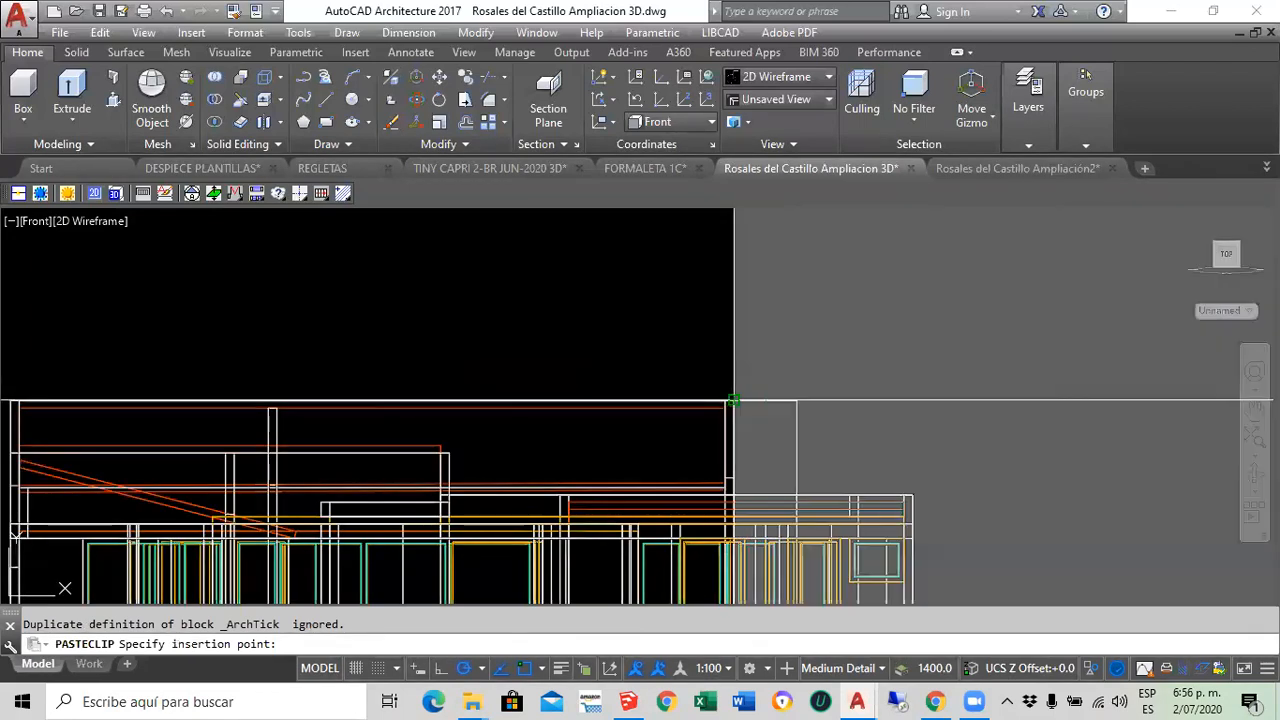
{"action": "scroll", "coordinate": [734, 400], "scroll_direction": "down", "scroll_amount": 4}
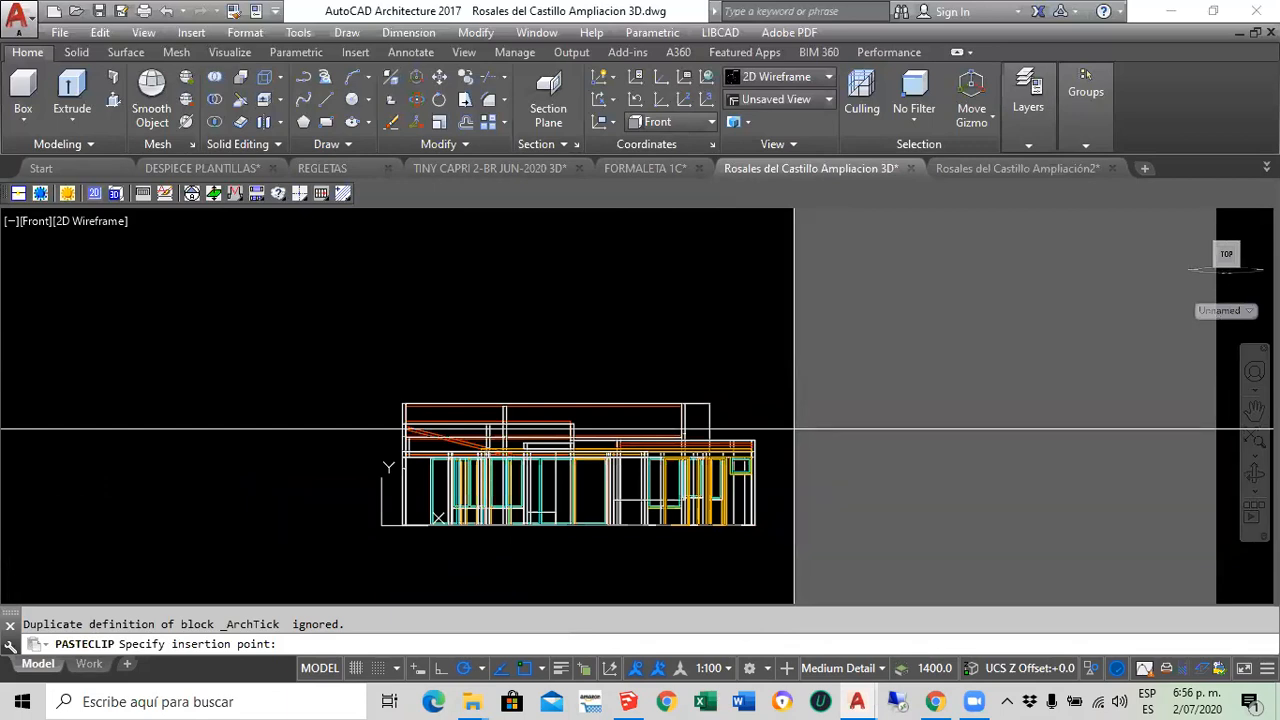
{"action": "left_click", "coordinate": [709, 403]}
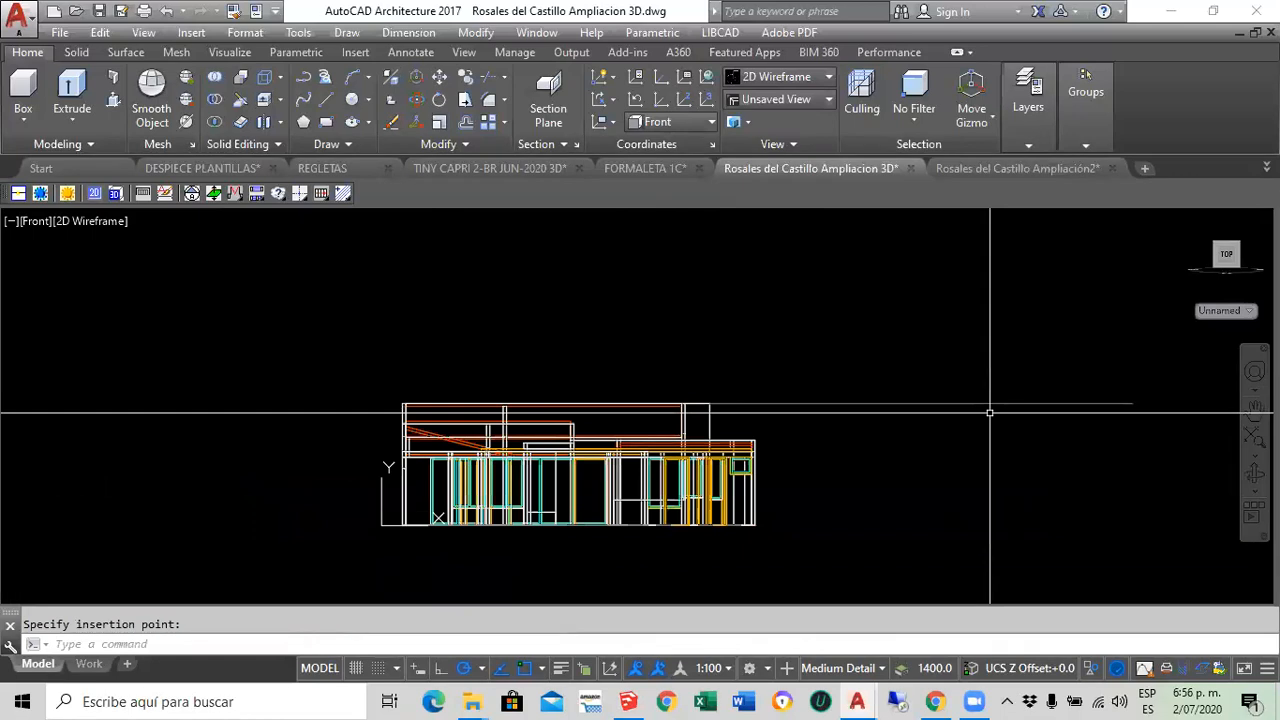
Return to the Top view and move the pasted section plane so its line spans the full width of the house
{"action": "left_click", "coordinate": [35, 221]}
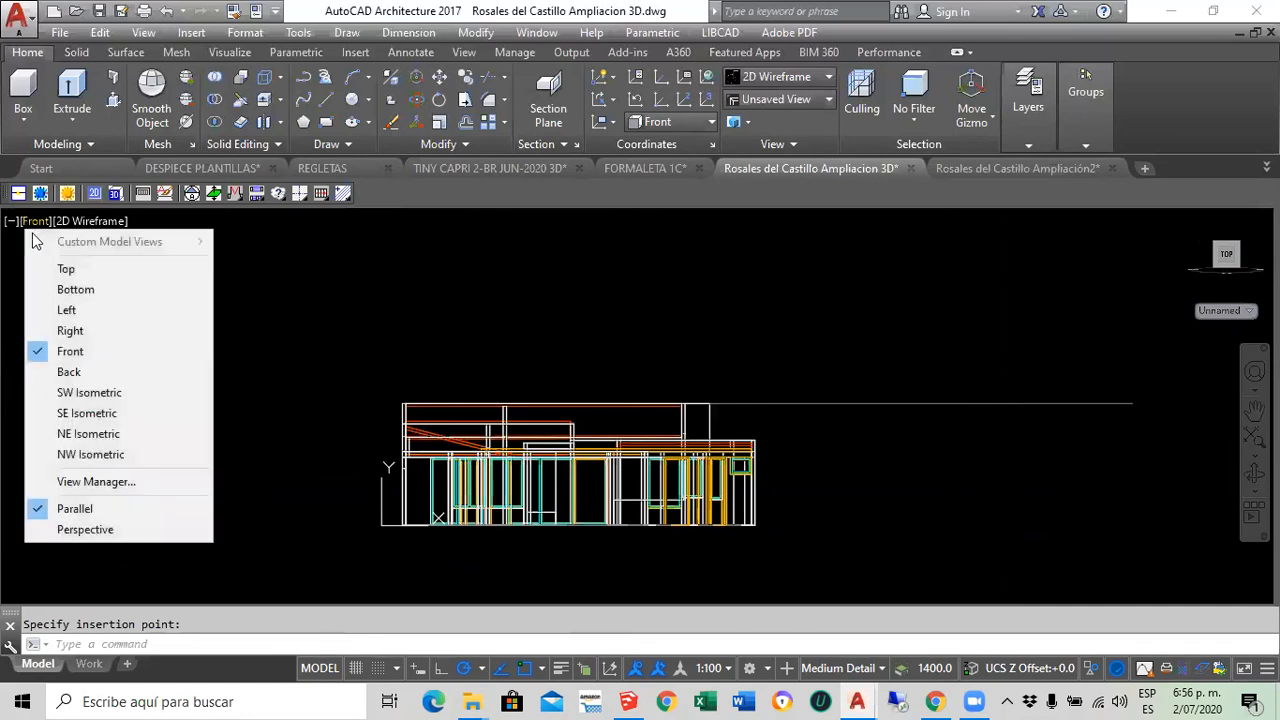
{"action": "left_click", "coordinate": [68, 268]}
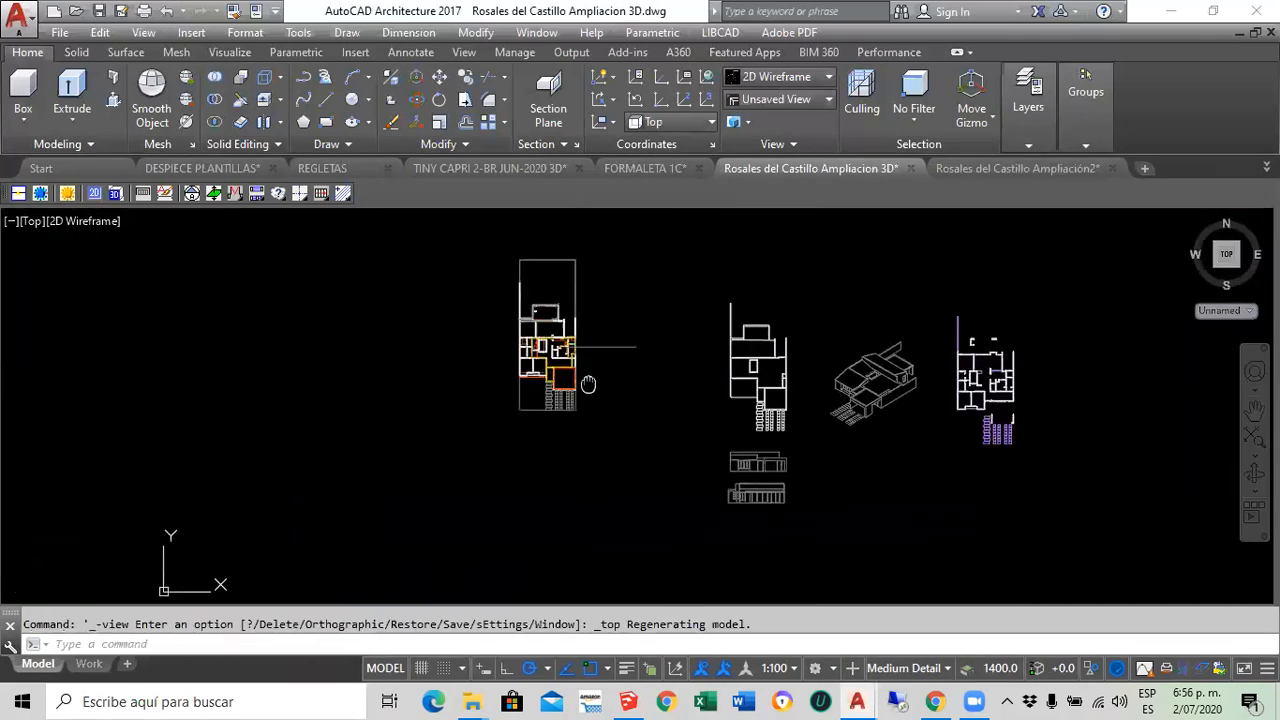
{"action": "scroll", "coordinate": [615, 348], "scroll_direction": "up", "scroll_amount": 4}
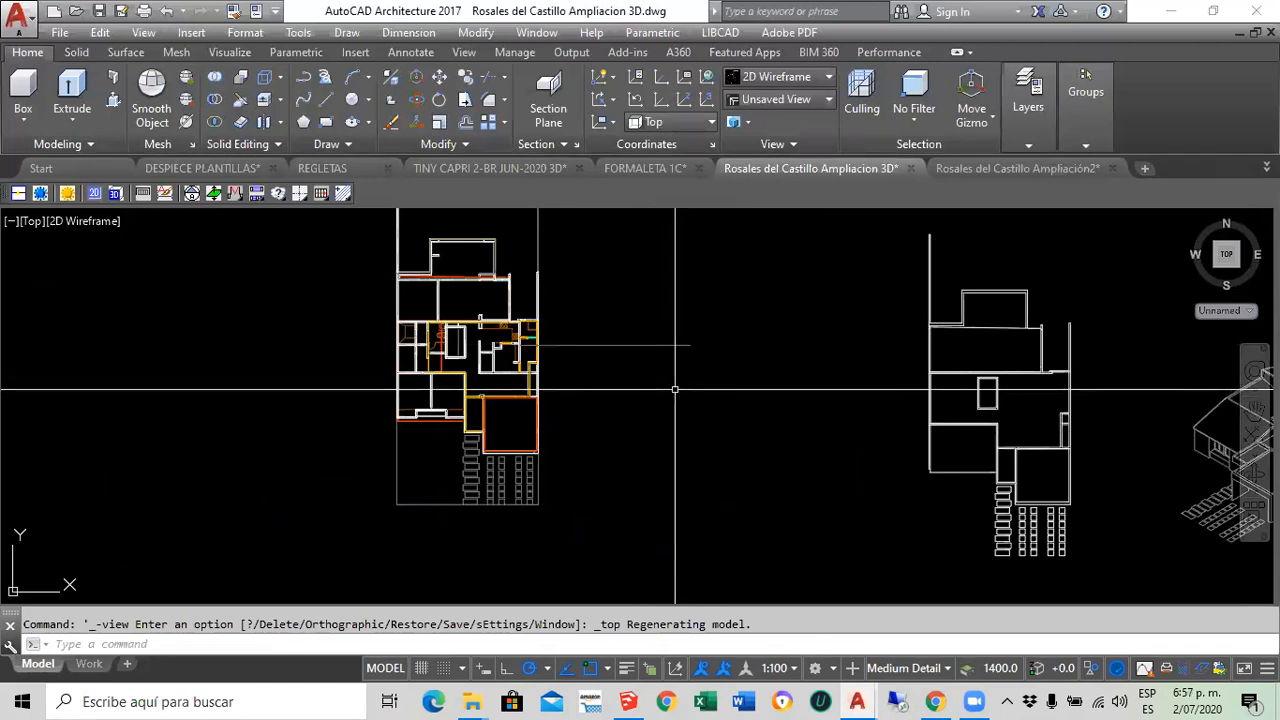
{"action": "type", "text": "m"}
{"action": "key", "text": "Return"}
{"action": "left_click", "coordinate": [650, 345]}
{"action": "key", "text": "Return"}
{"action": "left_click", "coordinate": [808, 366]}
{"action": "scroll", "coordinate": [743, 369], "scroll_direction": "up", "scroll_amount": 2}
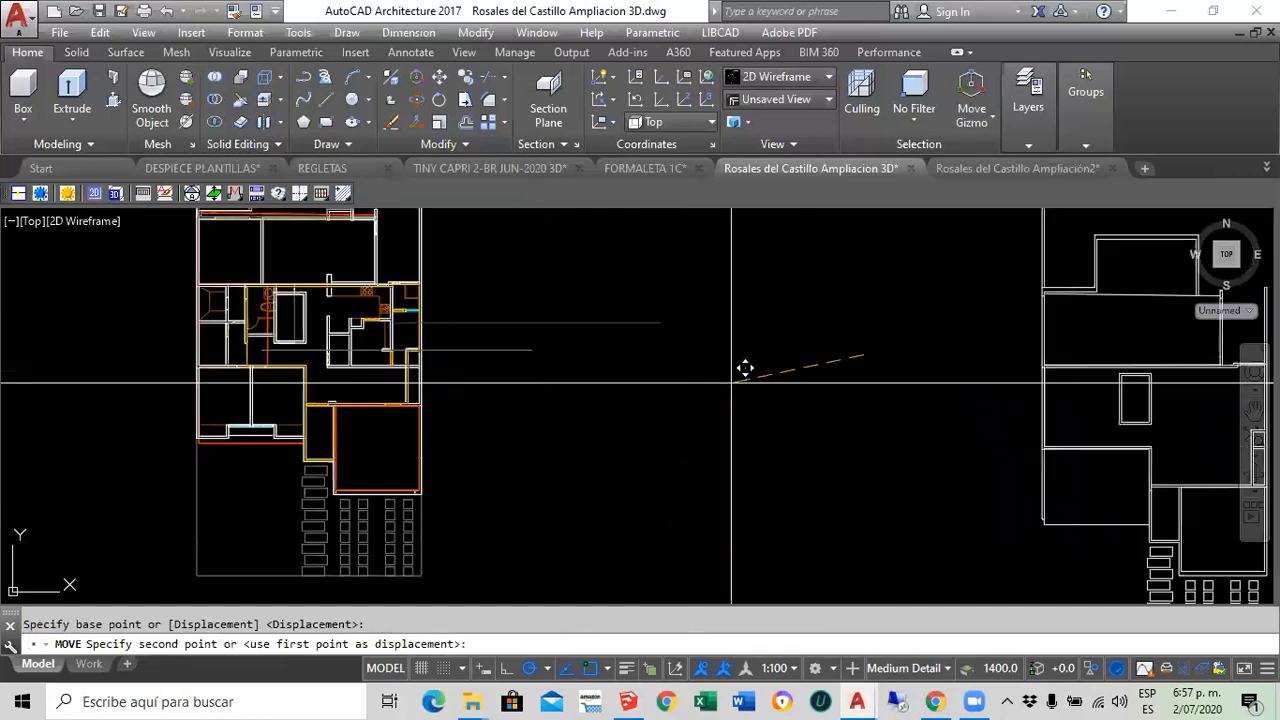
{"action": "middle_click_drag", "start_coordinate": [700, 383], "coordinate": [915, 348]}
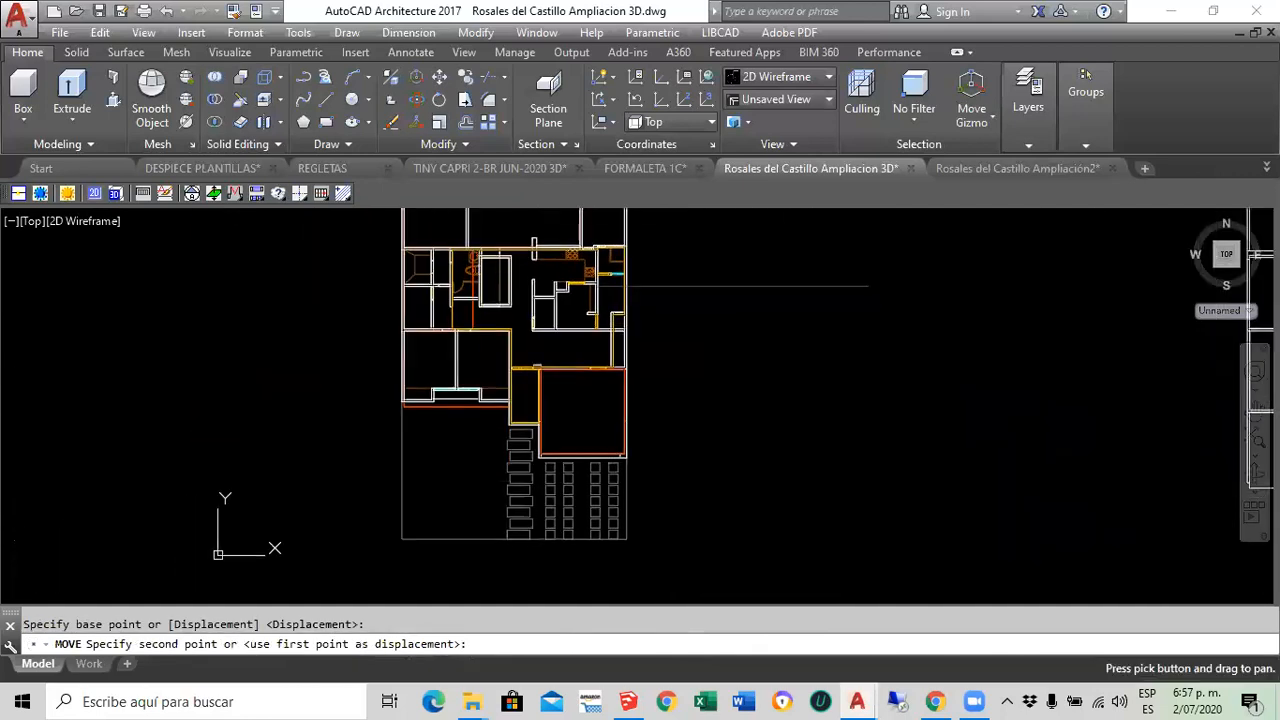
{"action": "left_click", "coordinate": [853, 352]}
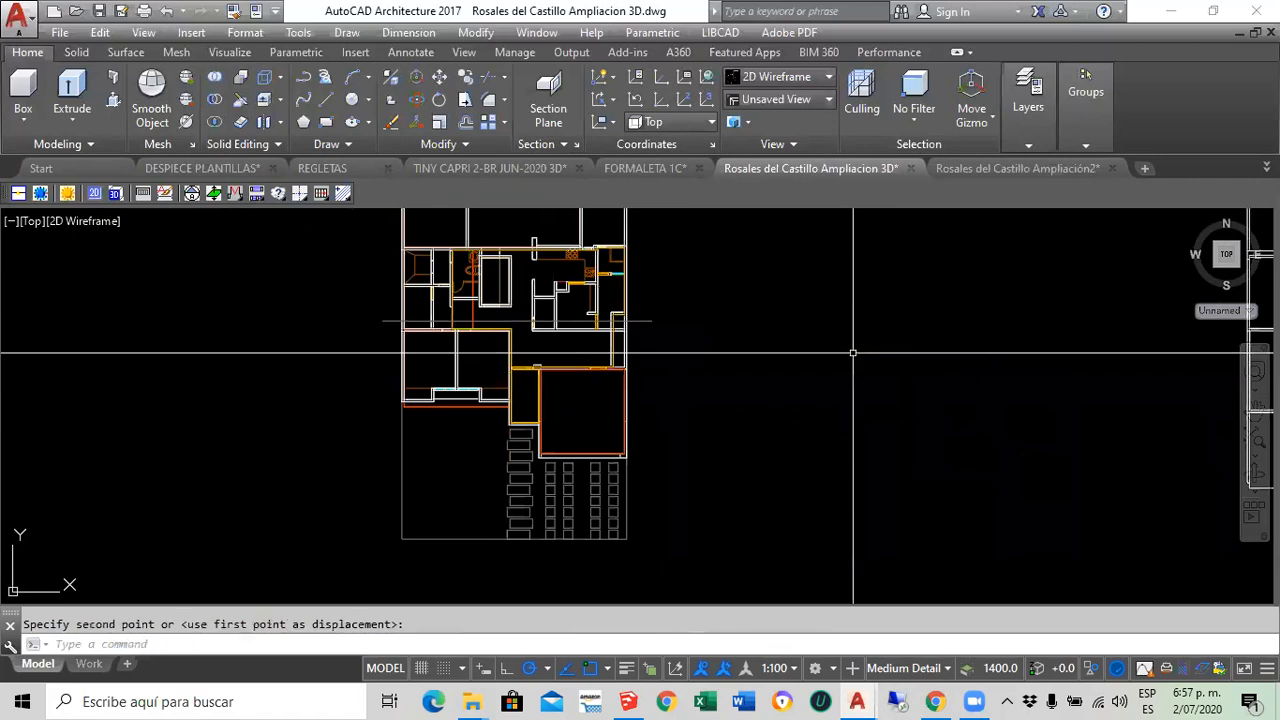
Examine which rooms, walls and openings the repositioned section line crosses in the house model
{"action": "scroll", "coordinate": [586, 317], "scroll_direction": "up", "scroll_amount": 3}
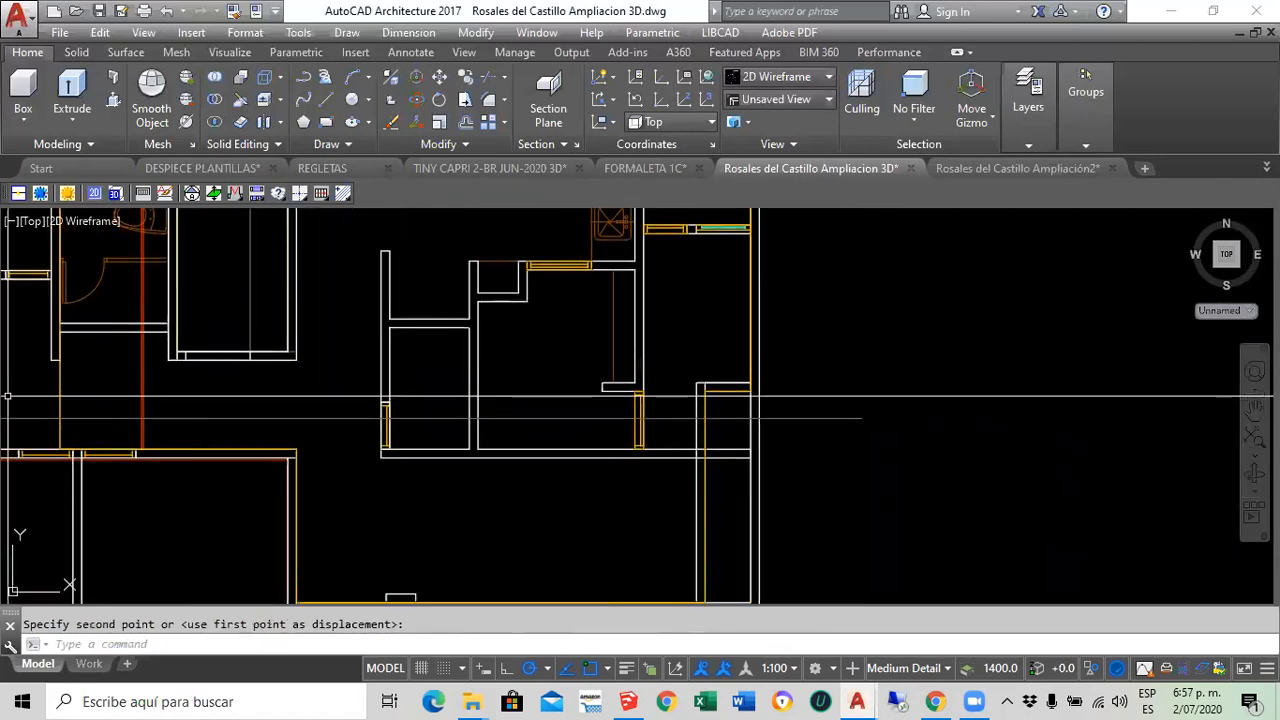
{"action": "scroll", "coordinate": [885, 339], "scroll_direction": "down", "scroll_amount": 2}
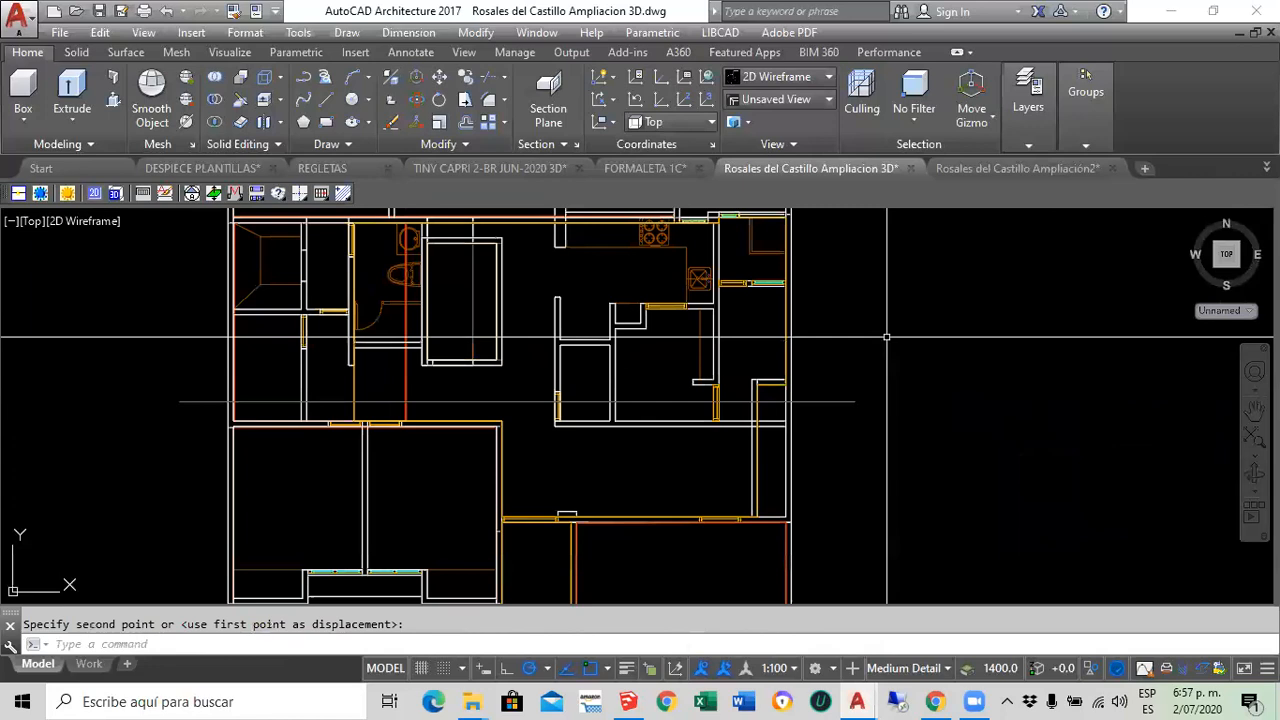
{"action": "scroll", "coordinate": [887, 350], "scroll_direction": "down", "scroll_amount": 3}
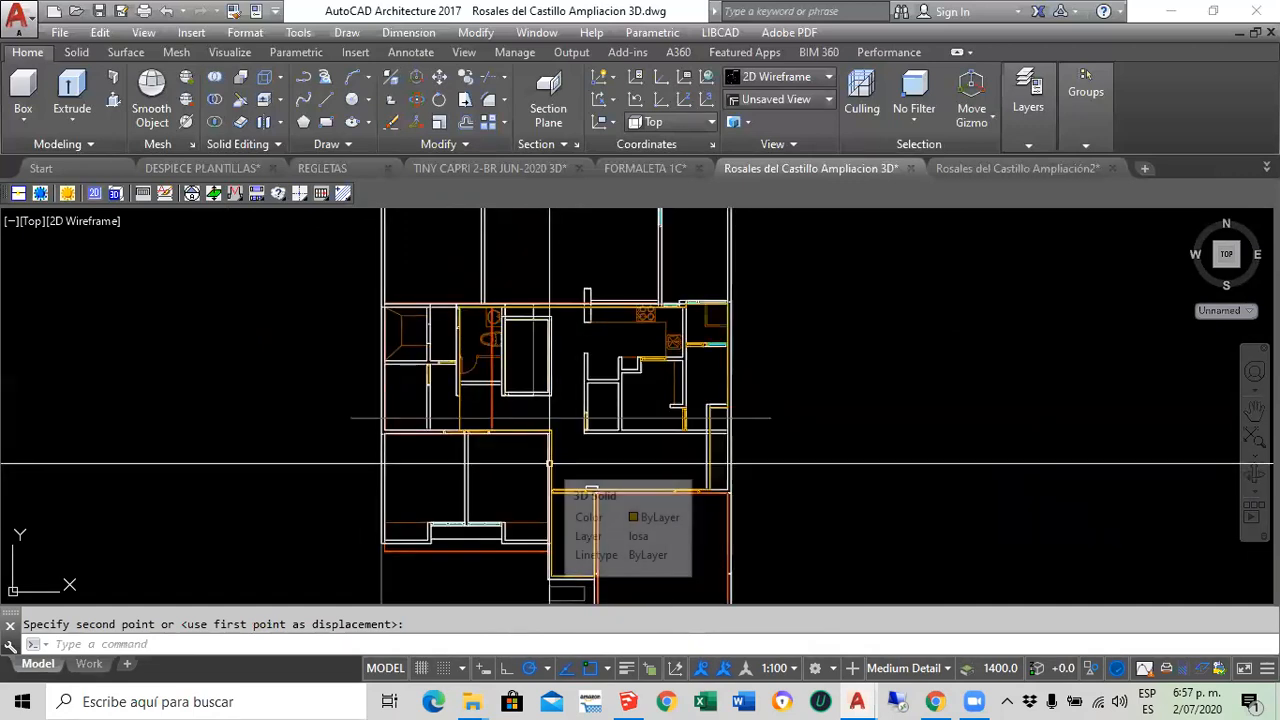
{"action": "scroll", "coordinate": [770, 363], "scroll_direction": "down", "scroll_amount": 2}
{"action": "middle_click_drag", "start_coordinate": [800, 357], "coordinate": [652, 383]}
{"action": "scroll", "coordinate": [671, 377], "scroll_direction": "down", "scroll_amount": 2}
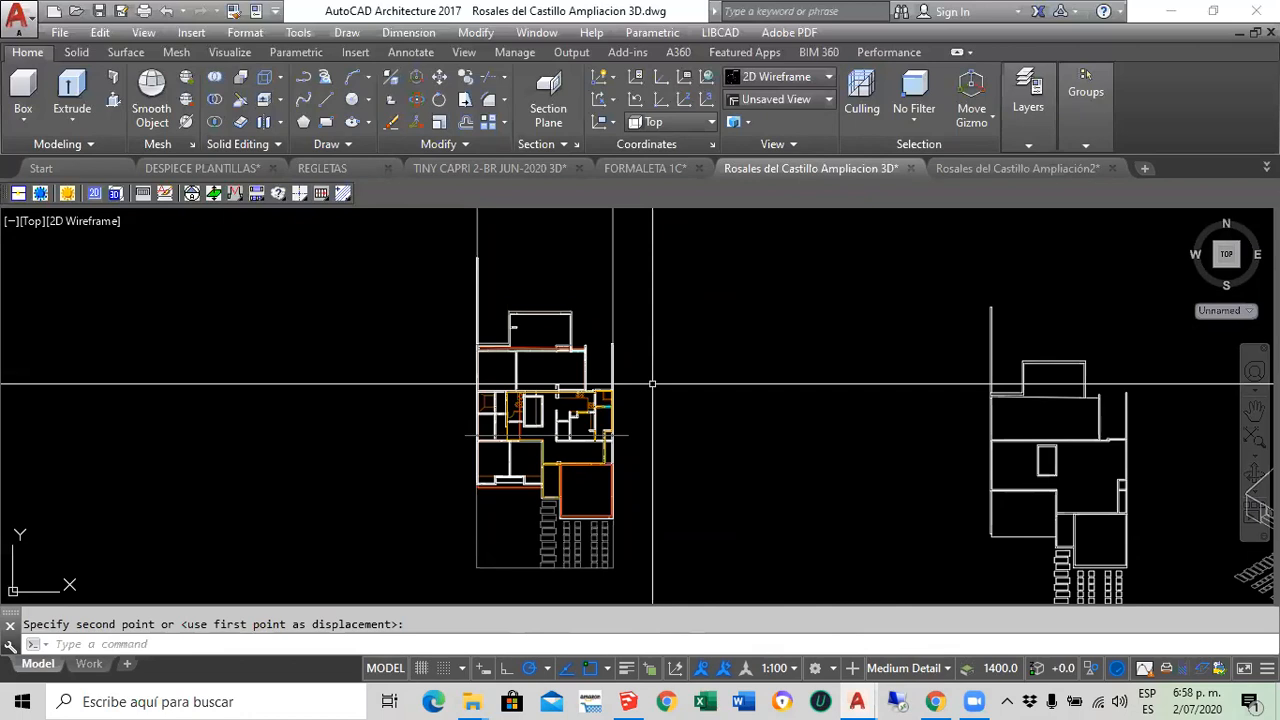
{"action": "scroll", "coordinate": [629, 443], "scroll_direction": "up", "scroll_amount": 2}
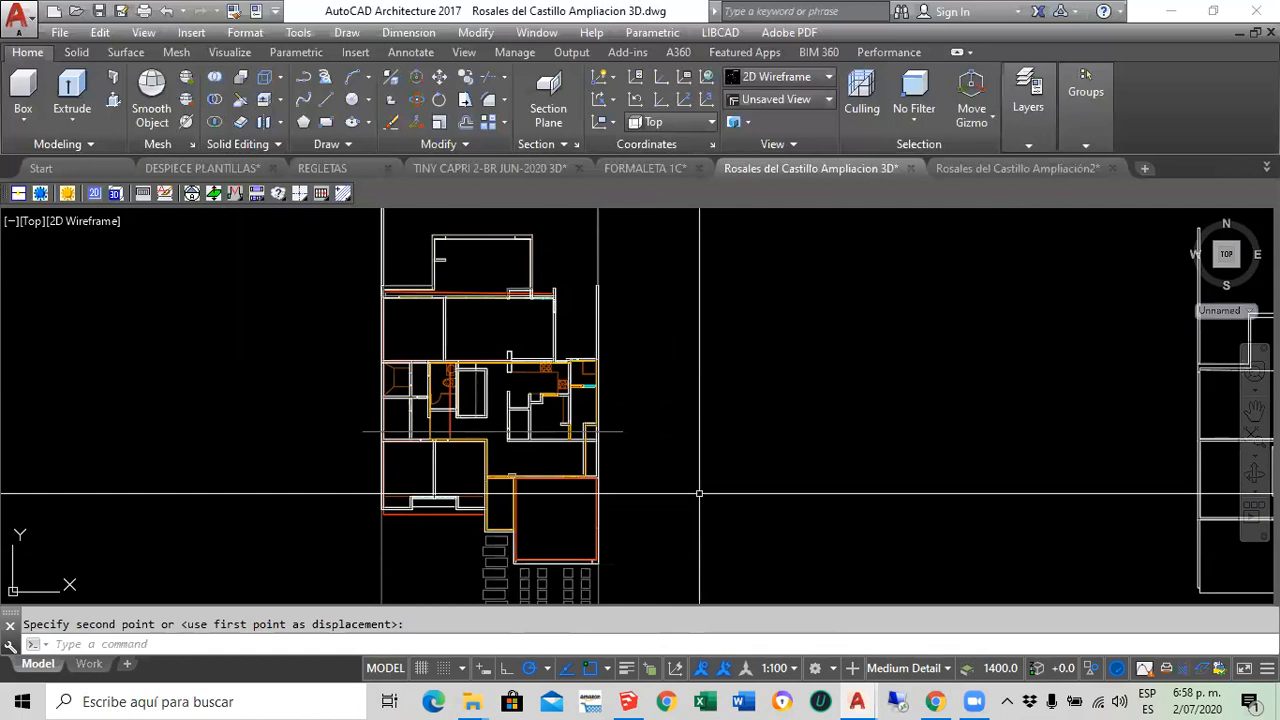
{"action": "scroll", "coordinate": [605, 445], "scroll_direction": "down", "scroll_amount": 2}
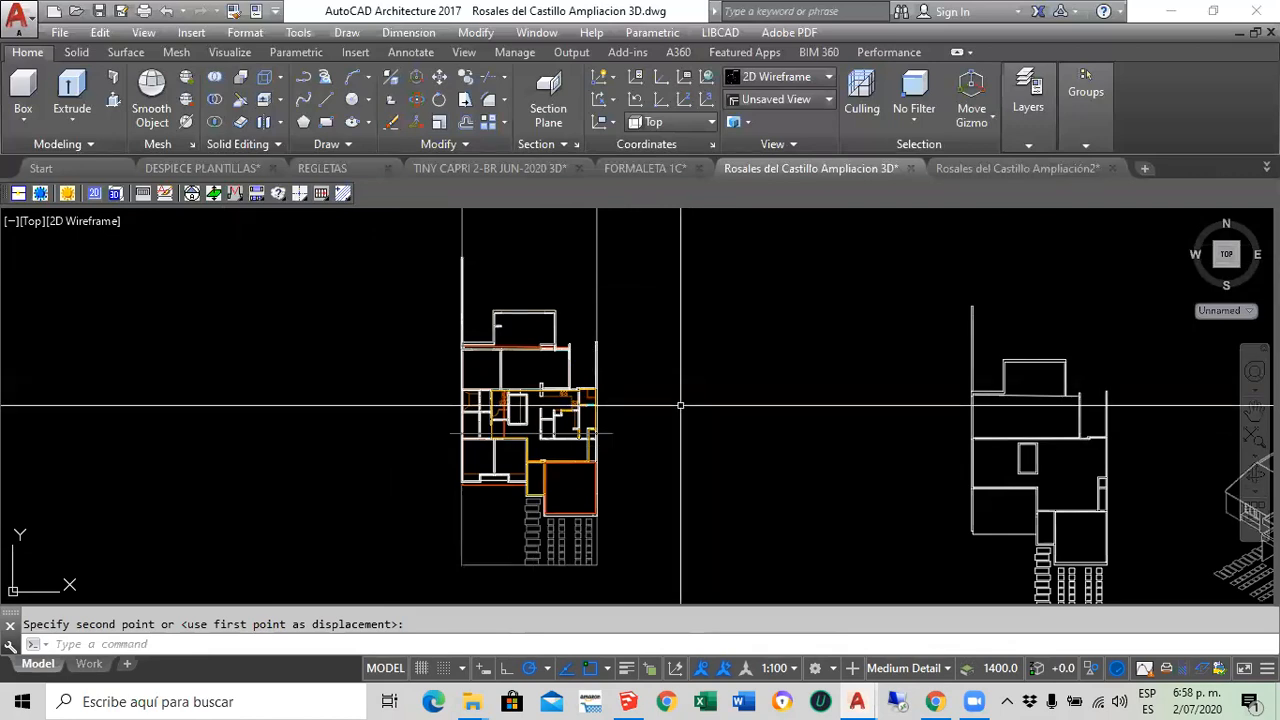
Generate a 2D section block from the section plane including all objects and insert it below the sectioned floor plan at default scale and rotation
{"action": "scroll", "coordinate": [684, 410], "scroll_direction": "up", "scroll_amount": 2}
{"action": "left_click", "coordinate": [560, 449]}
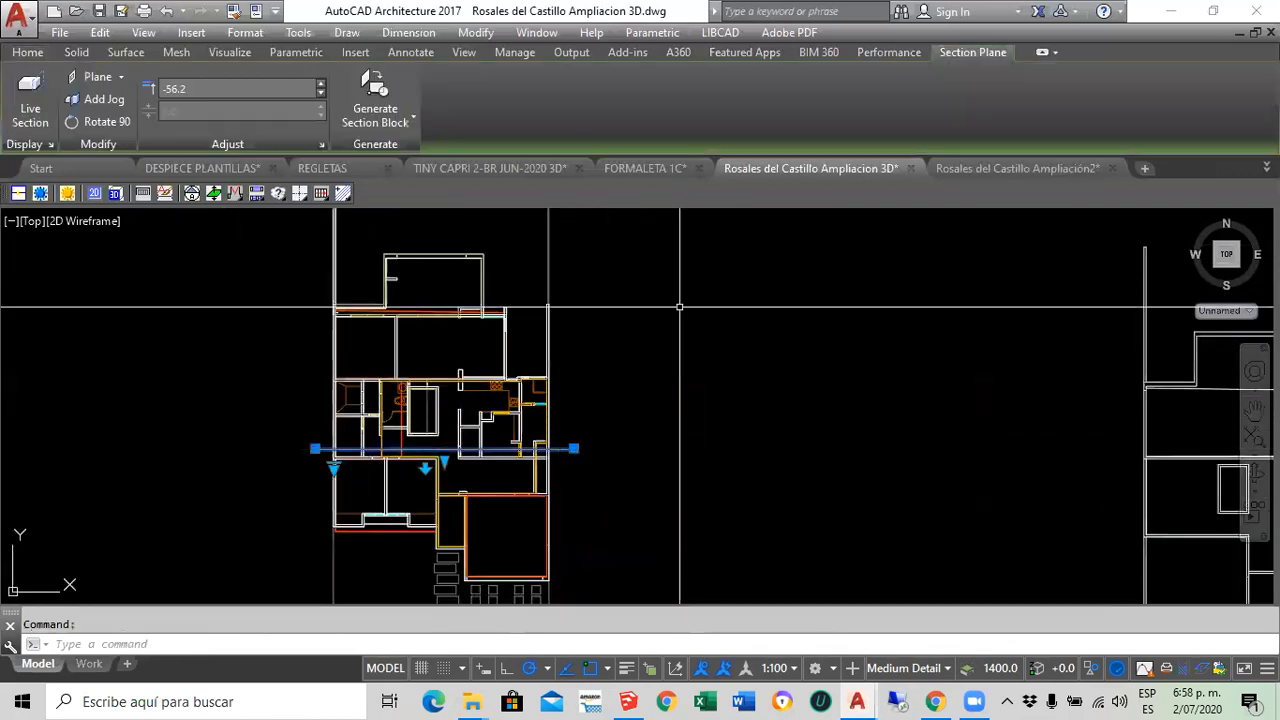
{"action": "left_click", "coordinate": [384, 86]}
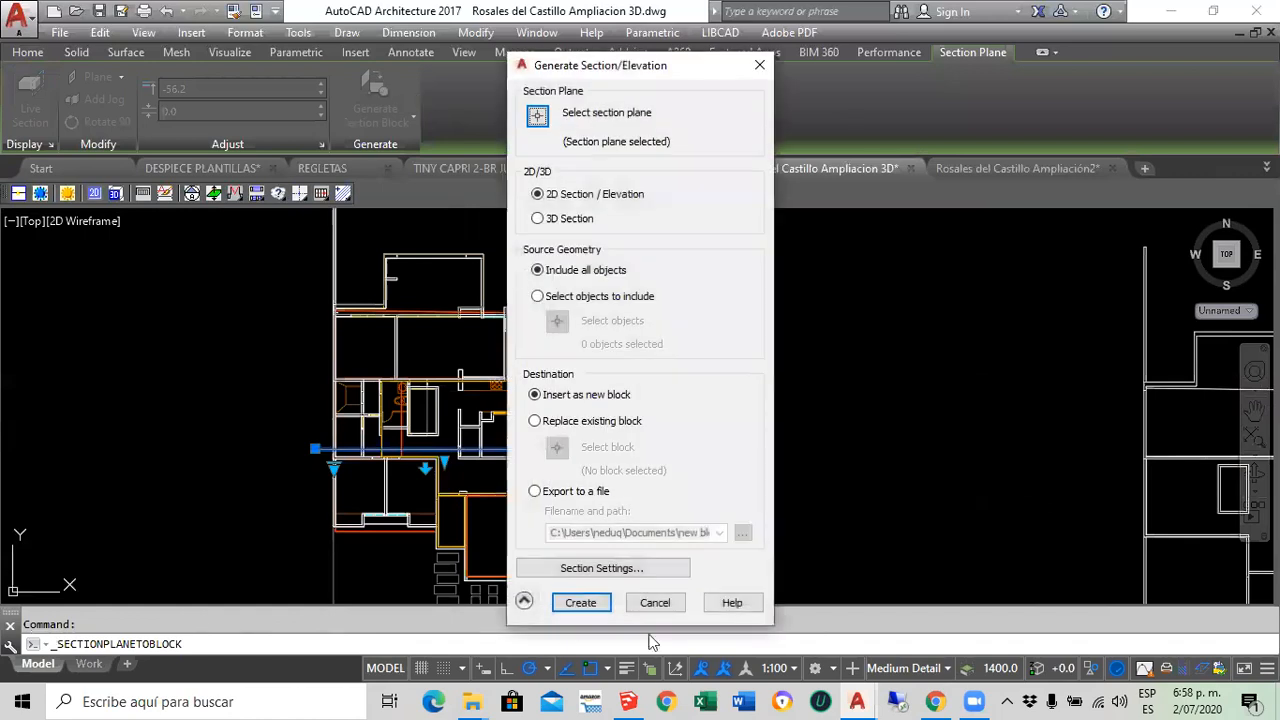
{"action": "left_click", "coordinate": [585, 603]}
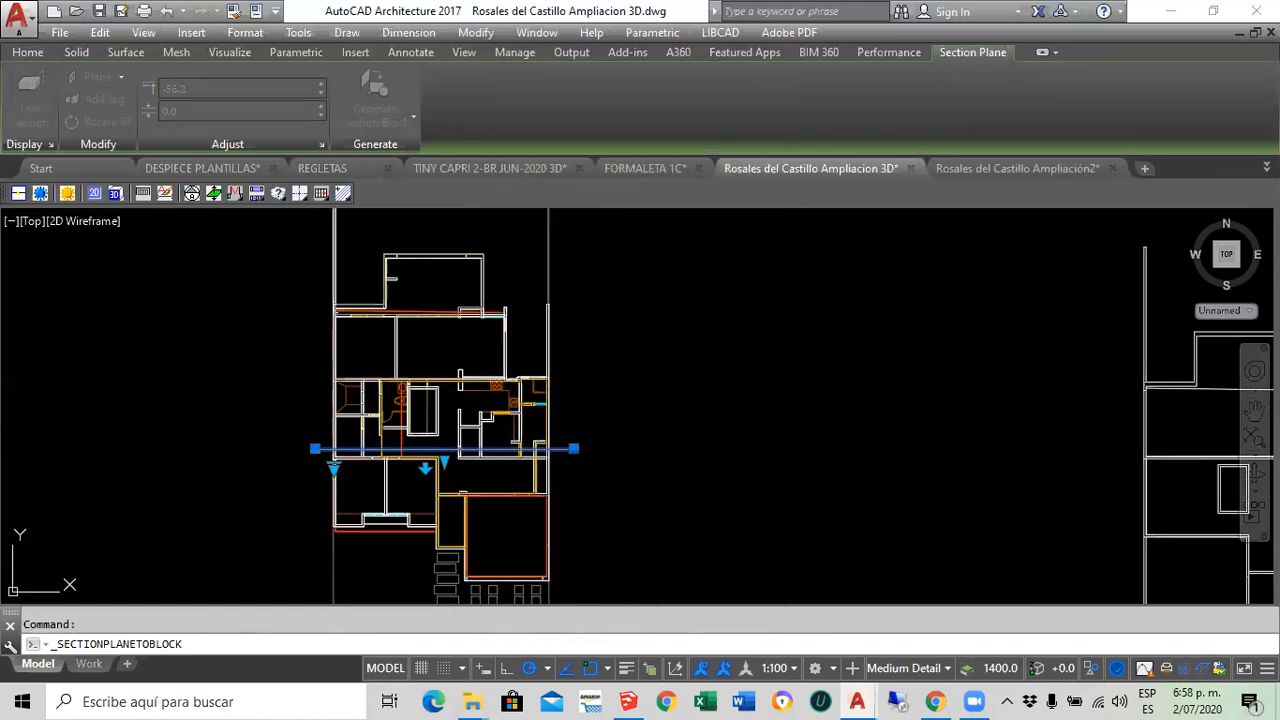
{"action": "scroll", "coordinate": [888, 484], "scroll_direction": "down", "scroll_amount": 5}
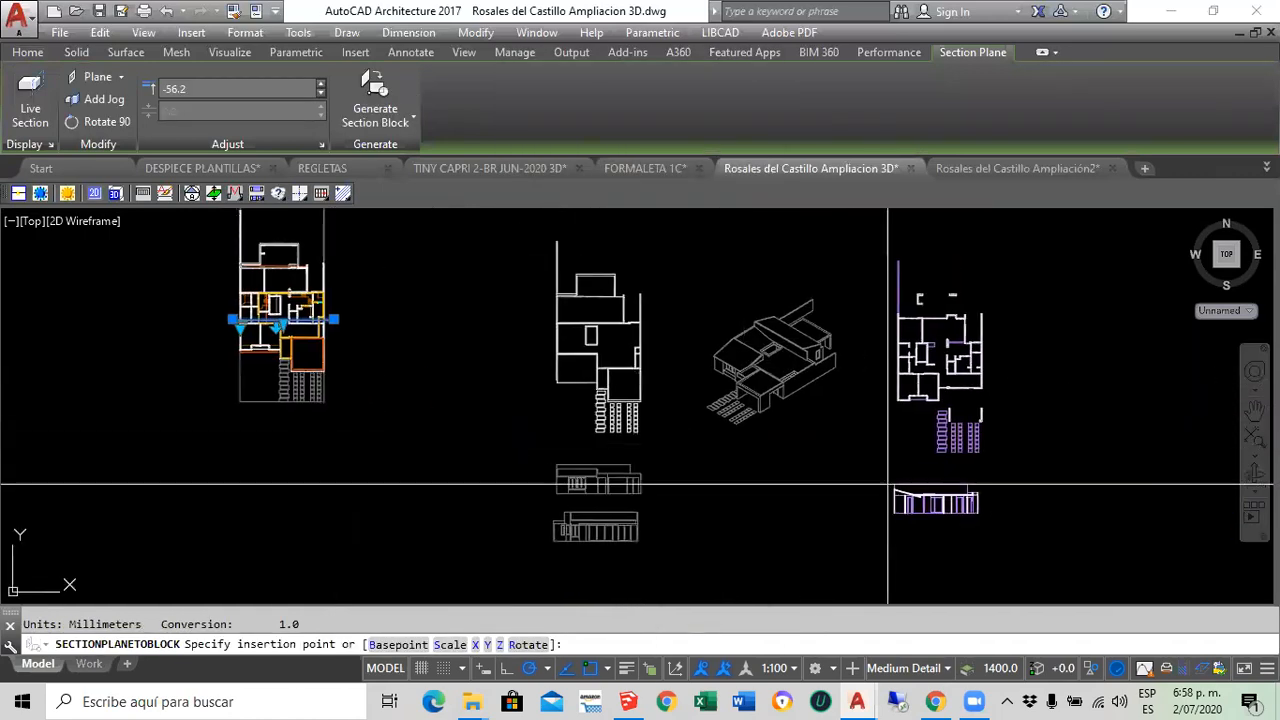
{"action": "left_click", "coordinate": [884, 482]}
{"action": "key", "text": "Return"}
{"action": "key", "text": "Return"}
{"action": "key", "text": "Return"}
{"action": "key", "text": "Escape"}
Examine the generated section, especially where the sloped roof meets the flat slab and the walls
{"action": "scroll", "coordinate": [960, 505], "scroll_direction": "up", "scroll_amount": 7}
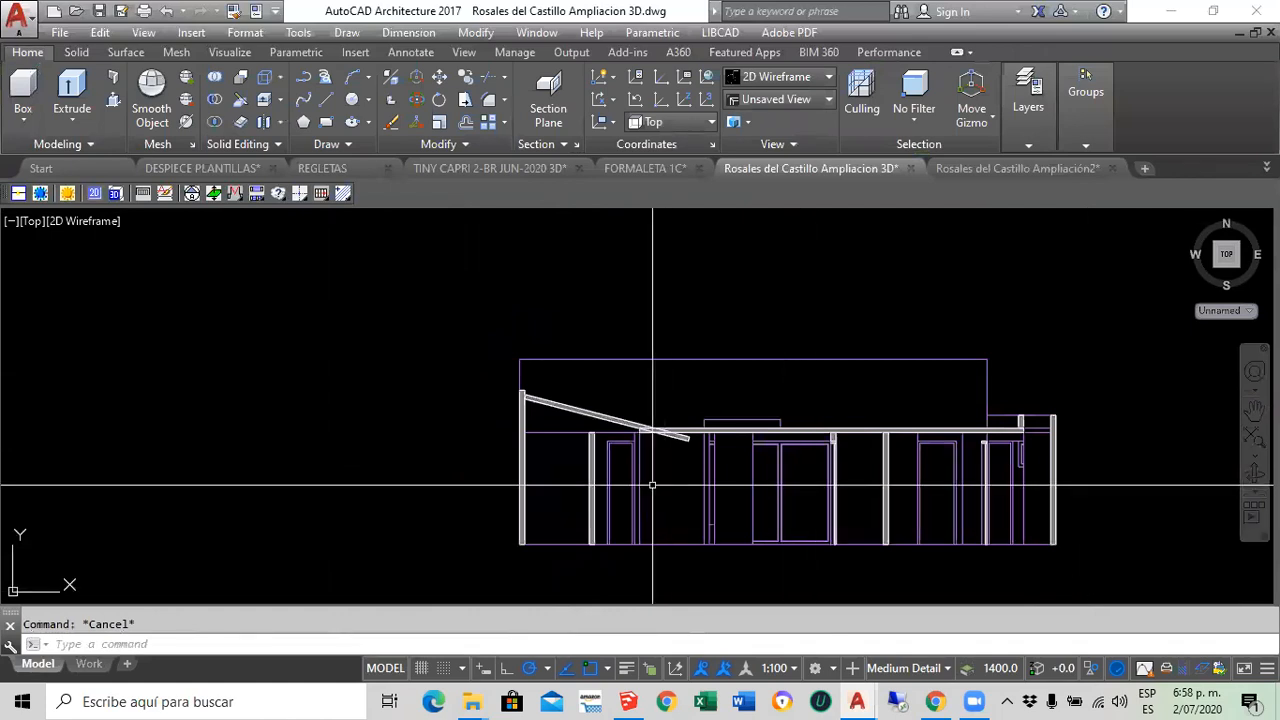
{"action": "scroll", "coordinate": [645, 460], "scroll_direction": "up", "scroll_amount": 4}
{"action": "middle_click_drag", "start_coordinate": [650, 405], "coordinate": [672, 415]}
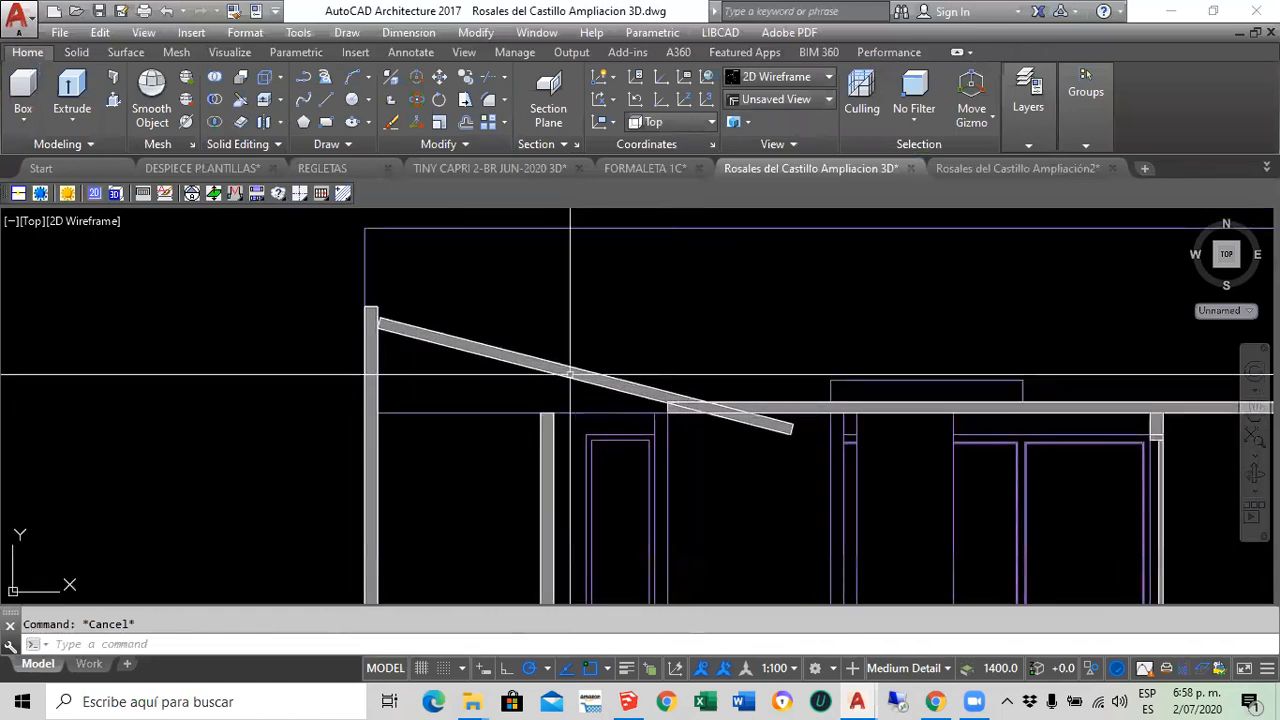
{"action": "scroll", "coordinate": [680, 406], "scroll_direction": "down", "scroll_amount": 3}
{"action": "scroll", "coordinate": [730, 406], "scroll_direction": "up", "scroll_amount": 2}
{"action": "scroll", "coordinate": [737, 440], "scroll_direction": "up", "scroll_amount": 2}
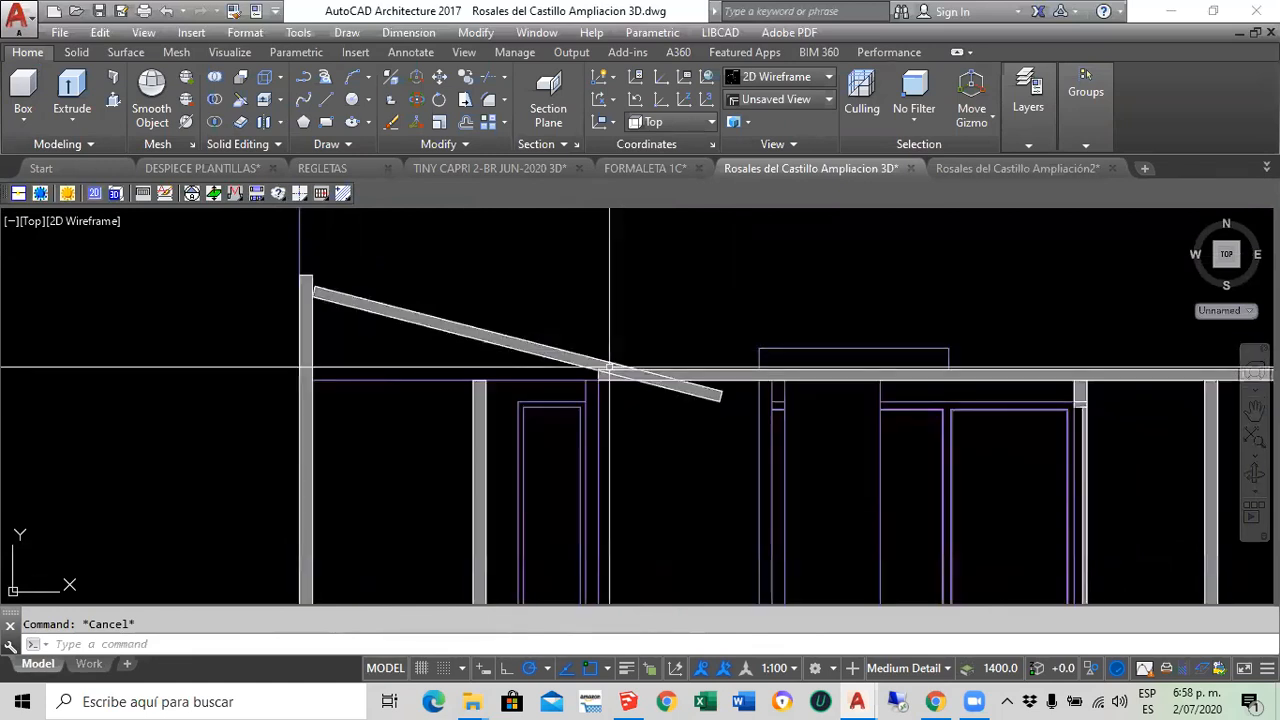
{"action": "scroll", "coordinate": [672, 424], "scroll_direction": "down", "scroll_amount": 2}
{"action": "scroll", "coordinate": [672, 423], "scroll_direction": "down", "scroll_amount": 2}
{"action": "scroll", "coordinate": [654, 403], "scroll_direction": "up", "scroll_amount": 4}
{"action": "scroll", "coordinate": [852, 395], "scroll_direction": "down", "scroll_amount": 6}
{"action": "scroll", "coordinate": [955, 399], "scroll_direction": "down", "scroll_amount": 6}
{"action": "middle_click_drag", "start_coordinate": [691, 315], "coordinate": [674, 357]}
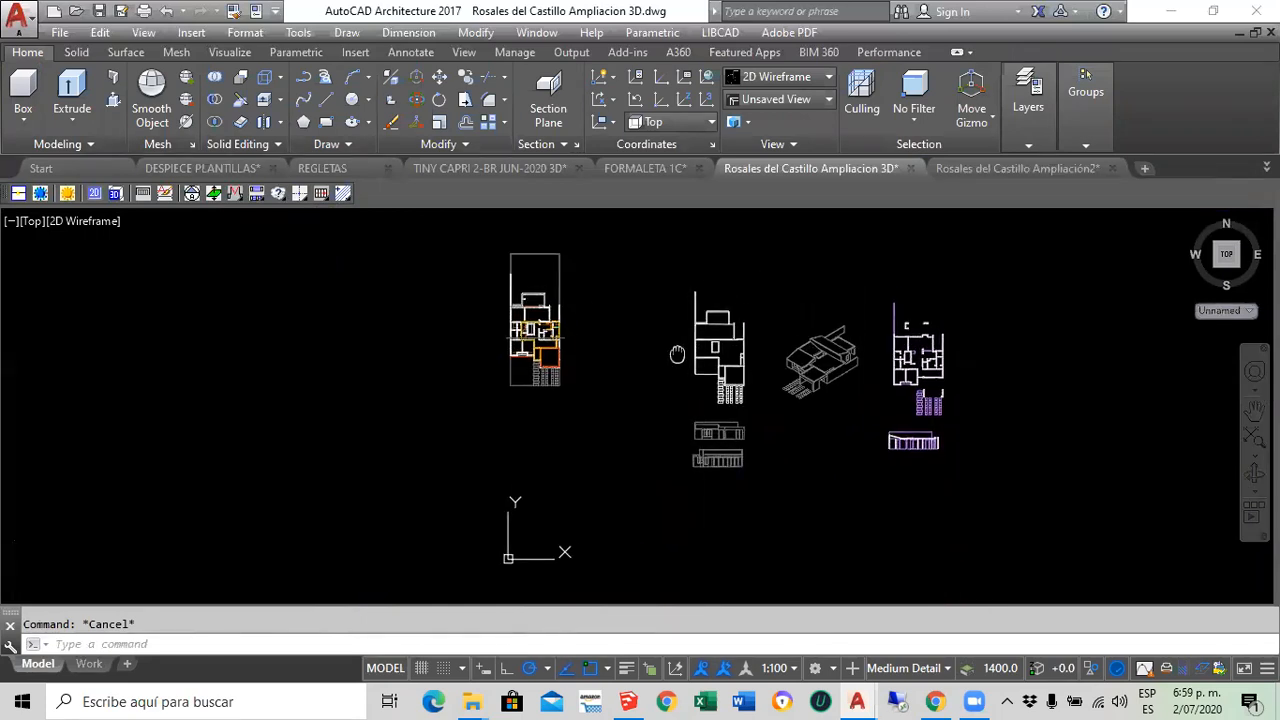
Move the section plane straight up the plan so it crosses the kitchen and bathroom area
{"action": "scroll", "coordinate": [579, 330], "scroll_direction": "up", "scroll_amount": 2}
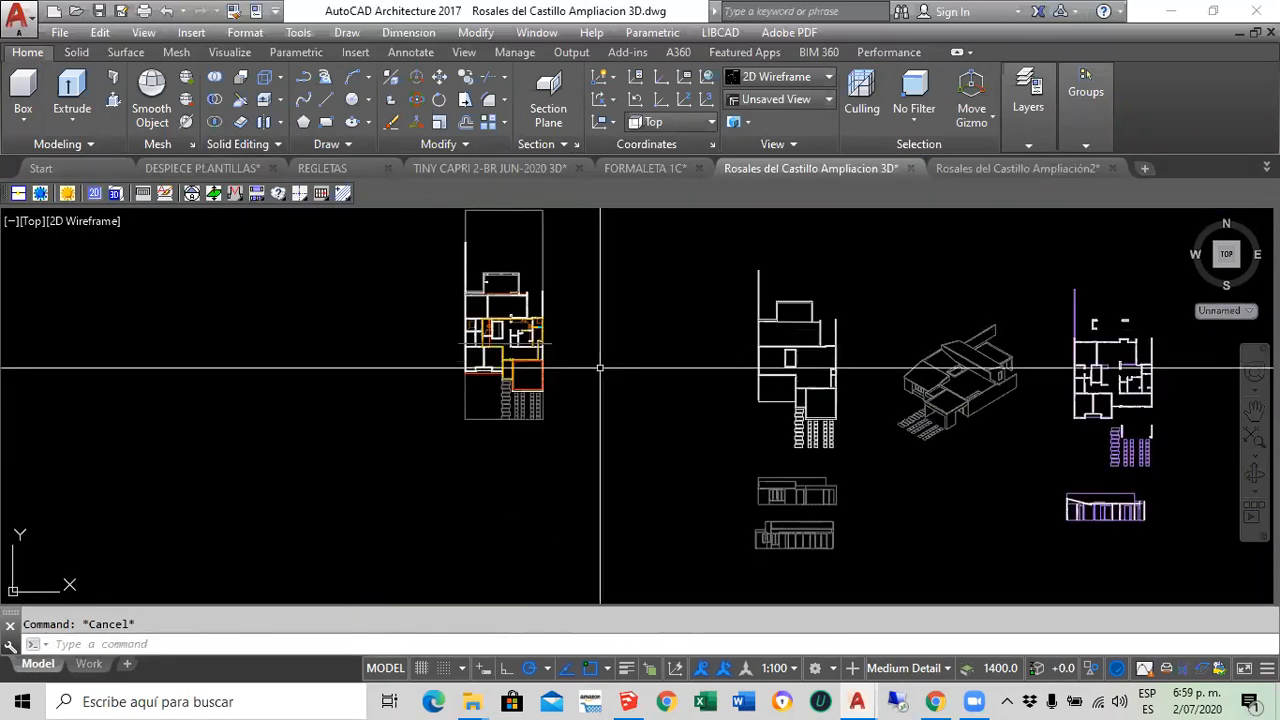
{"action": "scroll", "coordinate": [600, 368], "scroll_direction": "up", "scroll_amount": 4}
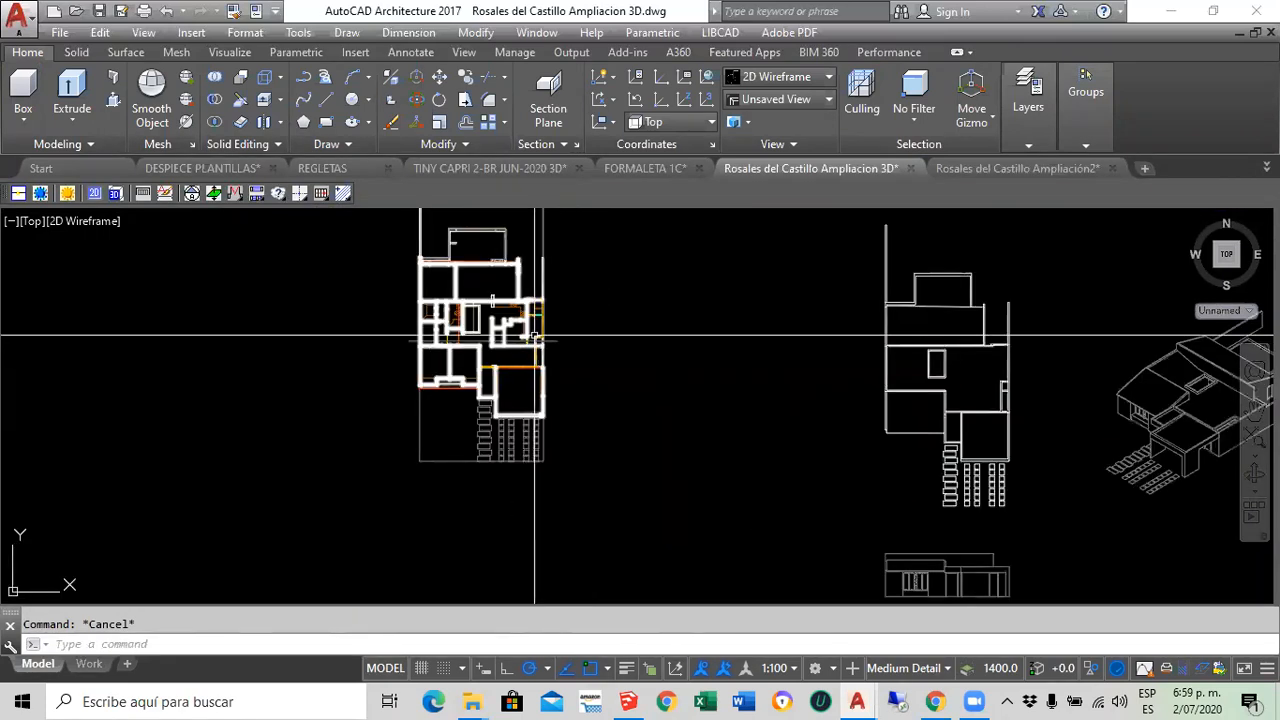
{"action": "type", "text": "m"}
{"action": "key", "text": "Return"}
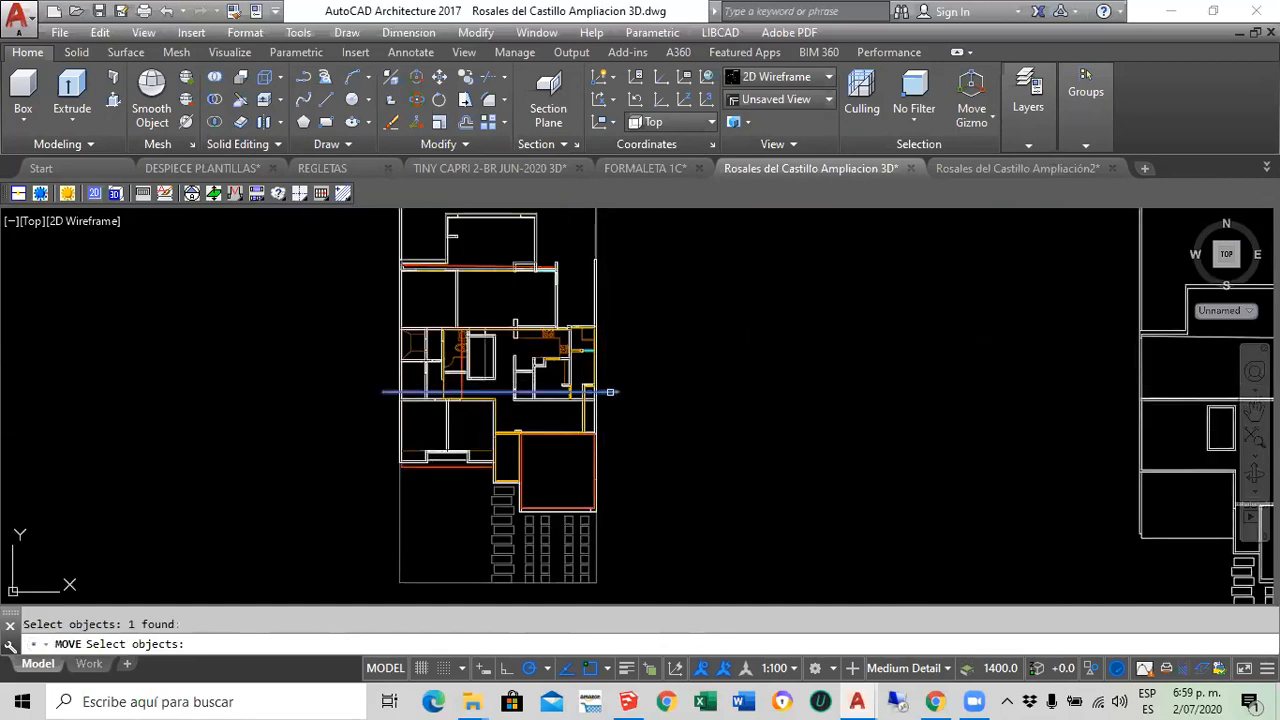
{"action": "scroll", "coordinate": [759, 400], "scroll_direction": "up", "scroll_amount": 2}
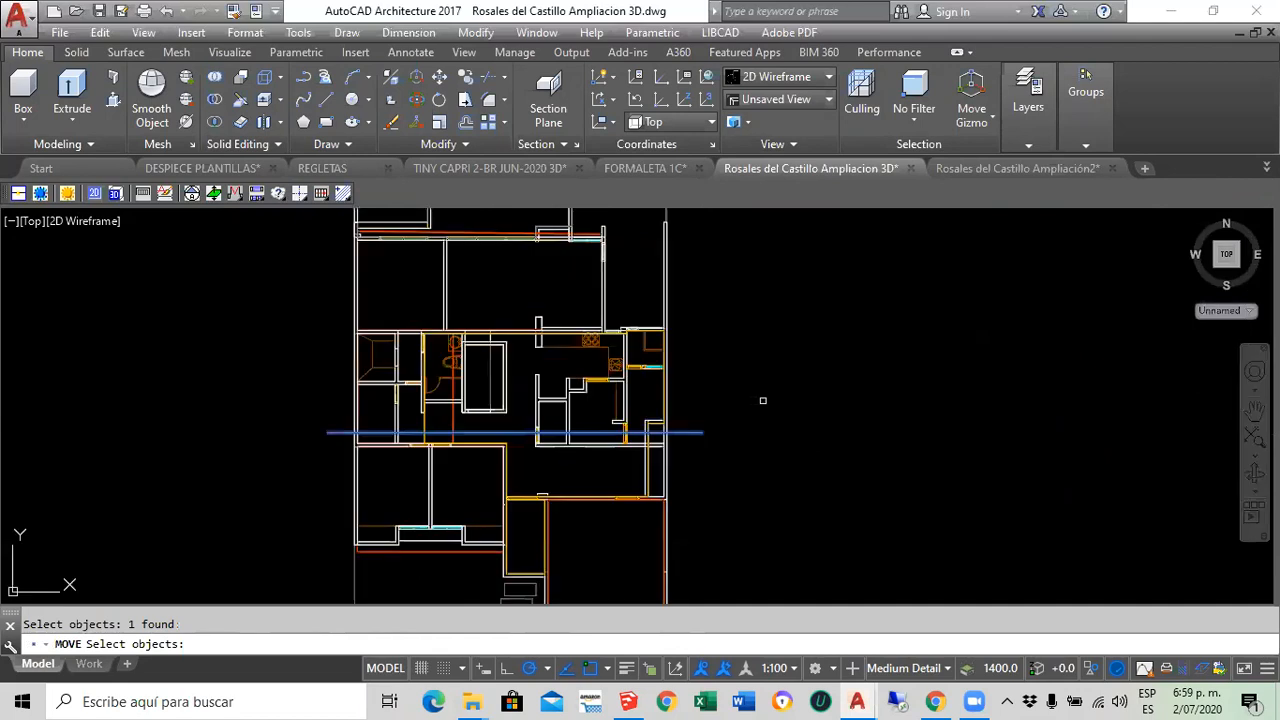
{"action": "key", "text": "Return"}
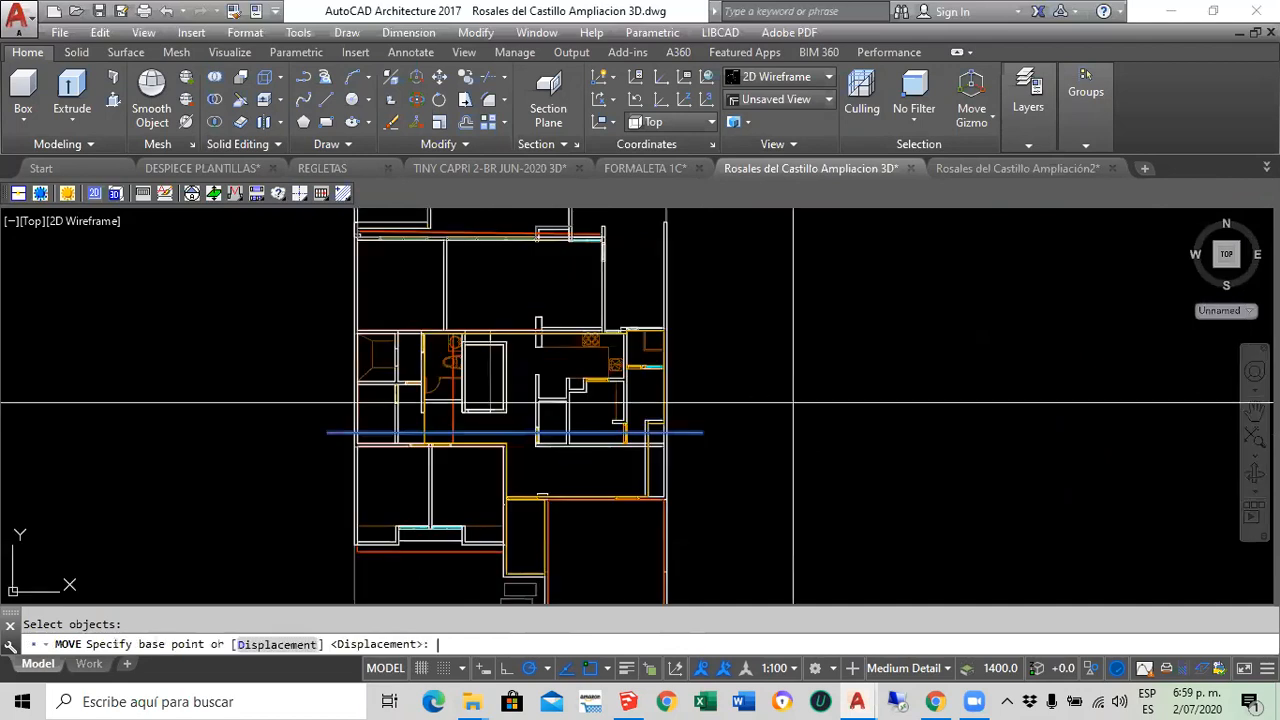
{"action": "left_click", "coordinate": [805, 460]}
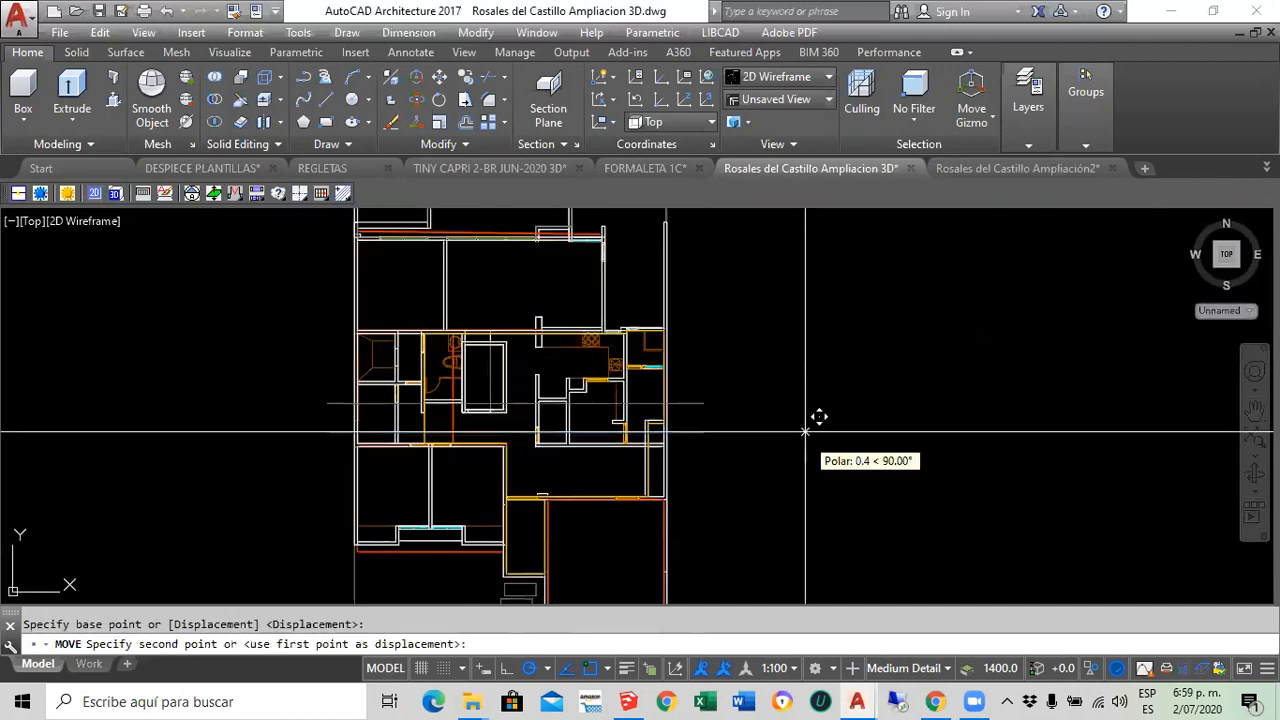
{"action": "left_click", "coordinate": [805, 377]}
Nudge the section plane slightly up so it runs along the upper wall of the central rectangular enclosure
{"action": "scroll", "coordinate": [527, 327], "scroll_direction": "up", "scroll_amount": 8}
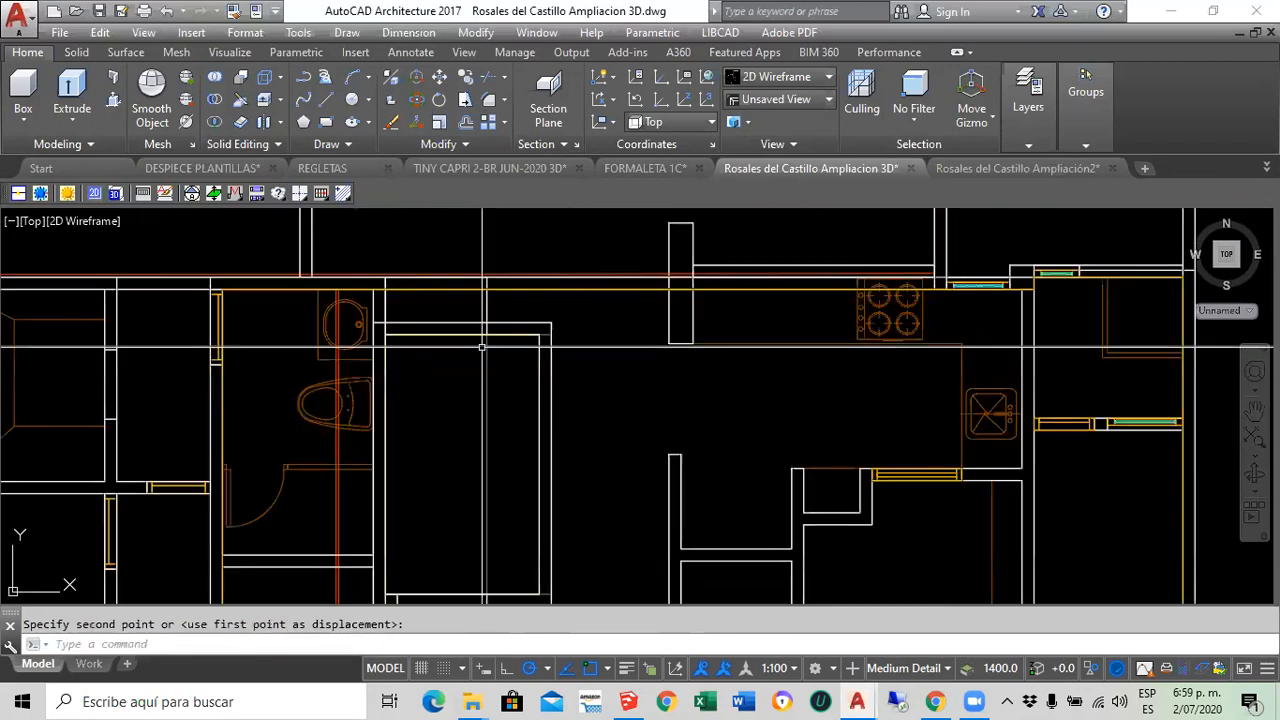
{"action": "scroll", "coordinate": [527, 327], "scroll_direction": "down", "scroll_amount": 3}
{"action": "key", "text": "Return"}
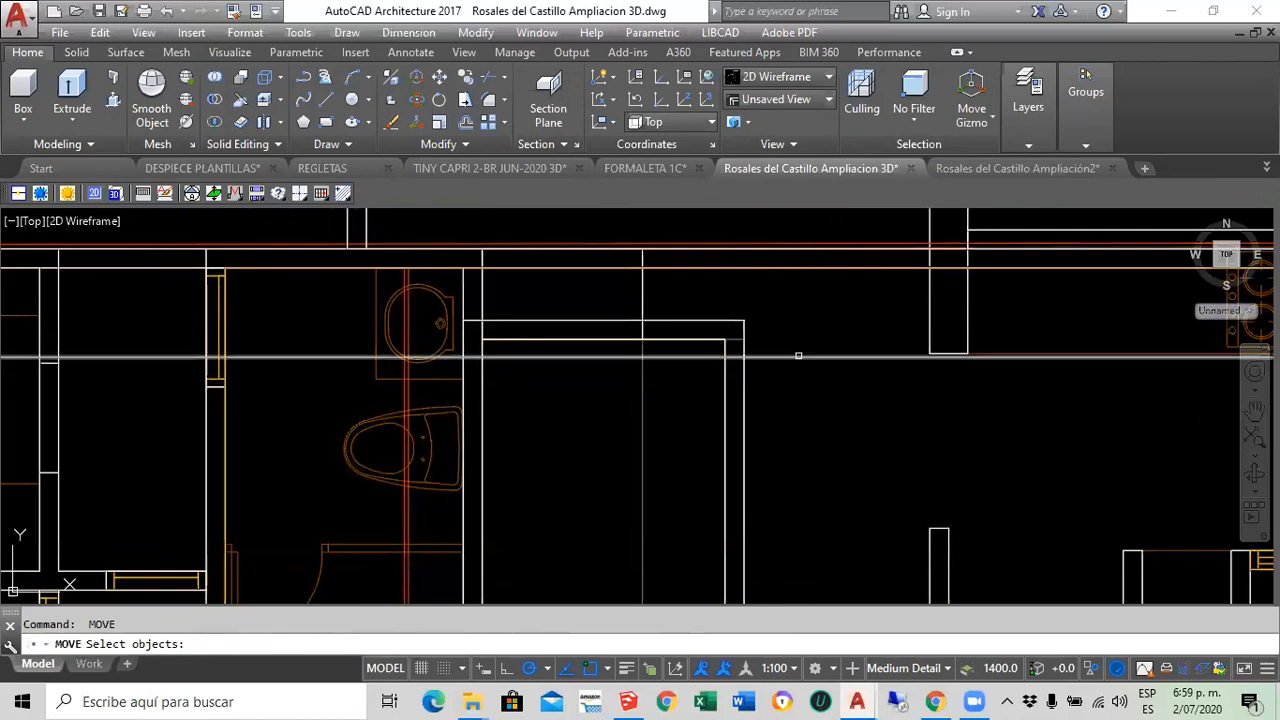
{"action": "left_click", "coordinate": [794, 356]}
{"action": "key", "text": "Return"}
{"action": "left_click", "coordinate": [806, 412]}
{"action": "left_click", "coordinate": [806, 402]}
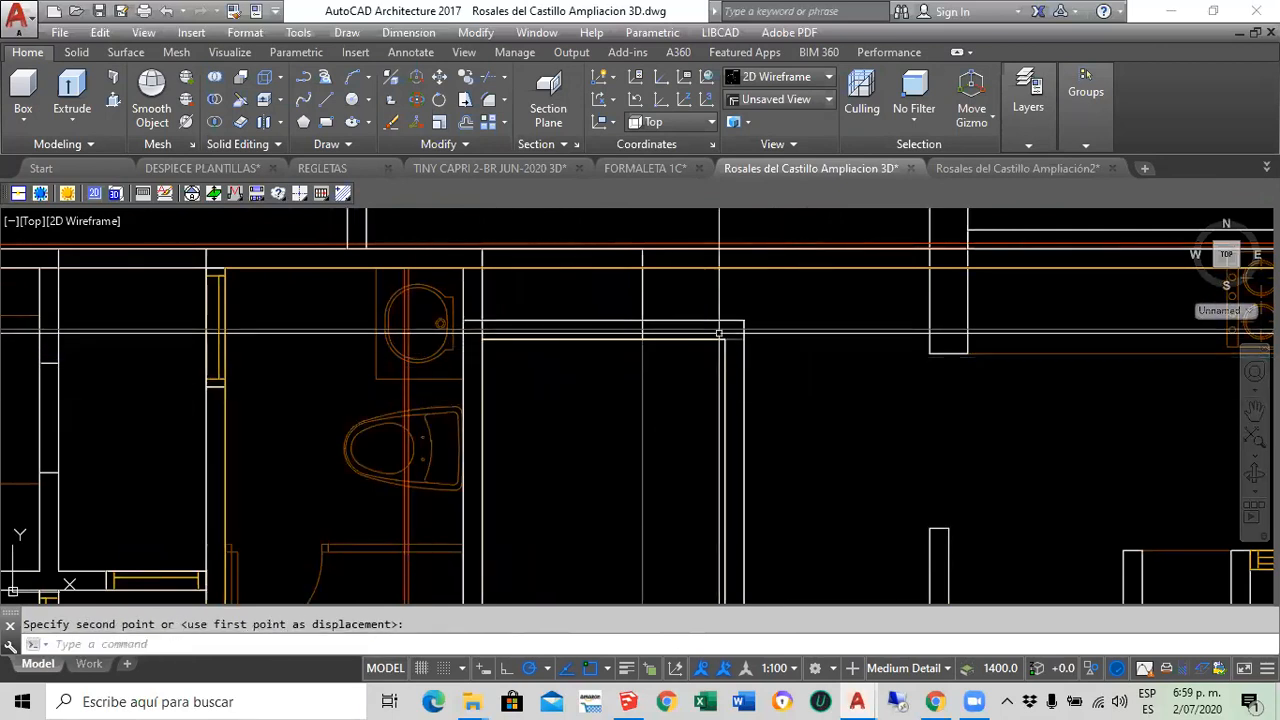
Move the section plane slightly down so it cuts inside the central enclosure and through the kitchen
{"action": "key", "text": "Return"}
{"action": "left_click", "coordinate": [806, 339]}
{"action": "key", "text": "Return"}
{"action": "left_click", "coordinate": [817, 330]}
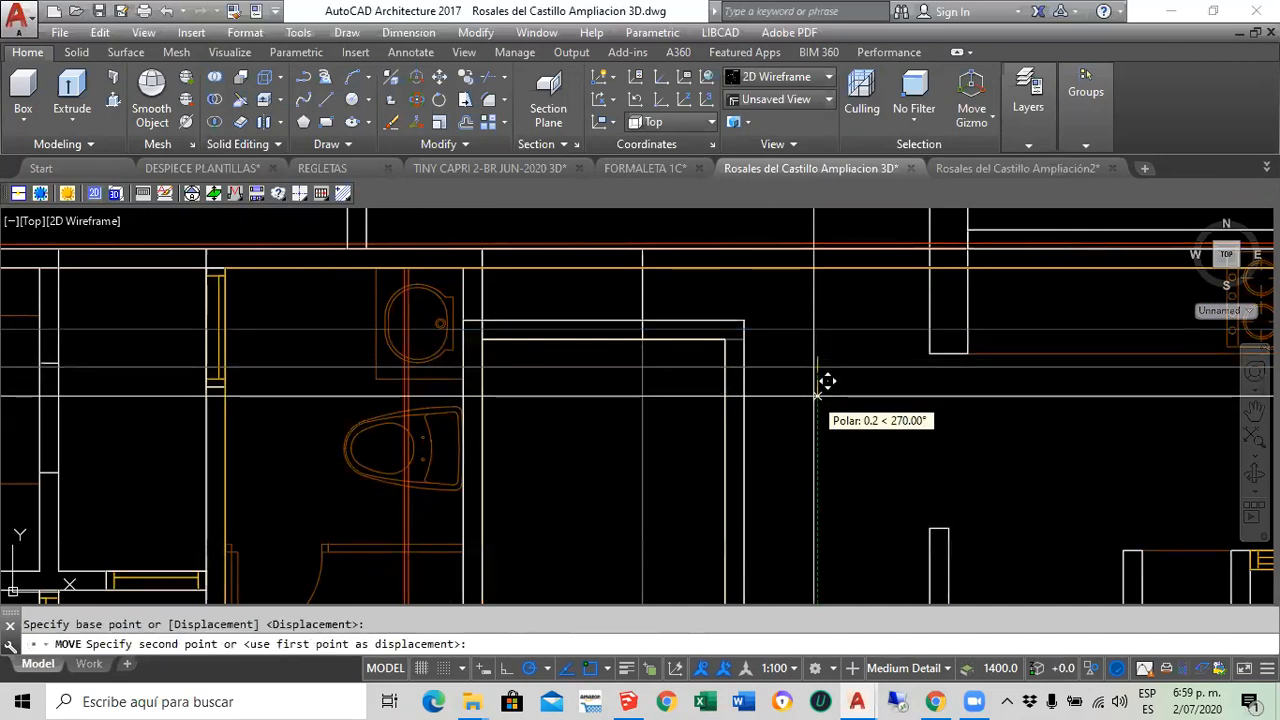
{"action": "left_click", "coordinate": [817, 395]}
{"action": "scroll", "coordinate": [550, 340], "scroll_direction": "down", "scroll_amount": 2}
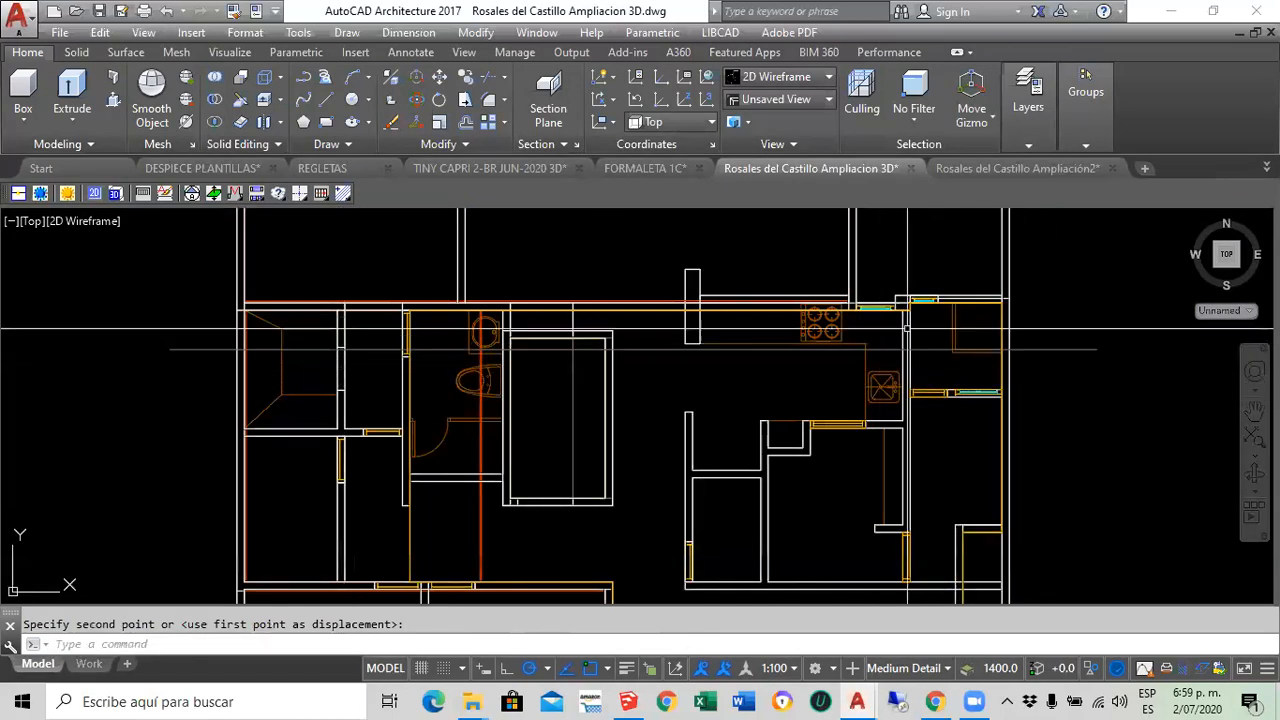
{"action": "scroll", "coordinate": [520, 366], "scroll_direction": "down", "scroll_amount": 3}
{"action": "scroll", "coordinate": [524, 370], "scroll_direction": "up", "scroll_amount": 2}
{"action": "scroll", "coordinate": [730, 366], "scroll_direction": "down", "scroll_amount": 1}
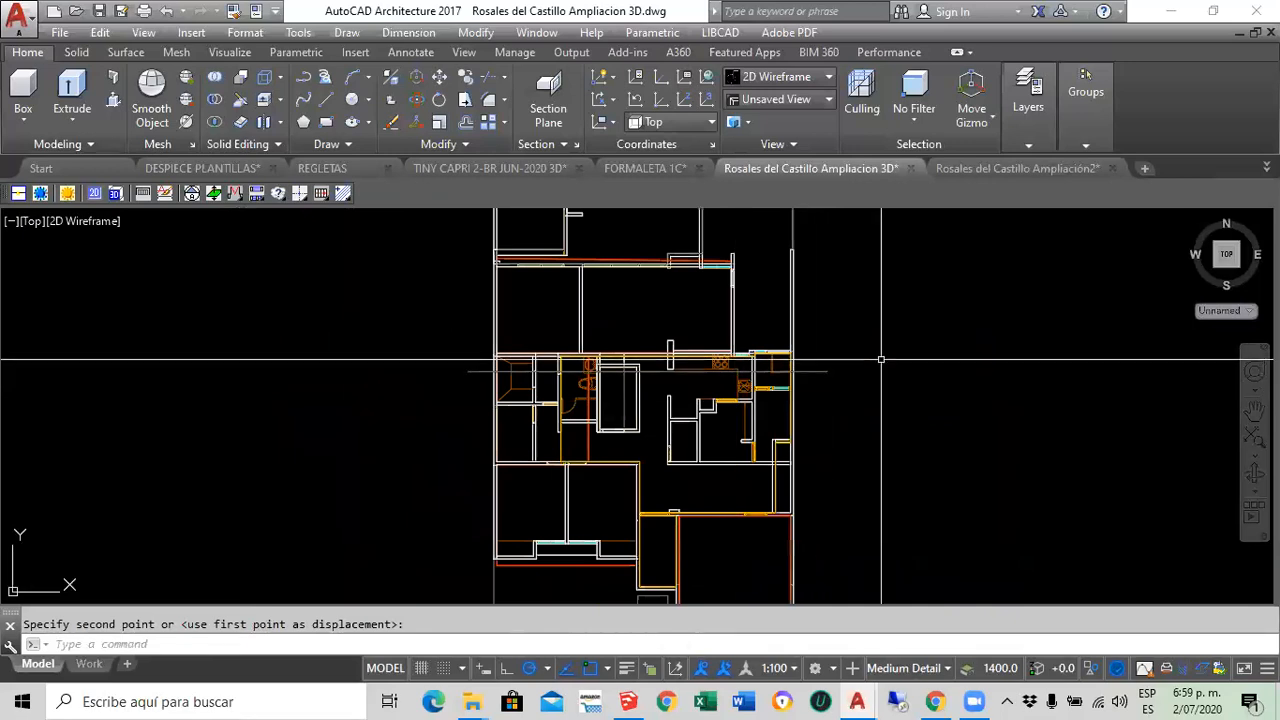
Generate a second 2D section block from the moved section plane and insert it below the first section at default scale and rotation
{"action": "middle_click_drag", "start_coordinate": [706, 367], "coordinate": [498, 351]}
{"action": "scroll", "coordinate": [498, 354], "scroll_direction": "down", "scroll_amount": 2}
{"action": "left_click", "coordinate": [570, 351]}
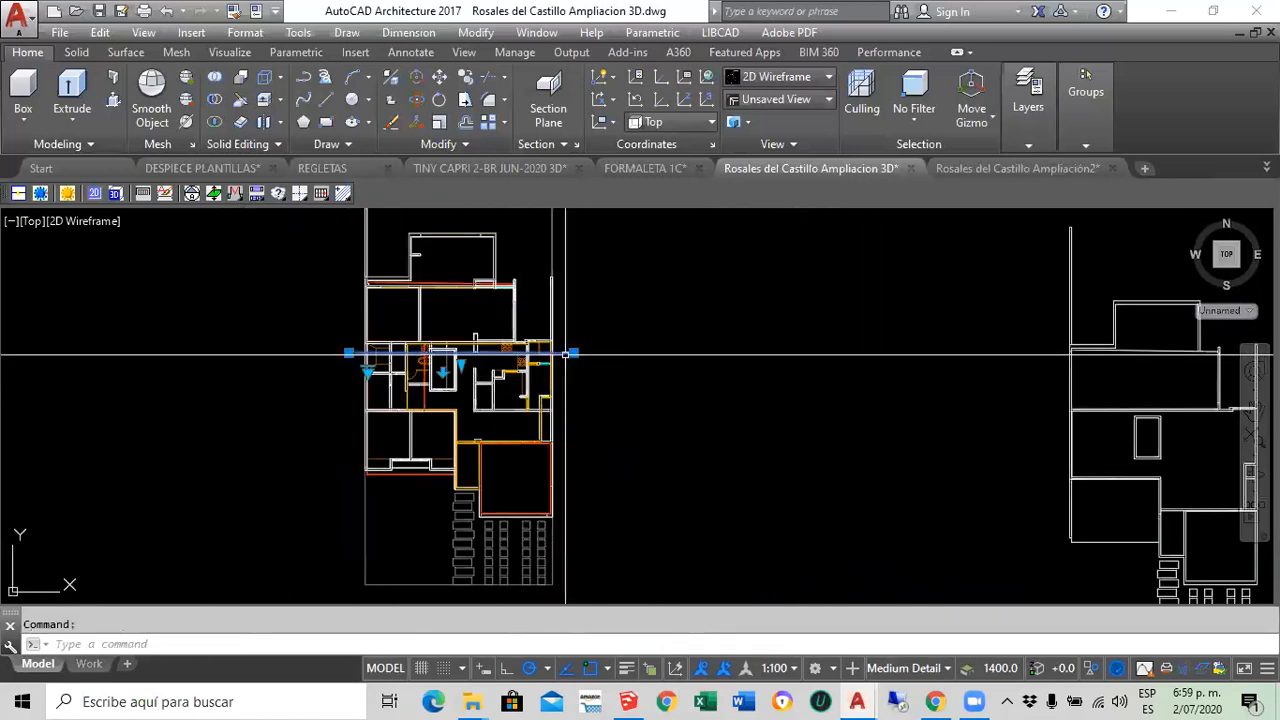
{"action": "left_click", "coordinate": [368, 80]}
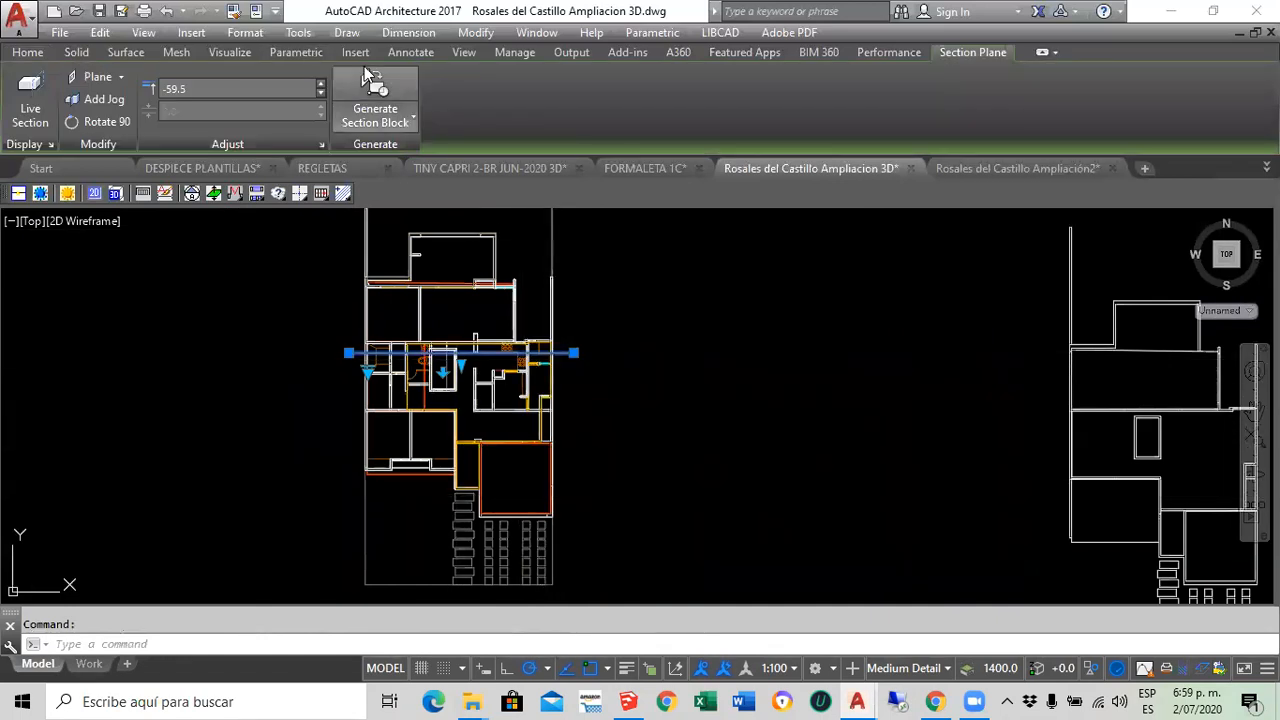
{"action": "left_click", "coordinate": [580, 603]}
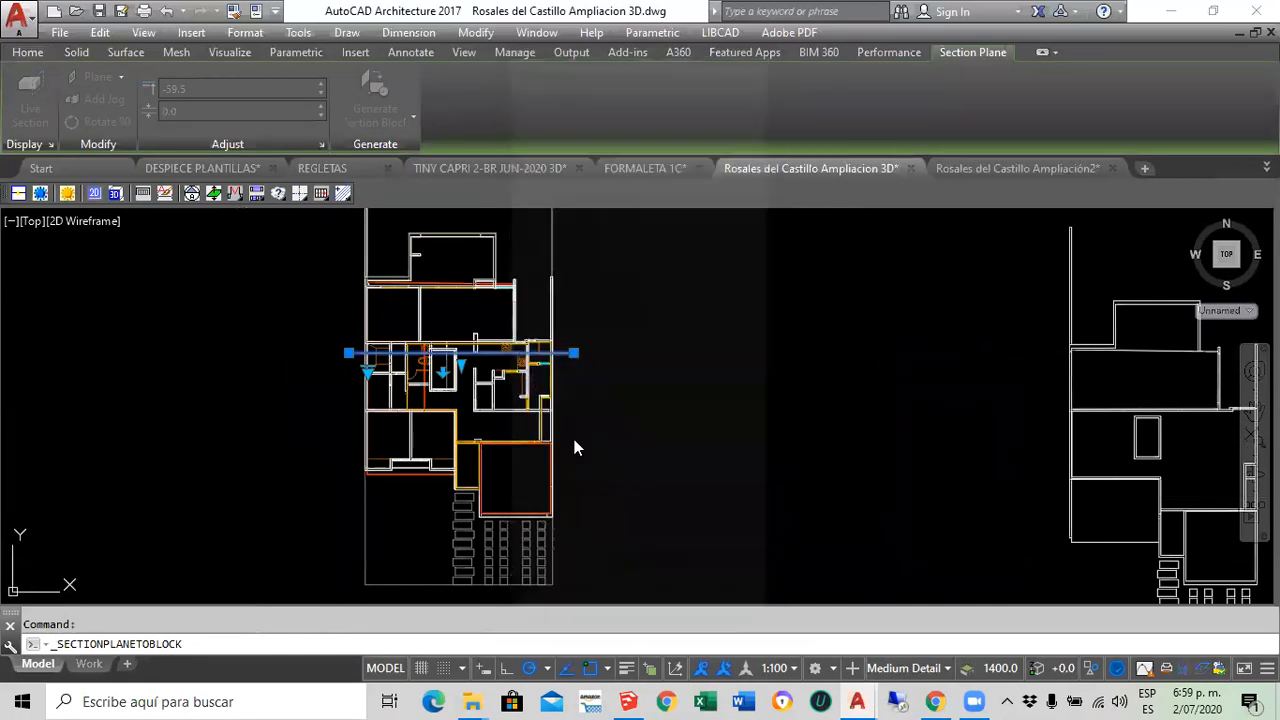
{"action": "scroll", "coordinate": [516, 257], "scroll_direction": "down", "scroll_amount": 4}
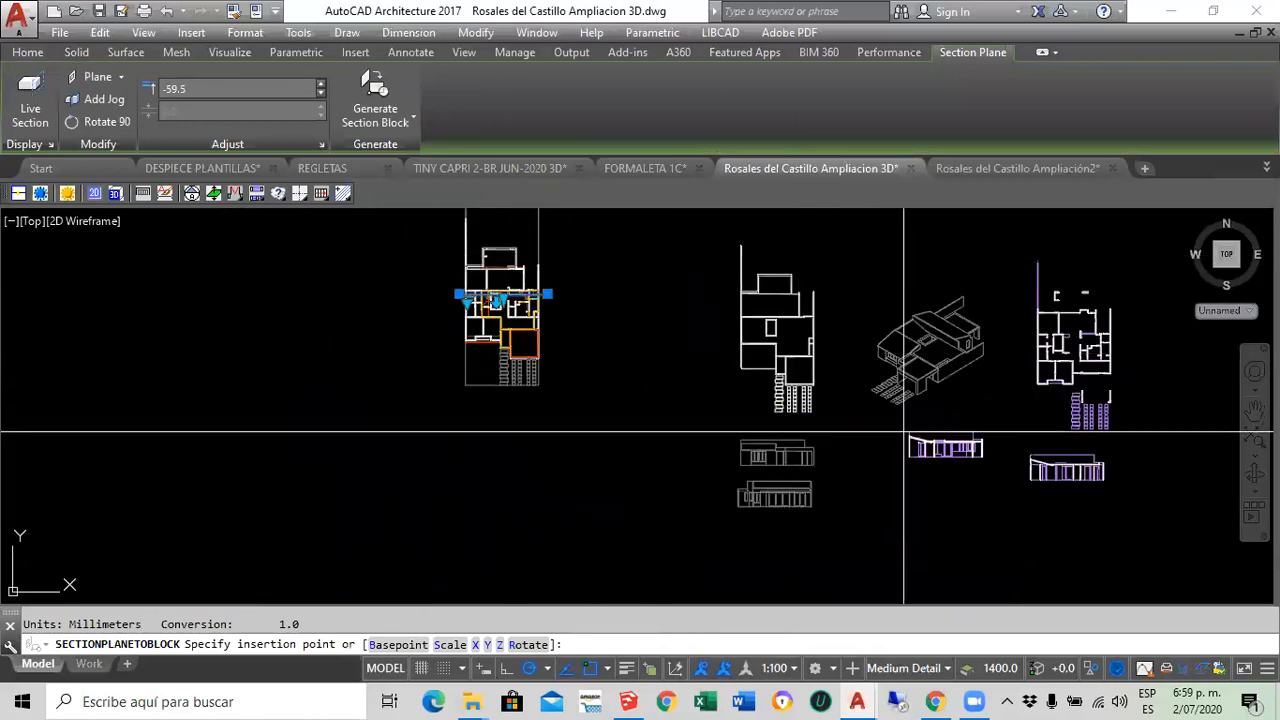
{"action": "middle_click_drag", "start_coordinate": [1014, 496], "coordinate": [783, 394]}
{"action": "scroll", "coordinate": [783, 394], "scroll_direction": "up", "scroll_amount": 2}
{"action": "left_click", "coordinate": [803, 394]}
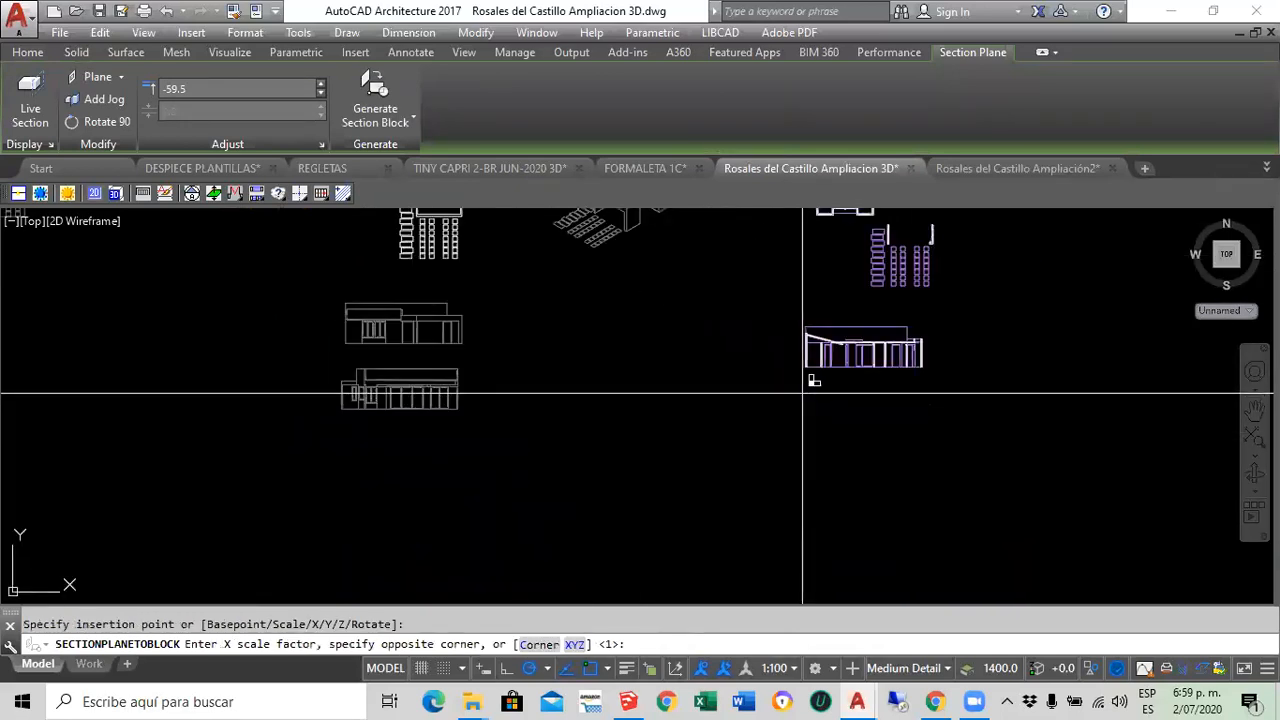
{"action": "key", "text": "Return"}
{"action": "key", "text": "Return"}
{"action": "key", "text": "Return"}
{"action": "key", "text": "Escape"}
{"action": "scroll", "coordinate": [909, 406], "scroll_direction": "up", "scroll_amount": 6}
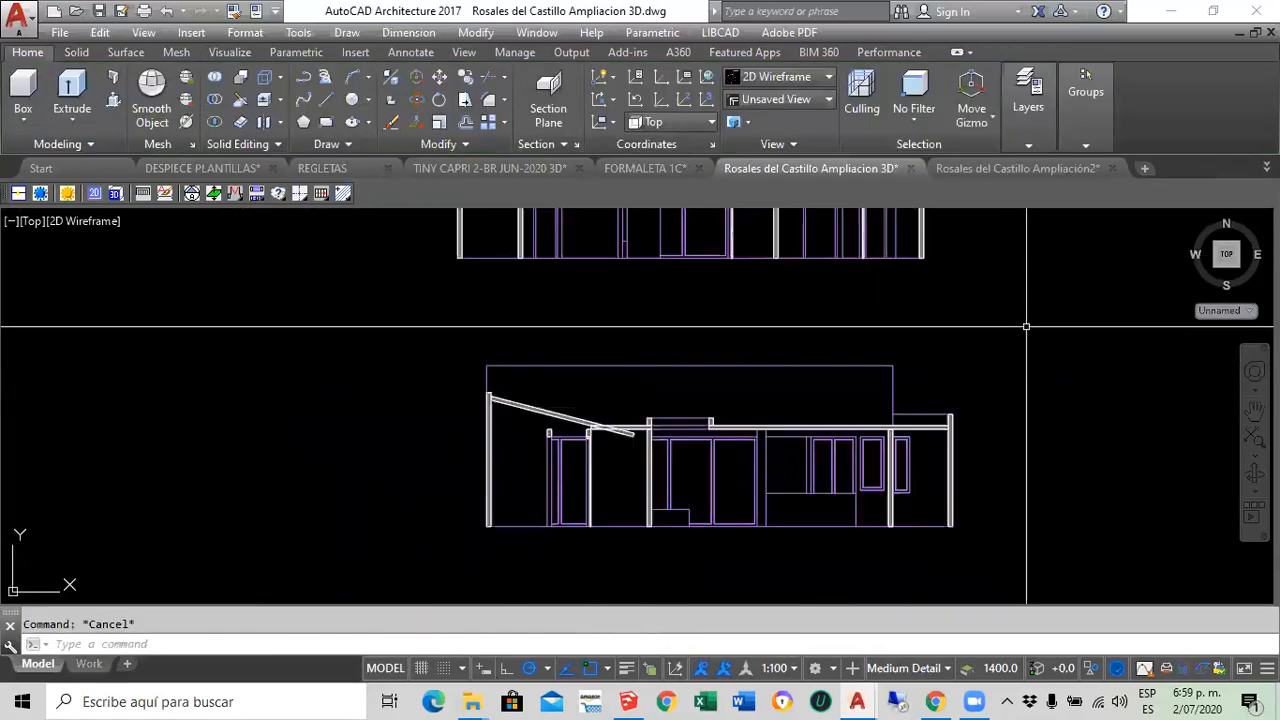
{"action": "scroll", "coordinate": [789, 462], "scroll_direction": "up", "scroll_amount": 2}
{"action": "scroll", "coordinate": [709, 460], "scroll_direction": "down", "scroll_amount": 10}
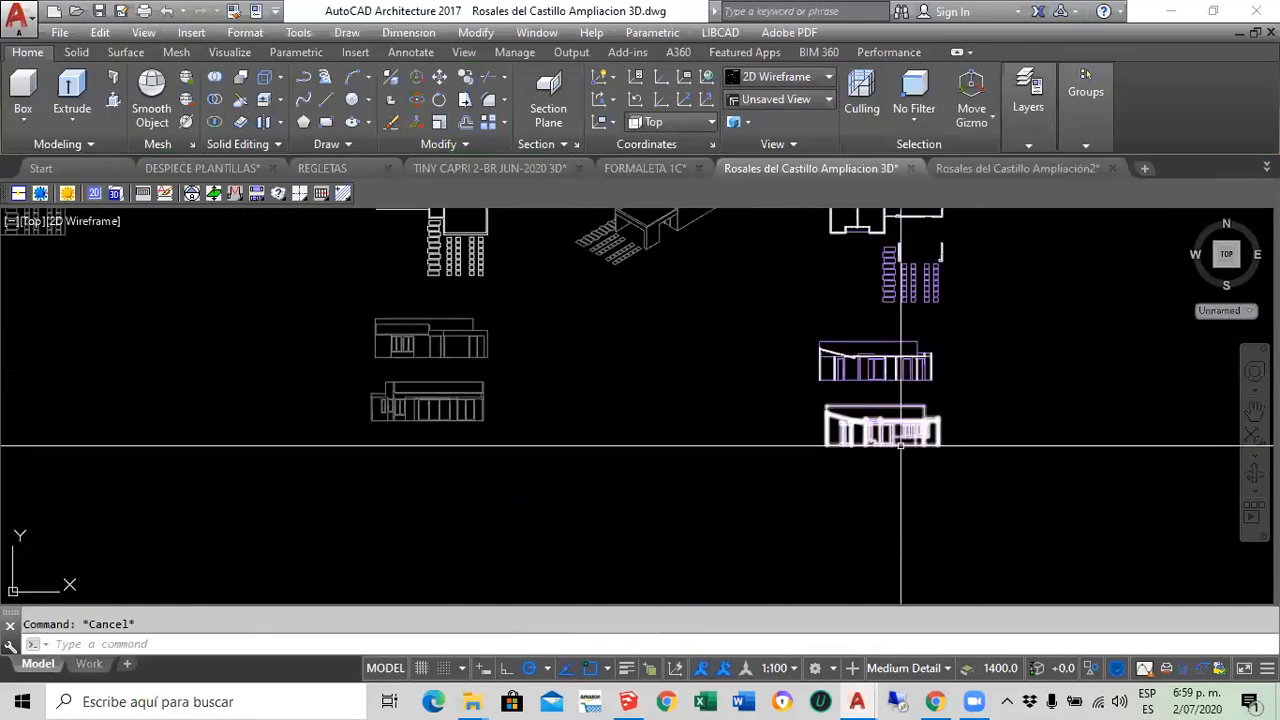
Rotate the section plane about its east endpoint so its line runs vertically beside the house
{"action": "scroll", "coordinate": [667, 427], "scroll_direction": "up", "scroll_amount": 6}
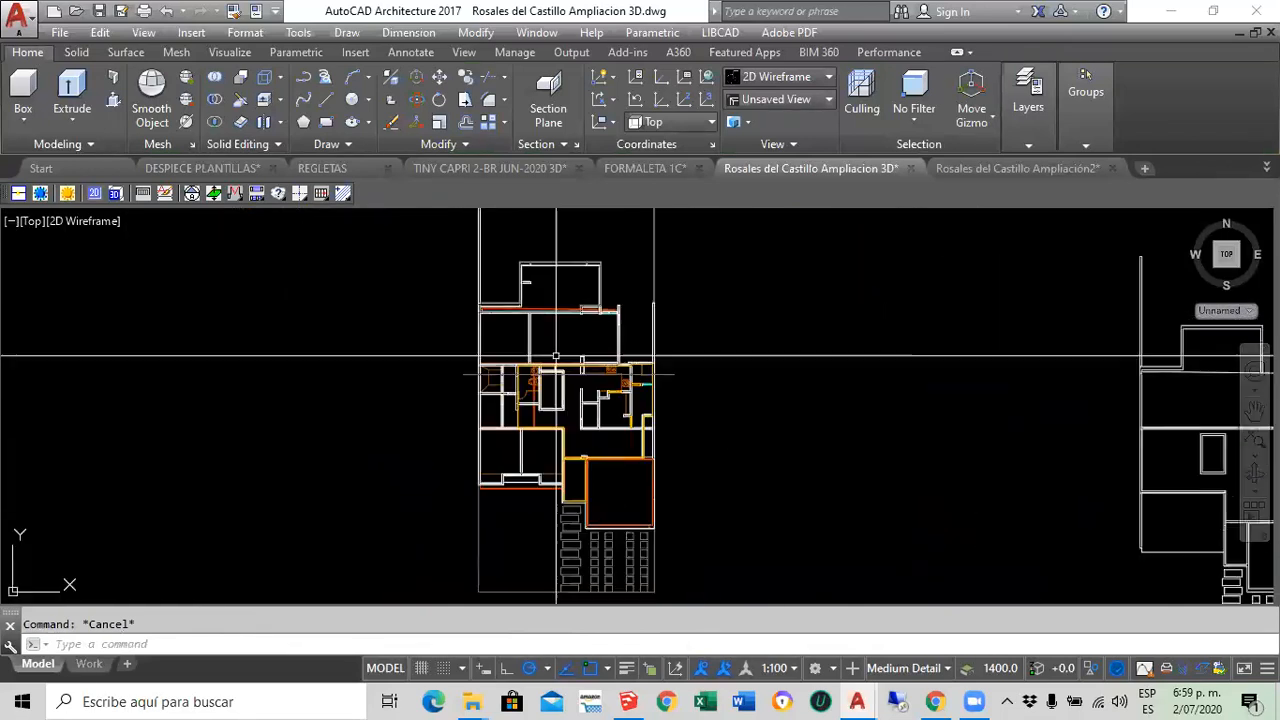
{"action": "scroll", "coordinate": [737, 380], "scroll_direction": "down", "scroll_amount": 2}
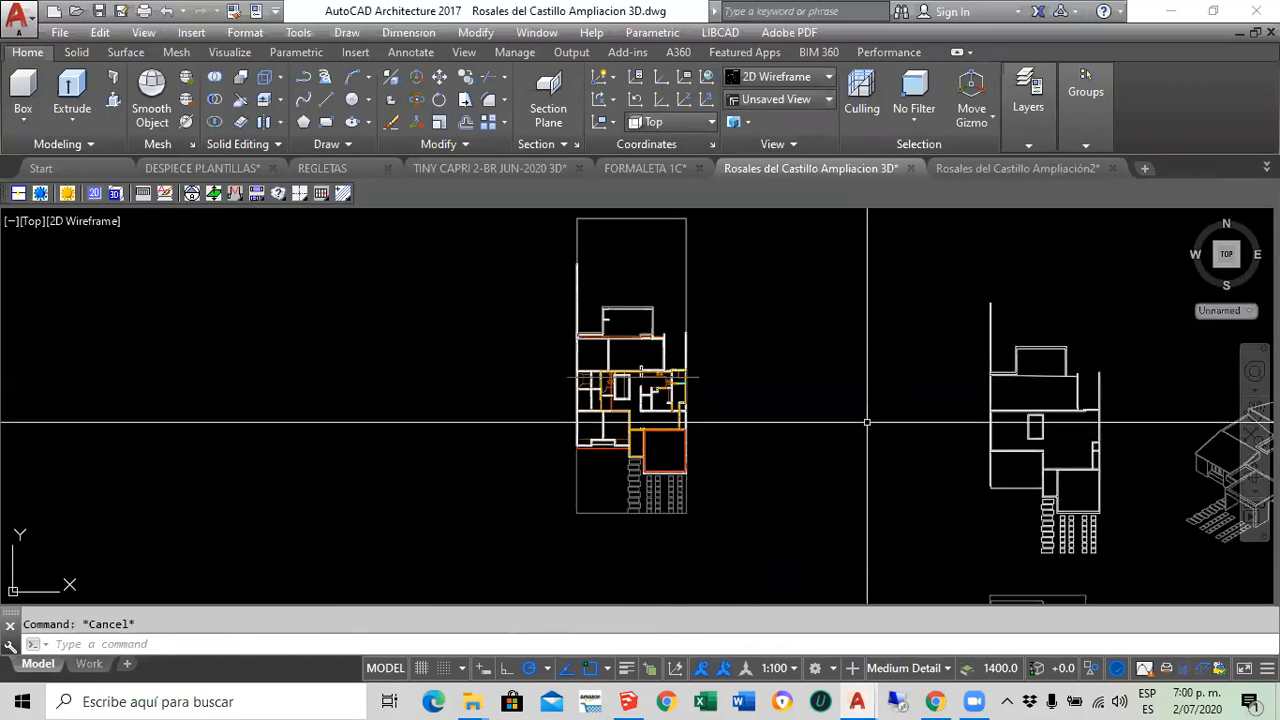
{"action": "left_click", "coordinate": [455, 142]}
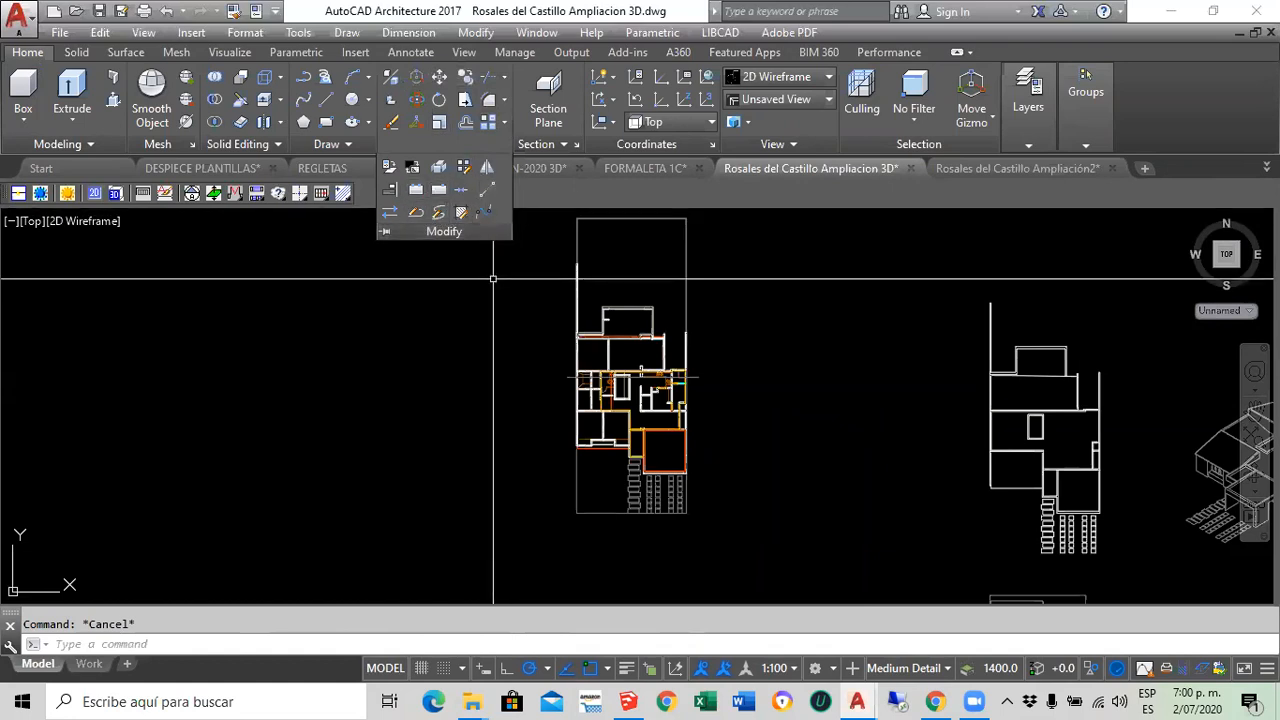
{"action": "left_click", "coordinate": [440, 100]}
{"action": "scroll", "coordinate": [700, 413], "scroll_direction": "up", "scroll_amount": 4}
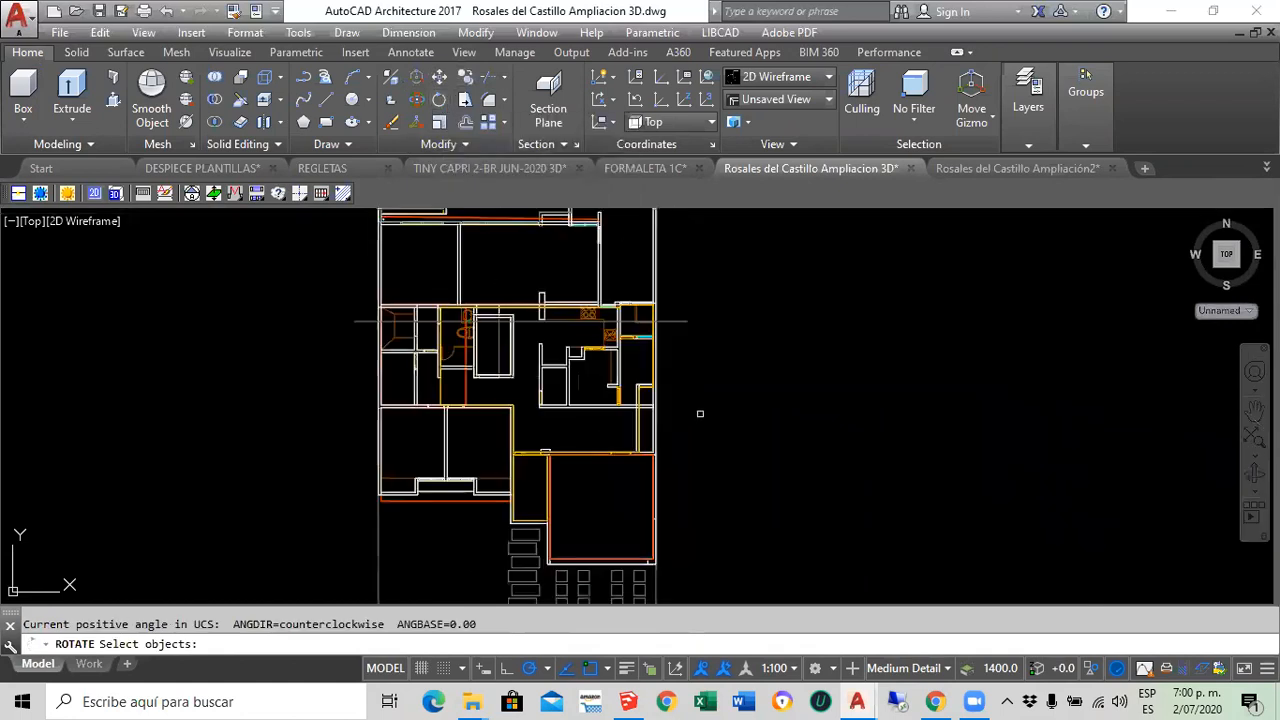
{"action": "left_click", "coordinate": [680, 321]}
{"action": "key", "text": "Return"}
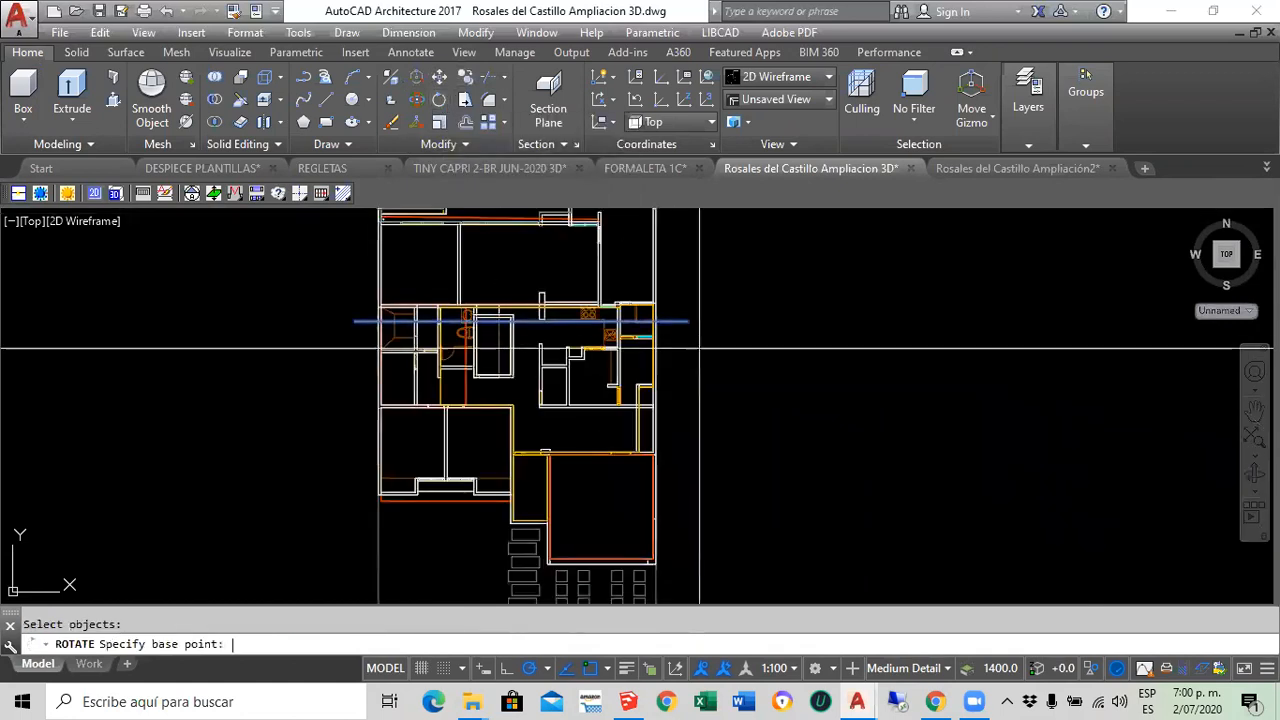
{"action": "left_click", "coordinate": [688, 321]}
{"action": "scroll", "coordinate": [701, 307], "scroll_direction": "down", "scroll_amount": 4}
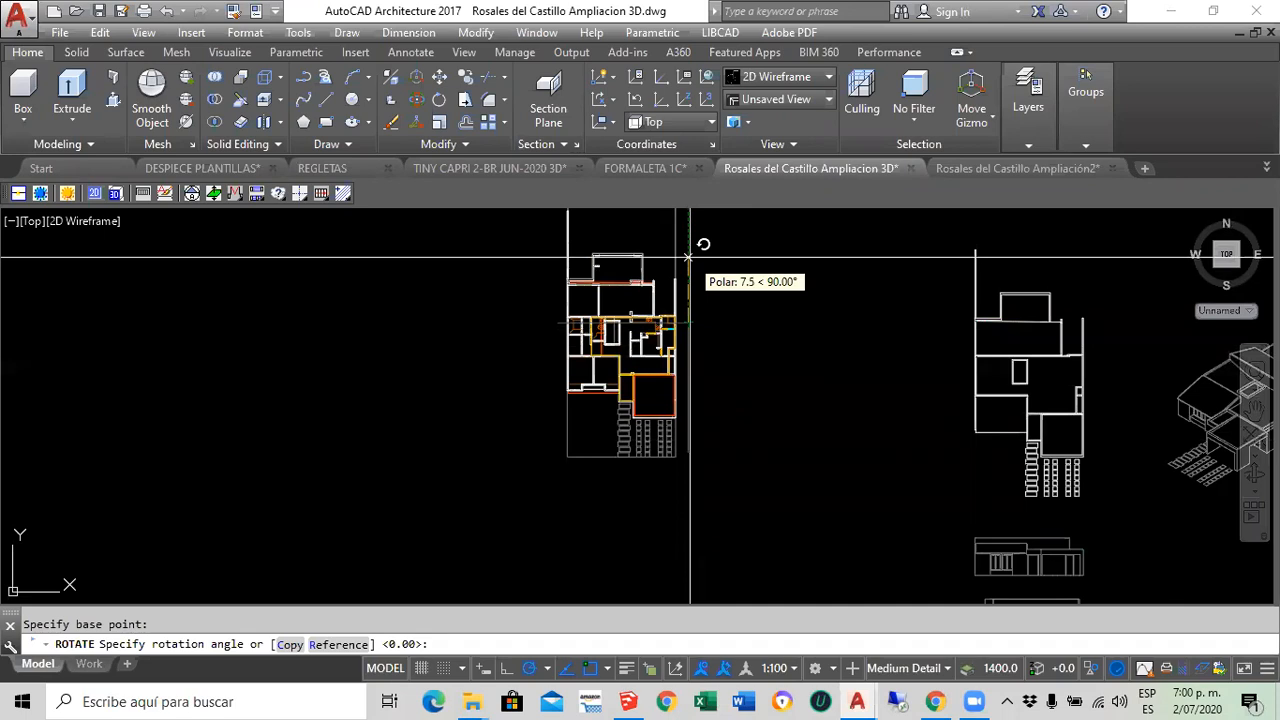
{"action": "left_click", "coordinate": [697, 465]}
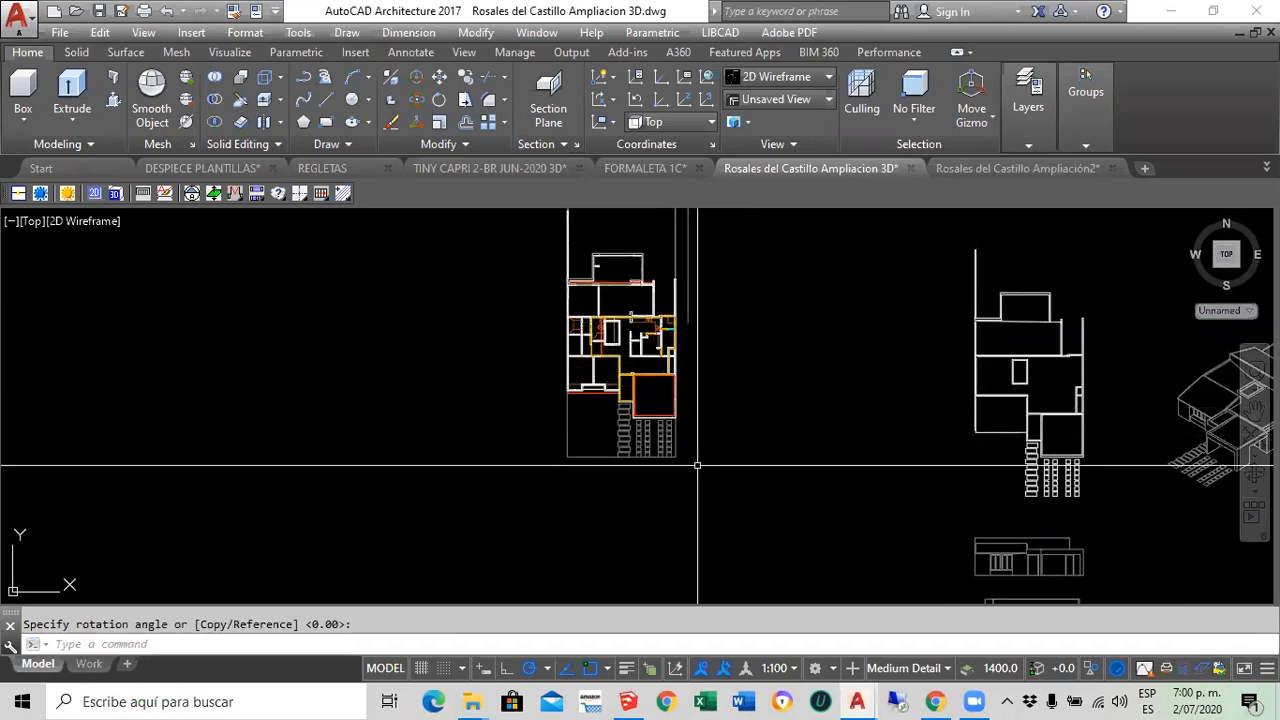
Move the vertical section plane west into the house so it runs through the entrance hall and the front stepping-stone path
{"action": "key", "text": "Return"}
{"action": "left_click", "coordinate": [687, 301]}
{"action": "key", "text": "Return"}
{"action": "left_click", "coordinate": [825, 343]}
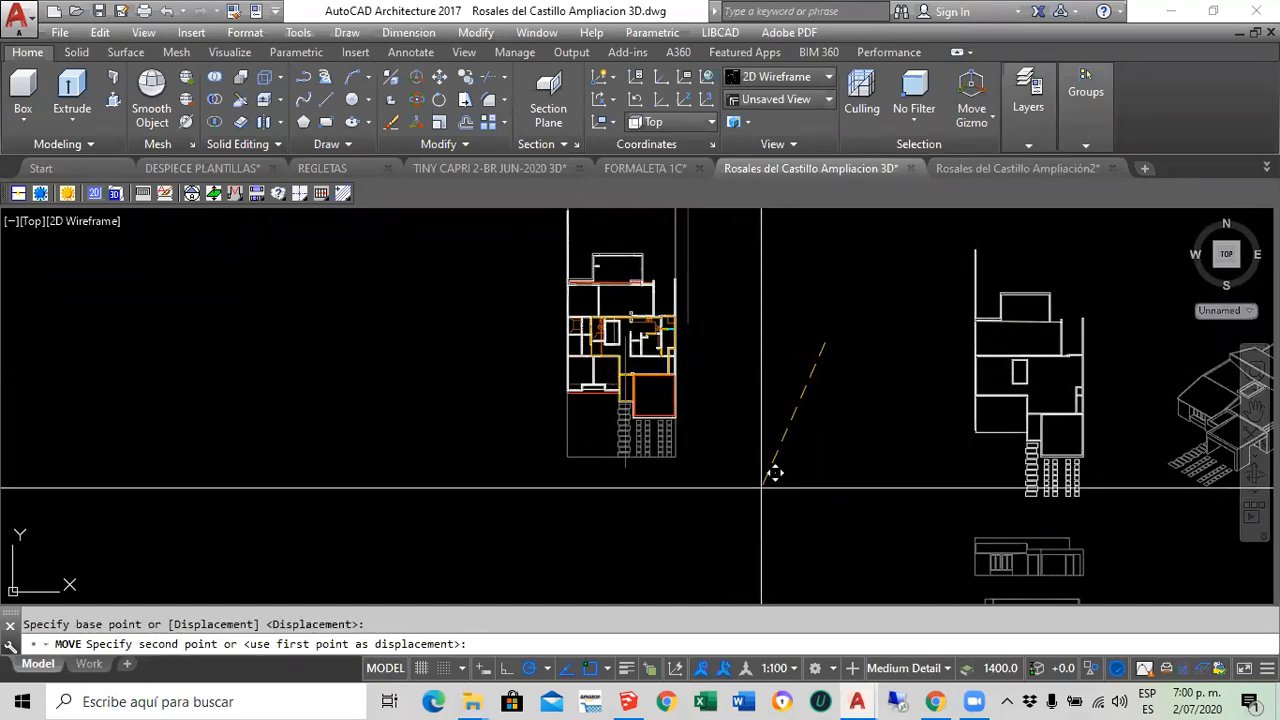
{"action": "scroll", "coordinate": [640, 465], "scroll_direction": "up", "scroll_amount": 5}
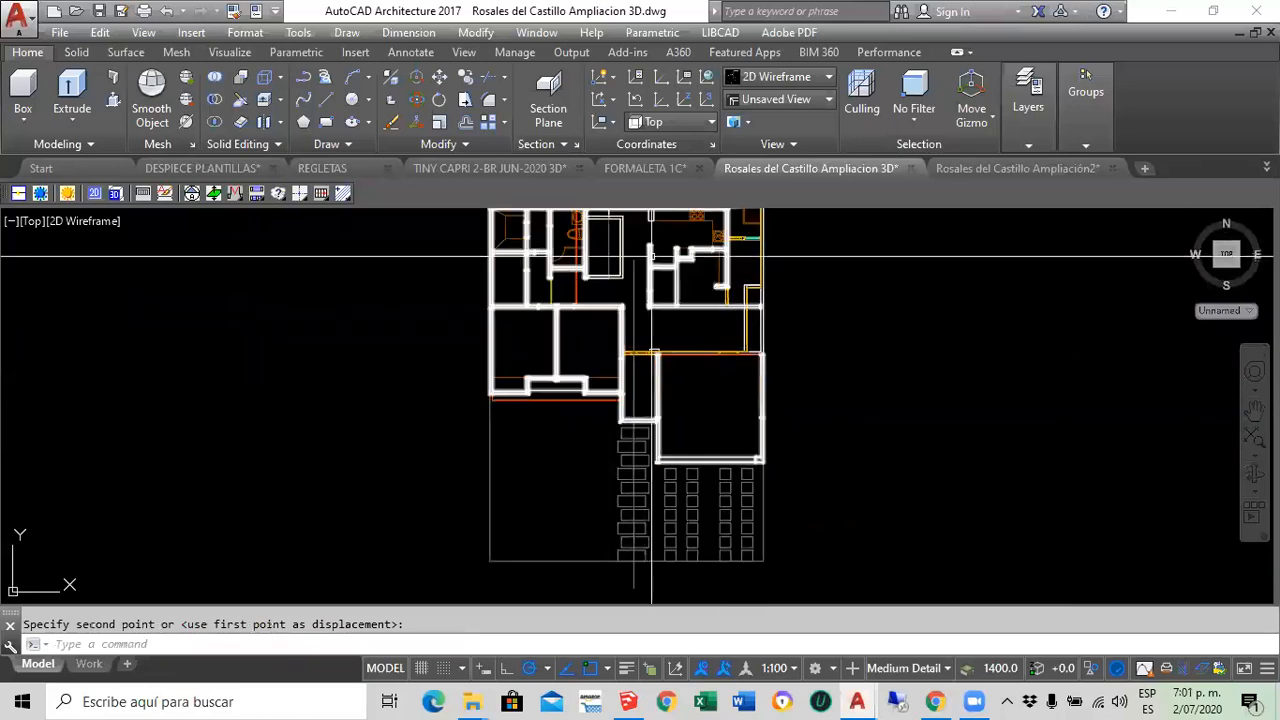
{"action": "scroll", "coordinate": [643, 425], "scroll_direction": "down", "scroll_amount": 4}
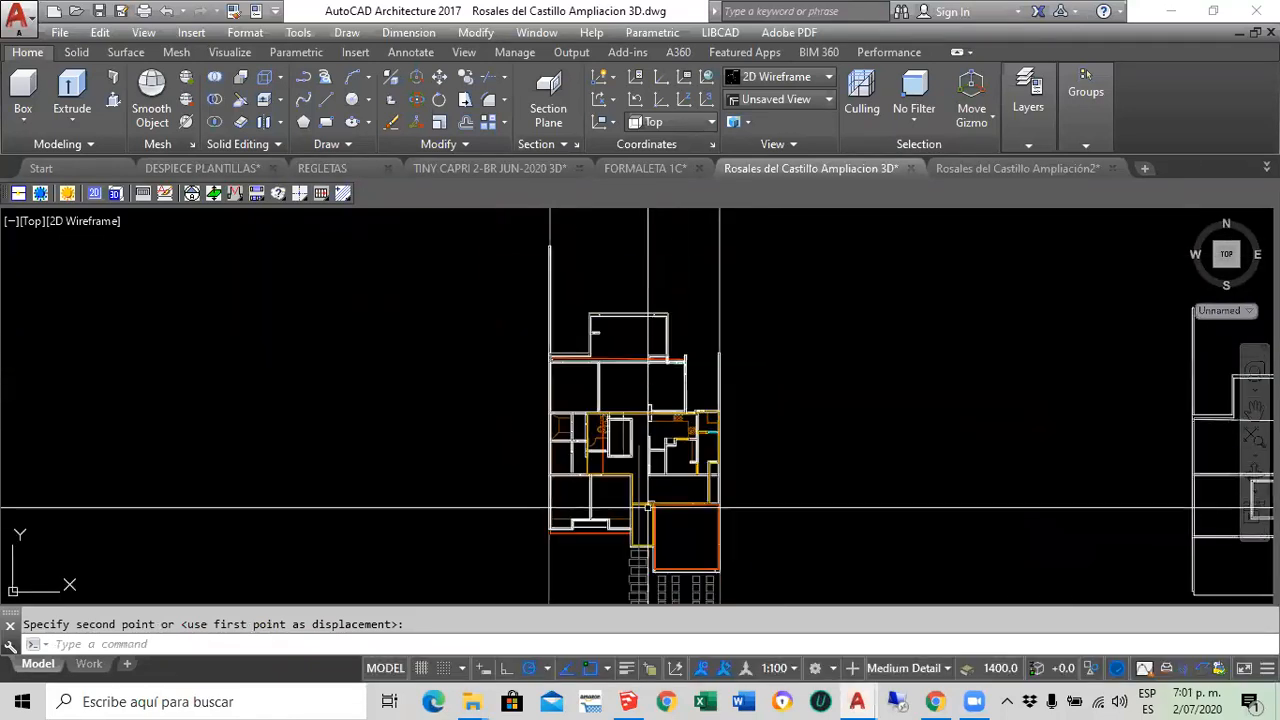
{"action": "scroll", "coordinate": [640, 295], "scroll_direction": "down", "scroll_amount": 3}
{"action": "scroll", "coordinate": [628, 370], "scroll_direction": "up", "scroll_amount": 3}
{"action": "scroll", "coordinate": [700, 420], "scroll_direction": "down", "scroll_amount": 3}
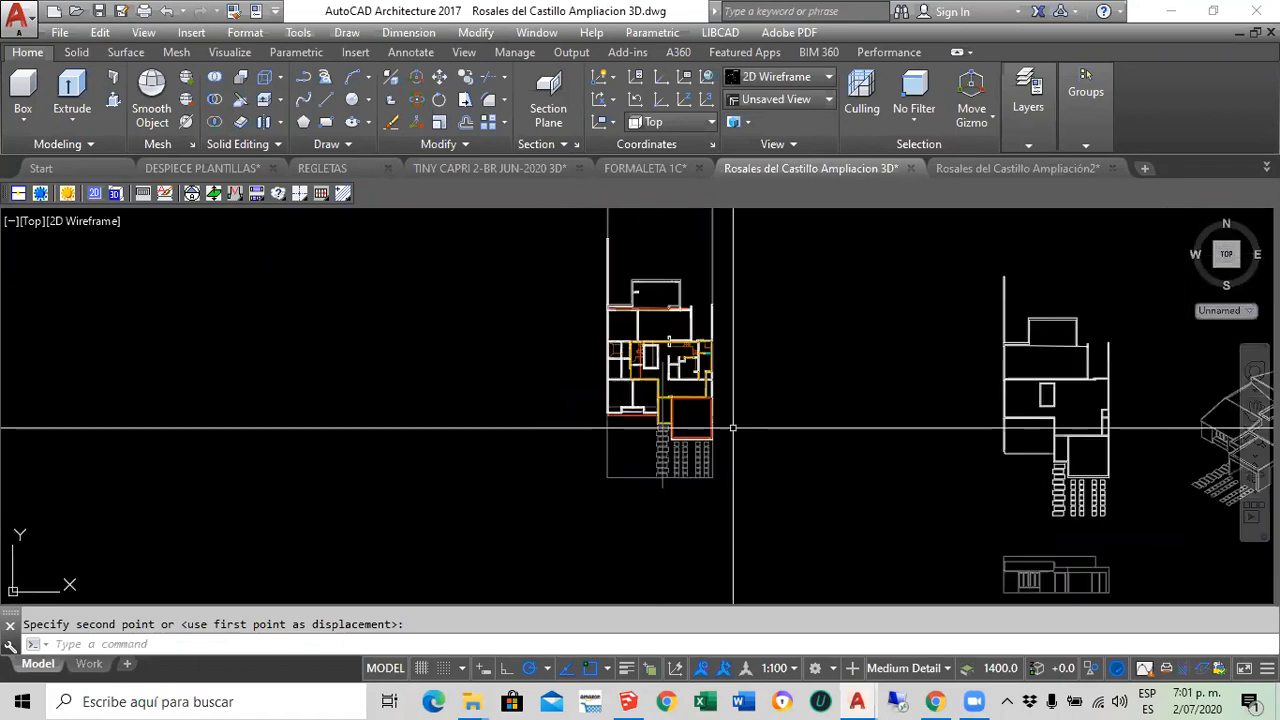
{"action": "scroll", "coordinate": [742, 430], "scroll_direction": "up", "scroll_amount": 2}
{"action": "scroll", "coordinate": [745, 398], "scroll_direction": "down", "scroll_amount": 2}
{"action": "middle_click_drag", "start_coordinate": [745, 398], "coordinate": [685, 469]}
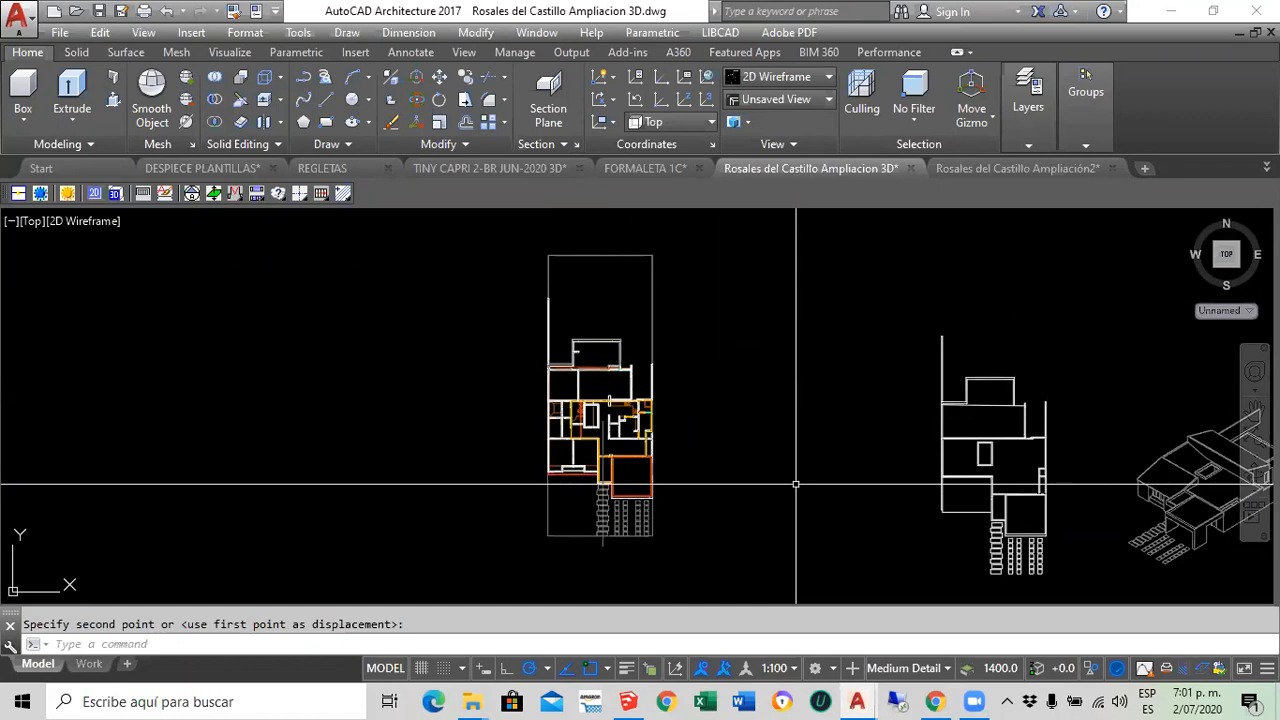
Stretch the section plane's north end about 23.1 units and extend its south end so the line passes both lot boundaries
{"action": "mouse_move", "coordinate": [682, 477]}
{"action": "middle_mouse_down"}
{"action": "mouse_move", "coordinate": [654, 337]}
{"action": "mouse_move", "coordinate": [700, 425]}
{"action": "mouse_move", "coordinate": [711, 511]}
{"action": "middle_mouse_up"}
{"action": "left_click", "coordinate": [576, 334]}
{"action": "left_click", "coordinate": [574, 340]}
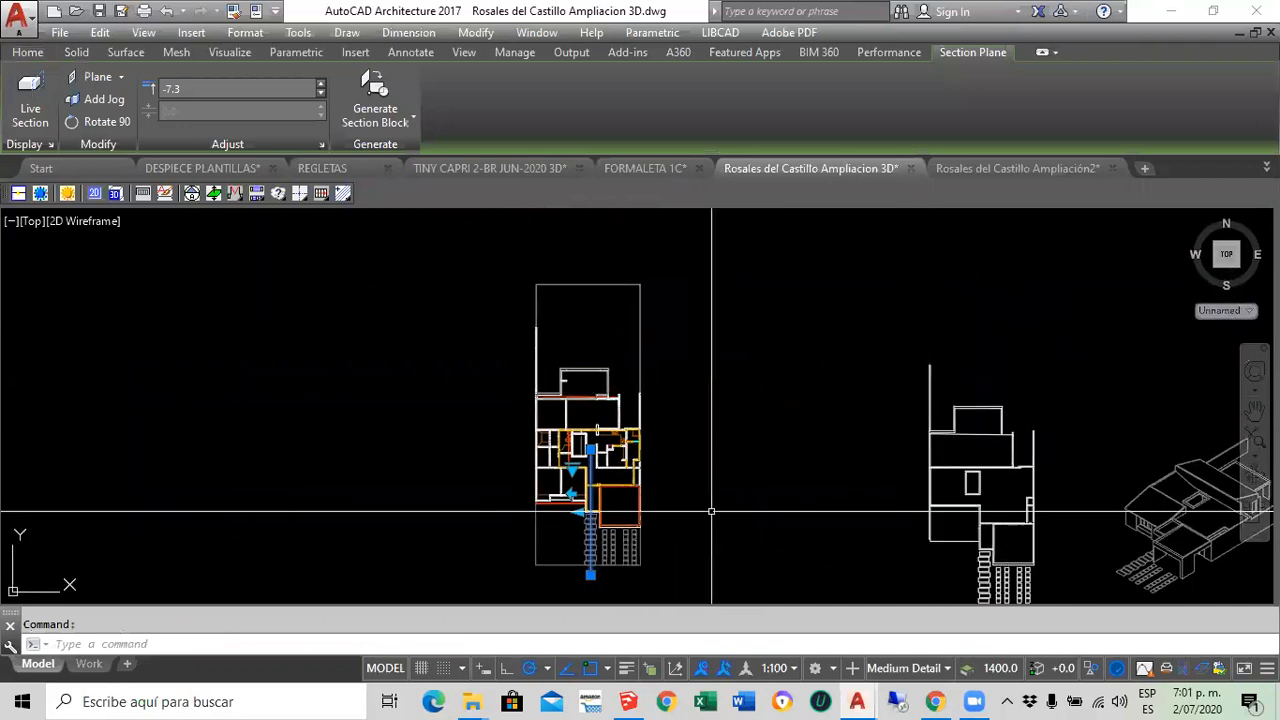
{"action": "left_click", "coordinate": [590, 450]}
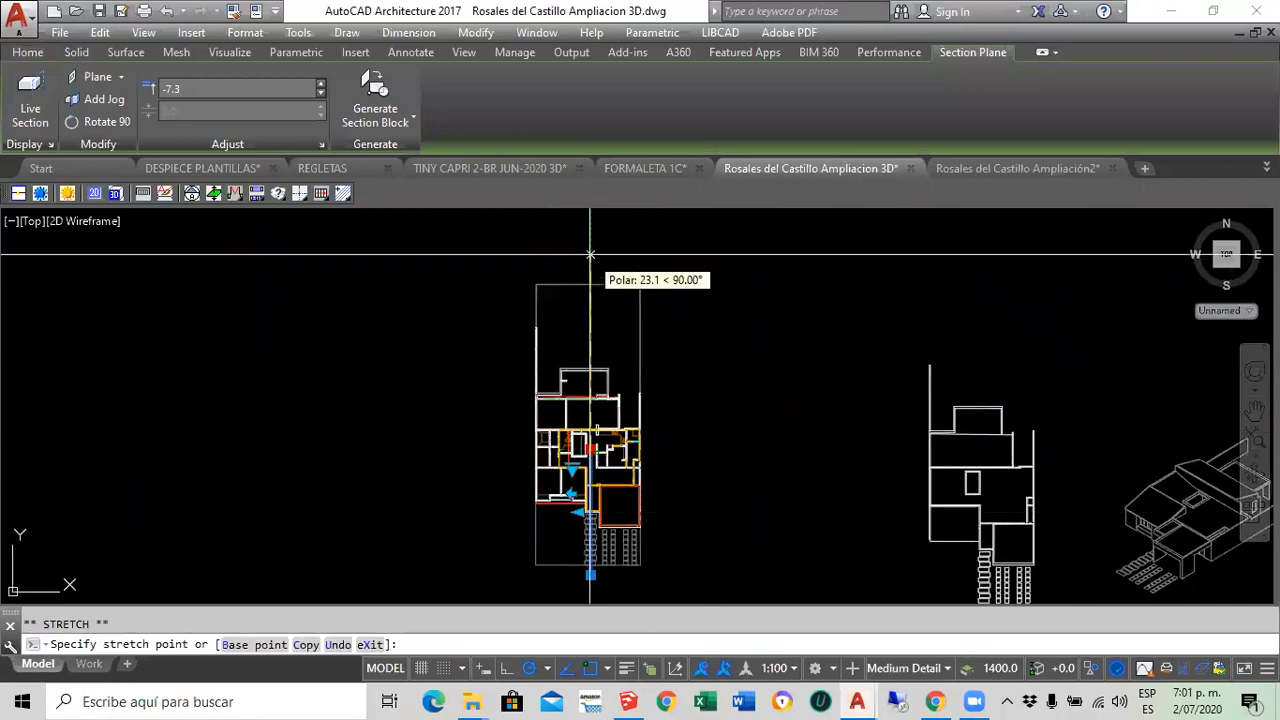
{"action": "left_click", "coordinate": [590, 254]}
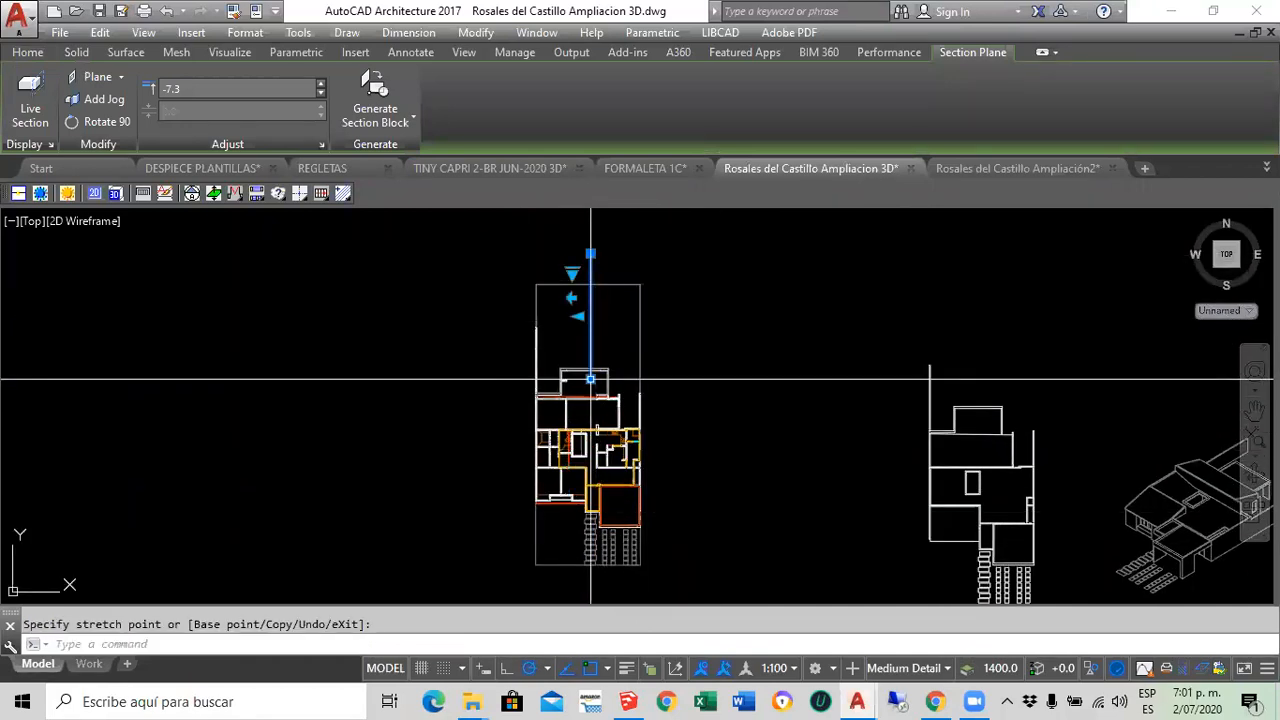
{"action": "left_click", "coordinate": [590, 379]}
{"action": "scroll", "coordinate": [588, 377], "scroll_direction": "down", "scroll_amount": 3}
{"action": "scroll", "coordinate": [579, 505], "scroll_direction": "up", "scroll_amount": 3}
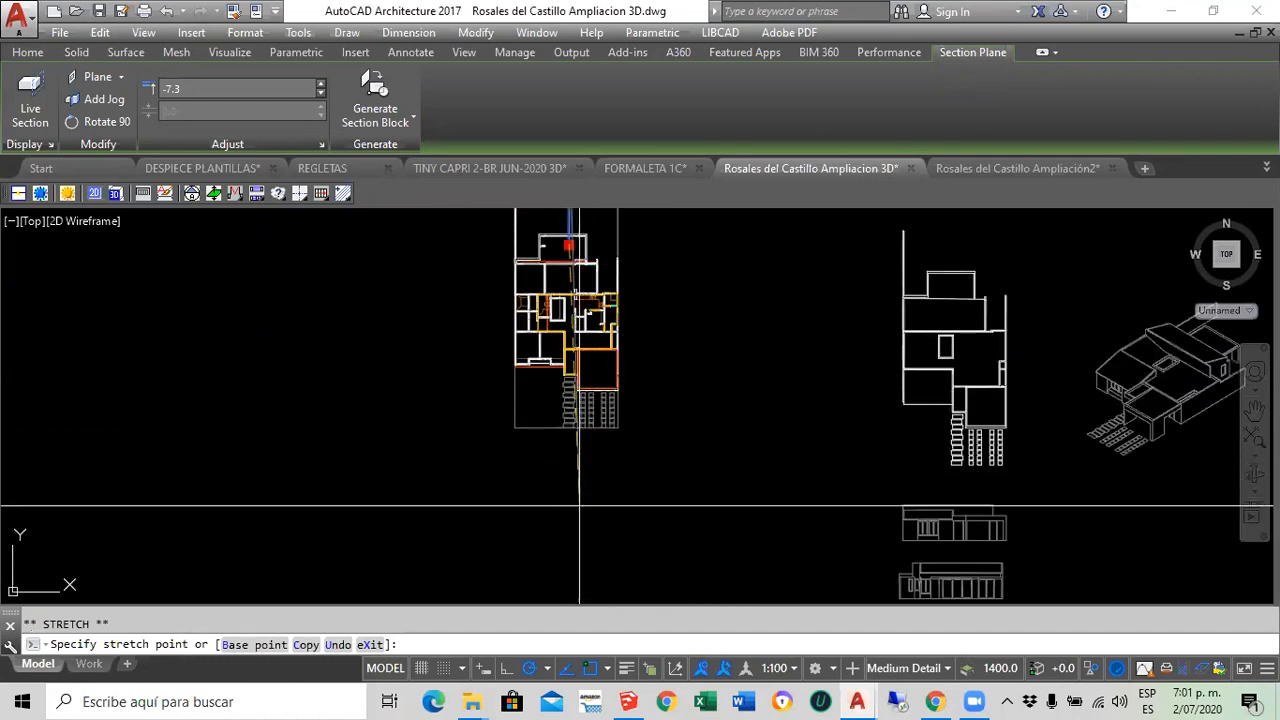
{"action": "left_click", "coordinate": [570, 511]}
{"action": "key", "text": "Escape"}
{"action": "middle_click_drag", "start_coordinate": [558, 432], "coordinate": [564, 542]}
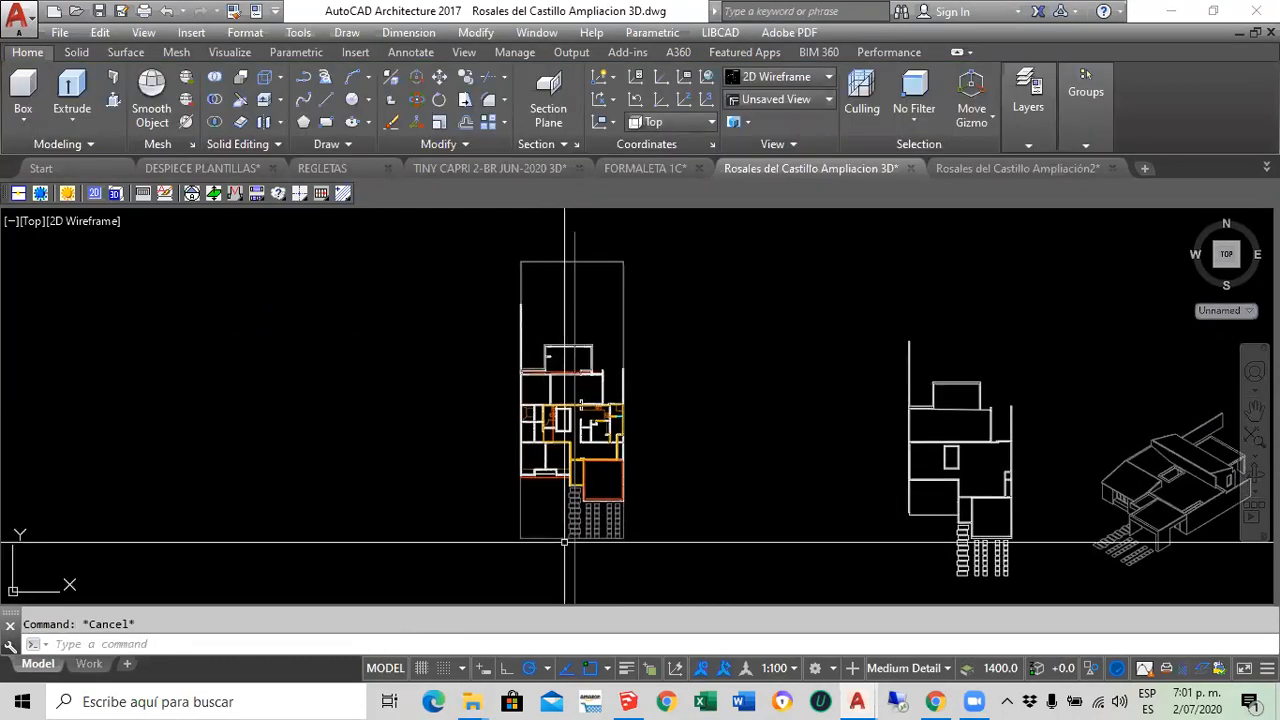
Generate a 2D section block from the lengthened section plane and insert it below the two transverse sections at default scale
{"action": "left_click", "coordinate": [574, 295]}
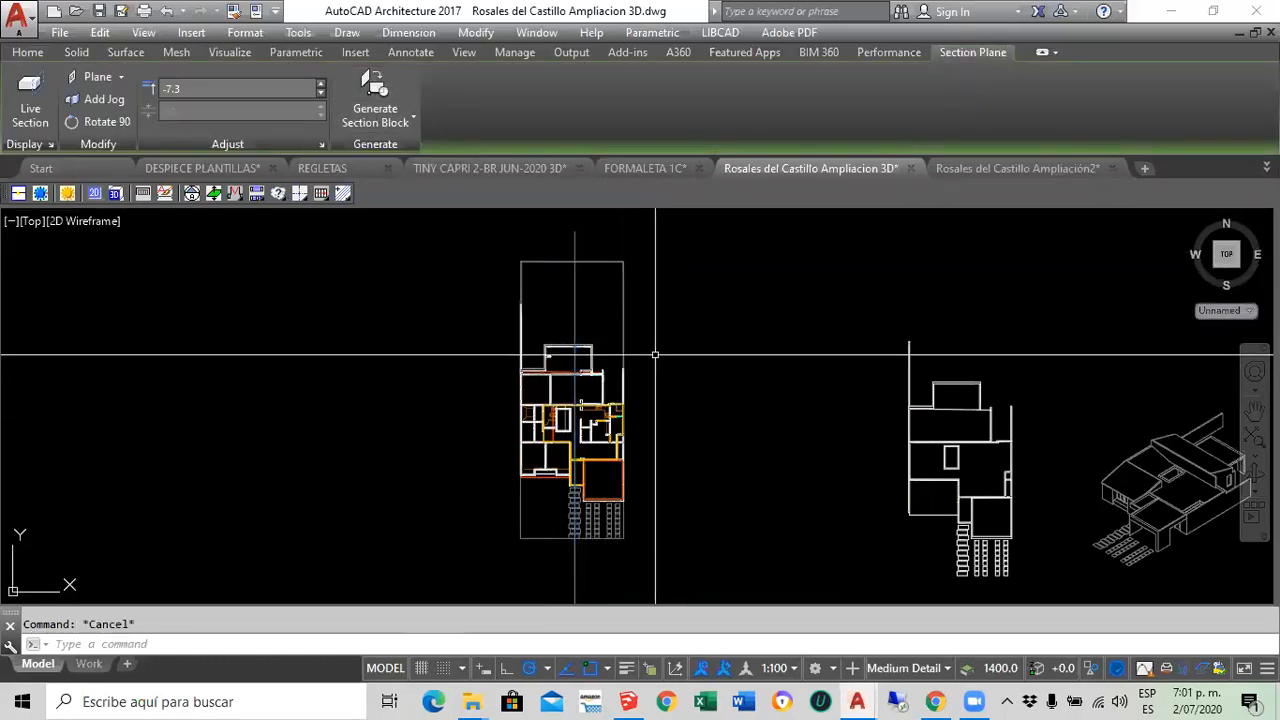
{"action": "scroll", "coordinate": [654, 315], "scroll_direction": "down", "scroll_amount": 2}
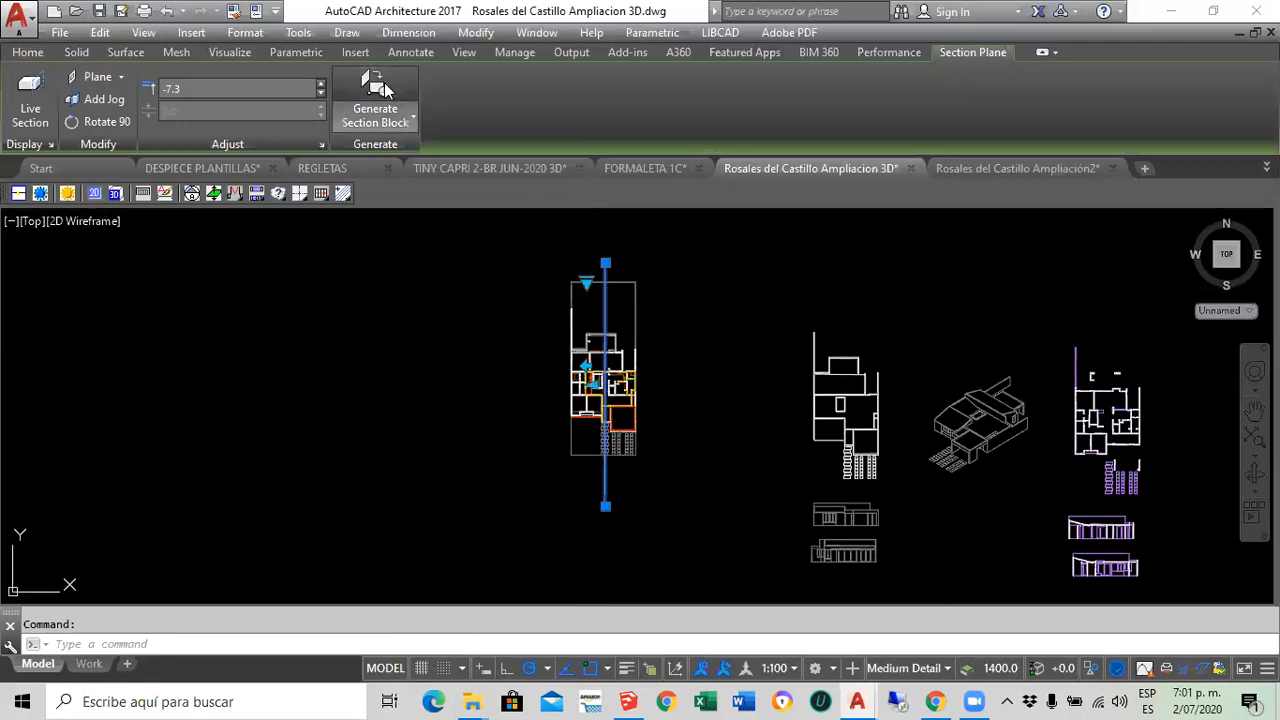
{"action": "left_click", "coordinate": [388, 100]}
{"action": "left_click", "coordinate": [580, 603]}
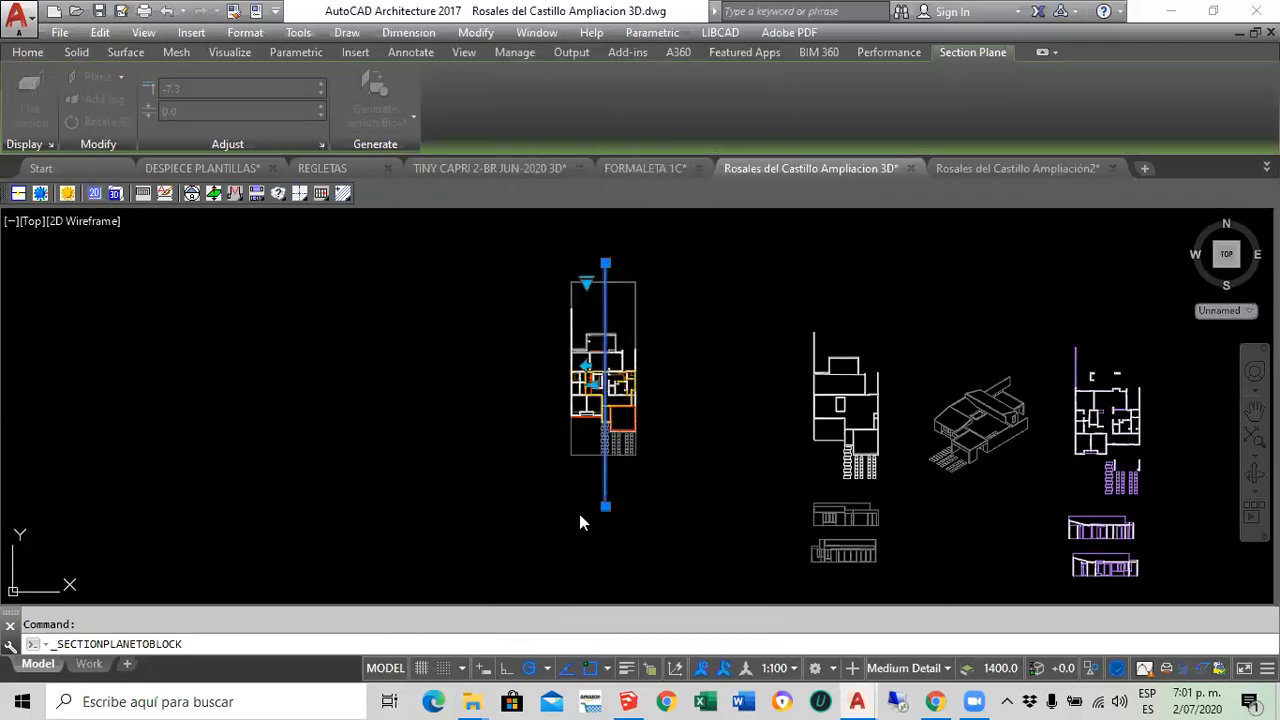
{"action": "scroll", "coordinate": [438, 308], "scroll_direction": "down", "scroll_amount": 4}
{"action": "scroll", "coordinate": [669, 430], "scroll_direction": "up", "scroll_amount": 6}
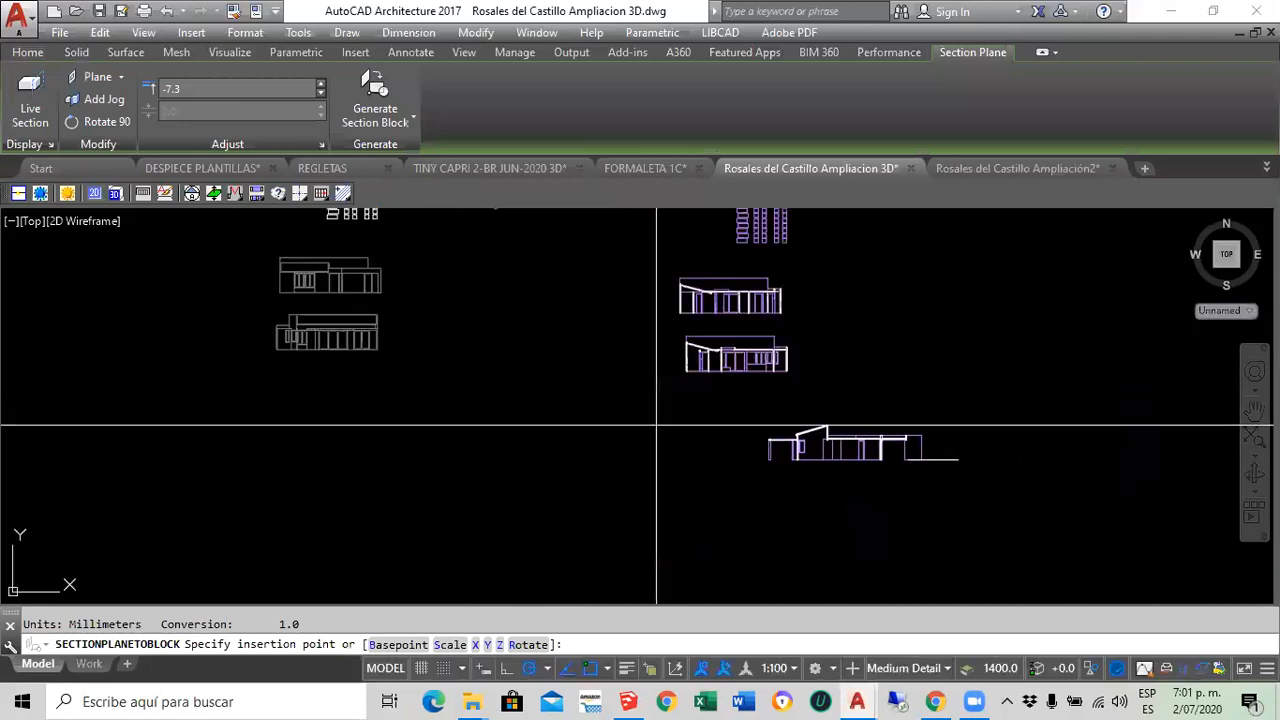
{"action": "left_click", "coordinate": [550, 400]}
{"action": "key", "text": "Return"}
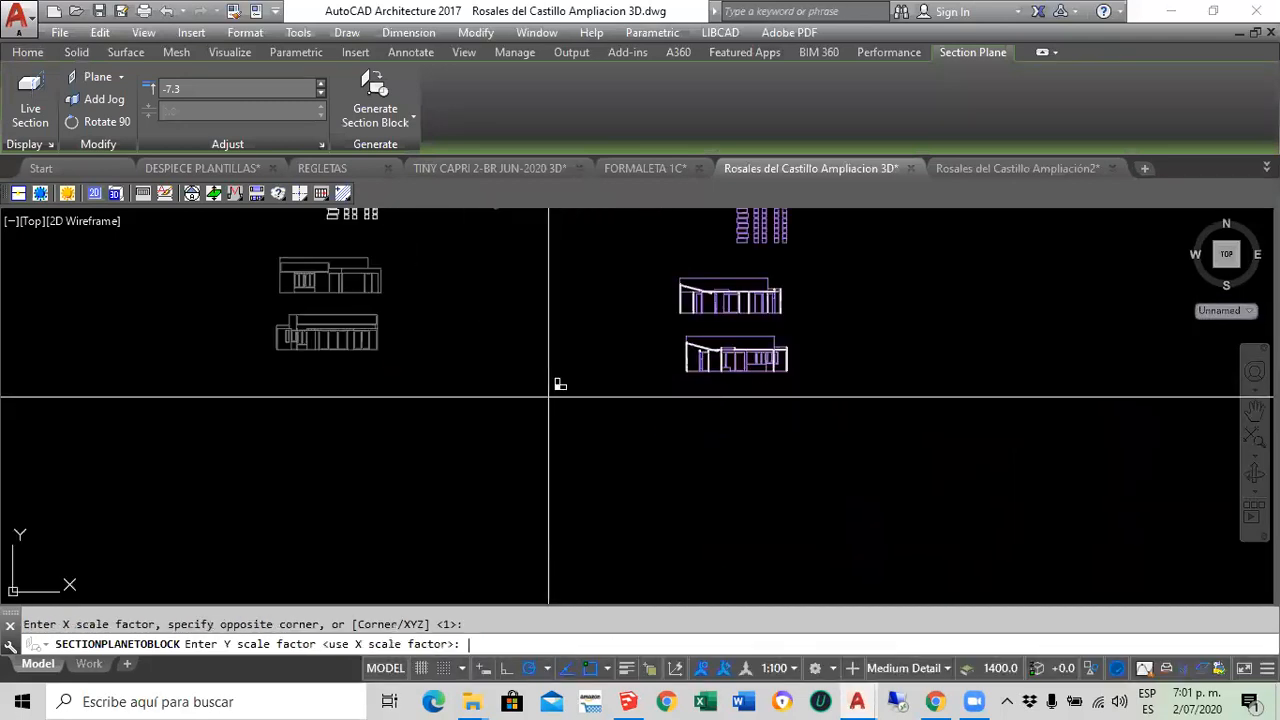
{"action": "key", "text": "Escape"}
{"action": "scroll", "coordinate": [755, 431], "scroll_direction": "up", "scroll_amount": 7}
{"action": "scroll", "coordinate": [771, 423], "scroll_direction": "down", "scroll_amount": 1}
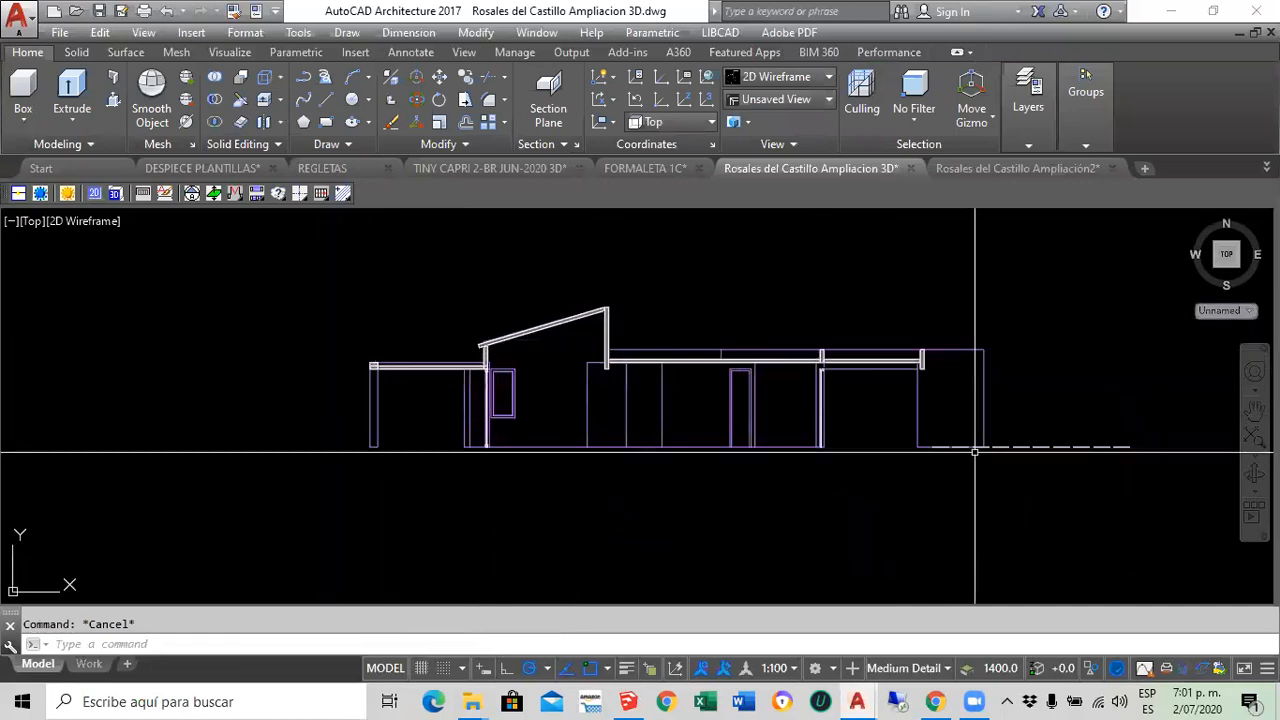
Move the longitudinal section plane about 4.4 units west so it cuts through the house's western rooms
{"action": "scroll", "coordinate": [975, 449], "scroll_direction": "down", "scroll_amount": 6}
{"action": "scroll", "coordinate": [855, 460], "scroll_direction": "down", "scroll_amount": 4}
{"action": "scroll", "coordinate": [689, 298], "scroll_direction": "up", "scroll_amount": 4}
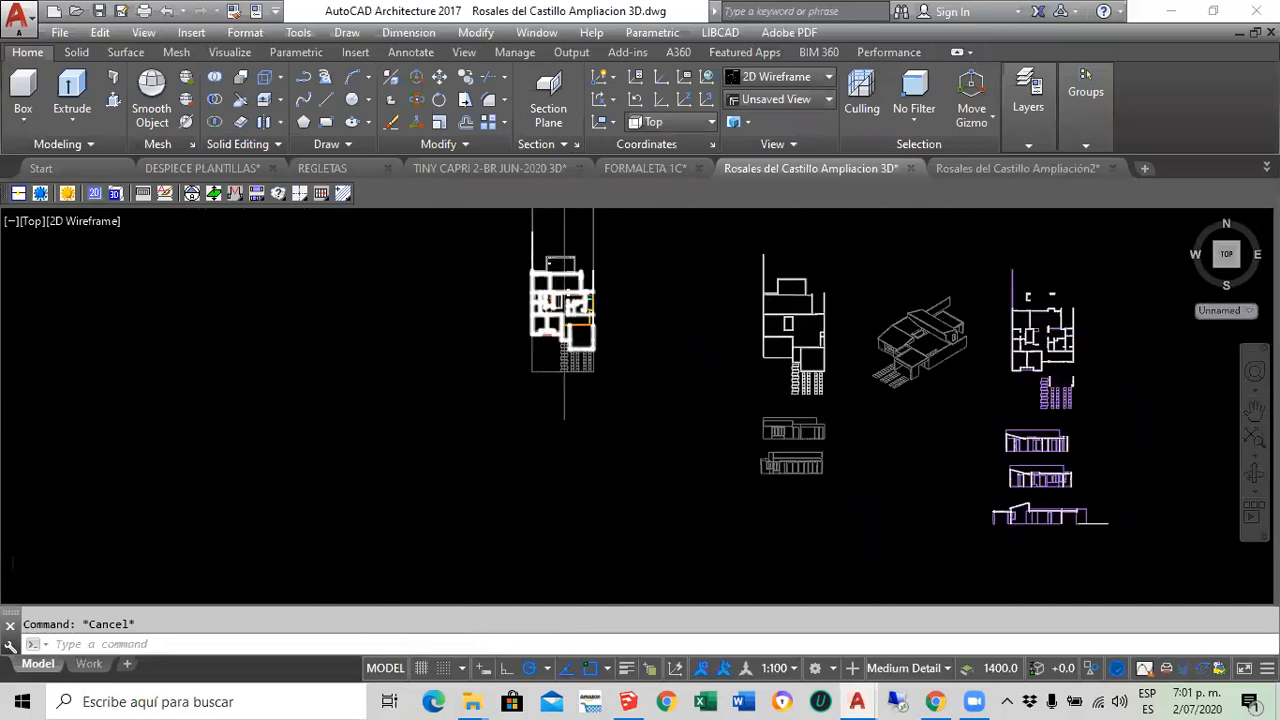
{"action": "middle_click_drag", "start_coordinate": [689, 298], "coordinate": [681, 351]}
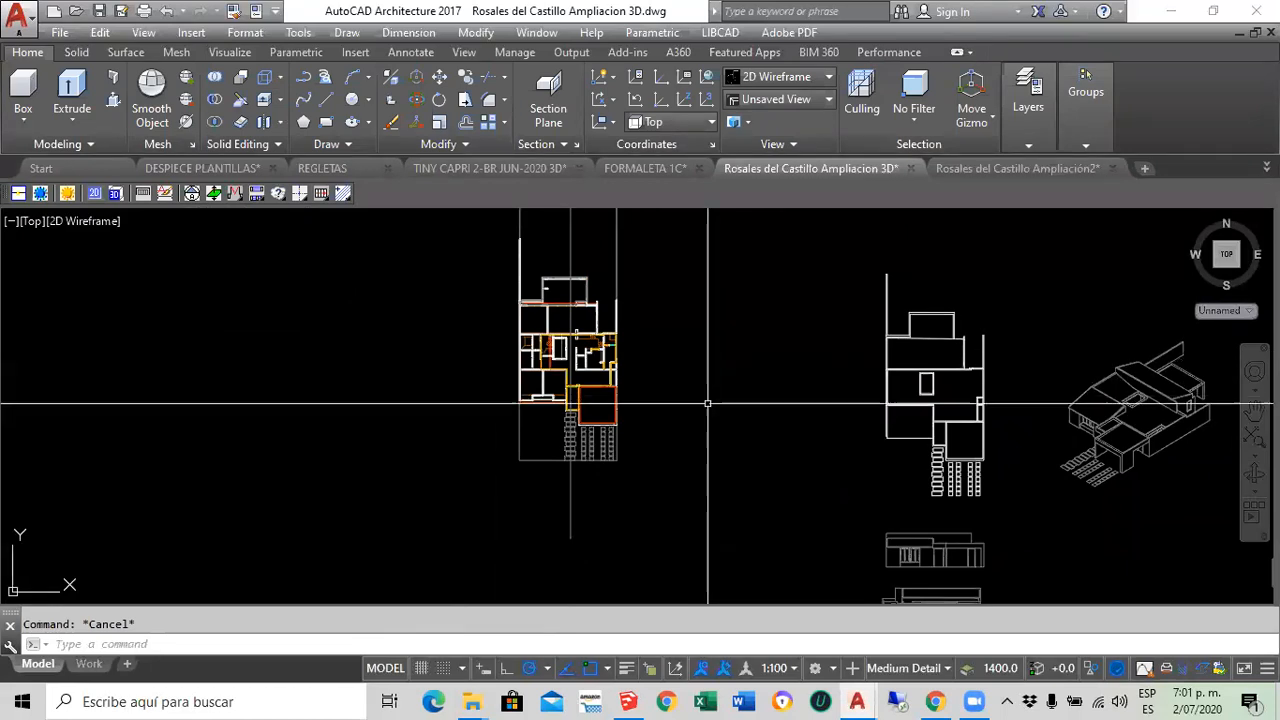
{"action": "type", "text": "m"}
{"action": "key", "text": "Return"}
{"action": "left_click", "coordinate": [571, 502]}
{"action": "key", "text": "Return"}
{"action": "left_click", "coordinate": [553, 516]}
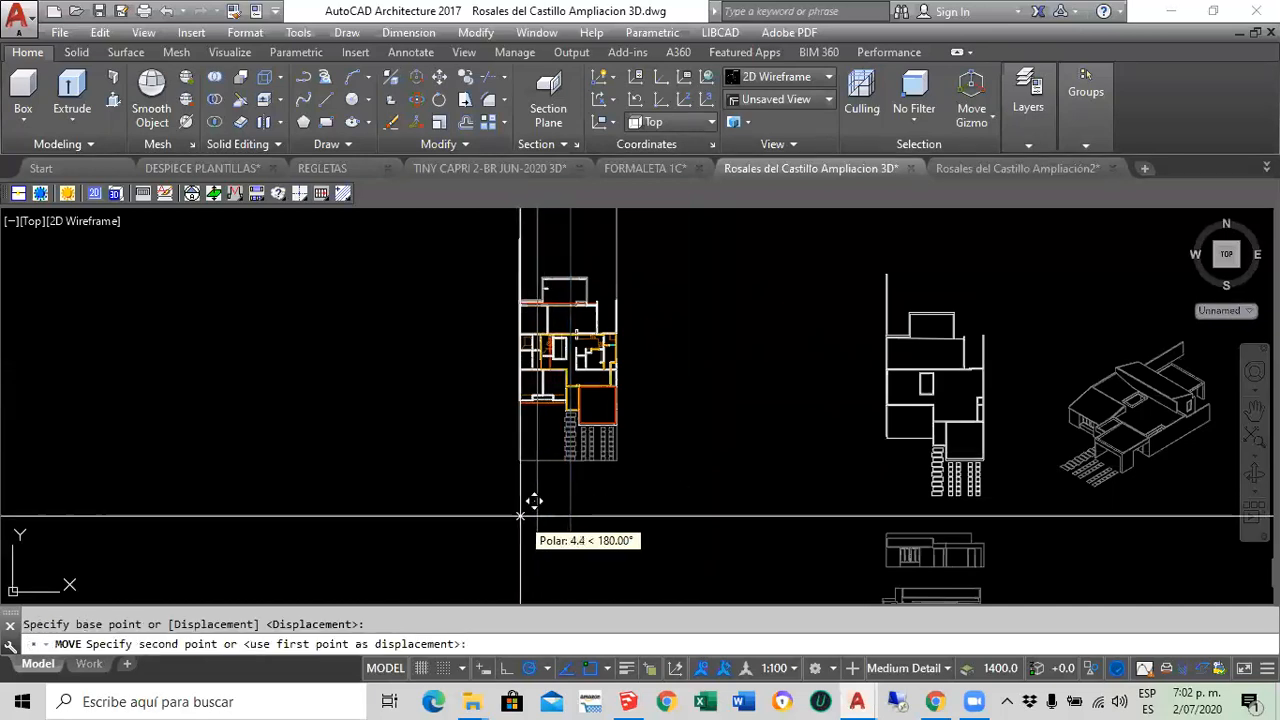
{"action": "left_click", "coordinate": [520, 516]}
{"action": "scroll", "coordinate": [525, 441], "scroll_direction": "up", "scroll_amount": 8}
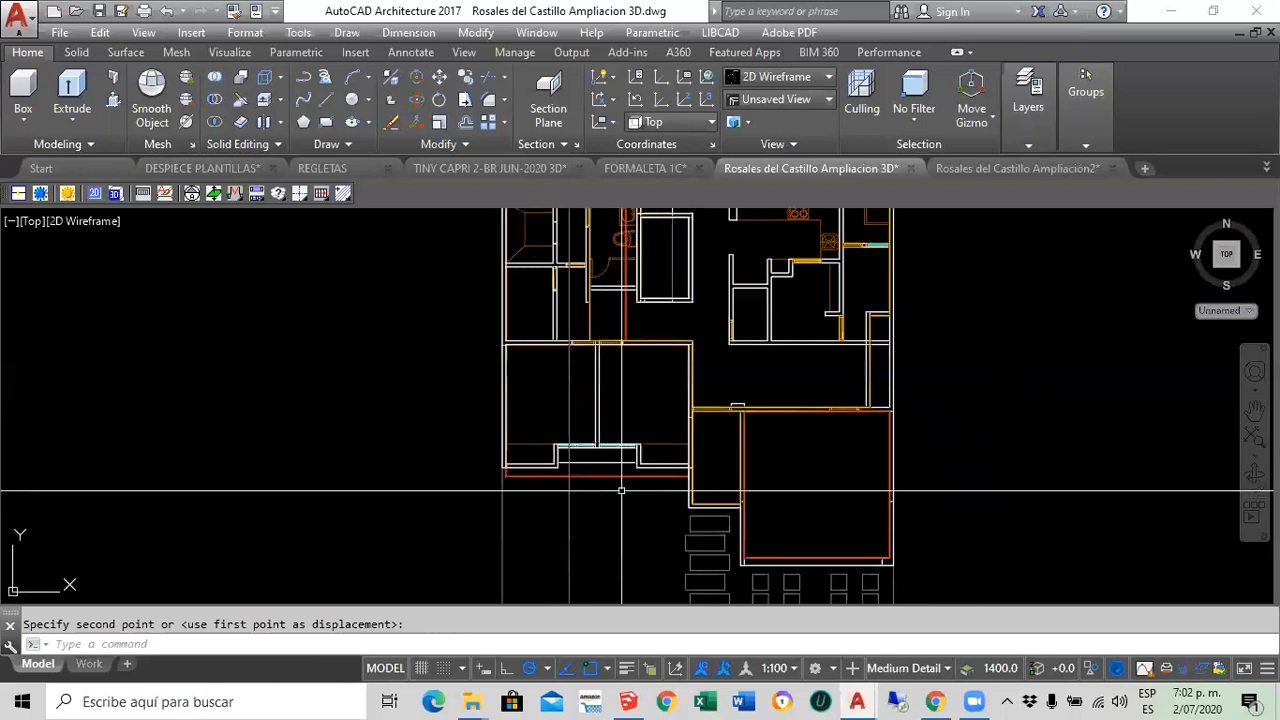
{"action": "middle_click_drag", "start_coordinate": [525, 441], "coordinate": [525, 589]}
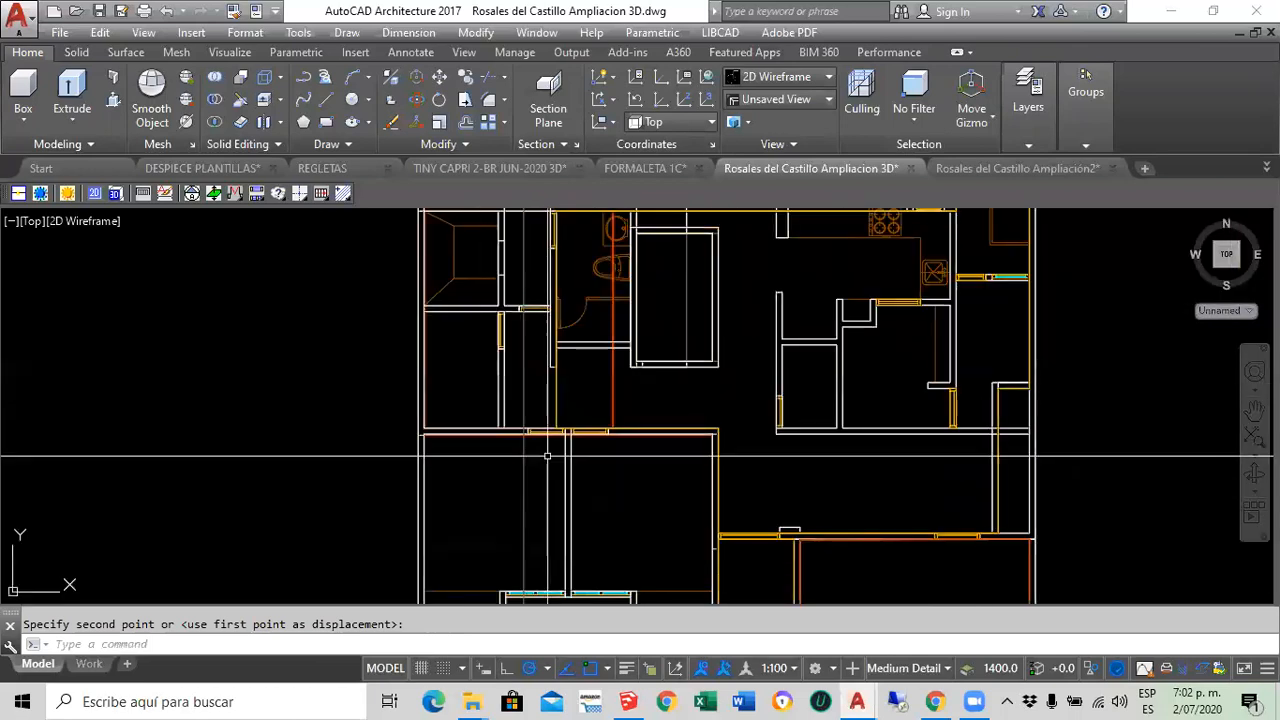
Nudge the section plane about 0.2 units east so it passes through the door opening of the southwest room
{"action": "key", "text": "space"}
{"action": "left_click", "coordinate": [525, 489]}
{"action": "key", "text": "Return"}
{"action": "left_click", "coordinate": [483, 486]}
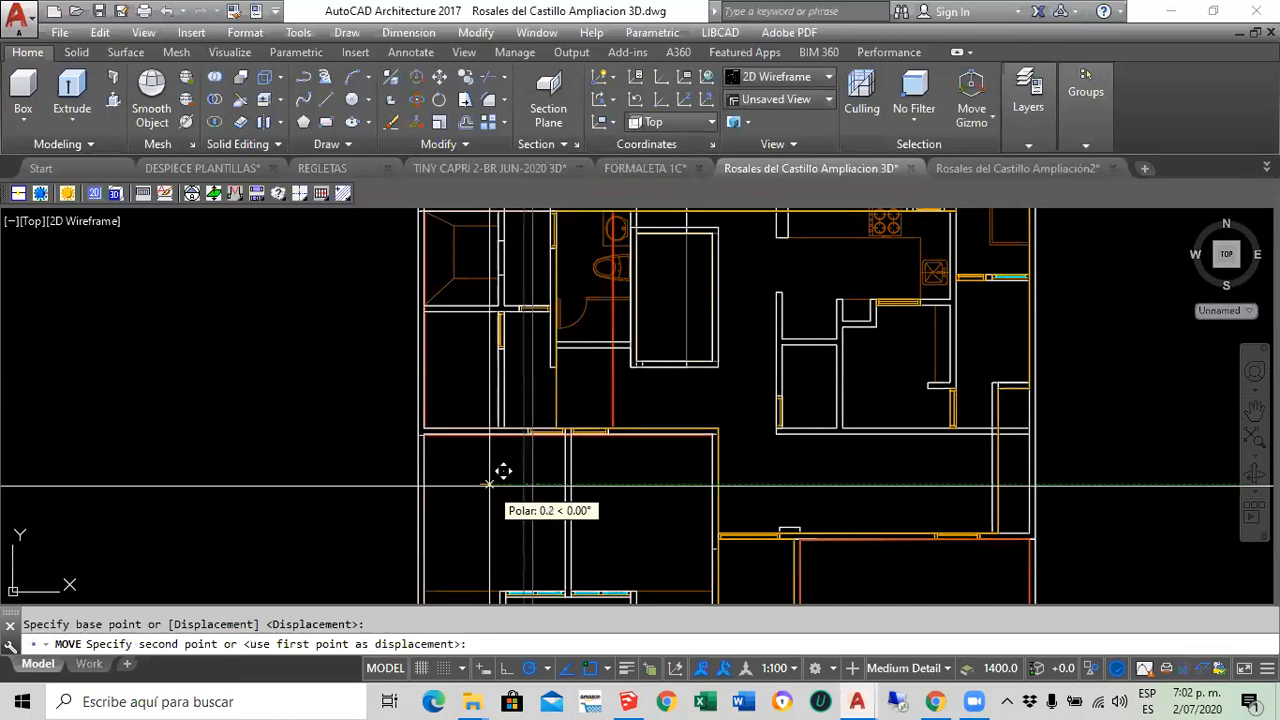
{"action": "left_click", "coordinate": [488, 484]}
{"action": "middle_click_drag", "start_coordinate": [556, 218], "coordinate": [557, 420]}
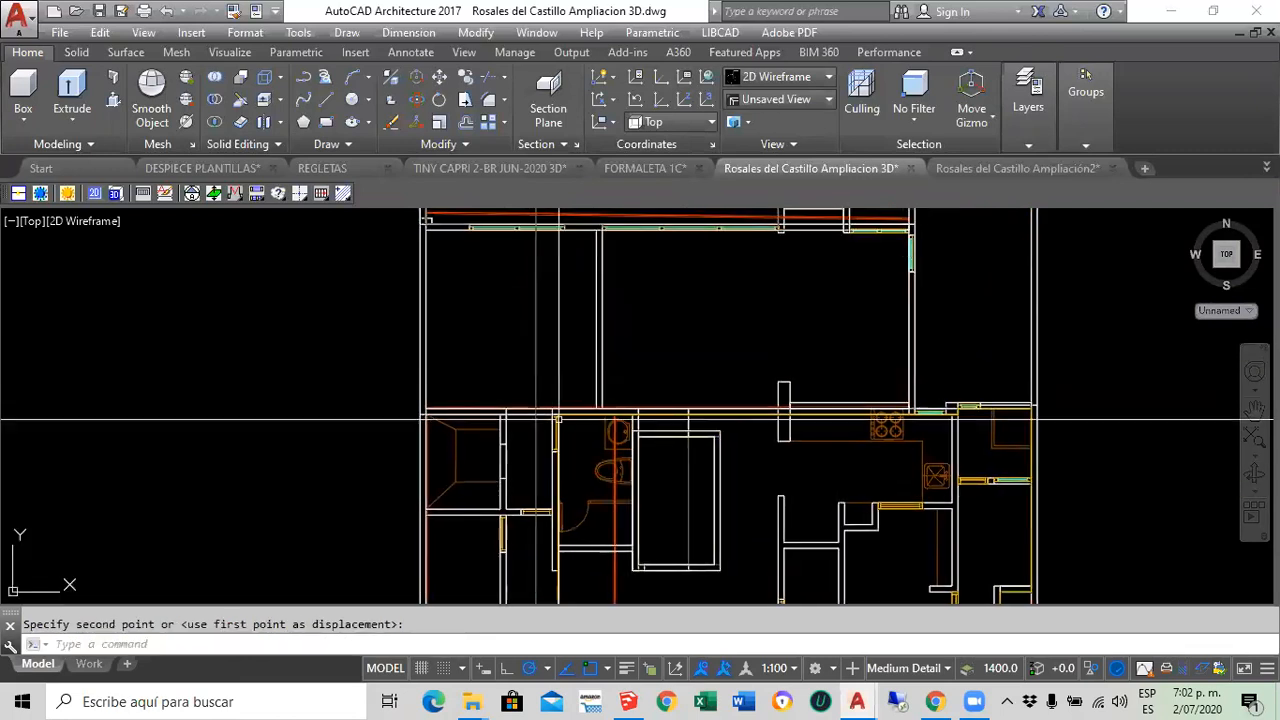
Generate a second longitudinal 2D section as a new block and insert it below the first longitudinal section at default scale
{"action": "scroll", "coordinate": [545, 285], "scroll_direction": "down", "scroll_amount": 10}
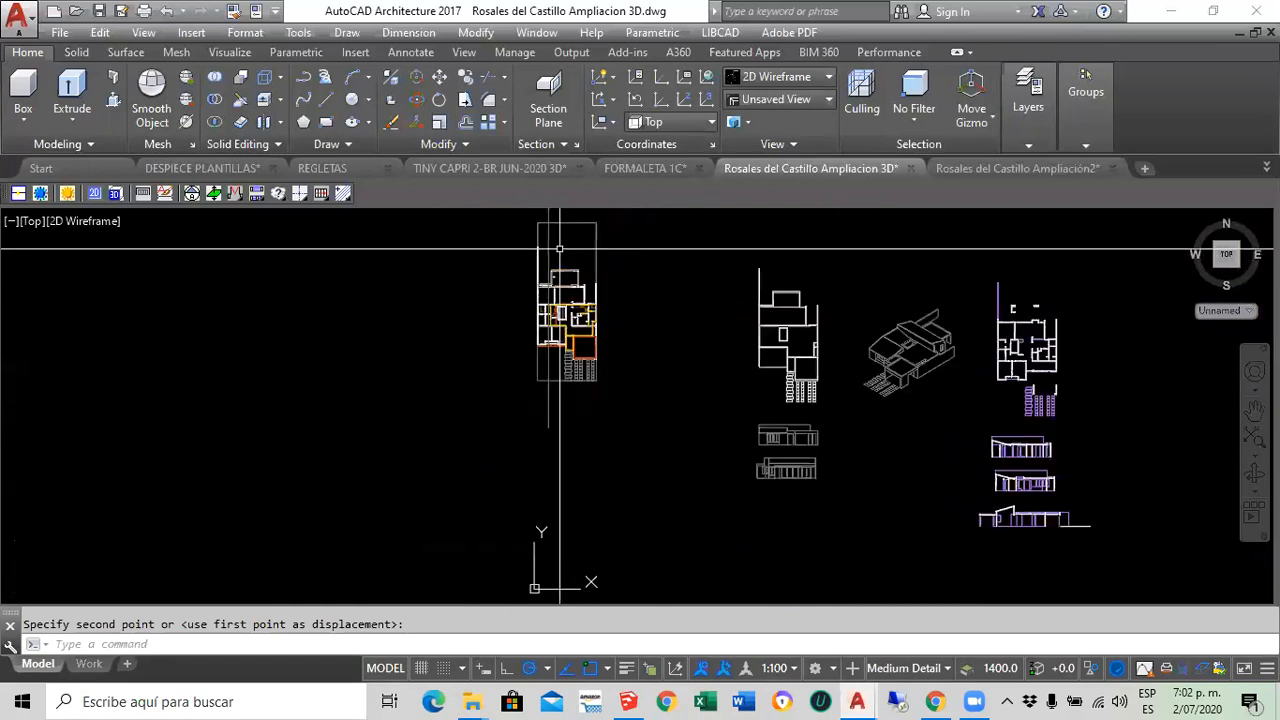
{"action": "left_click", "coordinate": [549, 405]}
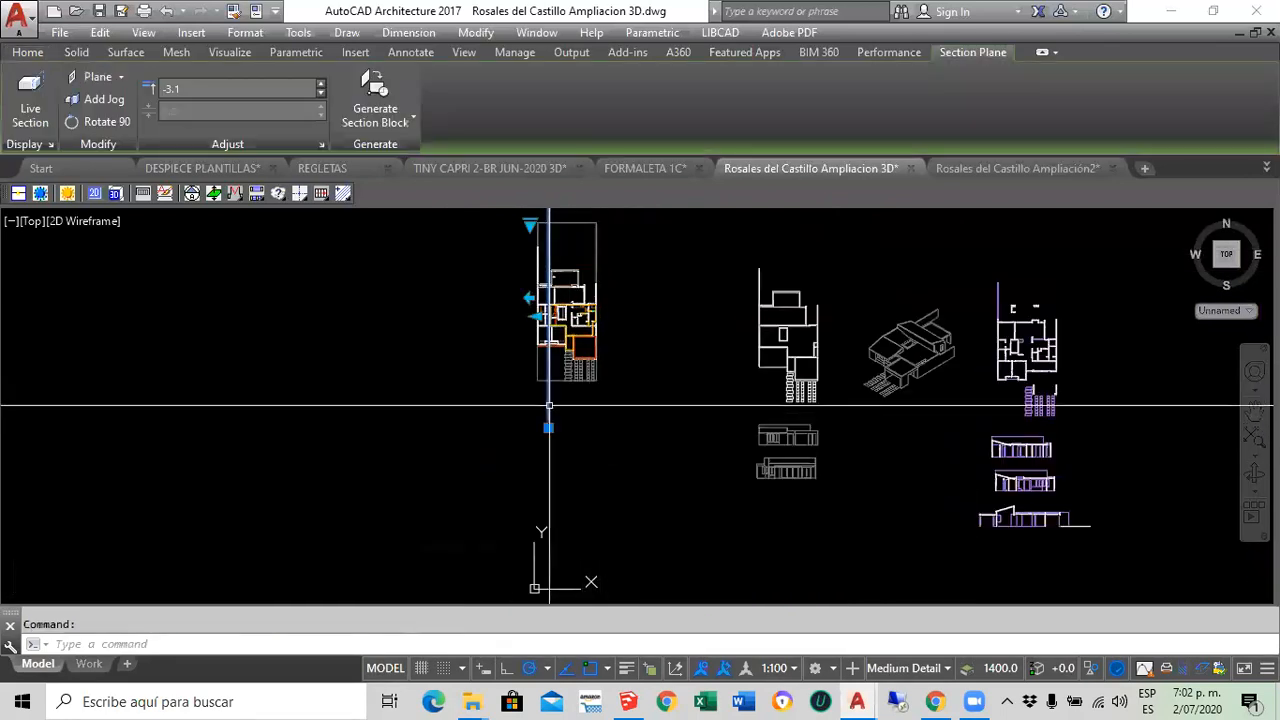
{"action": "left_click", "coordinate": [375, 95]}
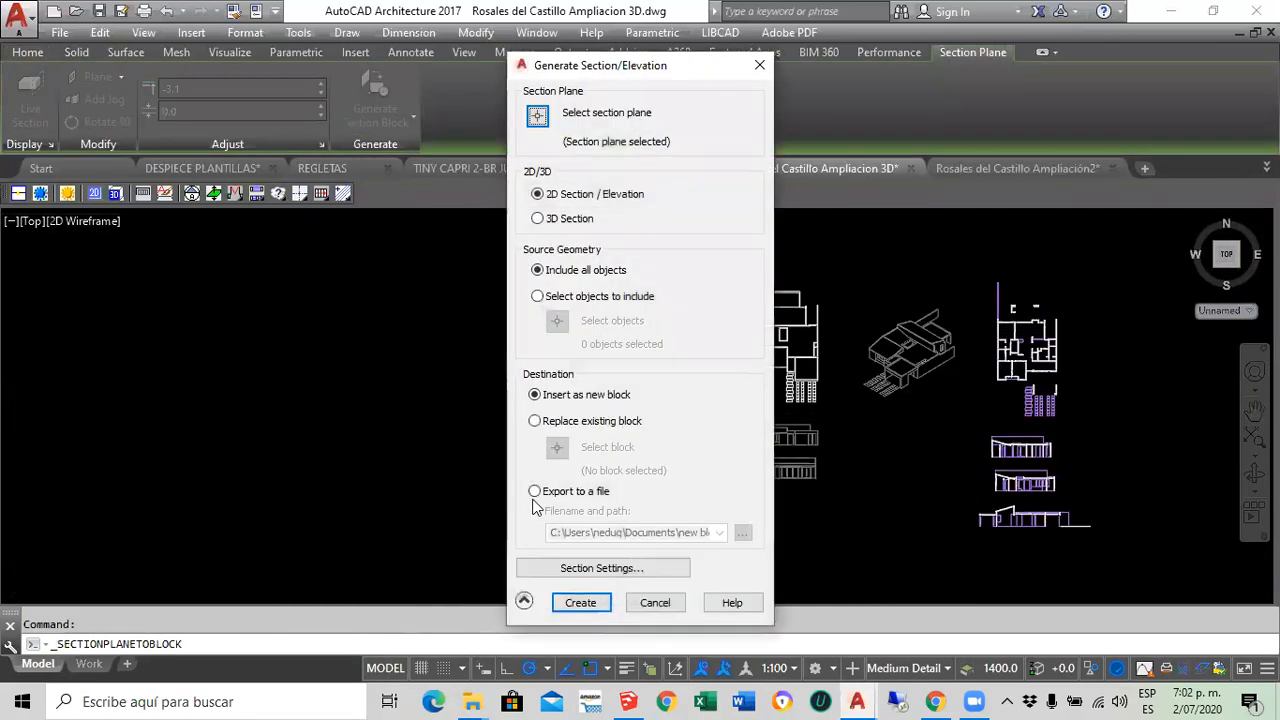
{"action": "left_click", "coordinate": [599, 600]}
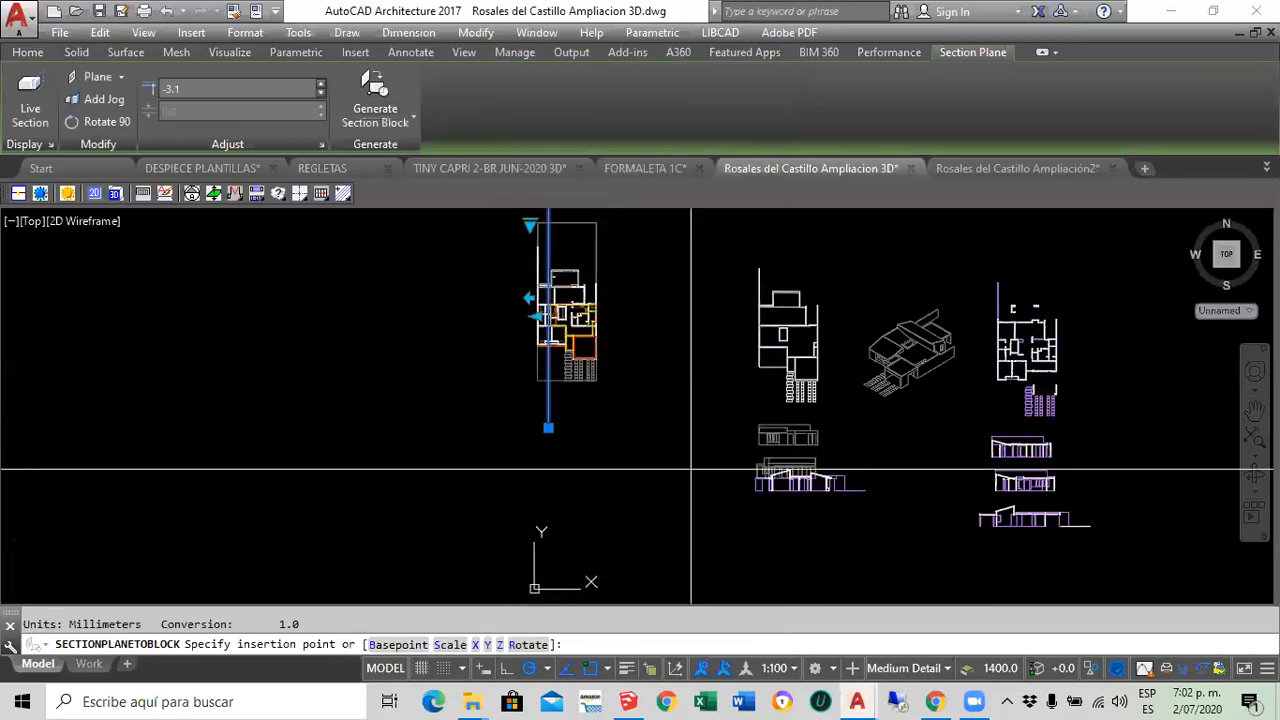
{"action": "scroll", "coordinate": [903, 563], "scroll_direction": "up", "scroll_amount": 4}
{"action": "left_click", "coordinate": [658, 344]}
{"action": "key", "text": "Return"}
{"action": "key", "text": "Escape"}
Inspect the new longitudinal section's sloped roofs and cut walls, and review the whole set of generated plans, elevations and sections
{"action": "scroll", "coordinate": [857, 374], "scroll_direction": "up", "scroll_amount": 4}
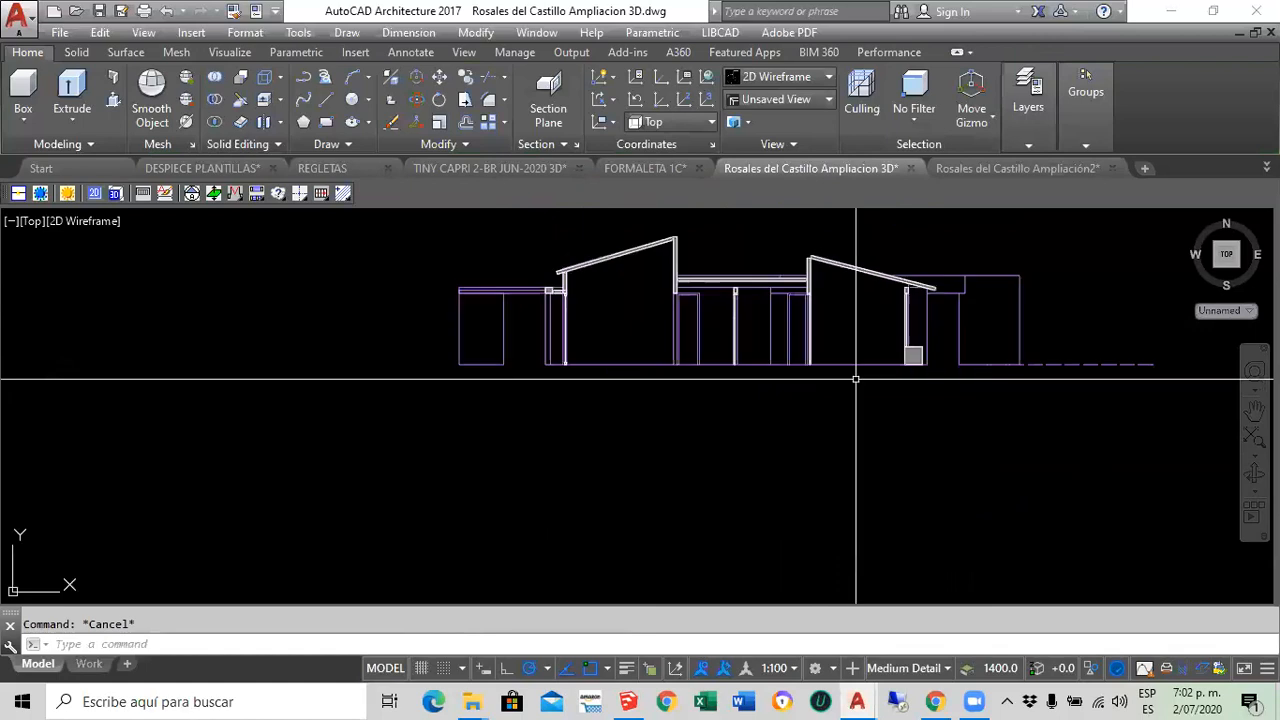
{"action": "scroll", "coordinate": [949, 277], "scroll_direction": "up", "scroll_amount": 4}
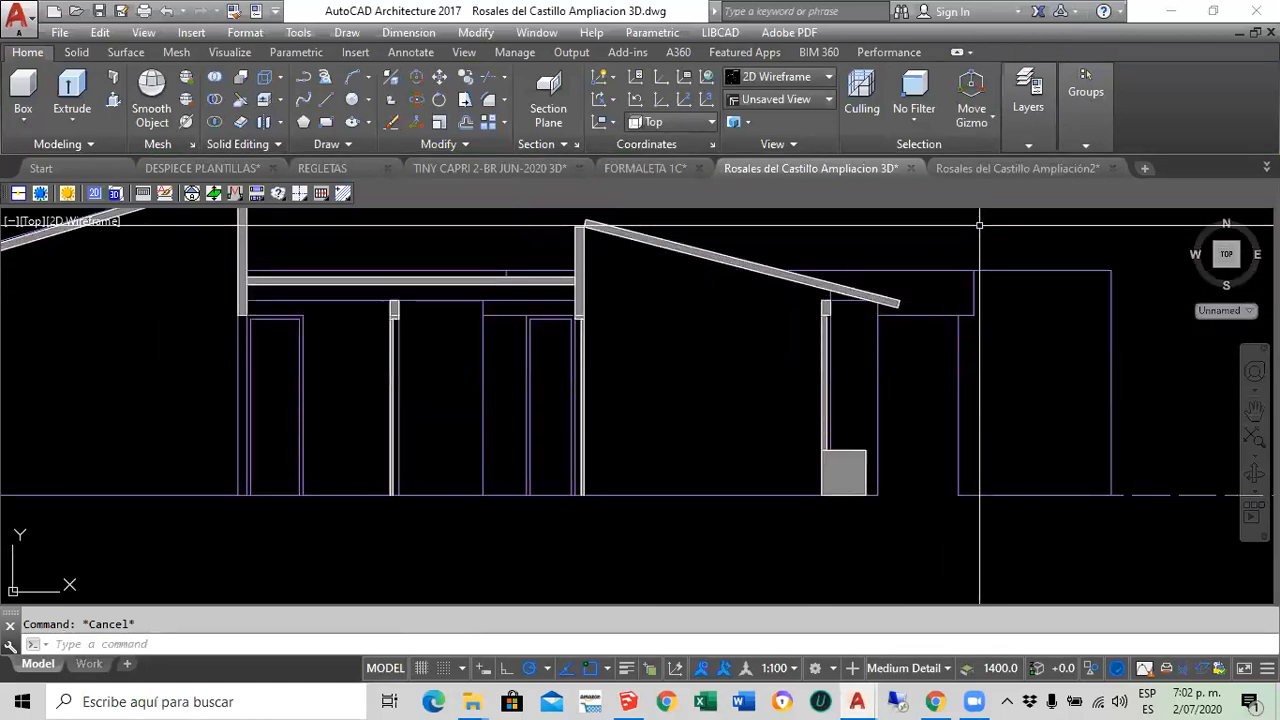
{"action": "scroll", "coordinate": [974, 397], "scroll_direction": "down", "scroll_amount": 5}
{"action": "scroll", "coordinate": [814, 463], "scroll_direction": "down", "scroll_amount": 2}
{"action": "scroll", "coordinate": [882, 420], "scroll_direction": "down", "scroll_amount": 1}
{"action": "scroll", "coordinate": [806, 464], "scroll_direction": "down", "scroll_amount": 1}
{"action": "scroll", "coordinate": [804, 460], "scroll_direction": "down", "scroll_amount": 2}
{"action": "scroll", "coordinate": [806, 458], "scroll_direction": "up", "scroll_amount": 2}
{"action": "middle_click_drag", "start_coordinate": [852, 411], "coordinate": [855, 514]}
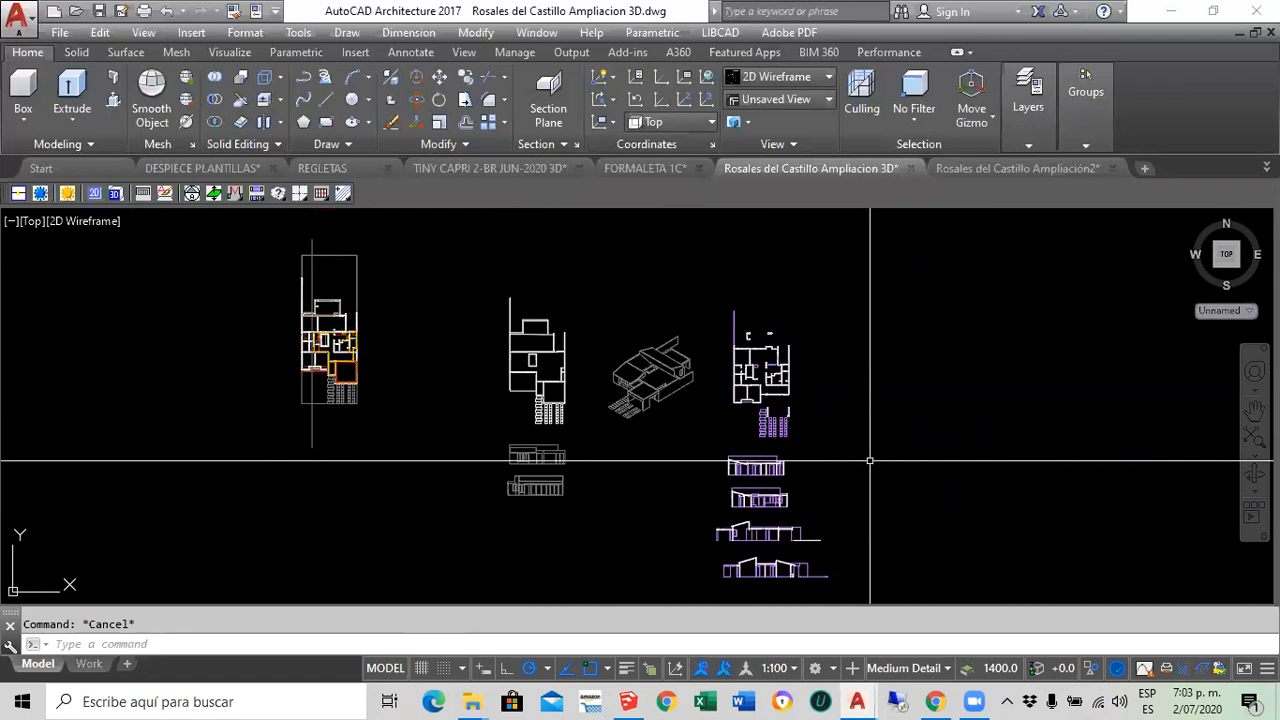
Switch to the TINY CAPRI 2-BR JUN-2020 3D drawing and examine the isometric wireframe of the vaulted house around its entrance
{"action": "left_click", "coordinate": [523, 169]}
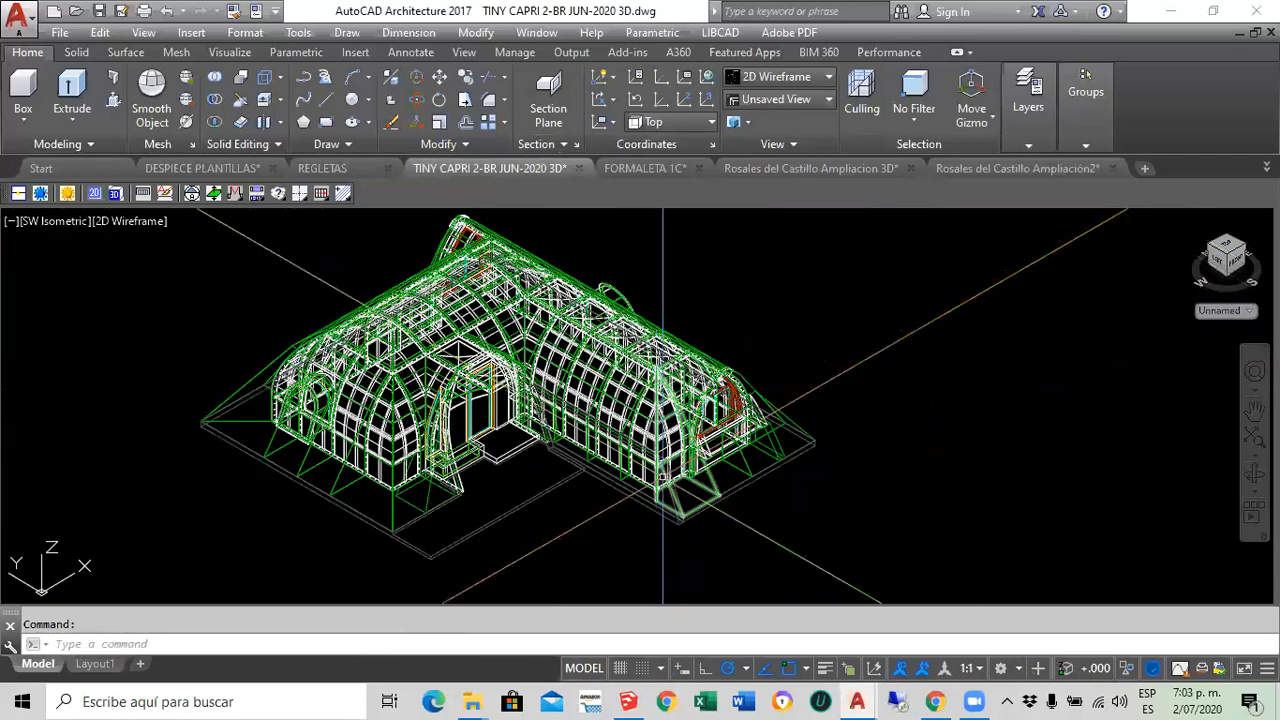
{"action": "middle_click_drag", "start_coordinate": [663, 477], "coordinate": [706, 447]}
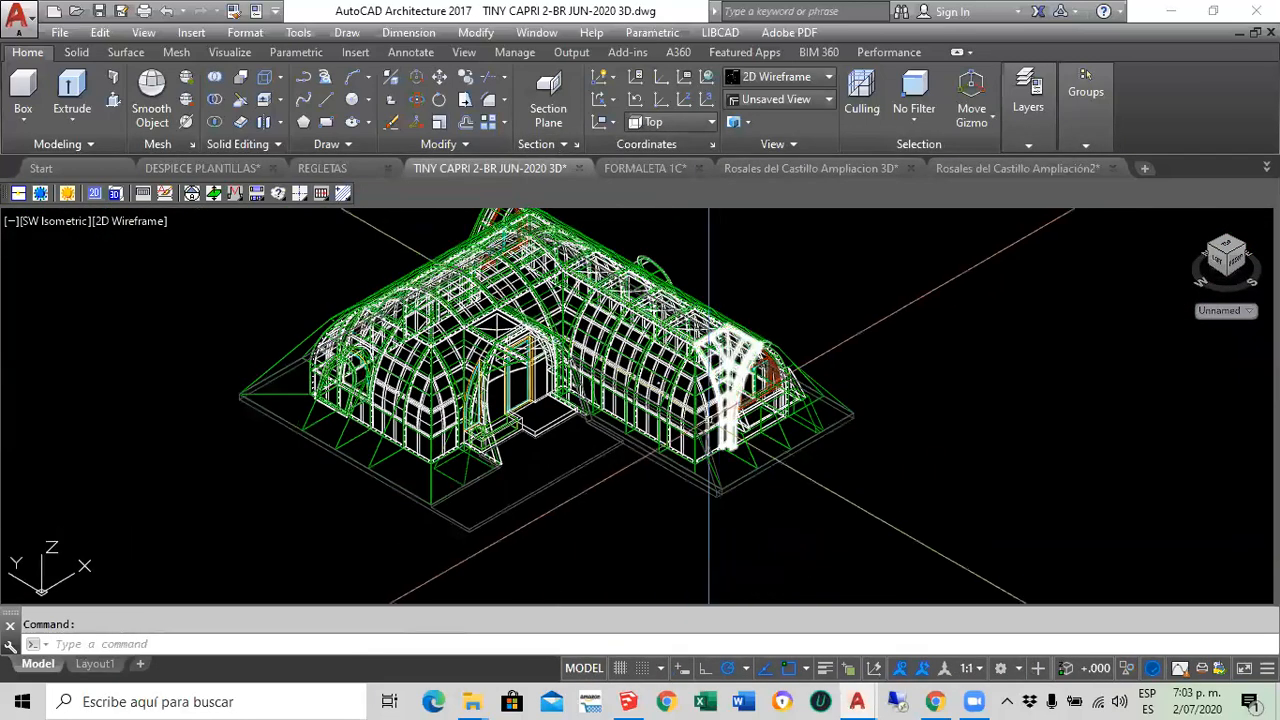
{"action": "scroll", "coordinate": [674, 468], "scroll_direction": "down", "scroll_amount": 2}
{"action": "middle_click_drag", "start_coordinate": [627, 521], "coordinate": [696, 536]}
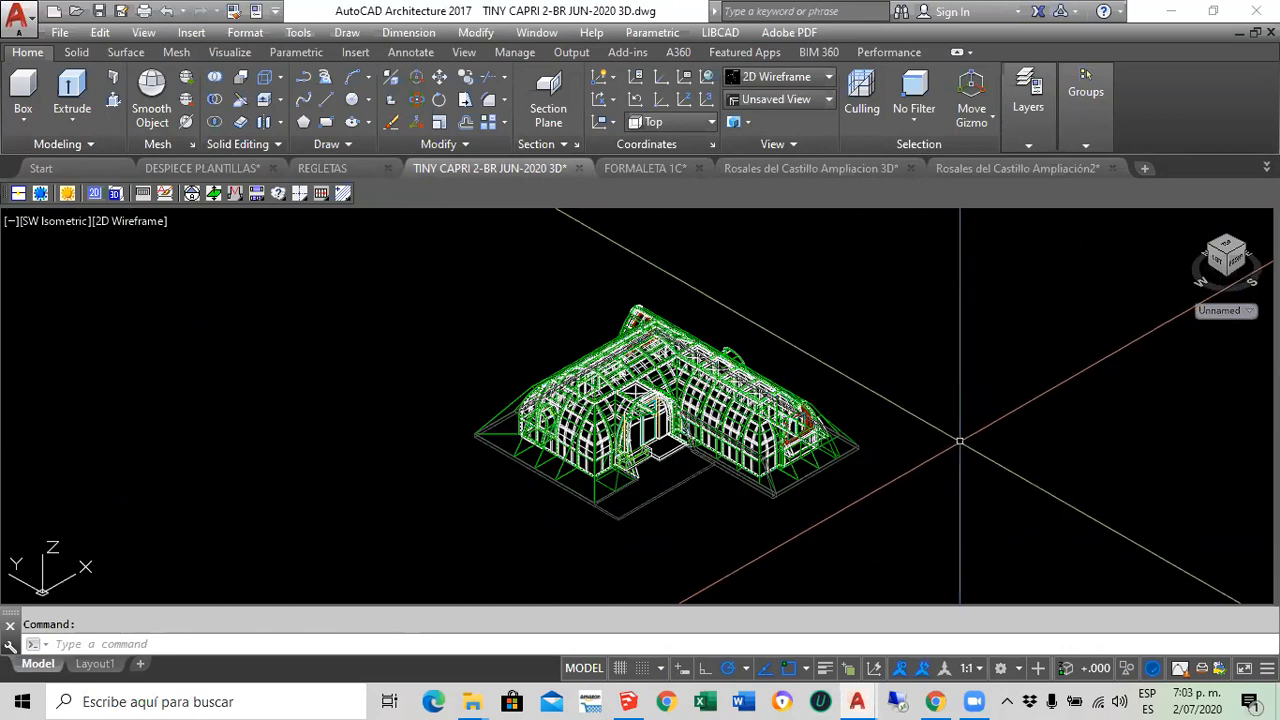
{"action": "scroll", "coordinate": [684, 526], "scroll_direction": "up", "scroll_amount": 2}
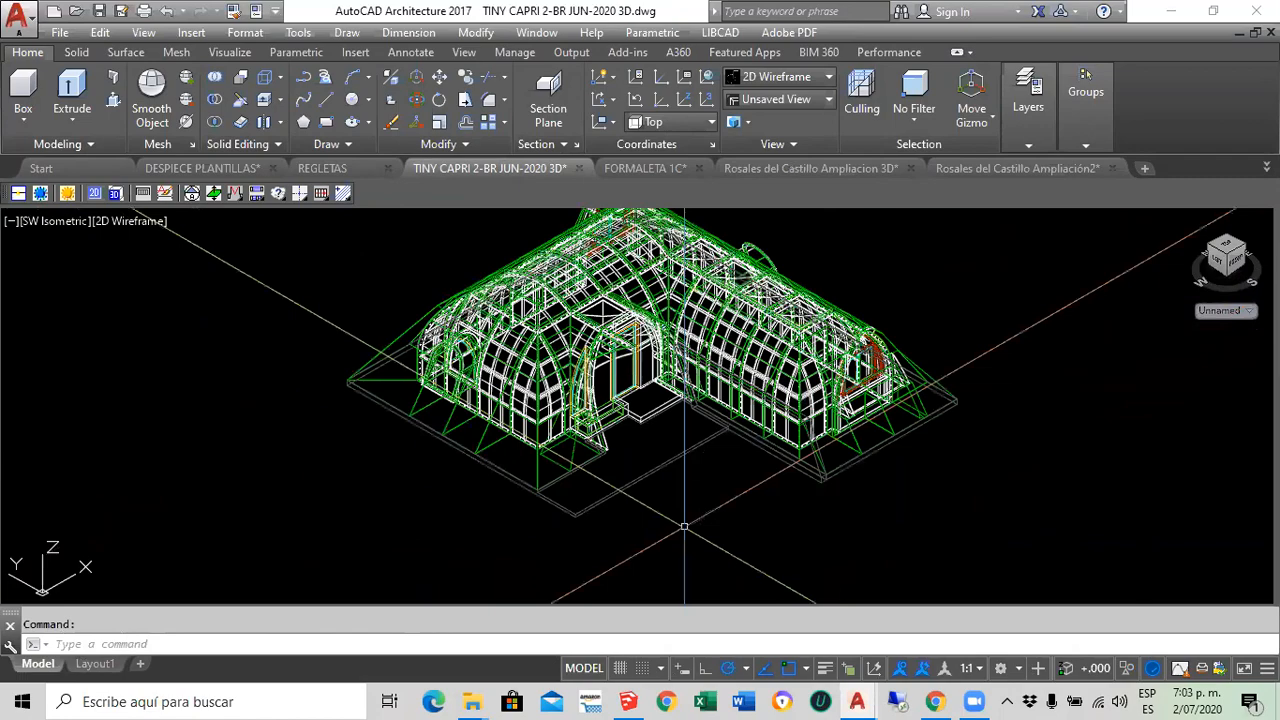
{"action": "scroll", "coordinate": [555, 408], "scroll_direction": "up", "scroll_amount": 4}
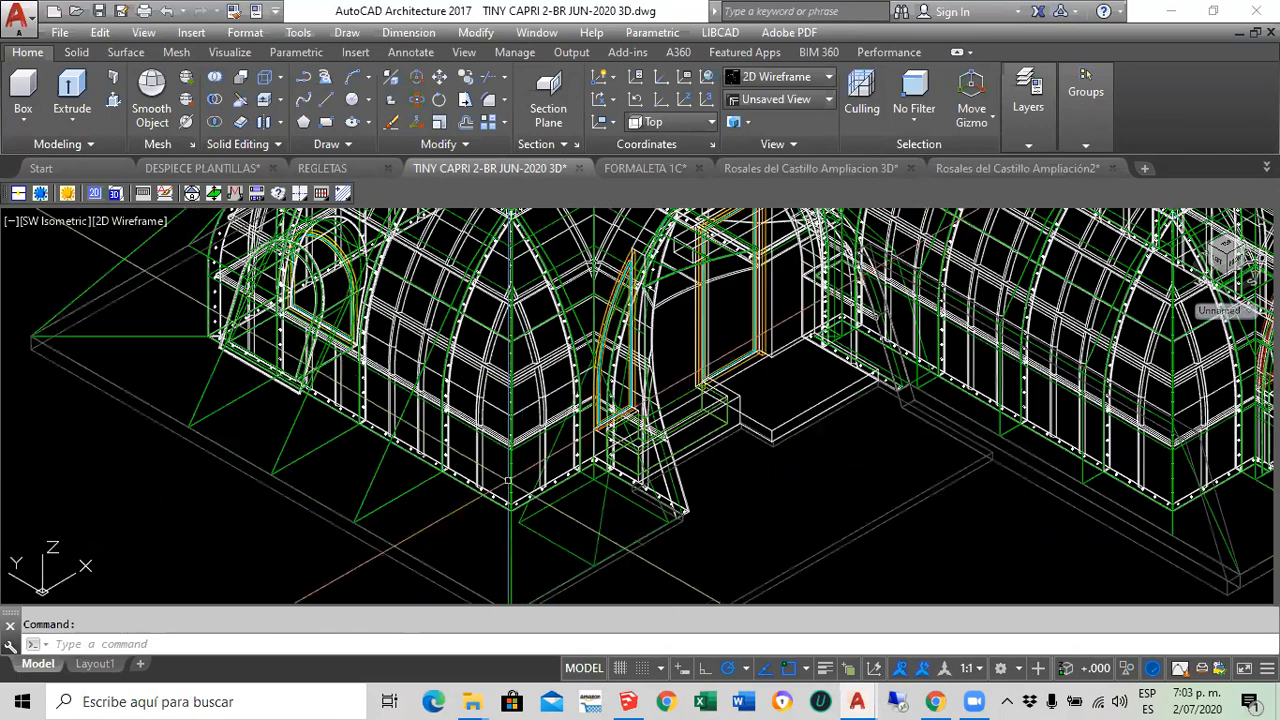
Freeze the GRASS layer by picking one of the green lines around the vaulted house
{"action": "middle_click_drag", "start_coordinate": [480, 319], "coordinate": [458, 339]}
{"action": "scroll", "coordinate": [468, 333], "scroll_direction": "down", "scroll_amount": 3}
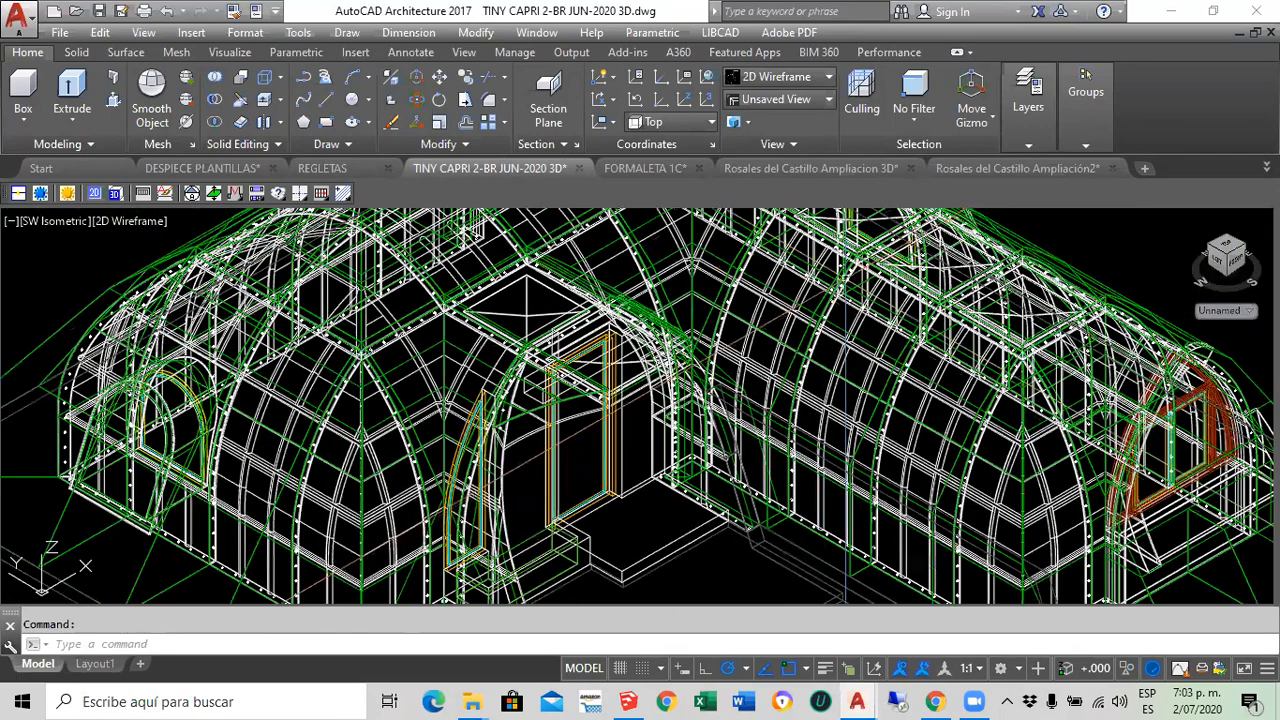
{"action": "scroll", "coordinate": [663, 430], "scroll_direction": "down", "scroll_amount": 5}
{"action": "scroll", "coordinate": [663, 430], "scroll_direction": "down", "scroll_amount": 2}
{"action": "scroll", "coordinate": [699, 417], "scroll_direction": "up", "scroll_amount": 4}
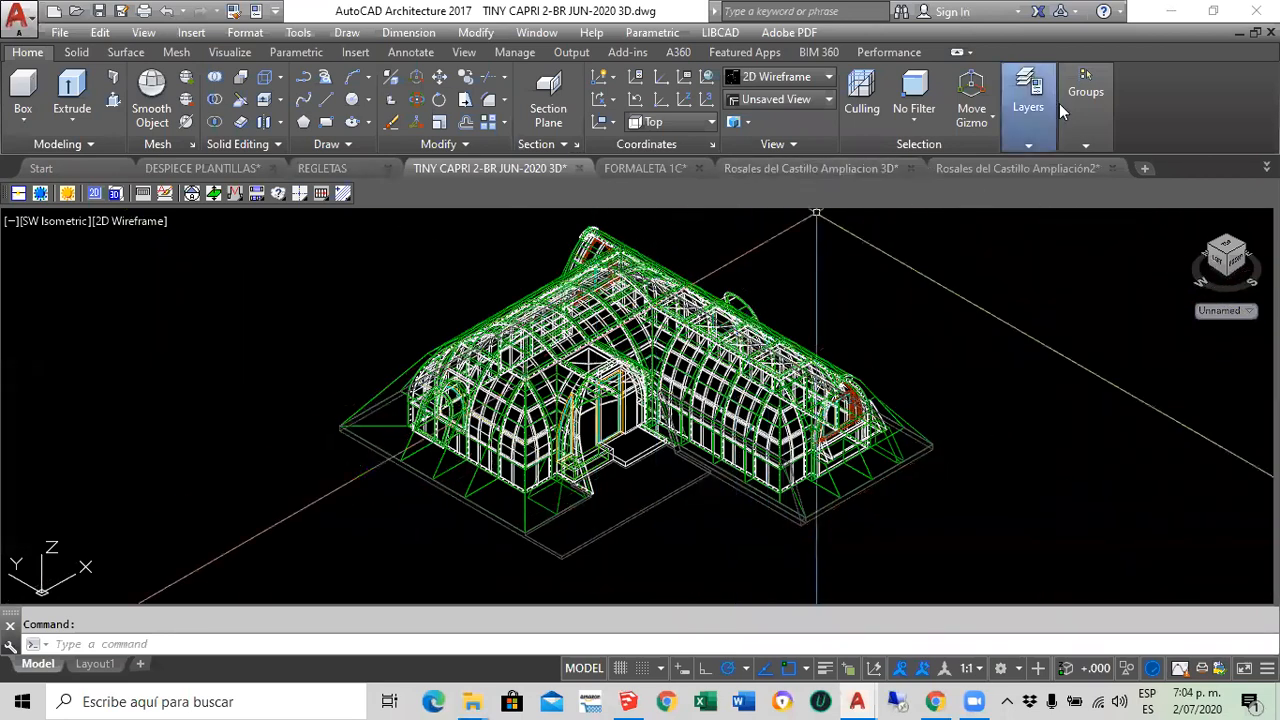
{"action": "left_click", "coordinate": [1028, 100]}
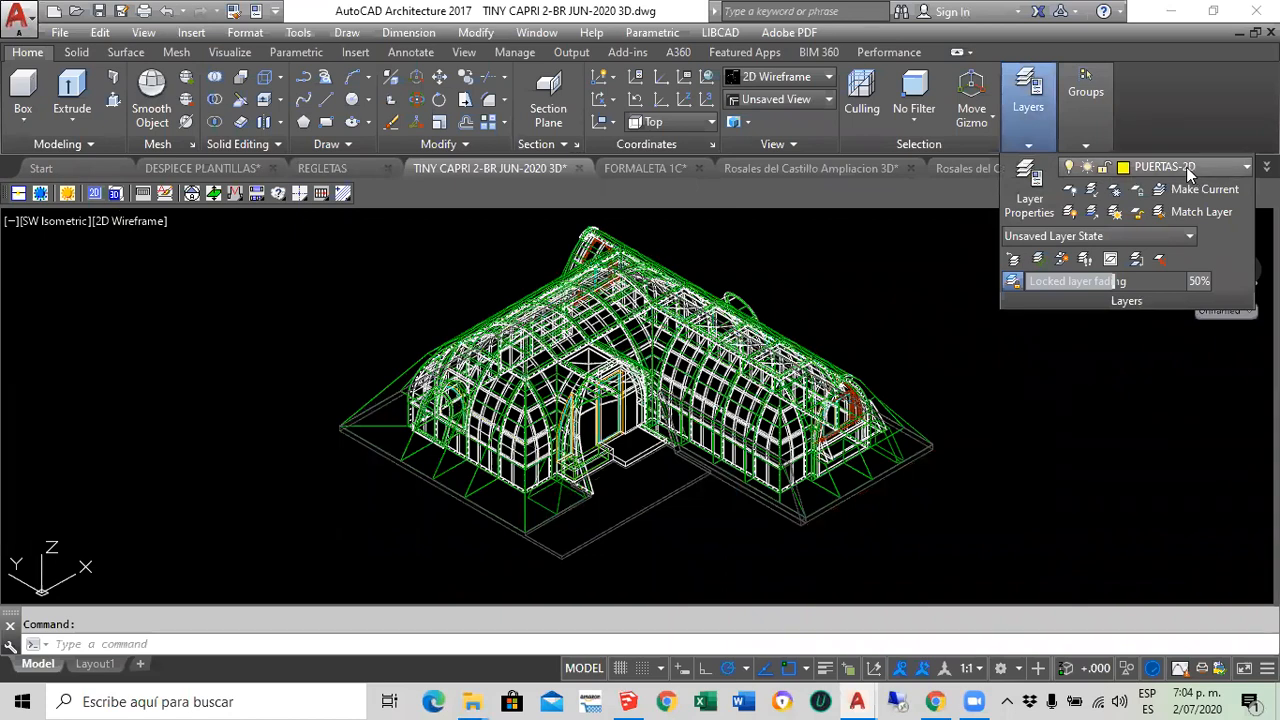
{"action": "left_click", "coordinate": [1060, 258]}
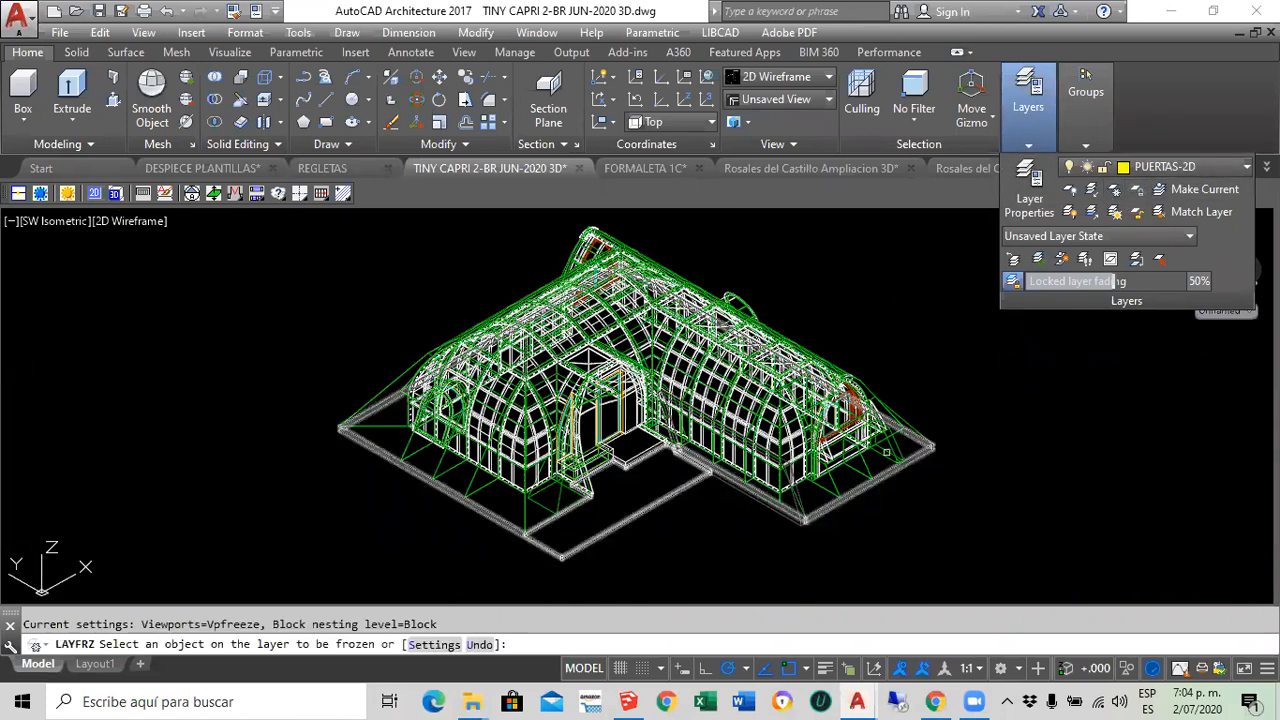
{"action": "left_click", "coordinate": [866, 474]}
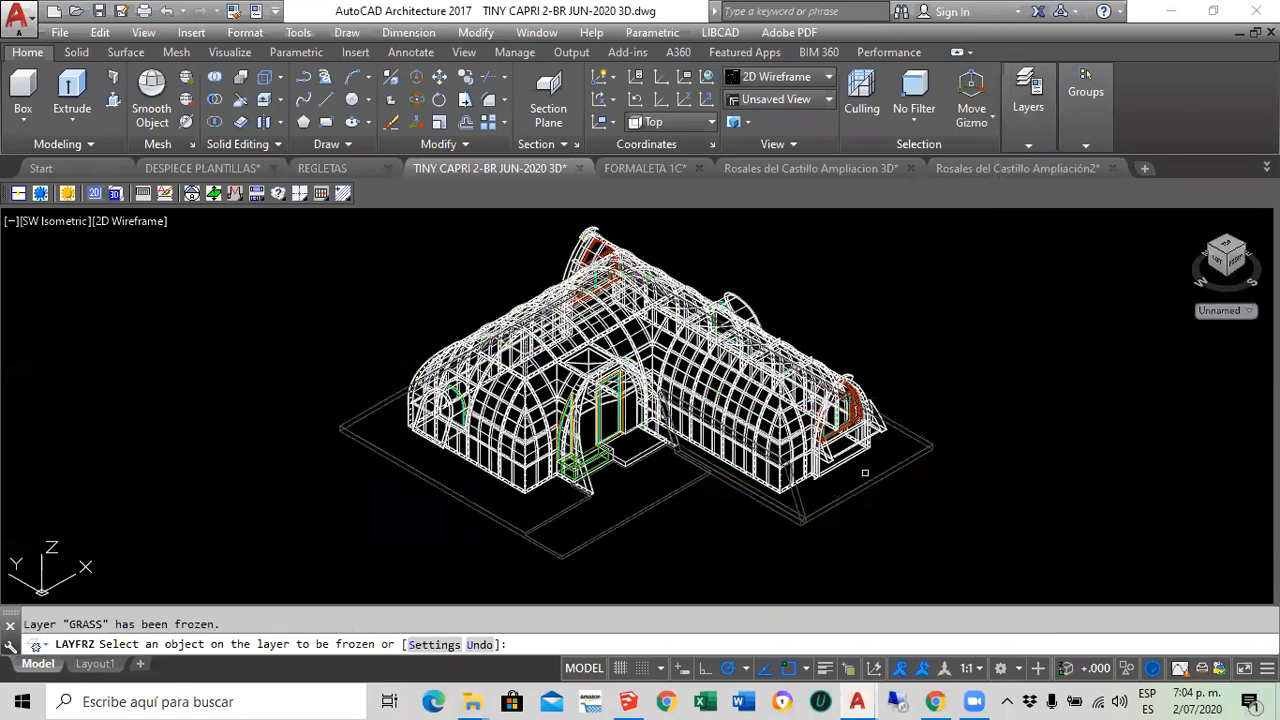
{"action": "key", "text": "Return"}
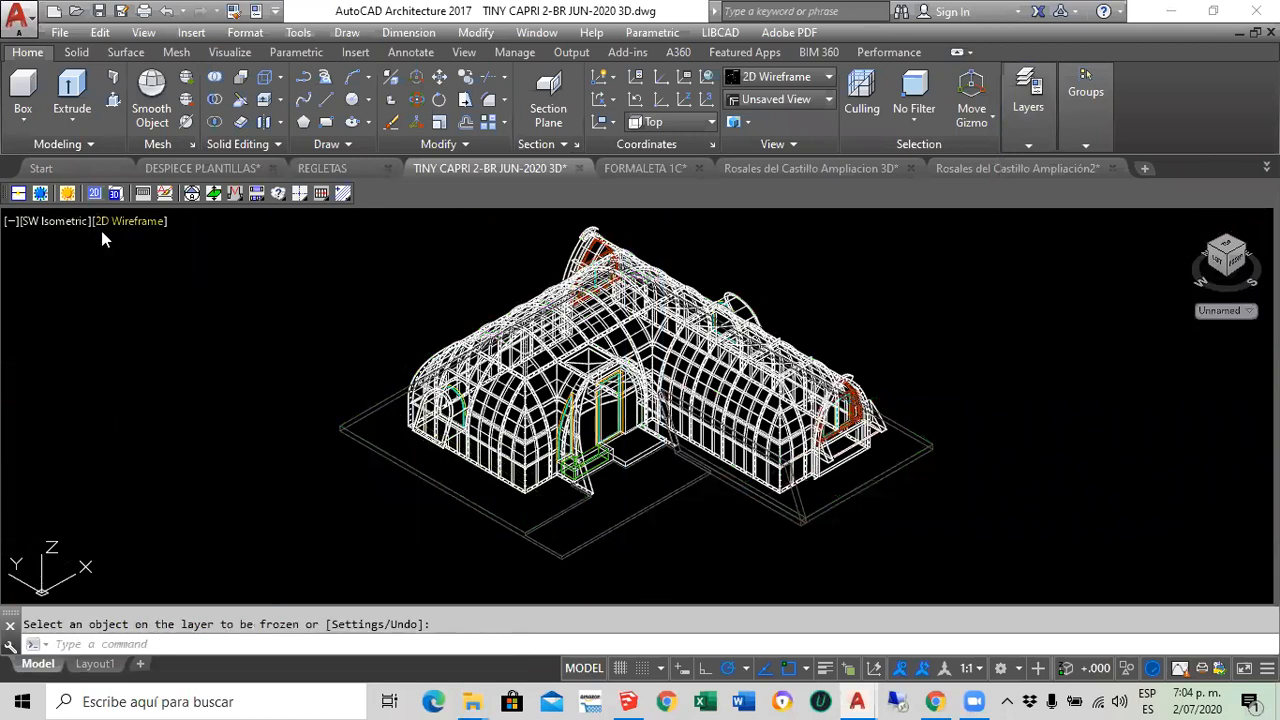
Flatten the house's Top view into a new 2D block with Flatshot and insert it at default scale
{"action": "left_click", "coordinate": [51, 227]}
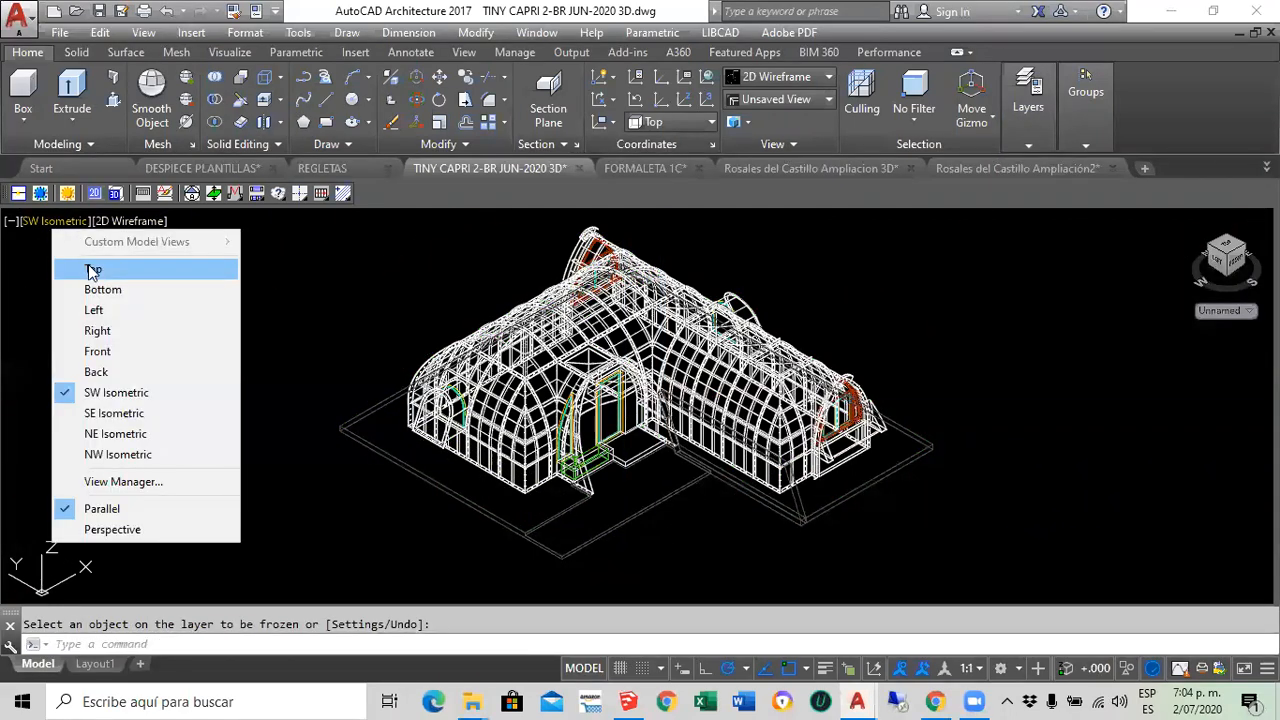
{"action": "left_click", "coordinate": [91, 269]}
{"action": "scroll", "coordinate": [283, 295], "scroll_direction": "down", "scroll_amount": 2}
{"action": "middle_click_drag", "start_coordinate": [683, 387], "coordinate": [722, 431]}
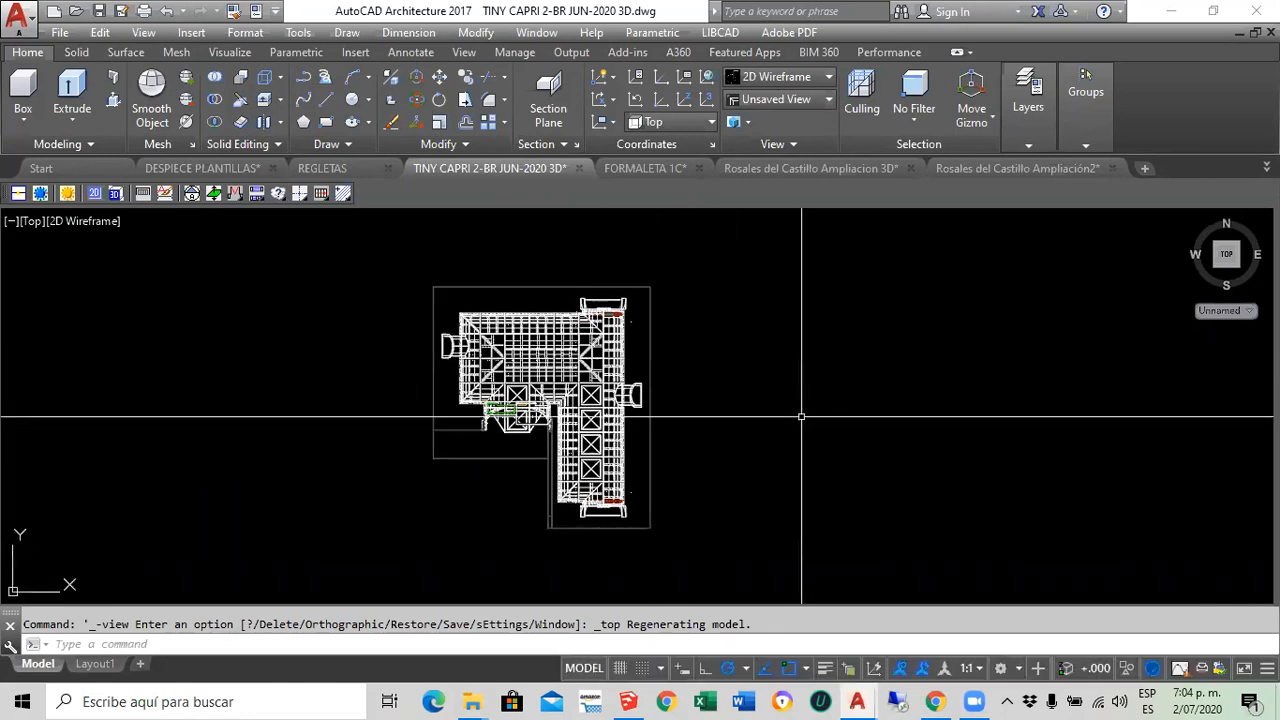
{"action": "left_click", "coordinate": [549, 143]}
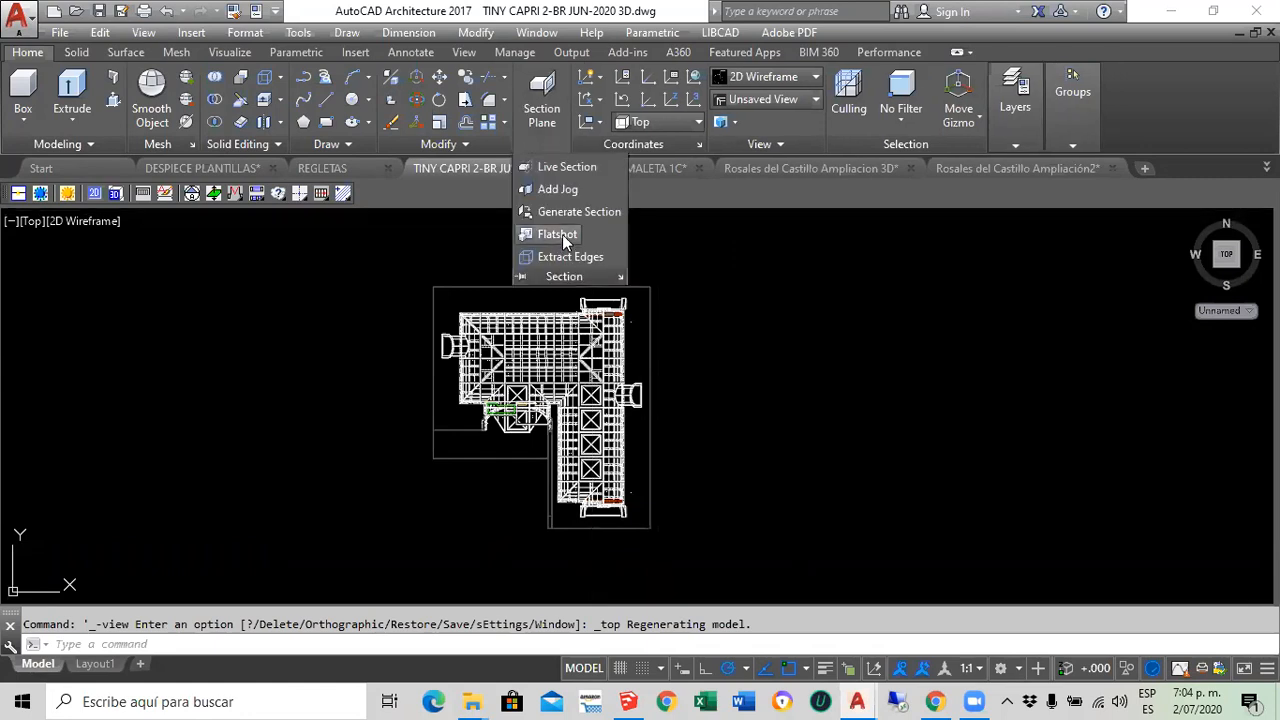
{"action": "left_click", "coordinate": [559, 234]}
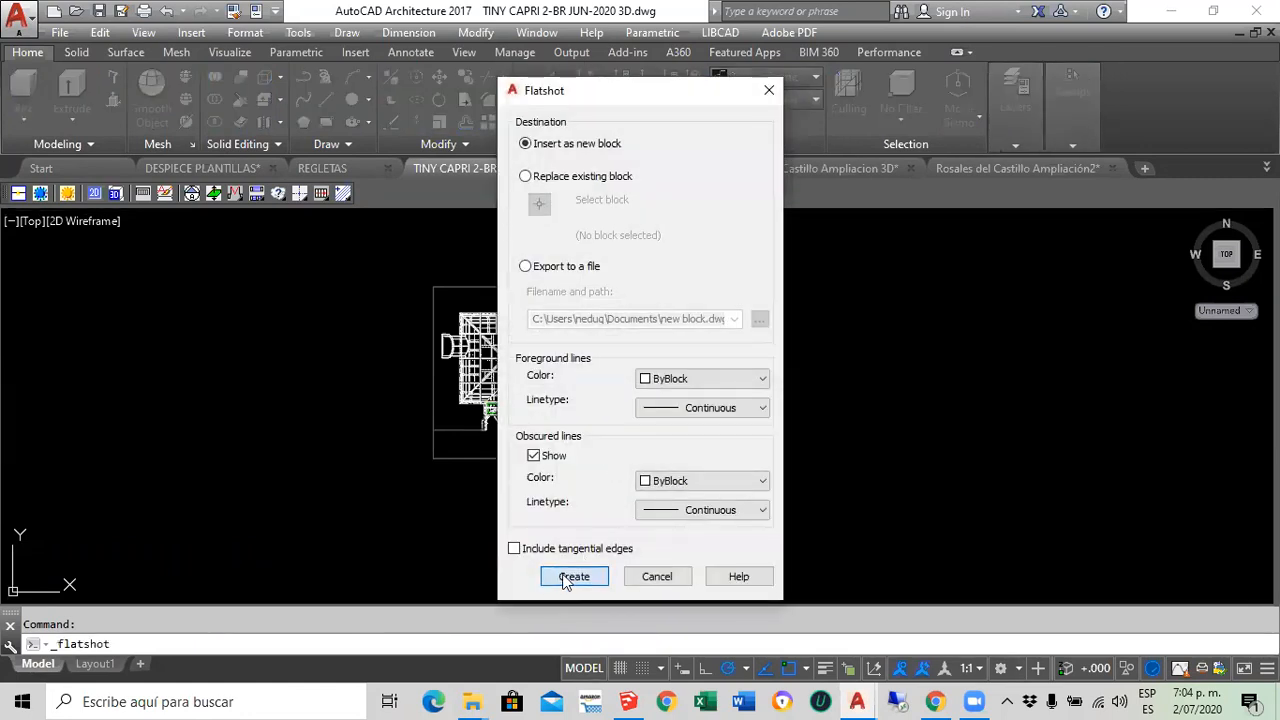
{"action": "left_click", "coordinate": [562, 576]}
{"action": "scroll", "coordinate": [757, 418], "scroll_direction": "down", "scroll_amount": 4}
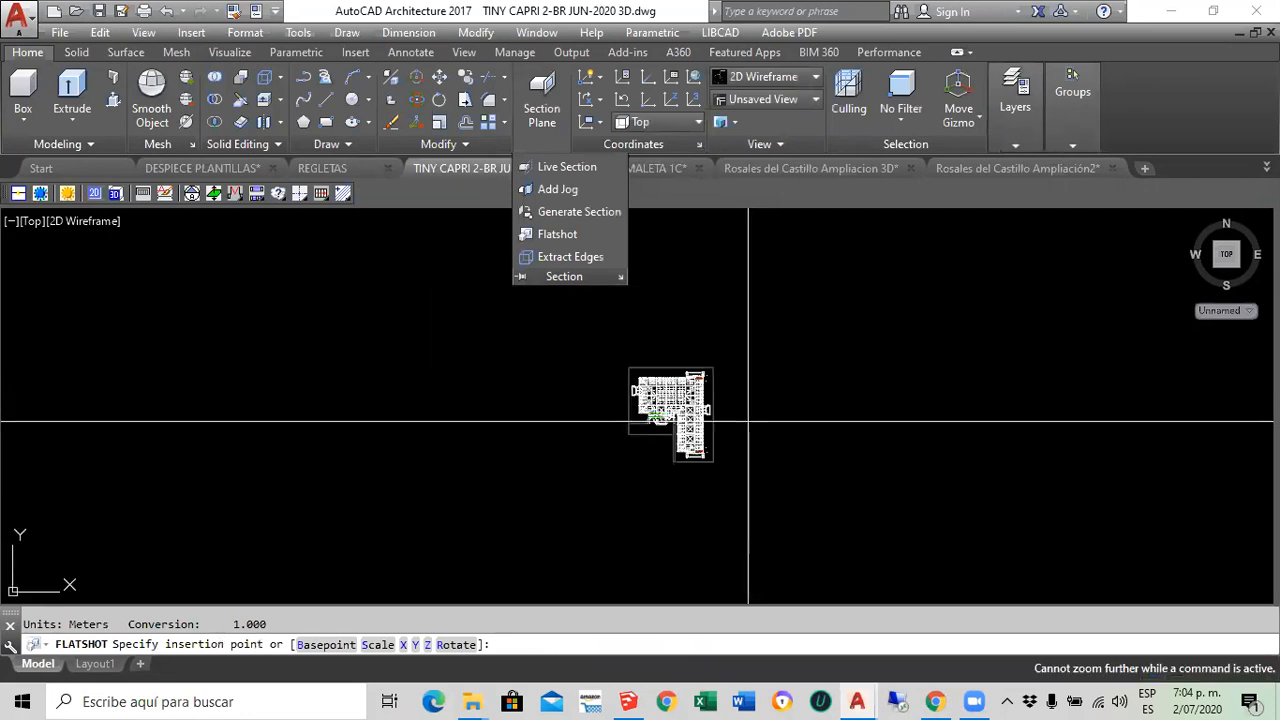
{"action": "key", "text": "Return"}
{"action": "key", "text": "Return"}
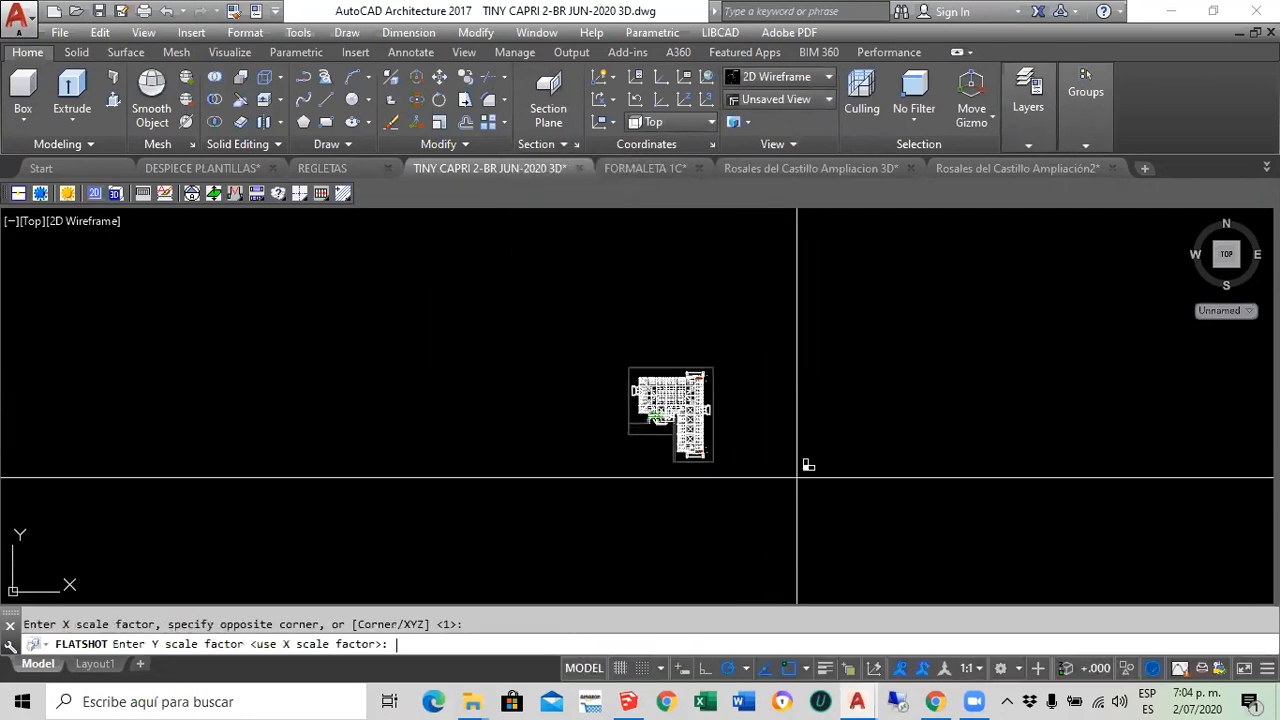
{"action": "key", "text": "Return"}
Move the distant yellow flattened plan block next to the 3D house model, just east of it
{"action": "middle_click", "coordinate": [789, 414]}
{"action": "middle_click", "coordinate": [789, 414]}
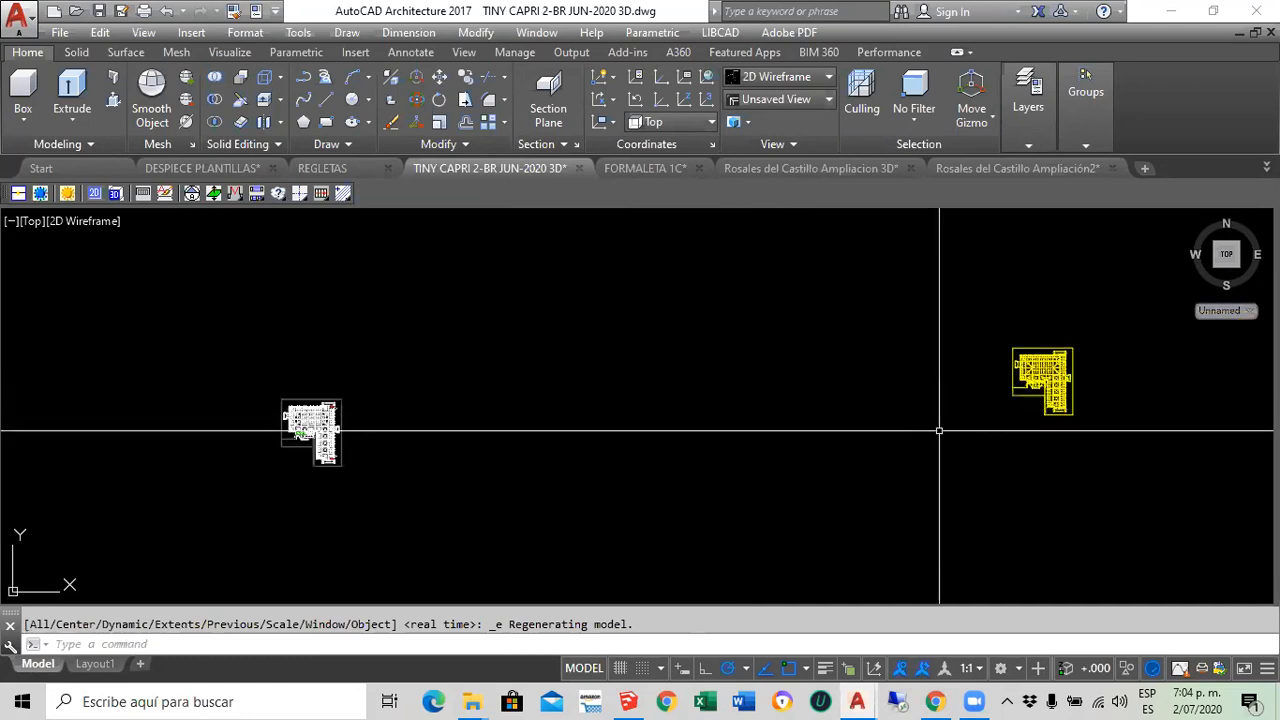
{"action": "type", "text": "m"}
{"action": "key", "text": "Return"}
{"action": "left_click", "coordinate": [1056, 385]}
{"action": "key", "text": "Return"}
{"action": "left_click", "coordinate": [1056, 385]}
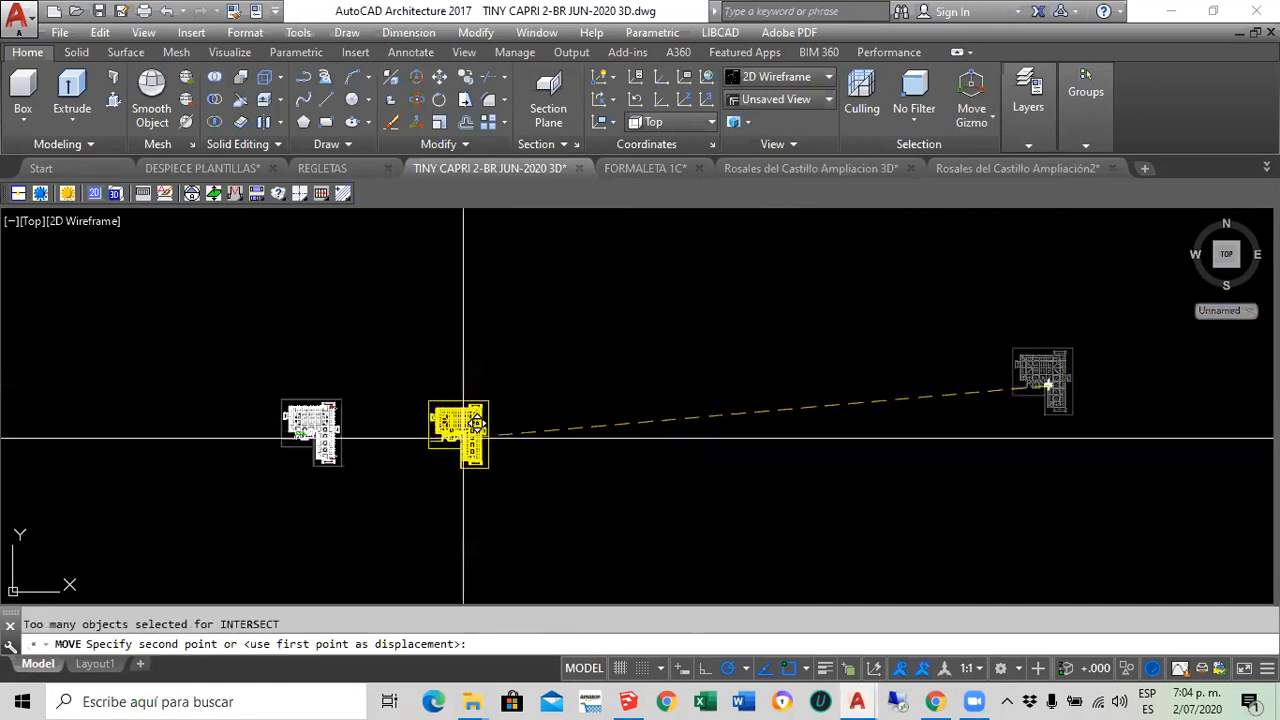
{"action": "left_click", "coordinate": [420, 405]}
Examine the yellow flattened roof plan's vault ribs and frame lines, and compare the block with the 3D model beside it
{"action": "scroll", "coordinate": [486, 367], "scroll_direction": "up", "scroll_amount": 7}
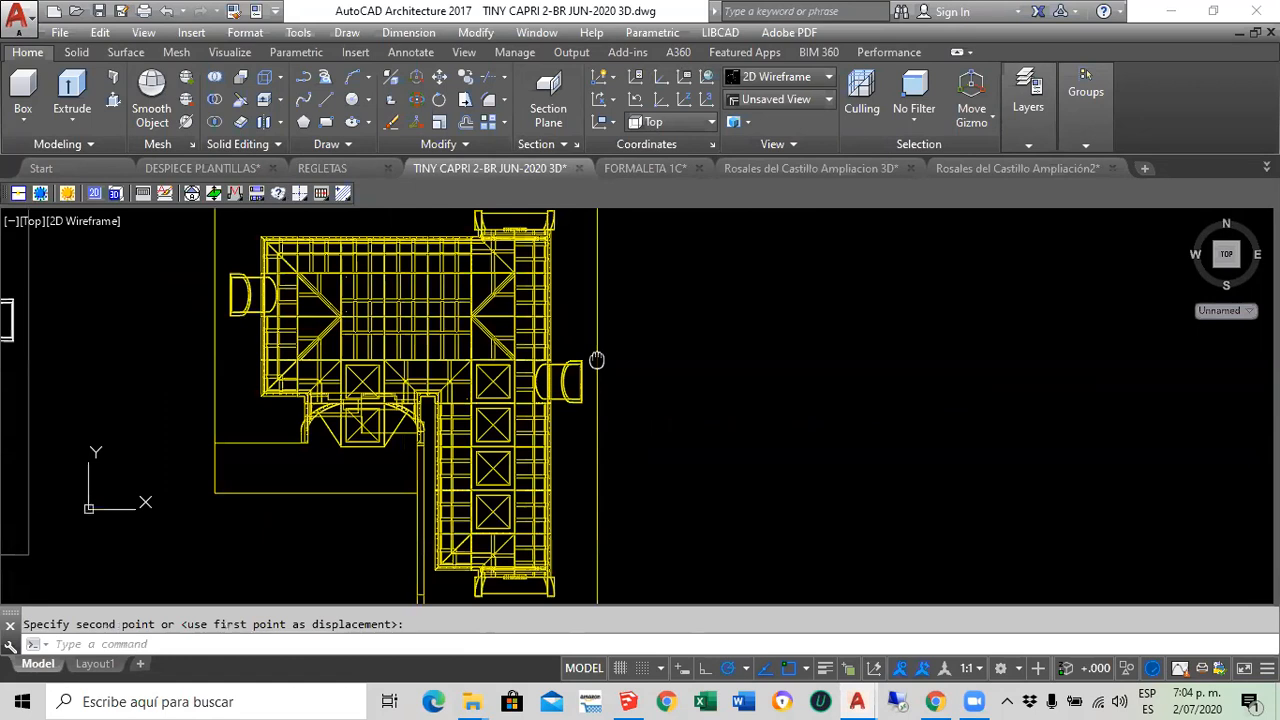
{"action": "scroll", "coordinate": [594, 360], "scroll_direction": "down", "scroll_amount": 5}
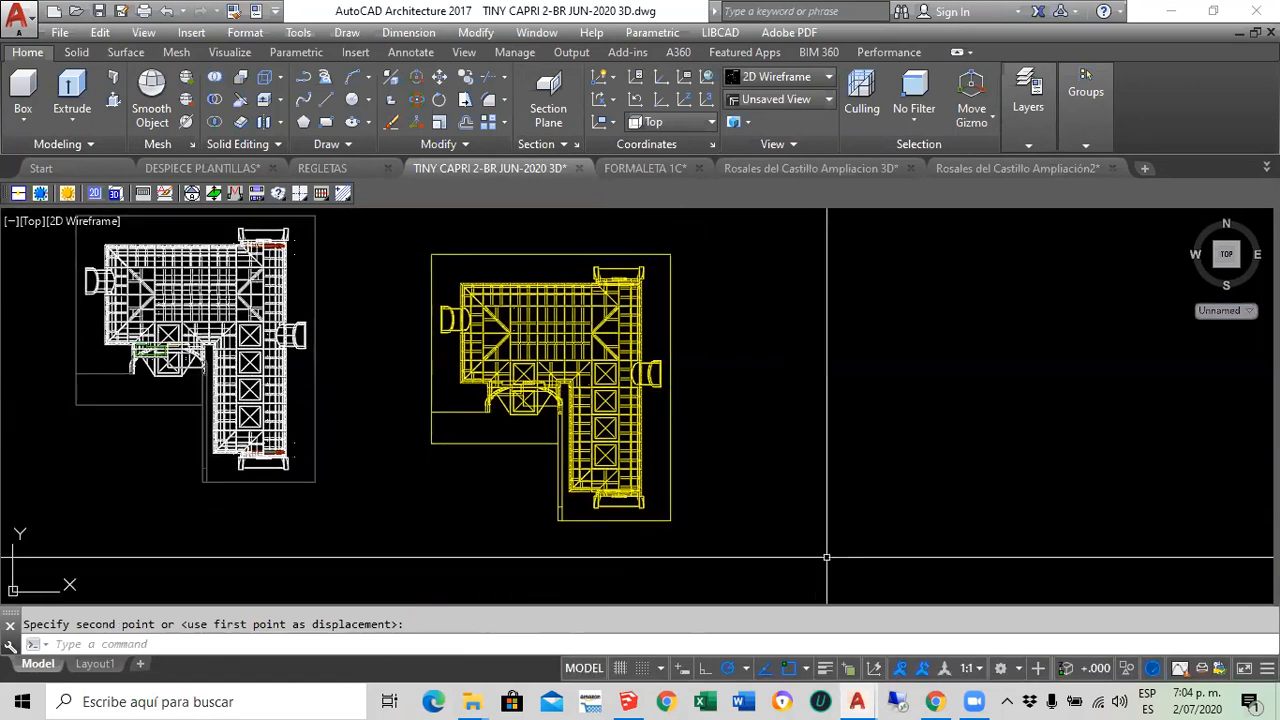
{"action": "scroll", "coordinate": [423, 272], "scroll_direction": "up", "scroll_amount": 3}
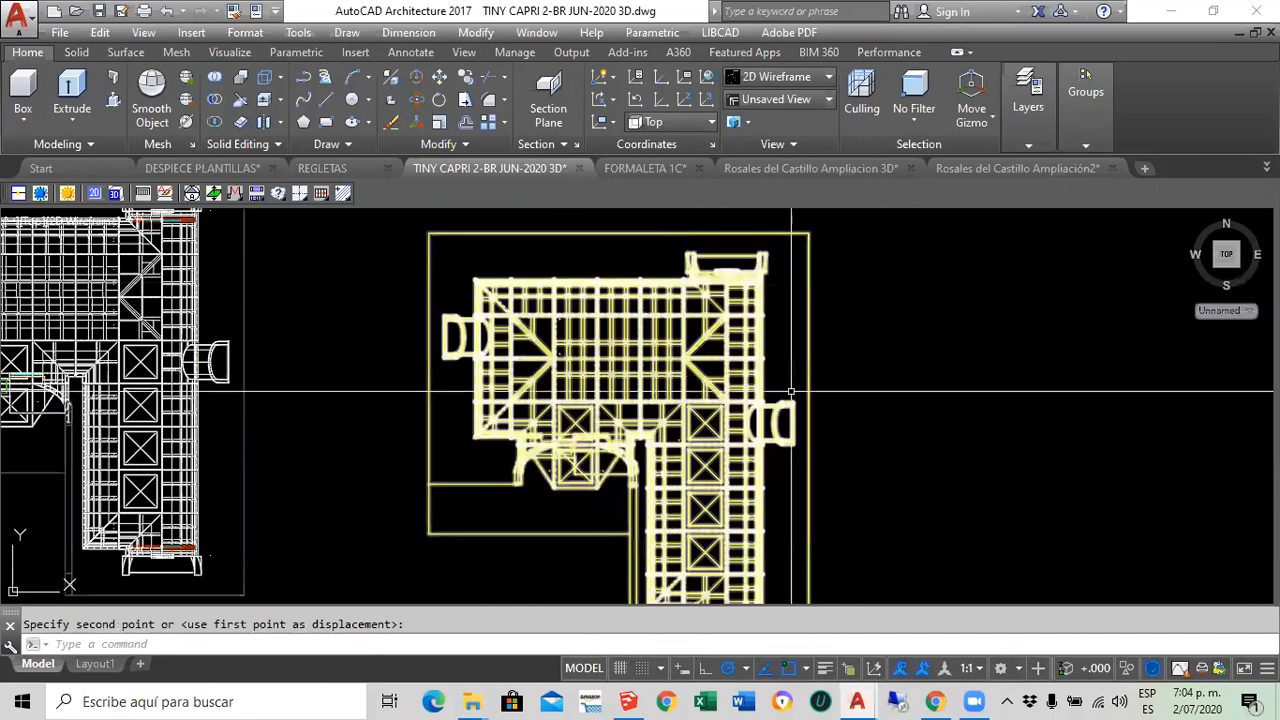
{"action": "scroll", "coordinate": [845, 325], "scroll_direction": "down", "scroll_amount": 2}
{"action": "scroll", "coordinate": [845, 325], "scroll_direction": "up", "scroll_amount": 2}
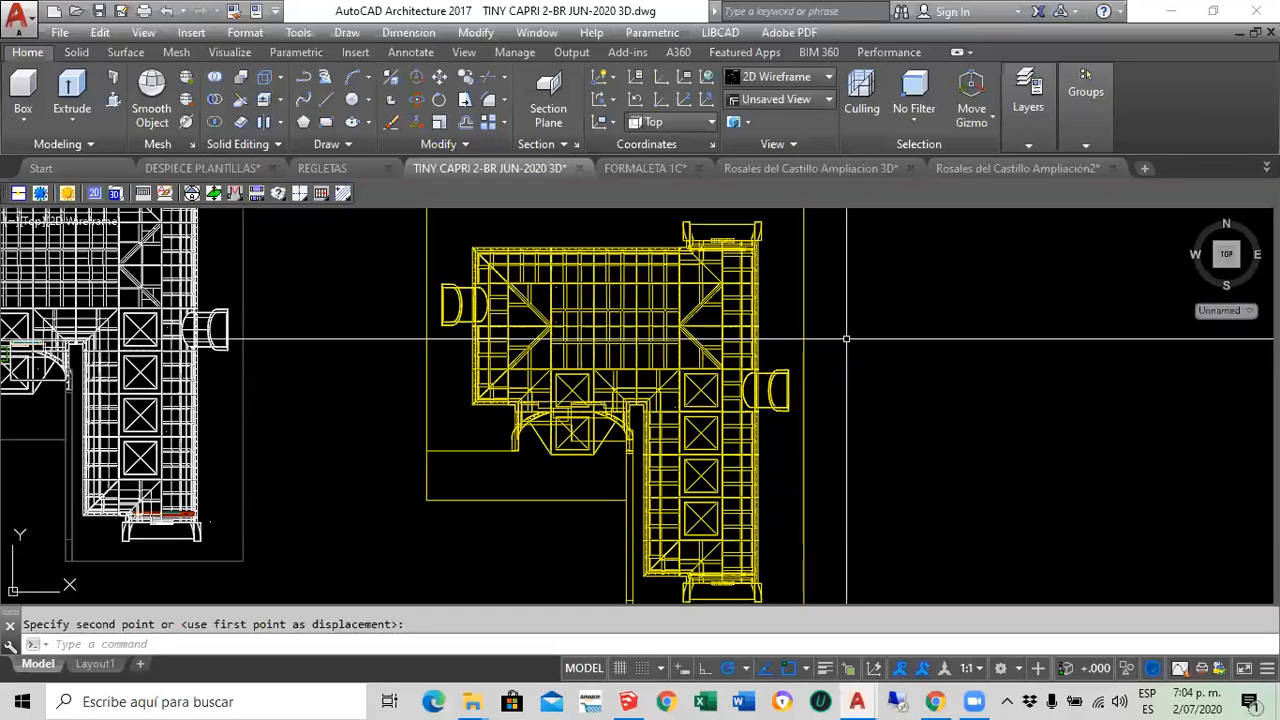
{"action": "scroll", "coordinate": [846, 340], "scroll_direction": "up", "scroll_amount": 3}
{"action": "scroll", "coordinate": [310, 452], "scroll_direction": "up", "scroll_amount": 2}
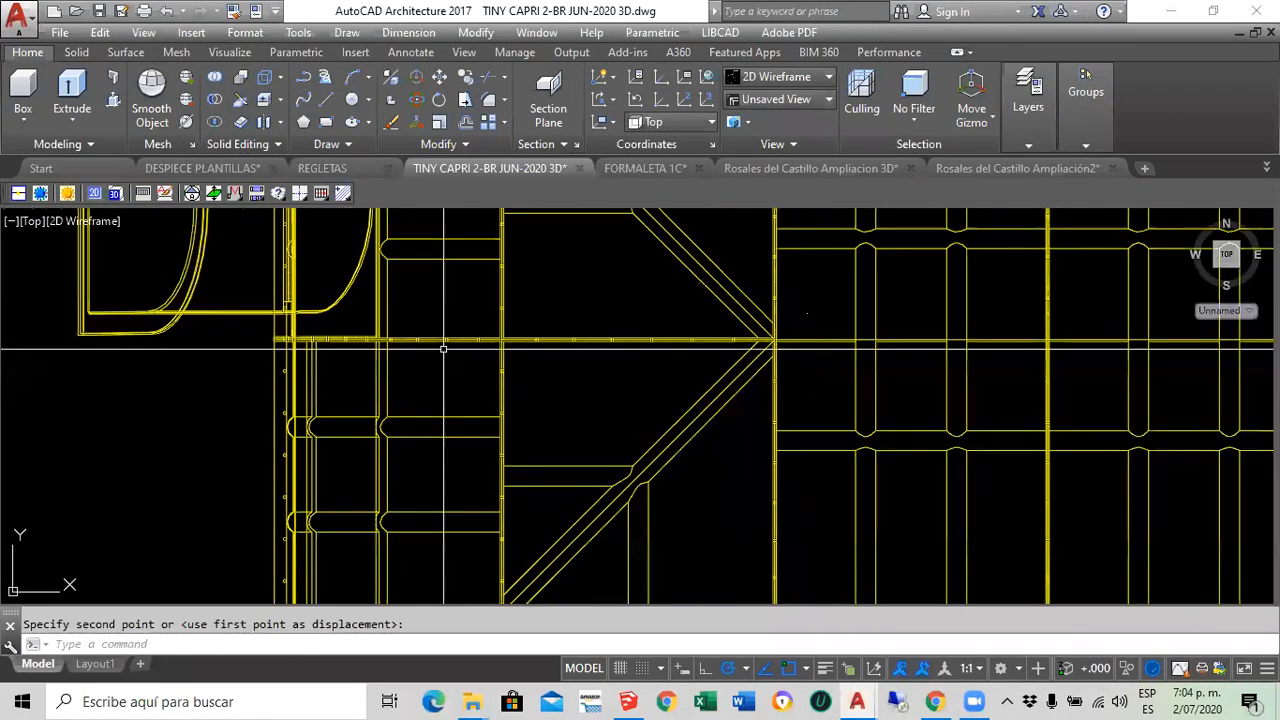
{"action": "scroll", "coordinate": [310, 452], "scroll_direction": "down", "scroll_amount": 4}
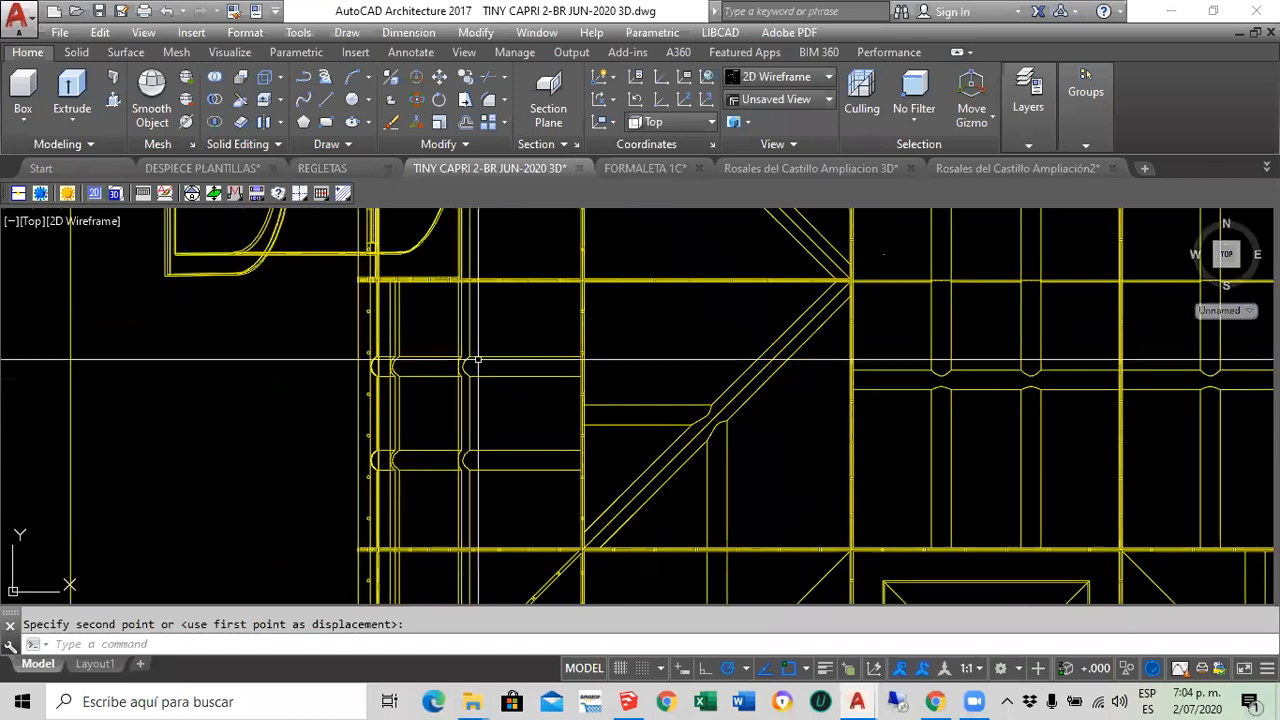
{"action": "scroll", "coordinate": [519, 297], "scroll_direction": "down", "scroll_amount": 5}
{"action": "scroll", "coordinate": [686, 304], "scroll_direction": "up", "scroll_amount": 2}
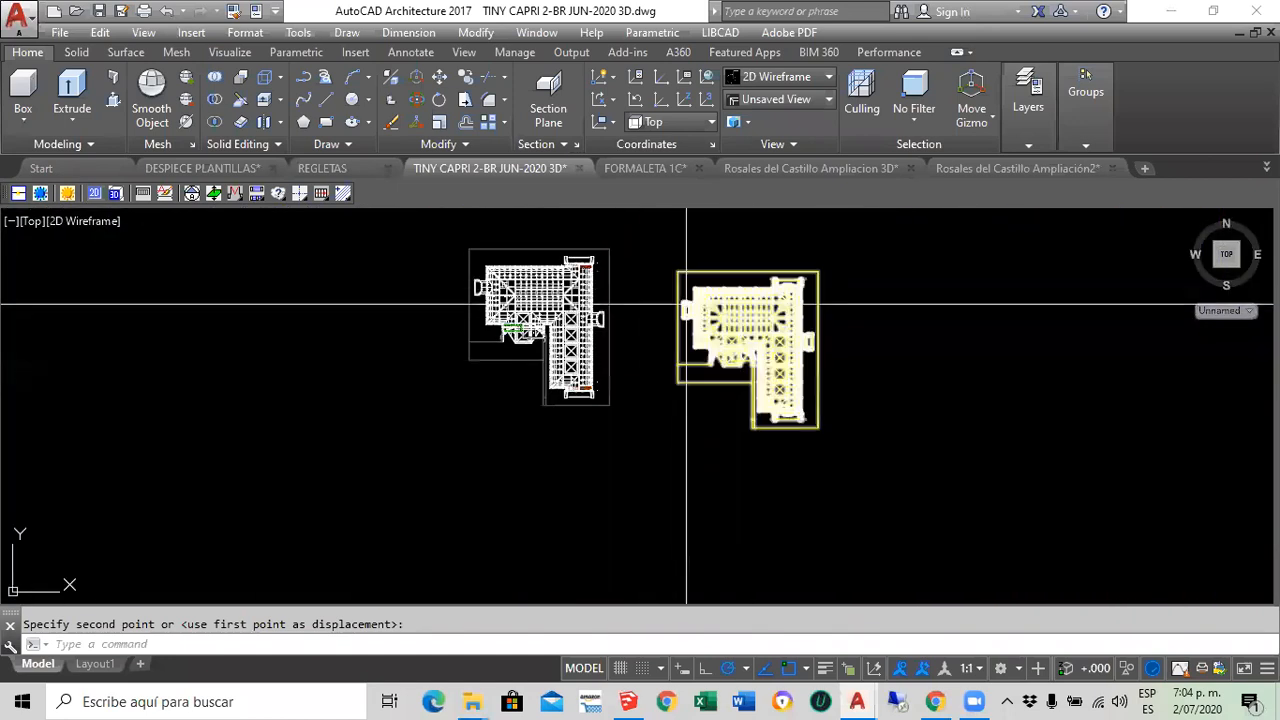
{"action": "middle_click_drag", "start_coordinate": [649, 287], "coordinate": [588, 357]}
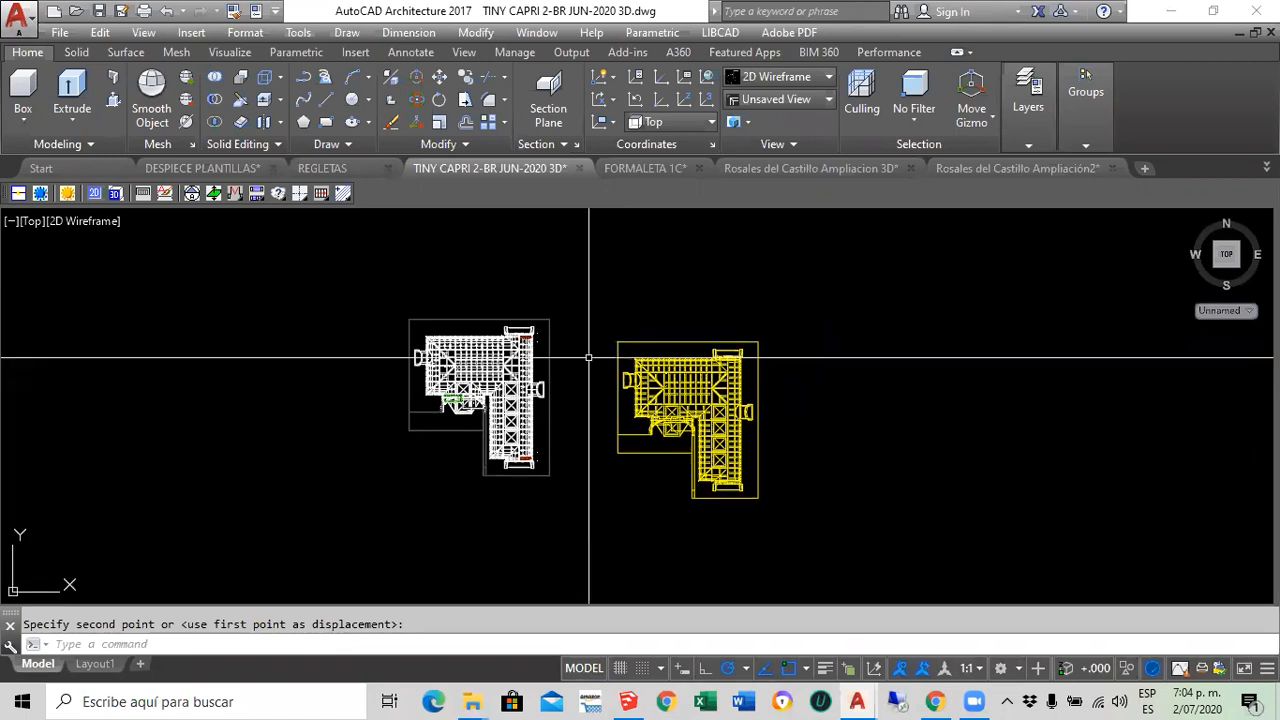
Switch to the Rosales del Castillo Ampliacion 3D drawing and review its generated floor plan and the layout of all views
{"action": "left_click", "coordinate": [809, 170]}
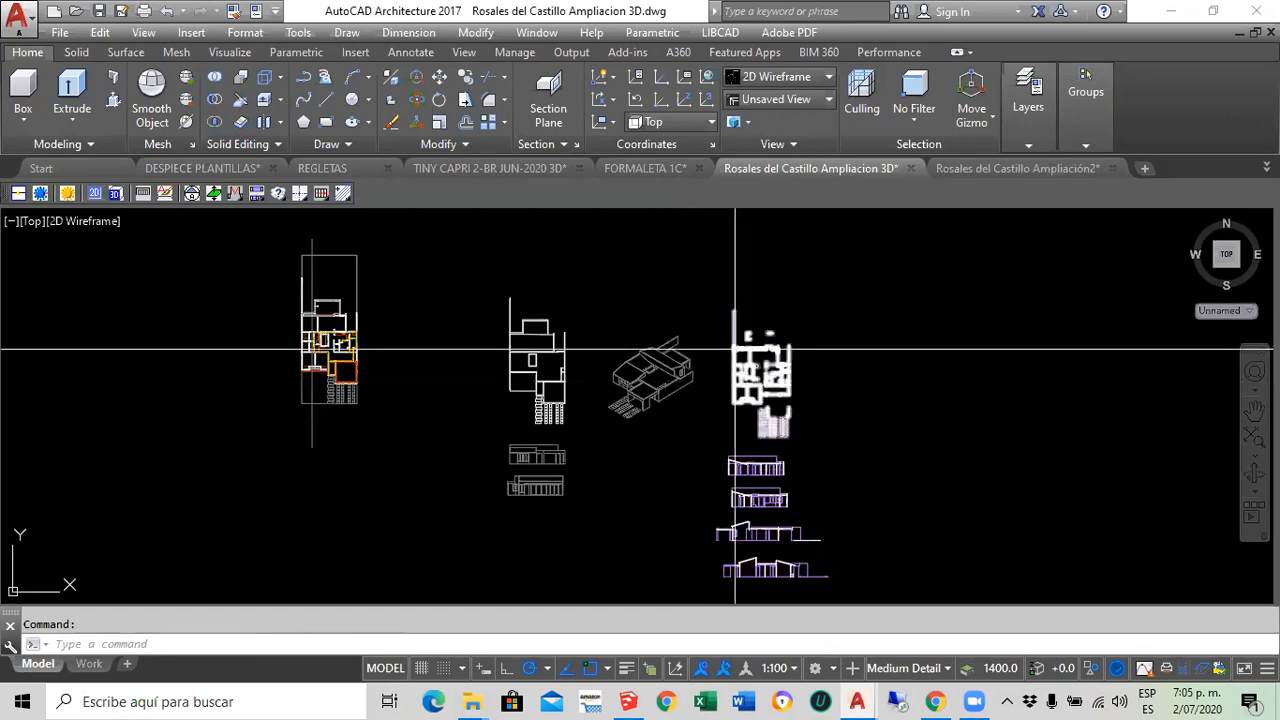
{"action": "scroll", "coordinate": [737, 346], "scroll_direction": "up", "scroll_amount": 6}
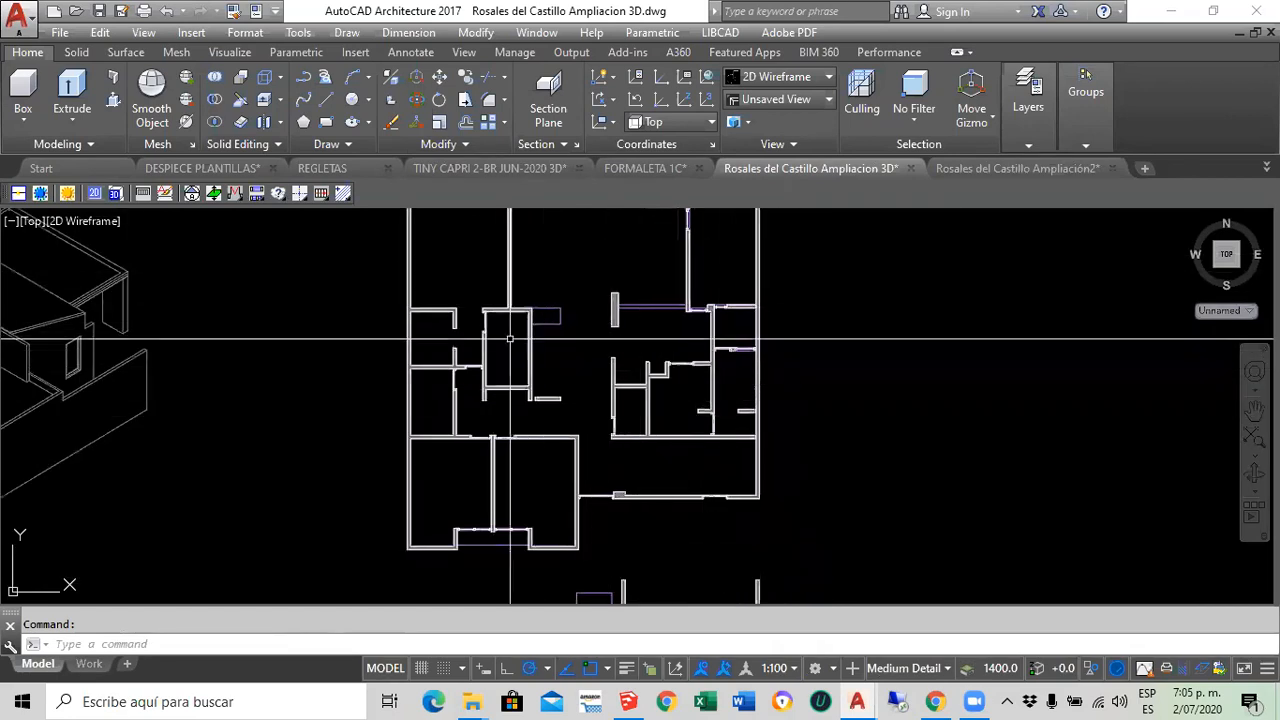
{"action": "scroll", "coordinate": [615, 455], "scroll_direction": "up", "scroll_amount": 4}
{"action": "scroll", "coordinate": [615, 455], "scroll_direction": "down", "scroll_amount": 12}
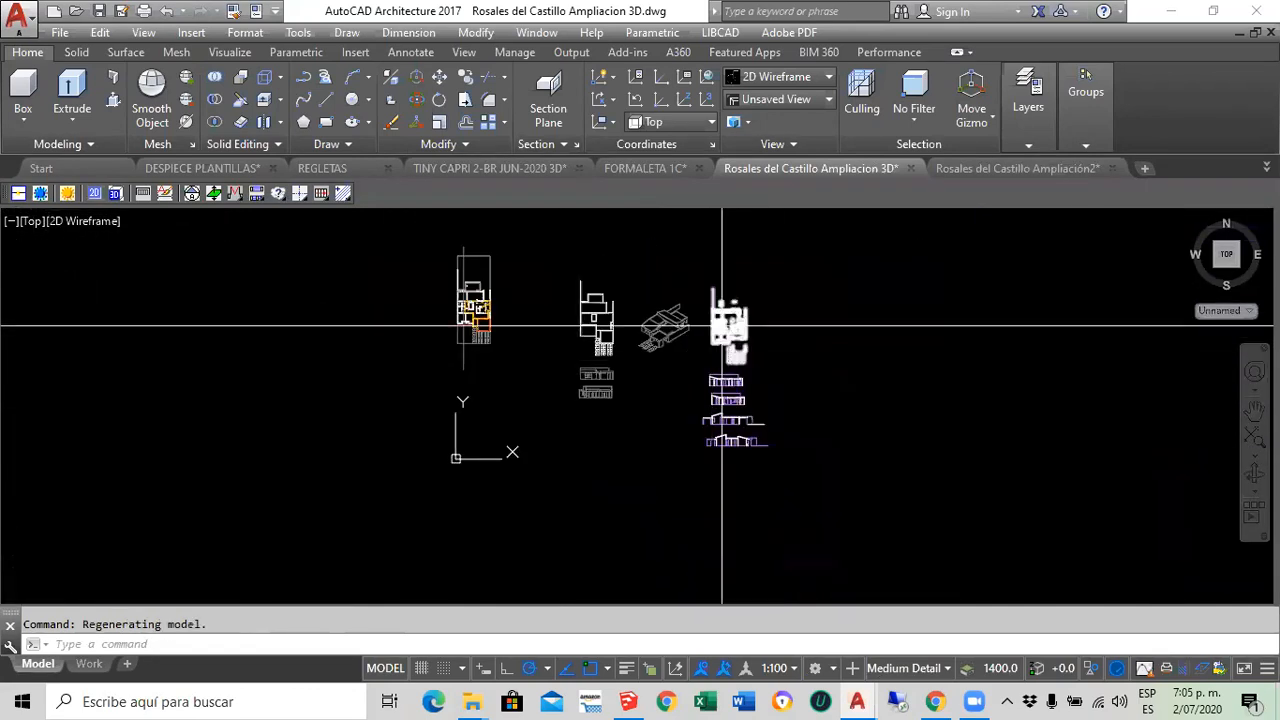
{"action": "middle_click_drag", "start_coordinate": [720, 326], "coordinate": [696, 354]}
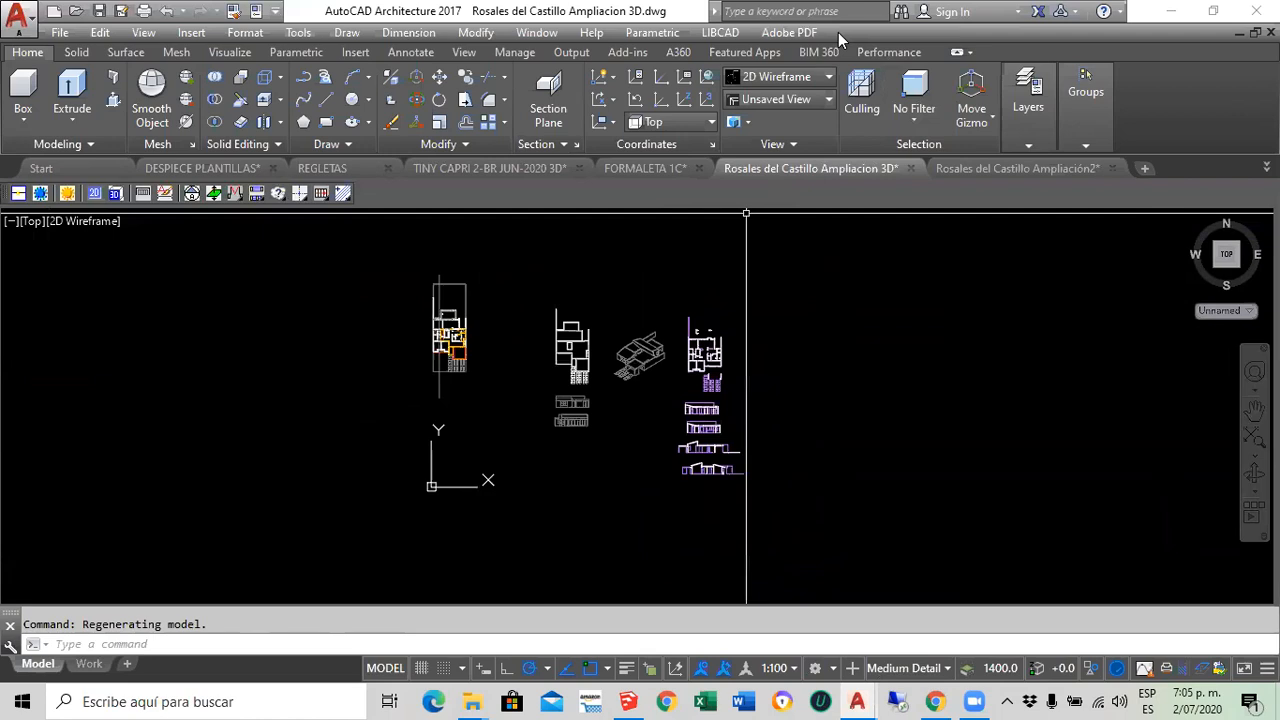